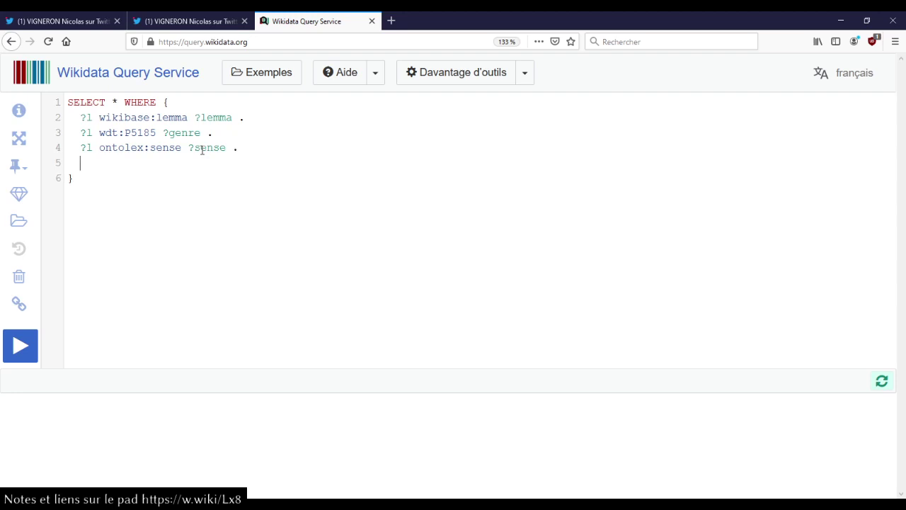
- Add the pattern "?sense wdt:P5137 ?toponyme ." on line 5, using the property "élément pour ce sens"
type("?sense wdt:élément")
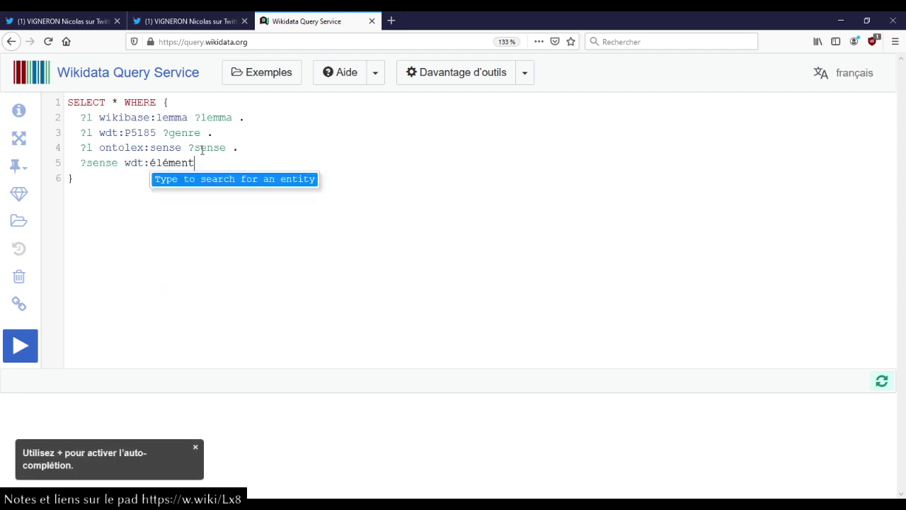
type(" po")
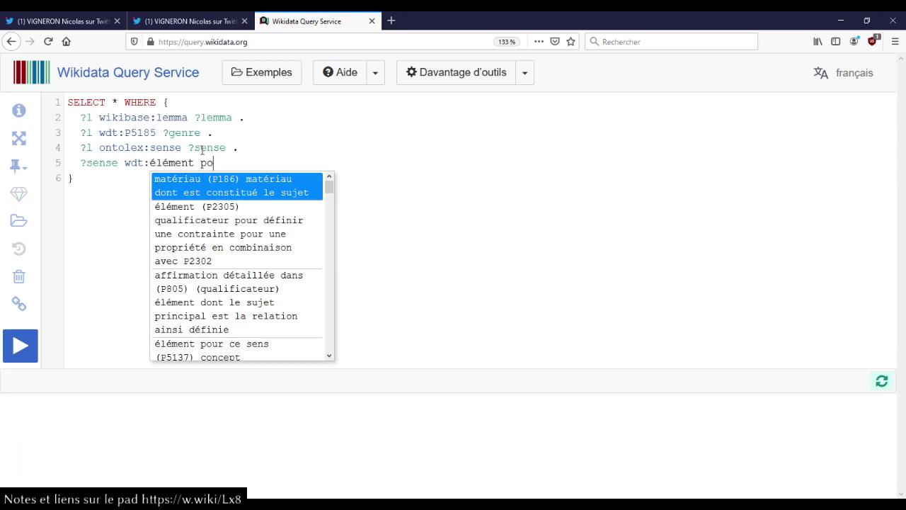
type("ur ce s")
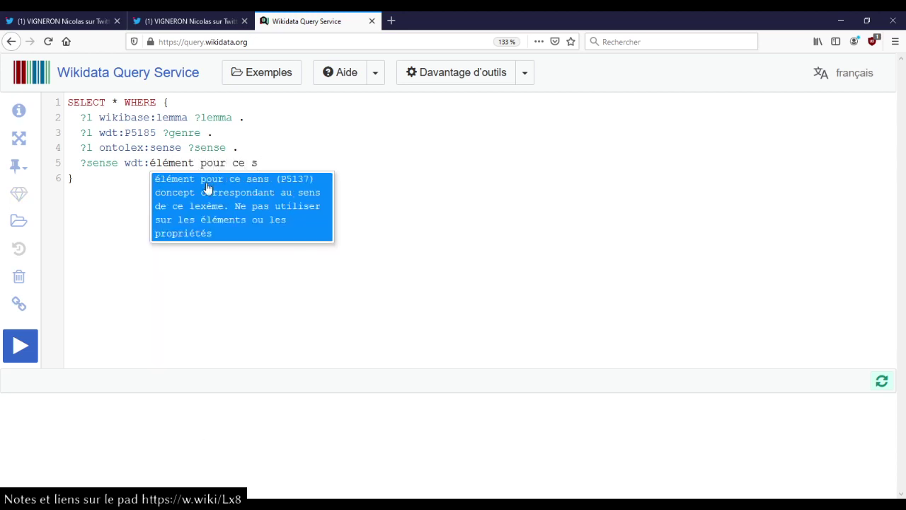
left_click(210, 204)
type("?")
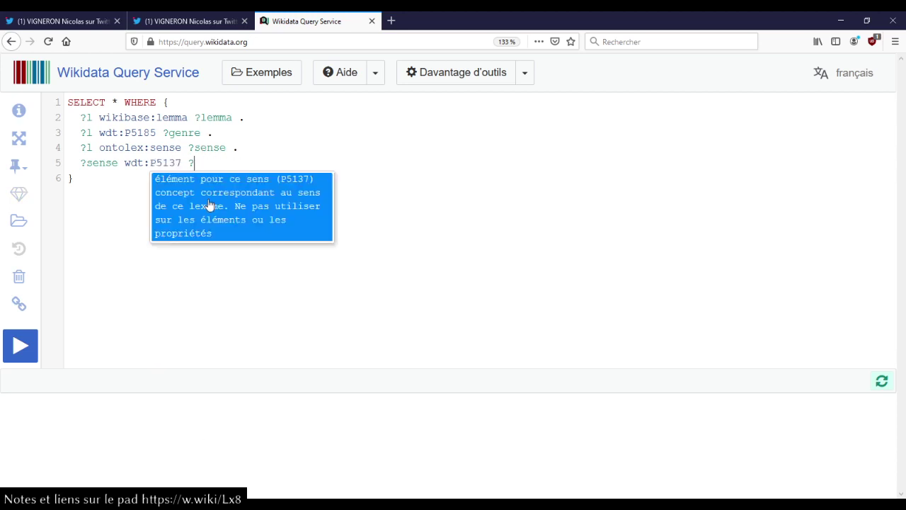
type("toponyme .")
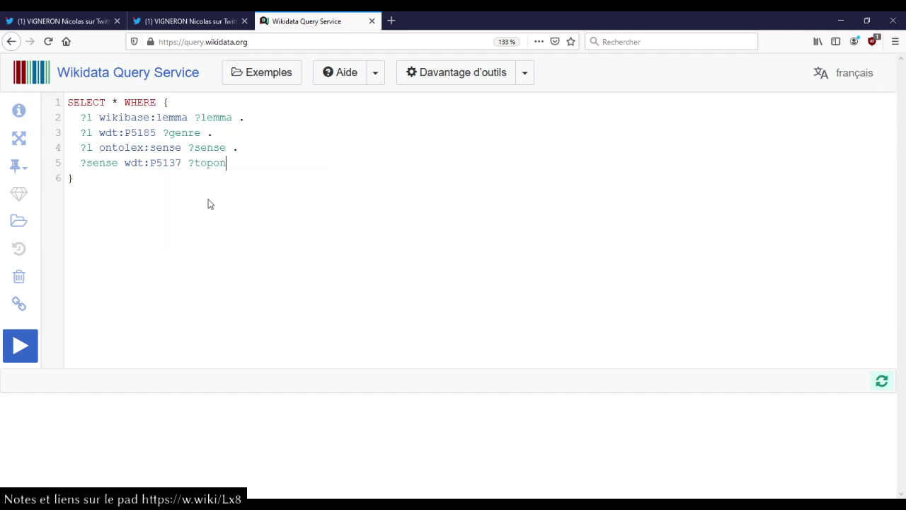
- Begin a new pattern line below with "?toponyme wdt:" to query a property of the place
key("Return")
type("?toponyme ")
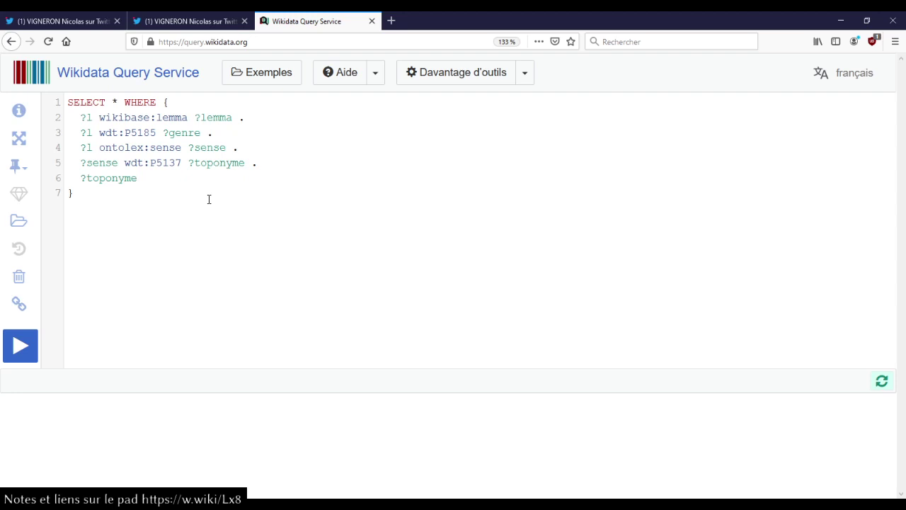
type("wdt:P")
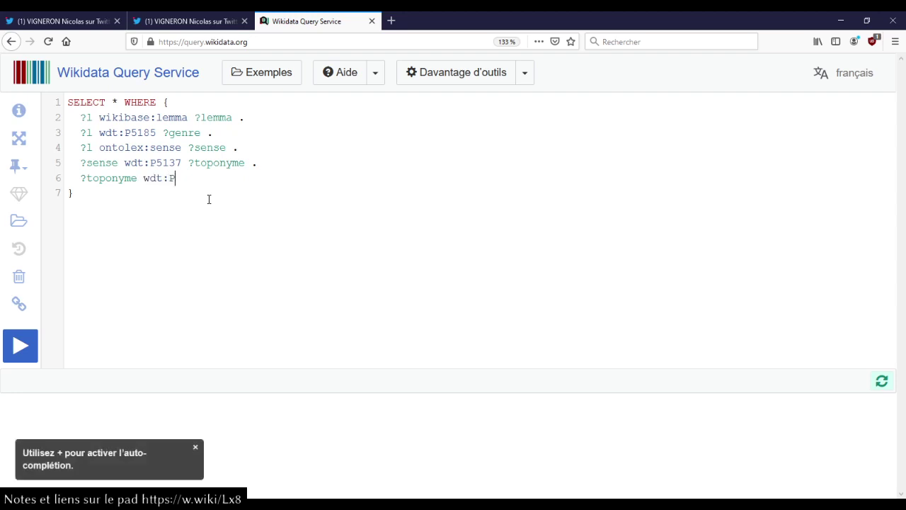
type("31 wd:")
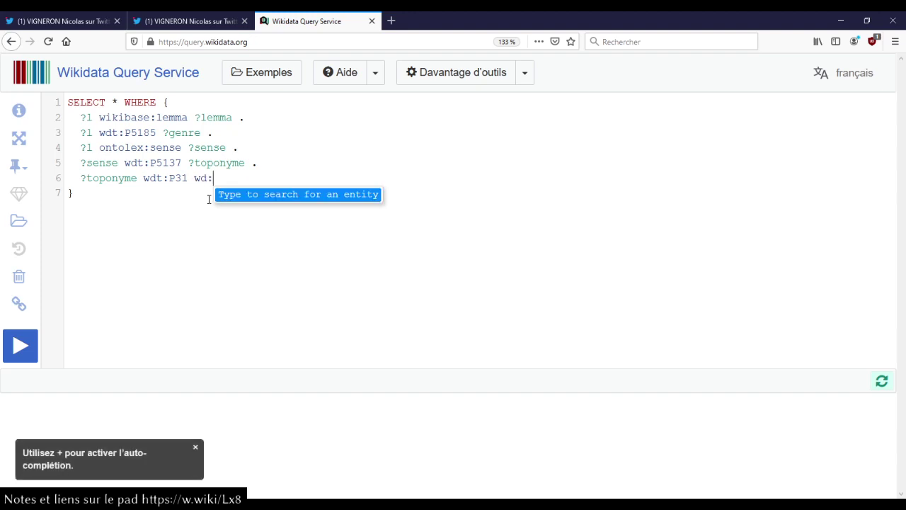
type("pays")
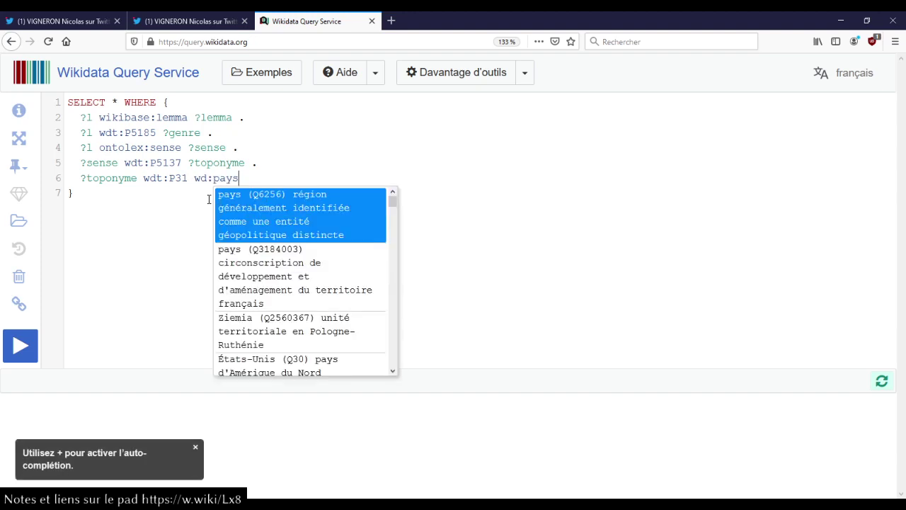
key("ctrl+shift+Left")
key("ctrl+shift+Left")
key("ctrl+shift+Left")
key("ctrl+shift+Left")
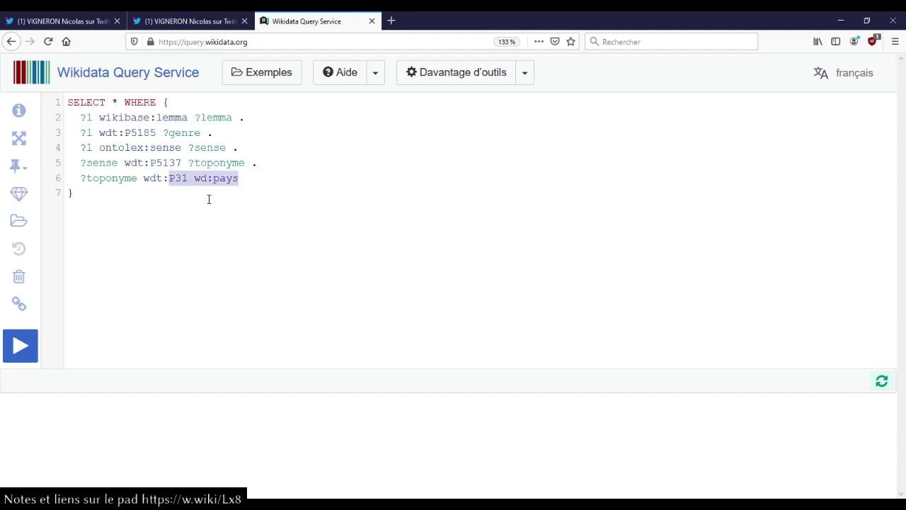
key("BackSpace")
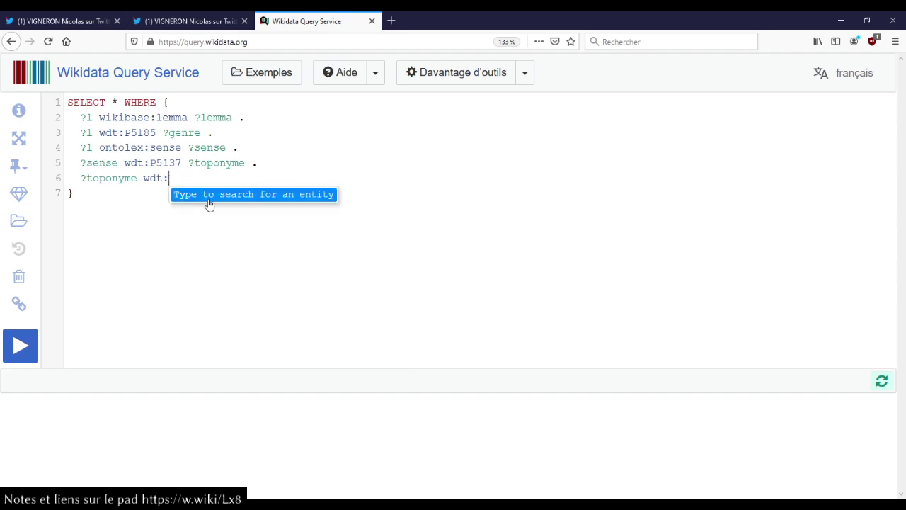
- Complete the ?toponyme pattern with the property "coordonnées géographiques" (P625) and the variable ?coord, ending it with a period
type("coord")
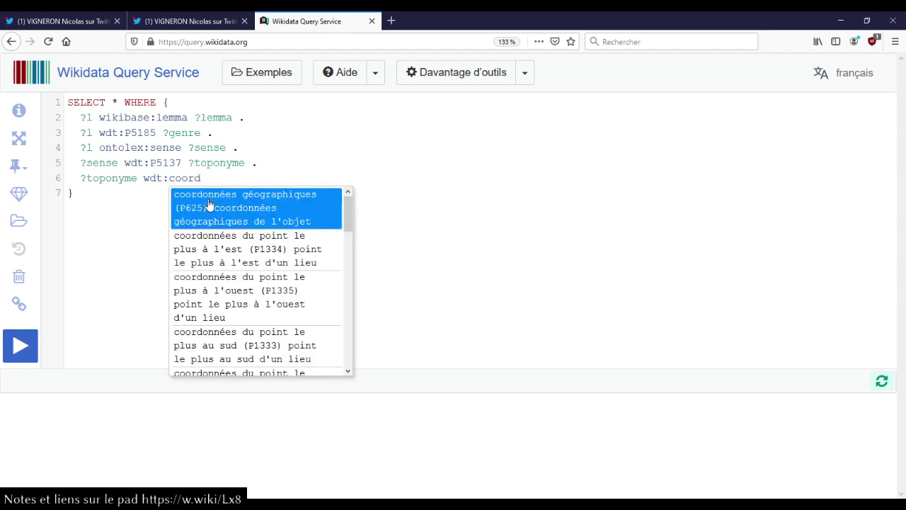
left_click(209, 205)
type("?coord .")
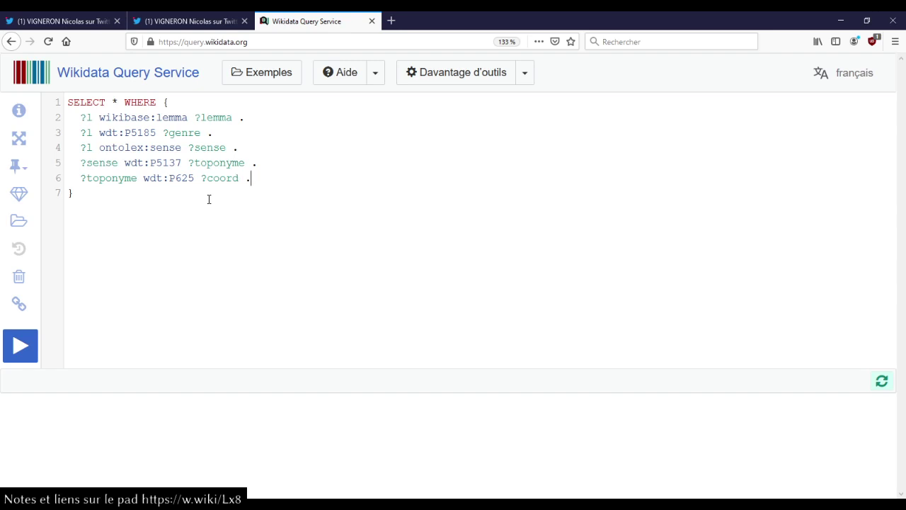
mouse_move(186, 185)
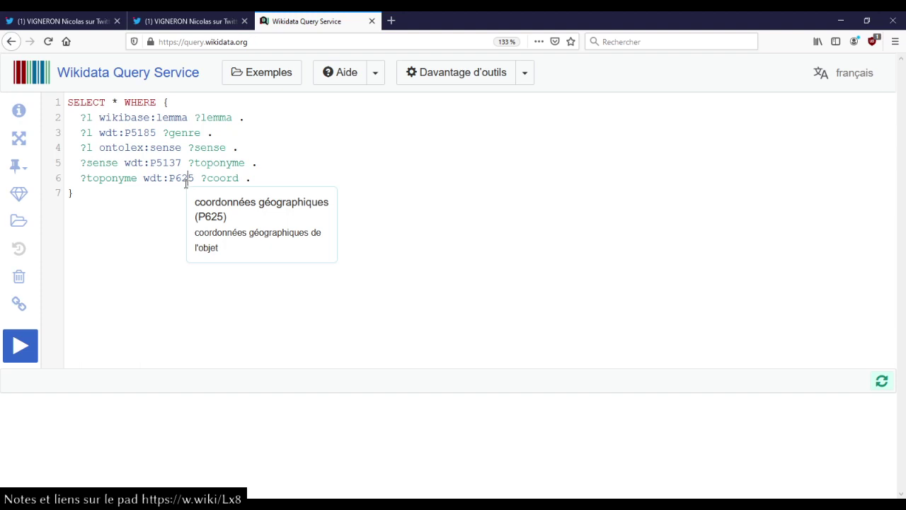
double_click(183, 179)
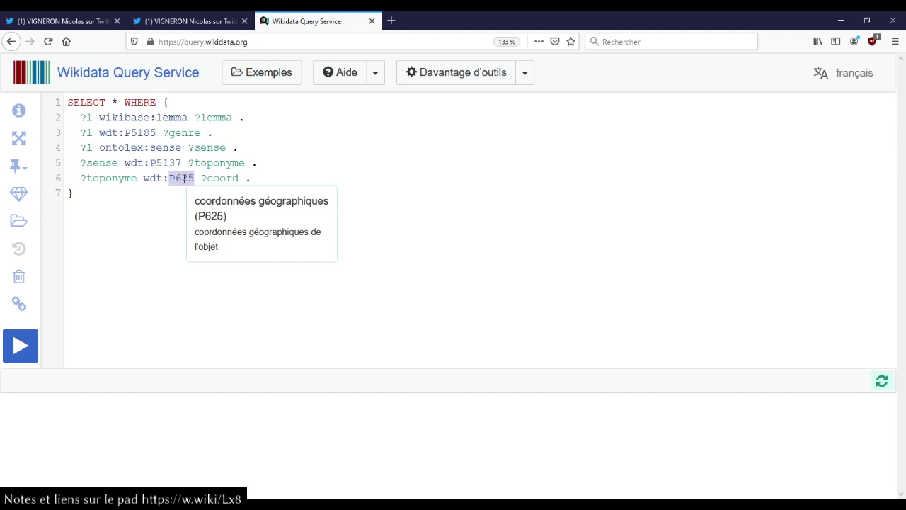
key("ctrl+End")
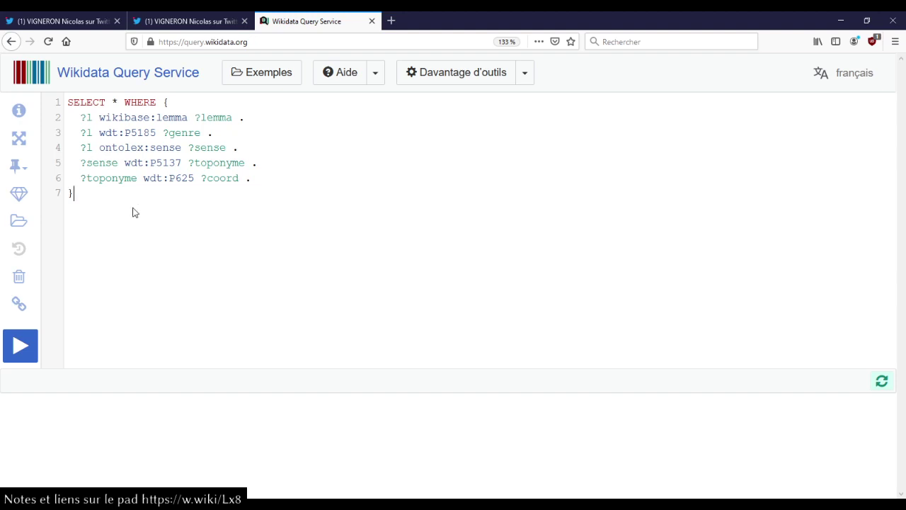
- Run the query and check the number of results and the first rows of the table
key("ctrl+Return")
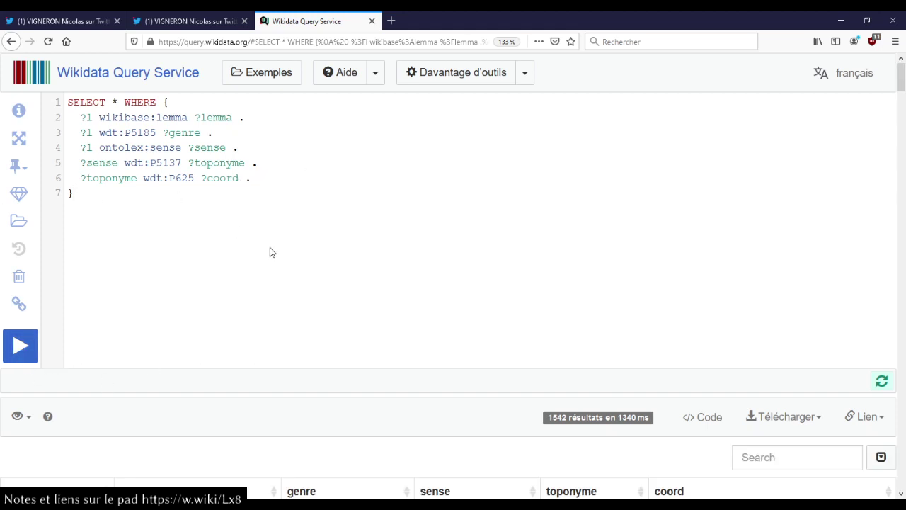
scroll(271, 251, "down", 2)
scroll(269, 253, "down", 1)
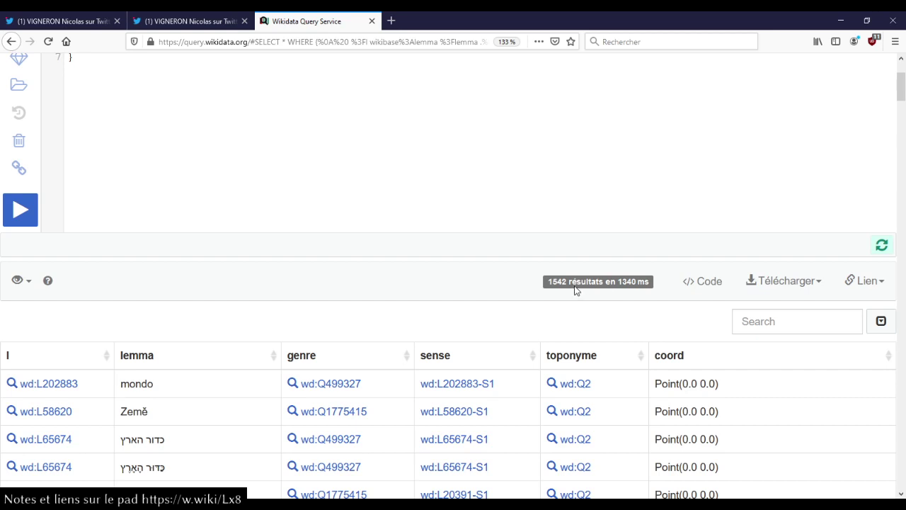
double_click(551, 282)
scroll(441, 213, "down", 3)
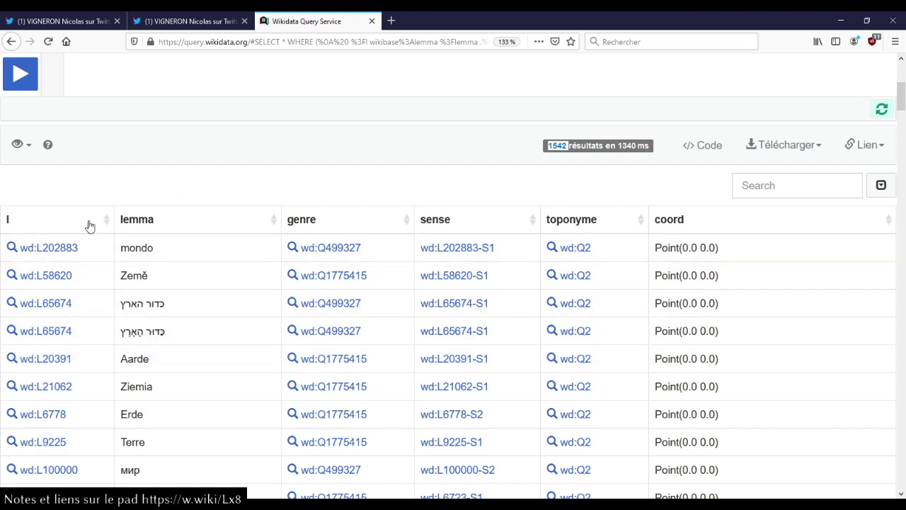
- Close the two Twitter tabs, leaving only the query page open
left_click(273, 163)
left_click(244, 21)
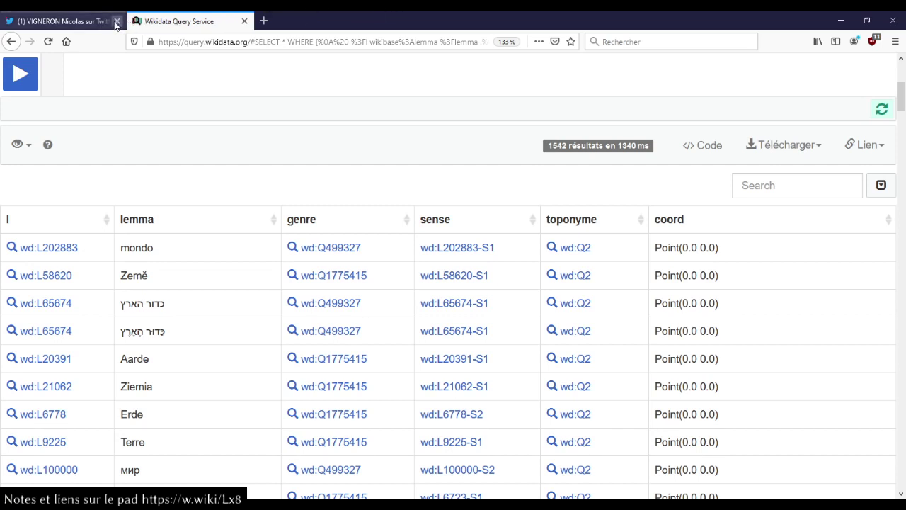
left_click(117, 21)
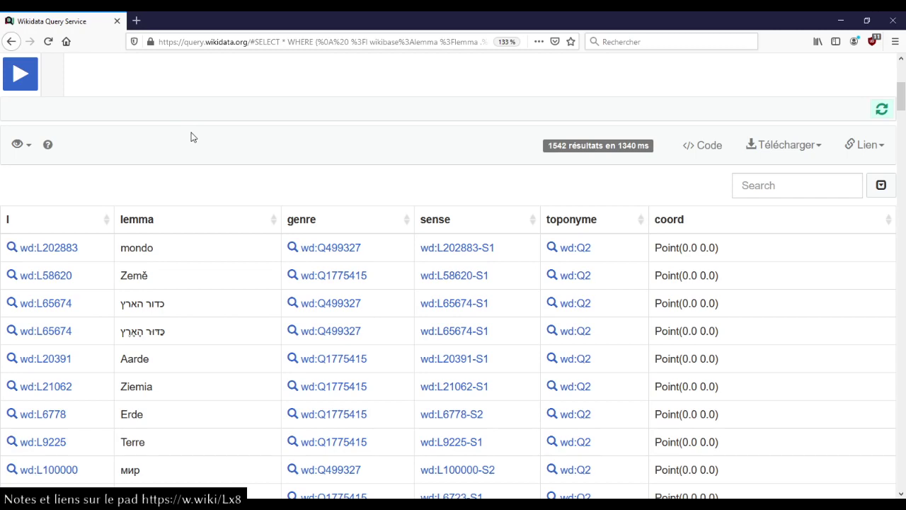
- Examine the result rows, comparing lemmas, grammatical genders, linked places and coordinates across languages
scroll(191, 138, "down", 3)
scroll(192, 136, "up", 1)
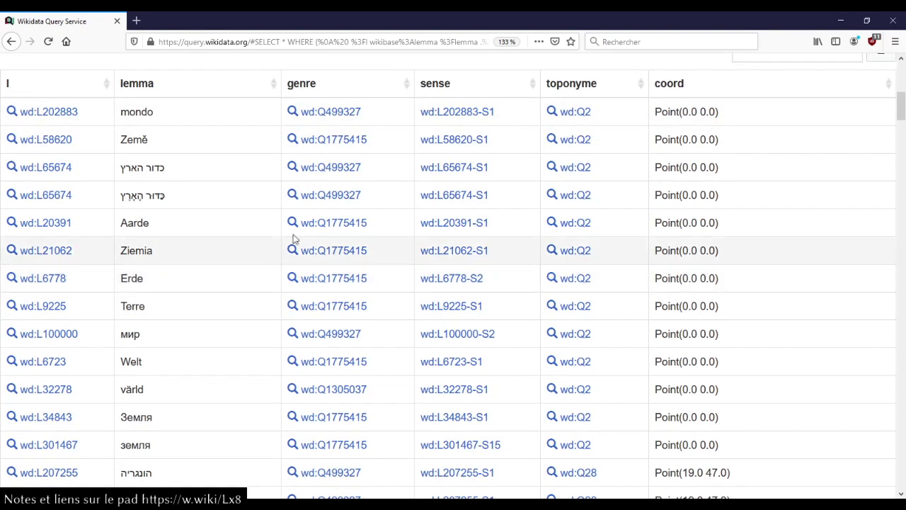
scroll(579, 287, "down", 4)
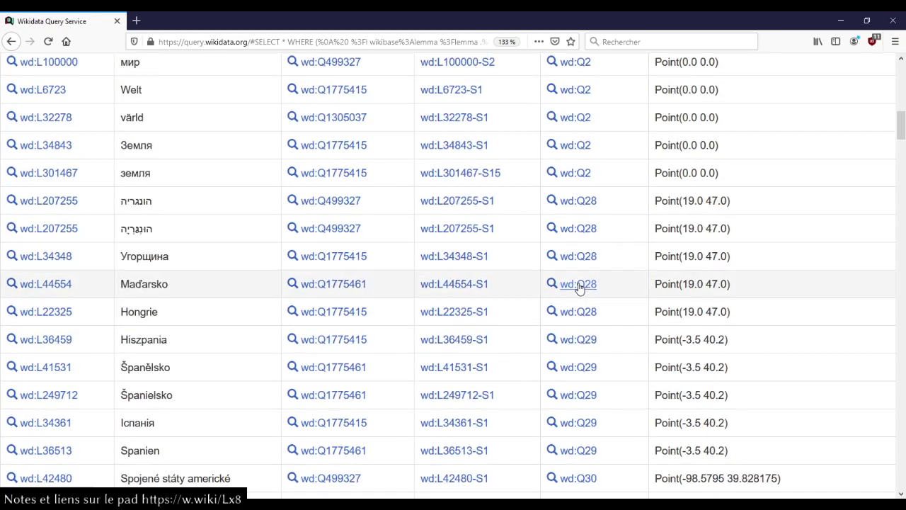
scroll(579, 287, "down", 4)
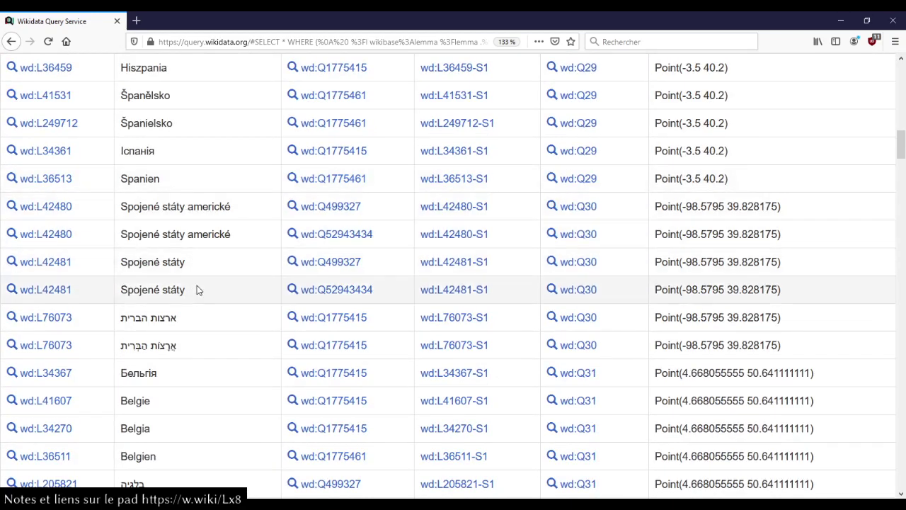
scroll(198, 291, "down", 15)
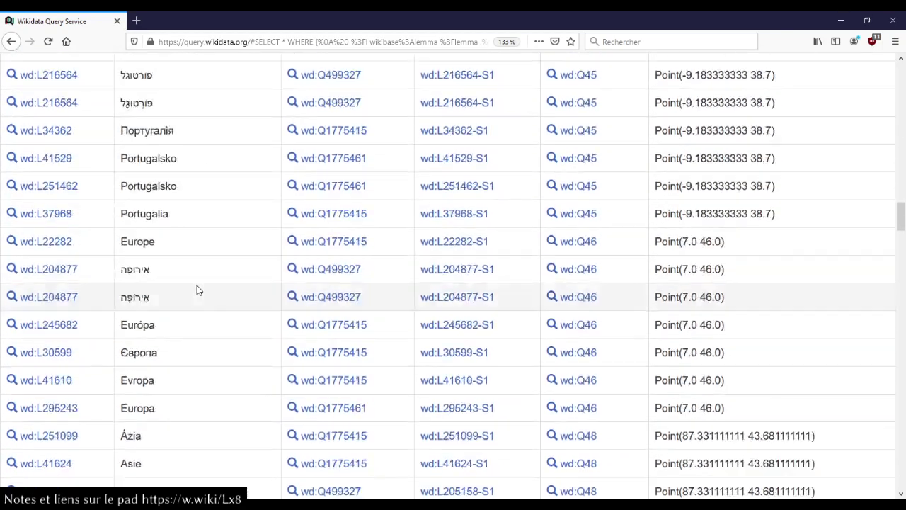
scroll(199, 291, "down", 12)
scroll(198, 289, "up", 6)
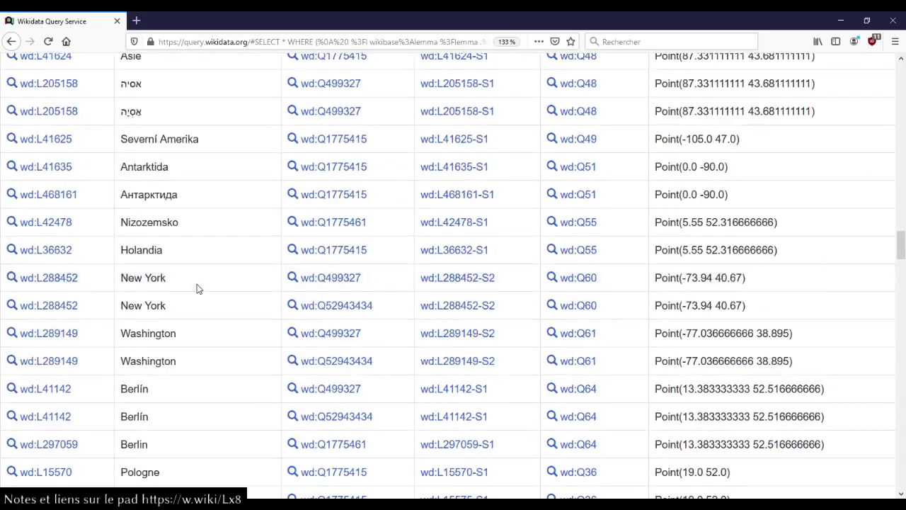
scroll(198, 289, "up", 20)
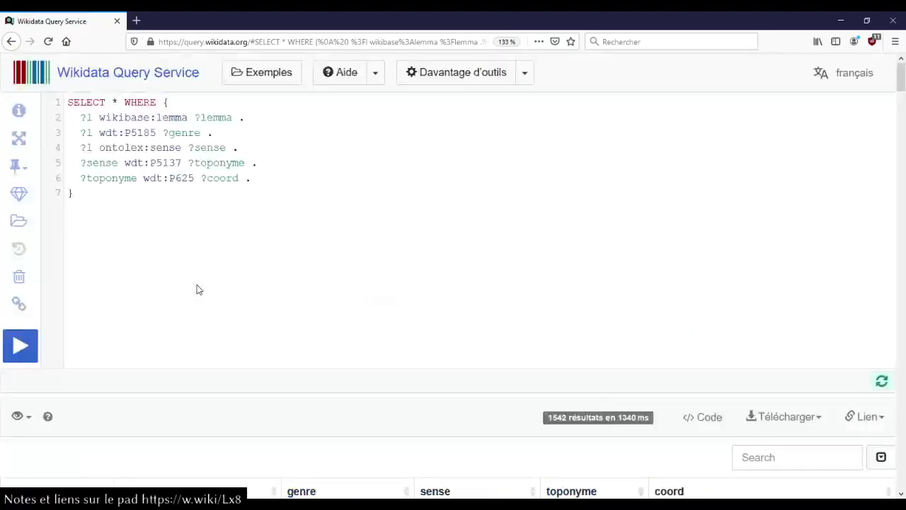
- Switch the display of the query results from table to Map
scroll(198, 287, "down", 3)
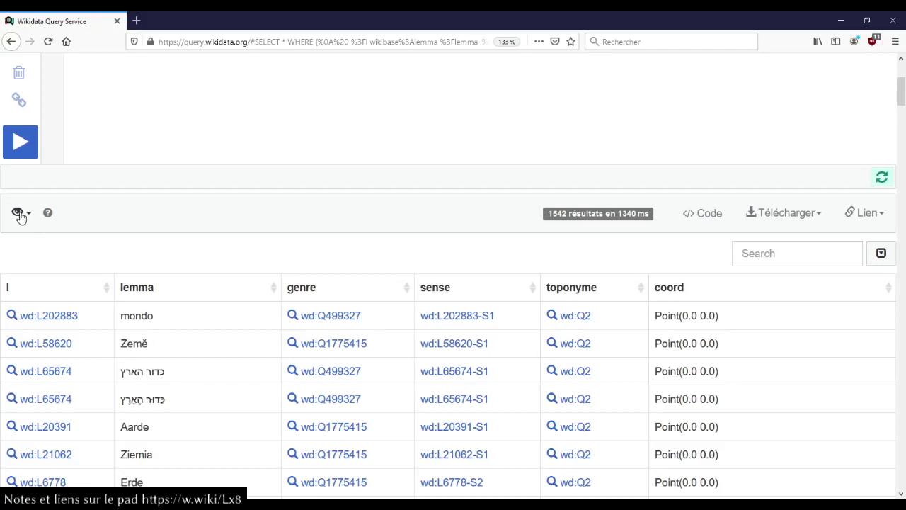
left_click(19, 214)
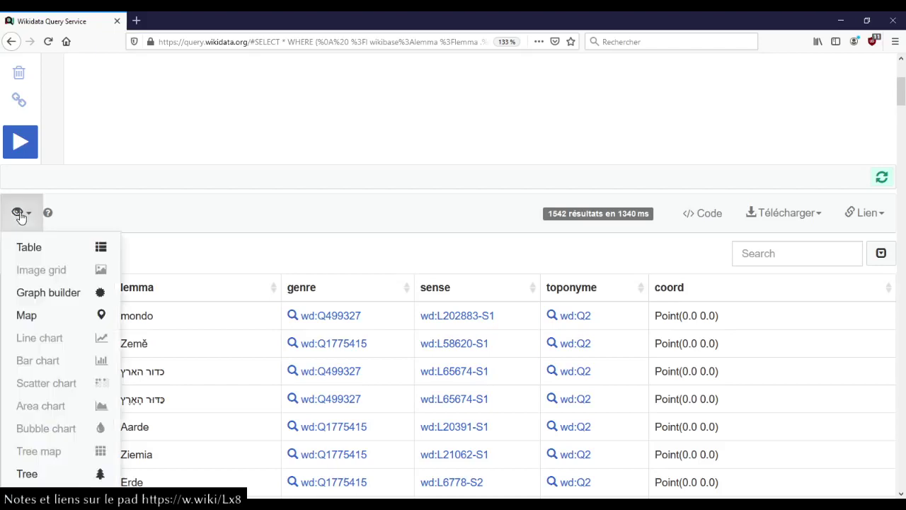
left_click(29, 316)
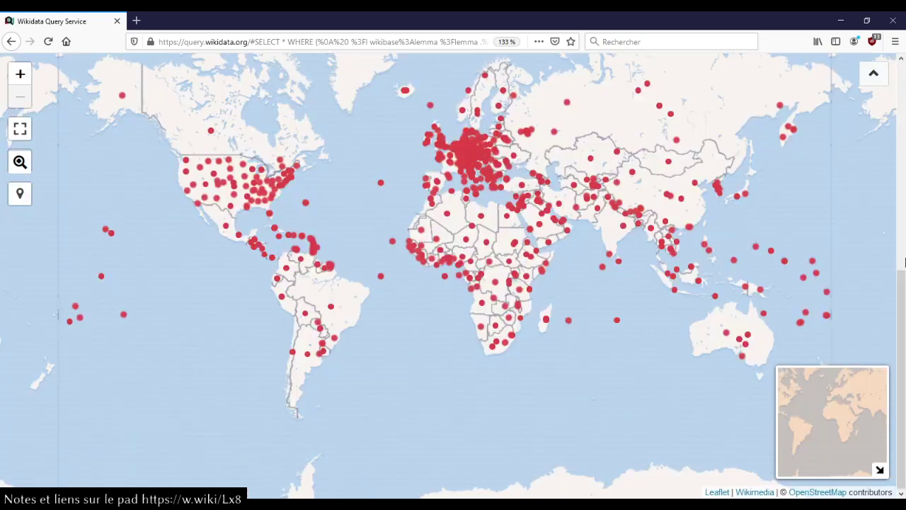
- Insert the directive #defaultView:Map as a new first line above SELECT and run the query again
left_click_drag(904, 262, 878, 90)
scroll(878, 90, "up", 1)
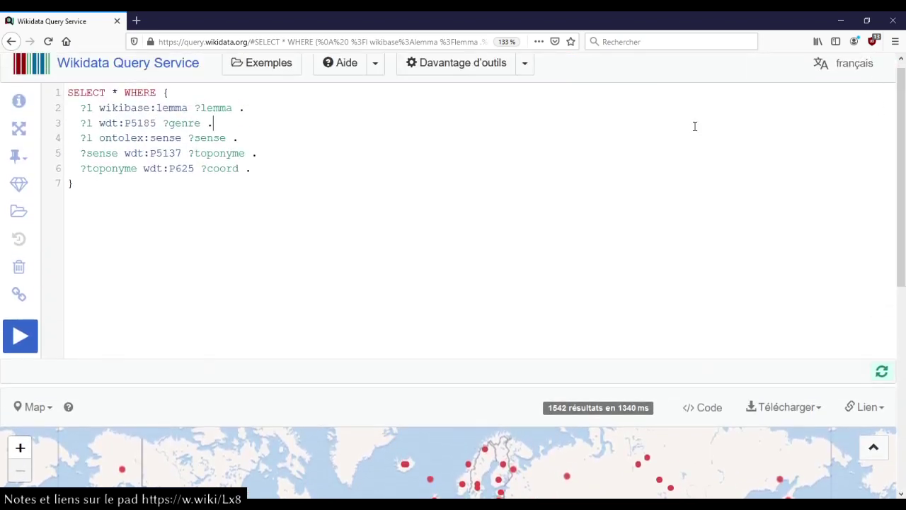
key("Return")
key("Up")
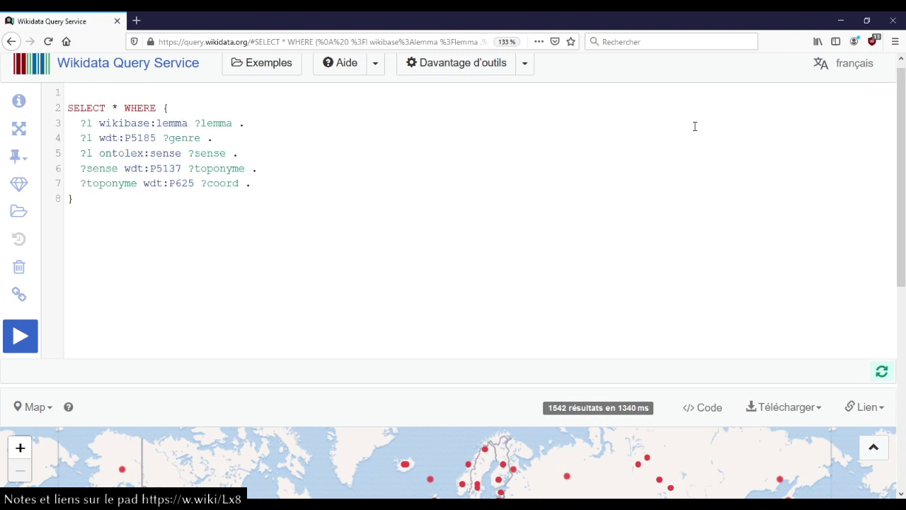
type("#")
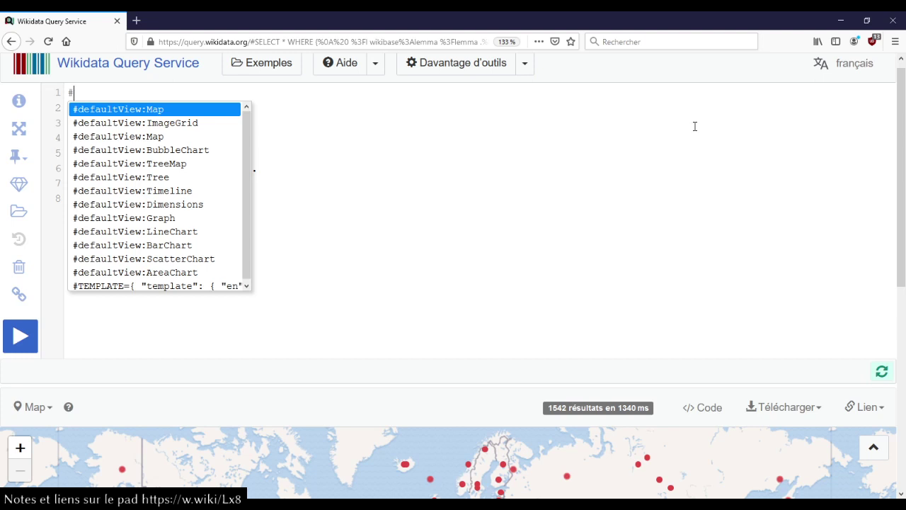
key("Return")
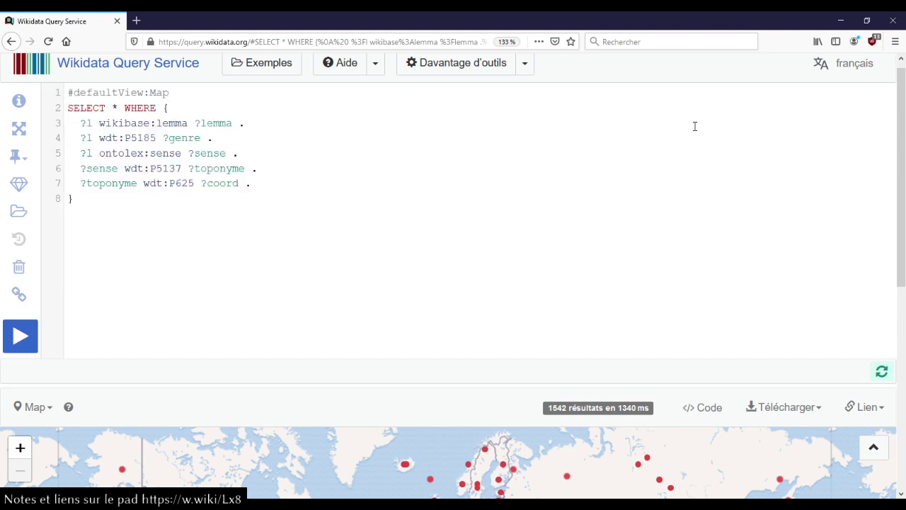
key("ctrl+Return")
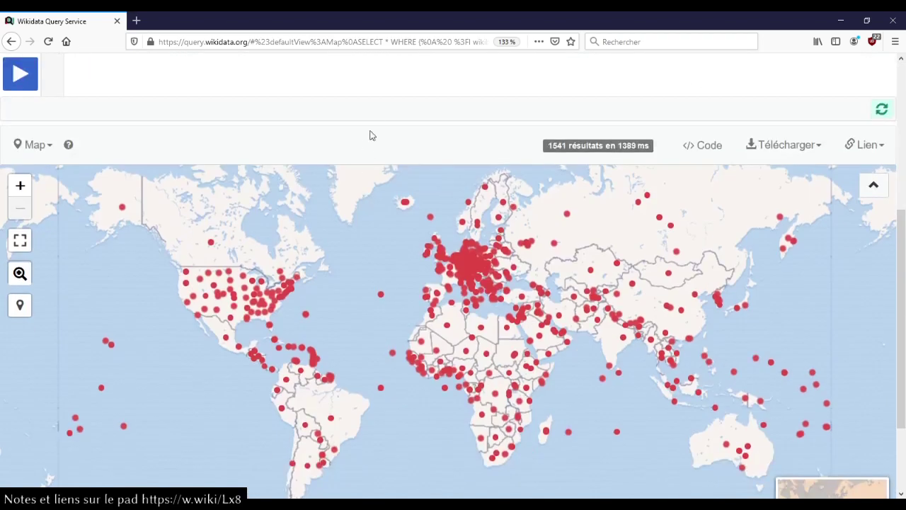
- Rename the ?genre variable to ?layer in the wdt:P5185 triple and run the query
scroll(372, 117, "up", 3)
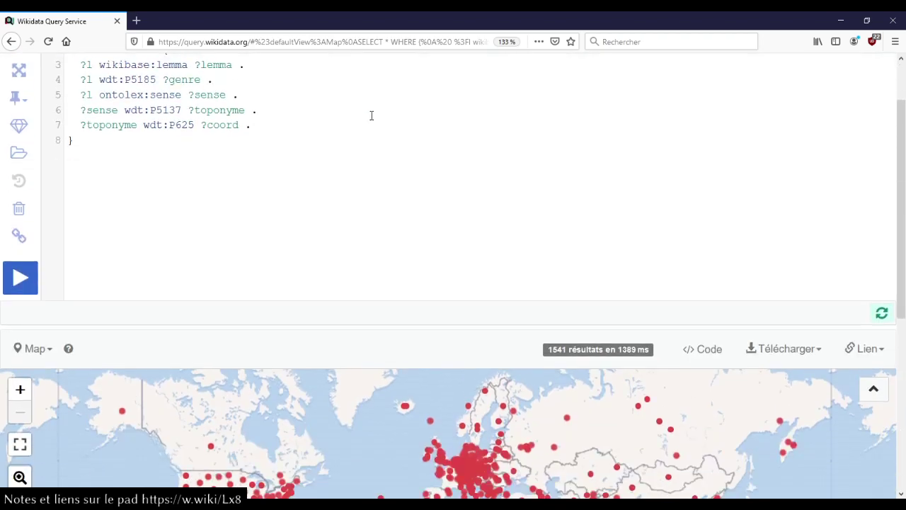
scroll(372, 117, "down", 4)
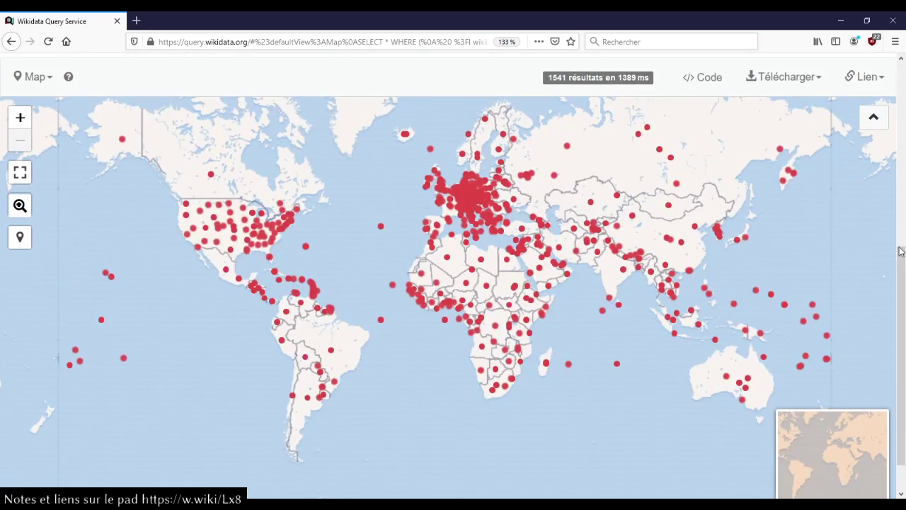
scroll(898, 257, "up", 5)
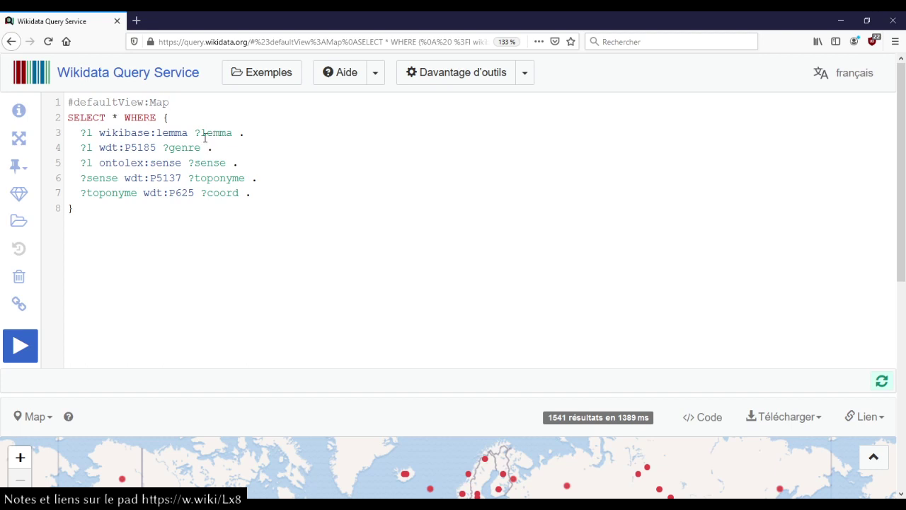
double_click(181, 149)
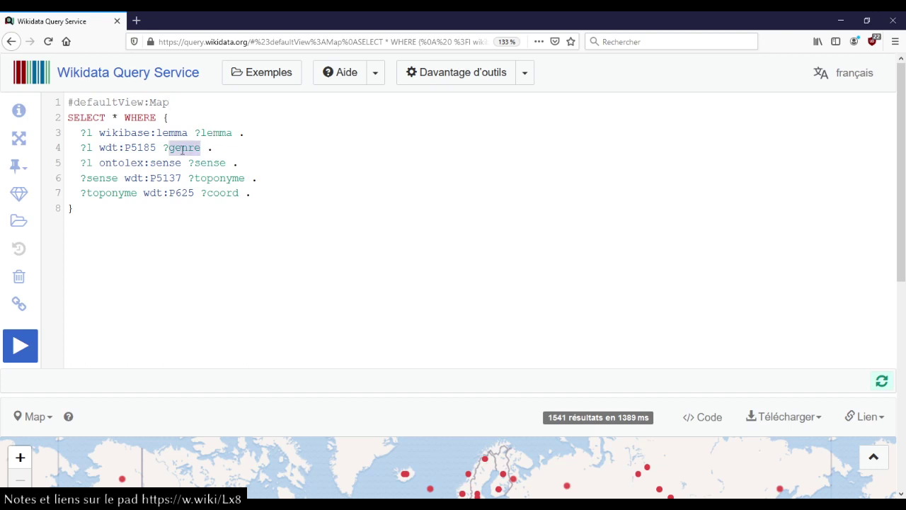
type("laye")
double_click(187, 149)
left_click(229, 263)
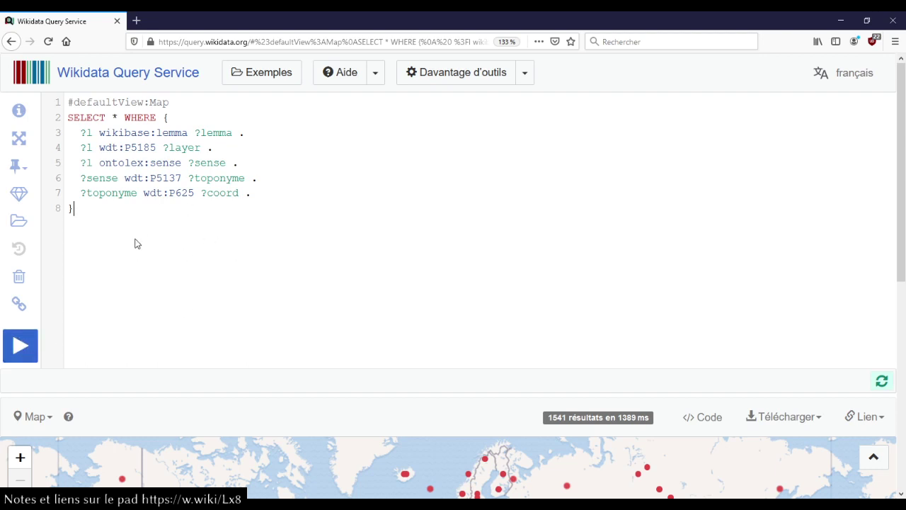
left_click(21, 346)
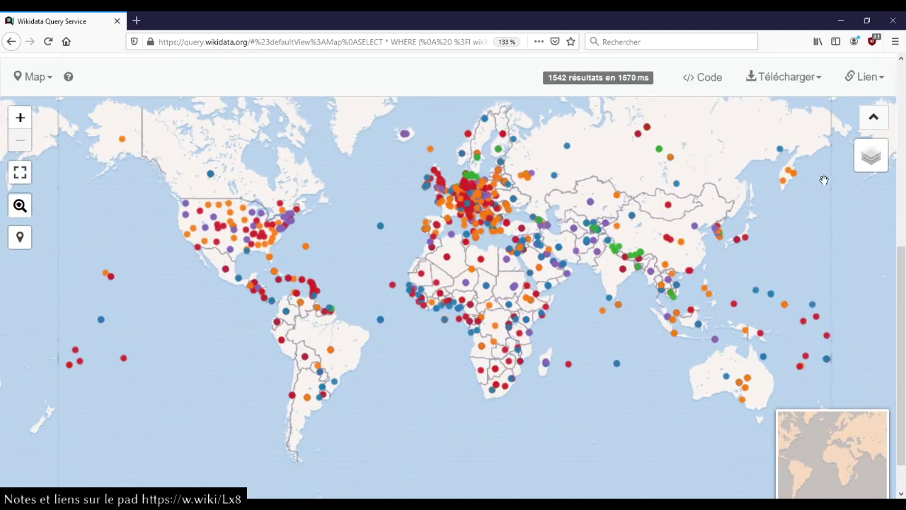
- Examine the coloured markers over the United States, opening the details of Washington, Oregon, California and Utah, and check the map layers
mouse_move(878, 162)
scroll(188, 227, "up", 3)
left_click_drag(196, 194, 211, 245)
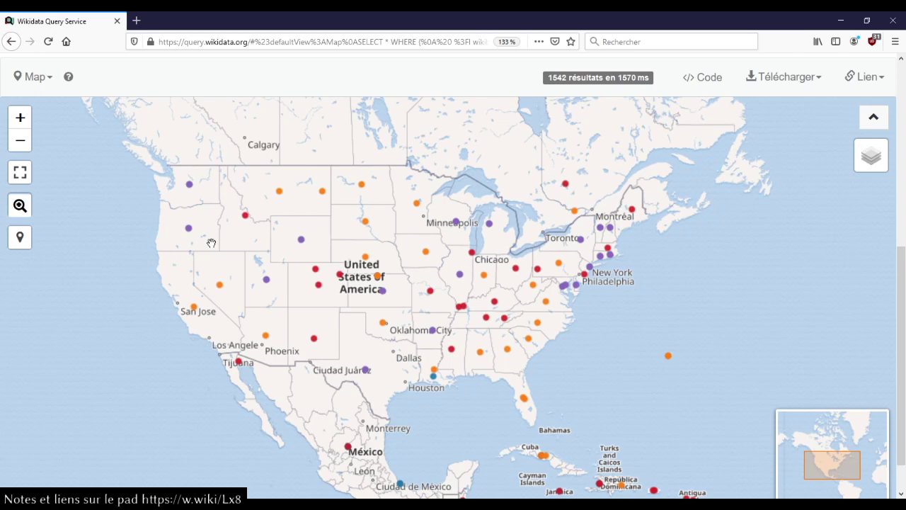
left_click(189, 187)
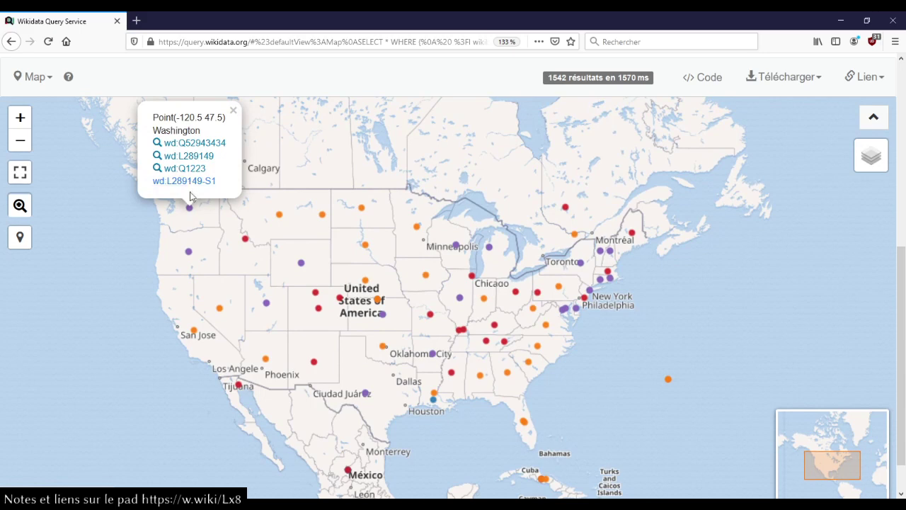
left_click(189, 253)
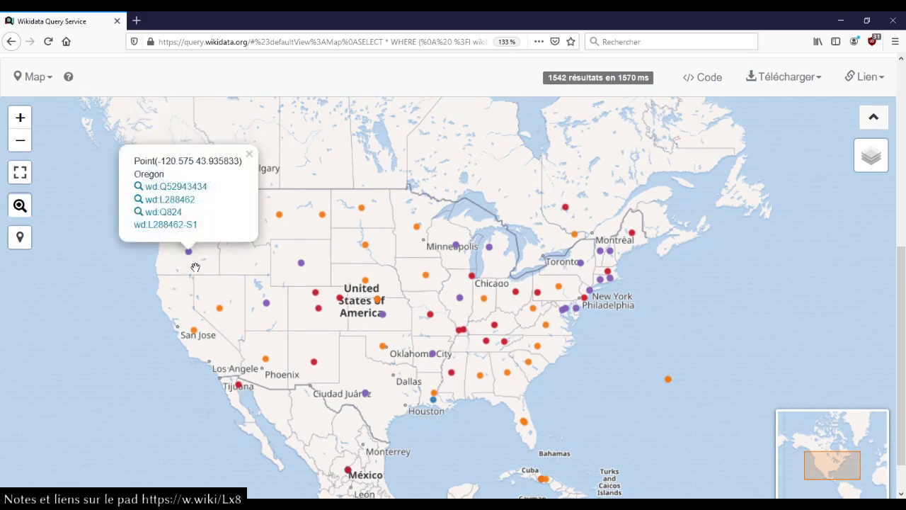
left_click(193, 330)
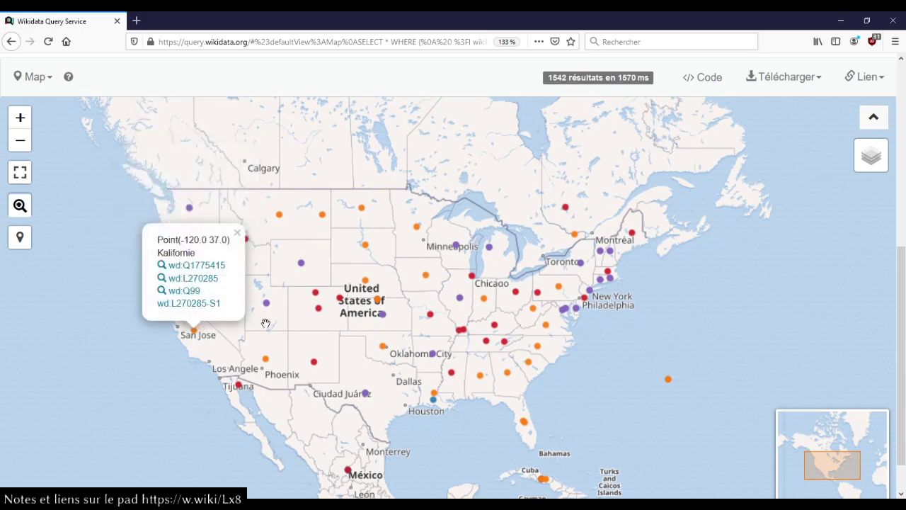
left_click(267, 305)
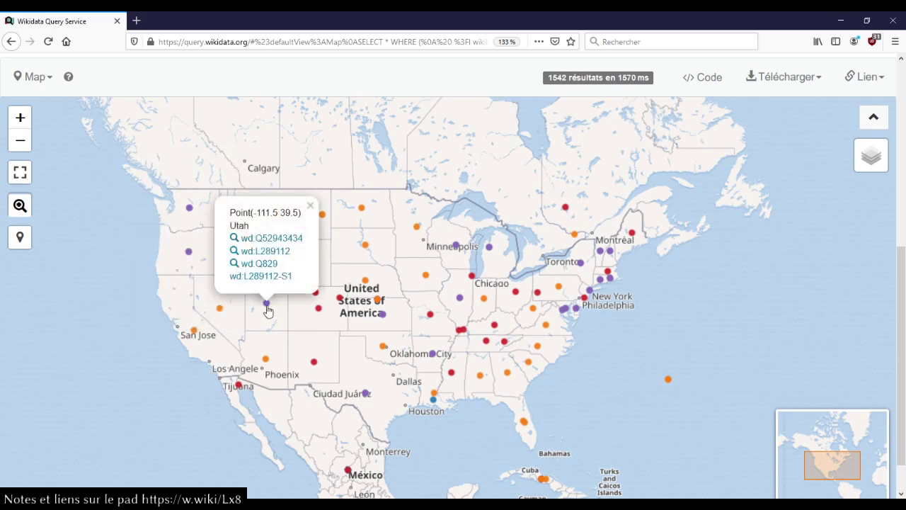
left_click(271, 334)
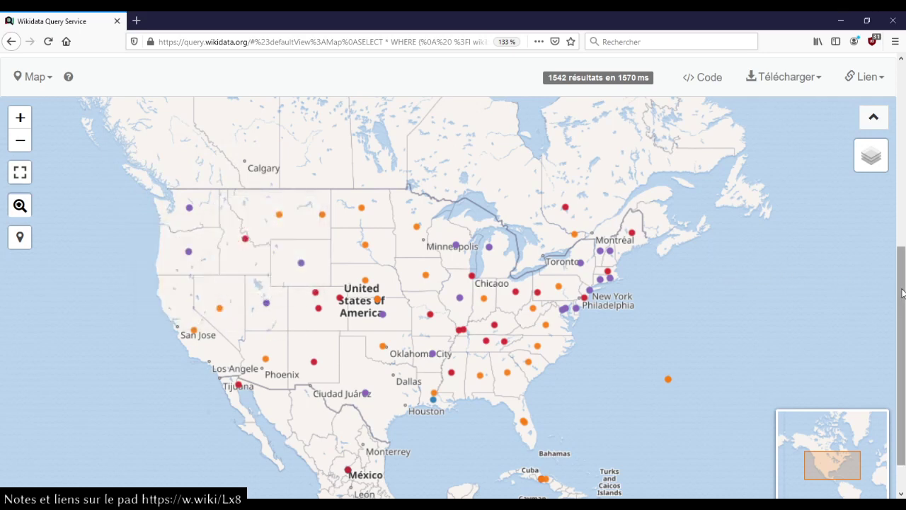
mouse_move(899, 291)
left_mouse_down()
mouse_move(896, 151)
mouse_move(902, 284)
left_mouse_up()
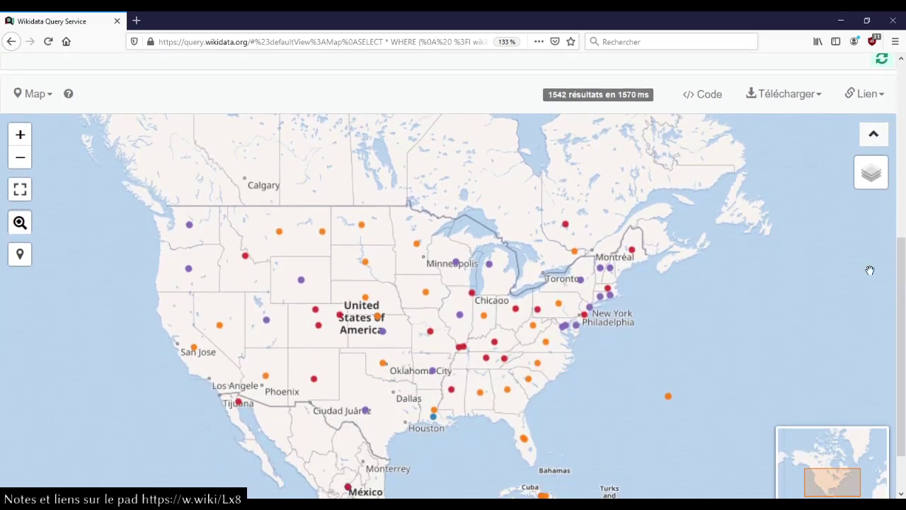
mouse_move(863, 178)
- Restore the variable name ?genre in the wdt:P5185 triple and add the triple ?genre rdfs:label ?label . after the coordinates line
scroll(429, 91, "up", 5)
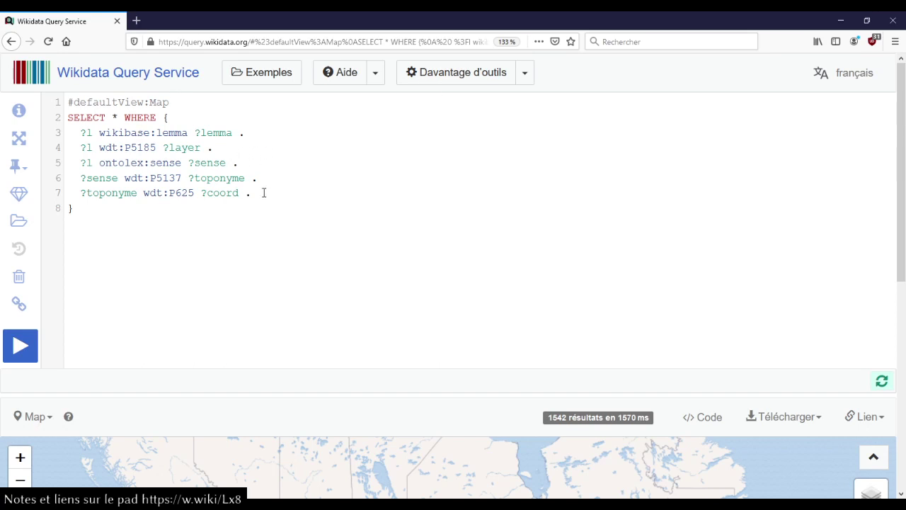
double_click(189, 149)
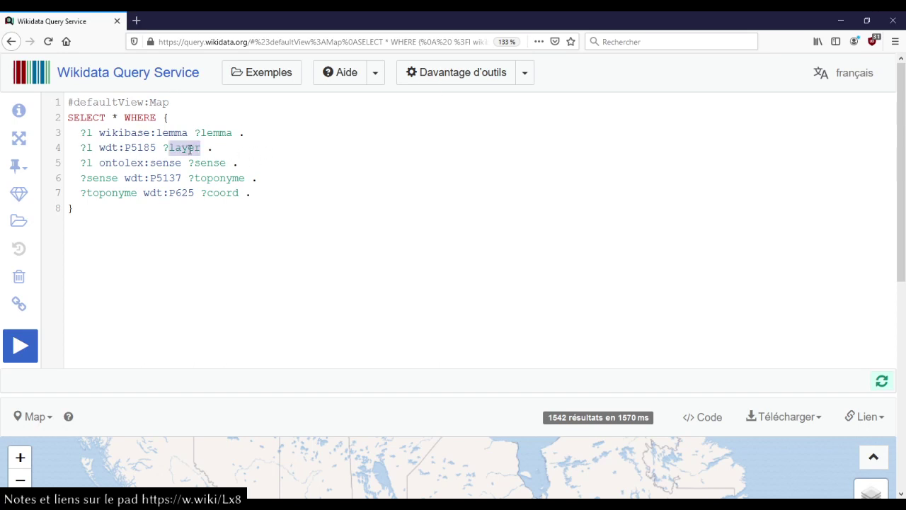
type("genre")
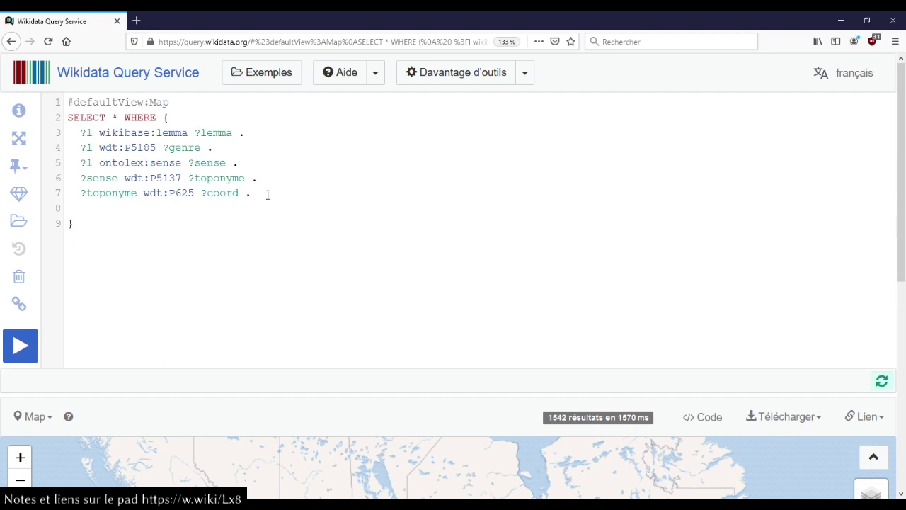
type("?genre rdfs:label ")
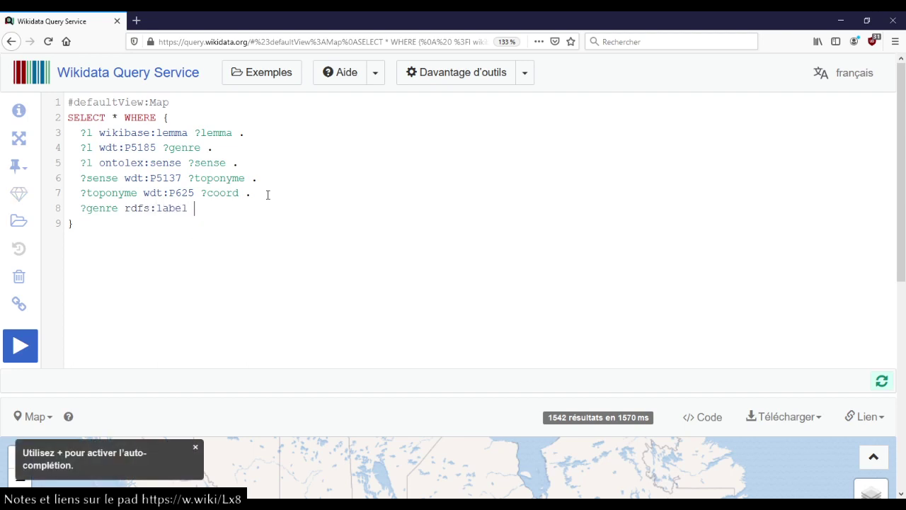
type("?label .")
key("Return")
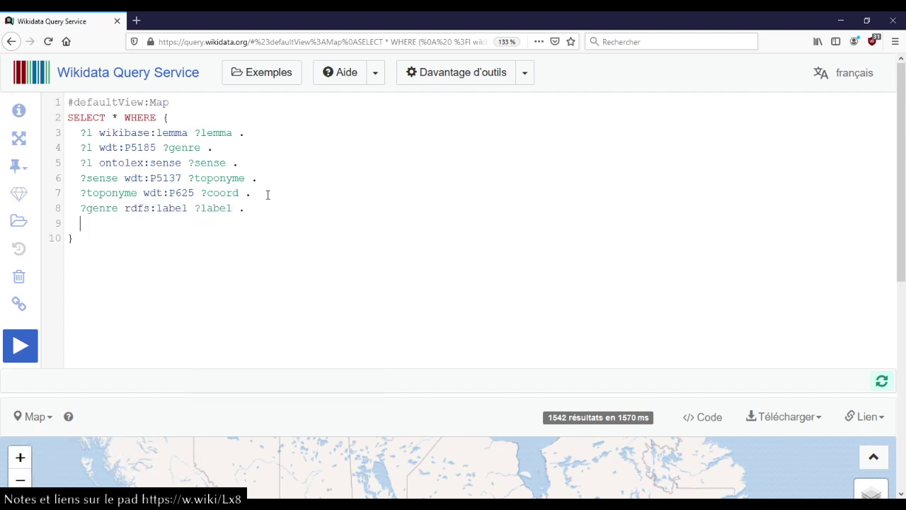
type("?lebel")
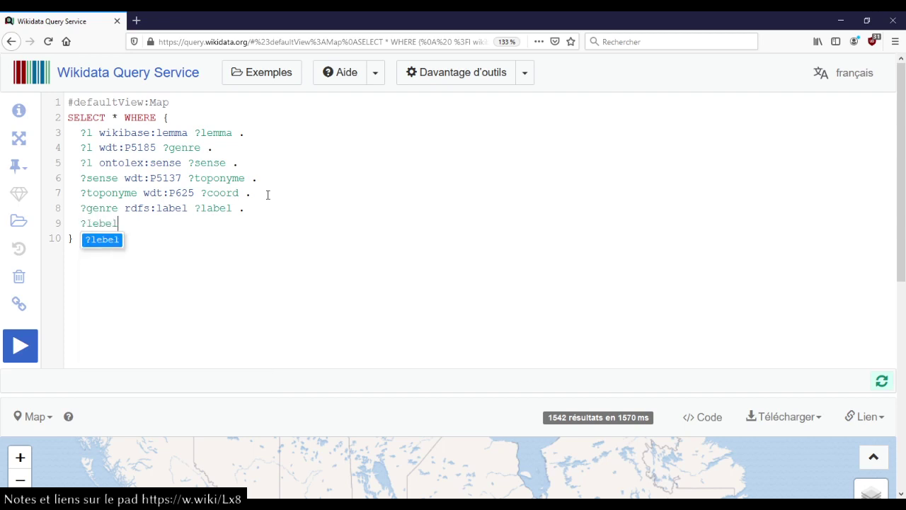
key("shift+Home")
key("BackSpace")
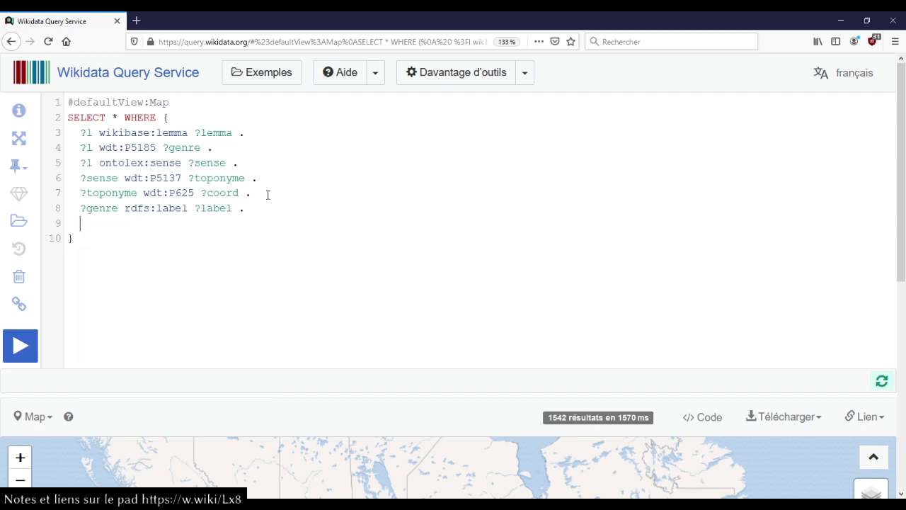
- Add the condition FILTER ( lang(?label) = "fr" ) below the rdfs:label triple to keep only French labels
type("FILTER ( lang(?")
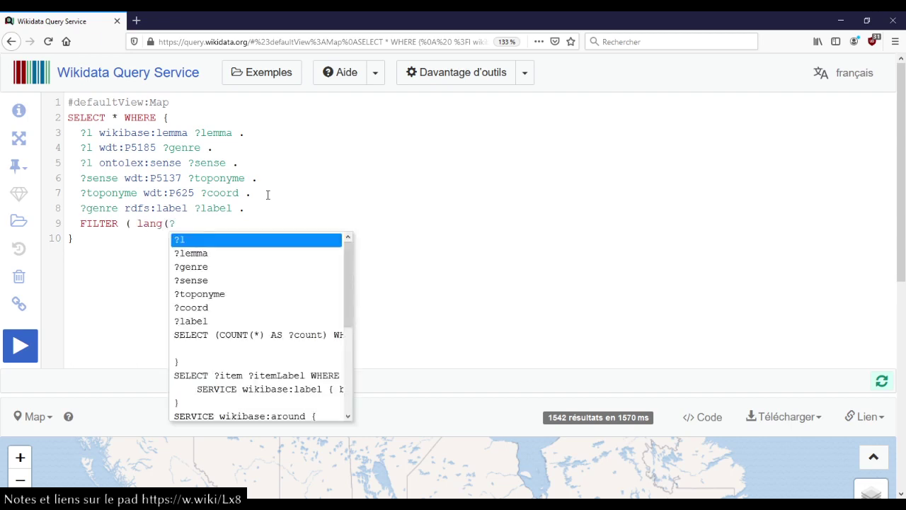
key("Down")
key("Down")
key("Down")
key("Down")
key("Down")
key("Down")
key("Return")
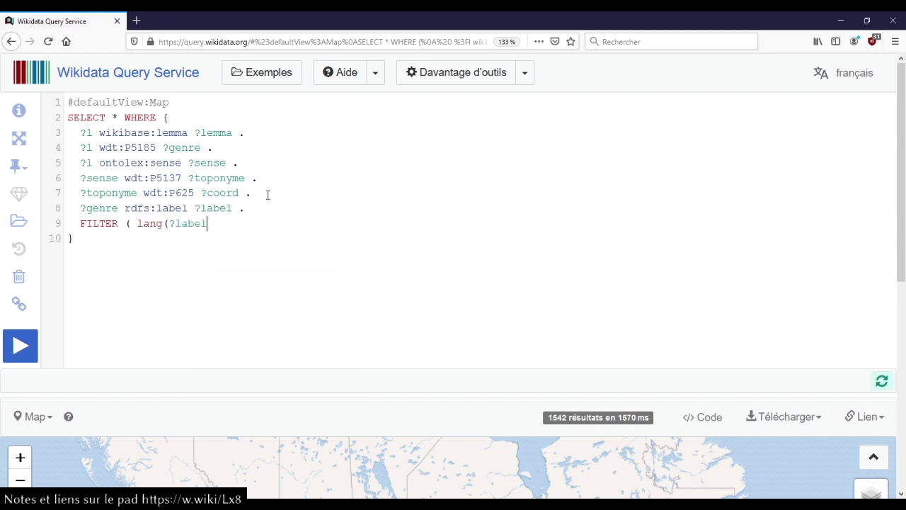
type(") = \"fr\" )")
key("Return")
key("BackSpace")
- Rename ?label to ?layer in both the rdfs:label triple and the filter, and insert a blank line above that triple
key("Up")
key("BackSpace")
key("BackSpace")
key("BackSpace")
type("yer")
key("Left")
key("Left")
key("Left")
key("ctrl+shift+Left")
type("layer")
key("Return")
- Run the query again and display the map's list of gender layers
left_click_drag(209, 225, 235, 245)
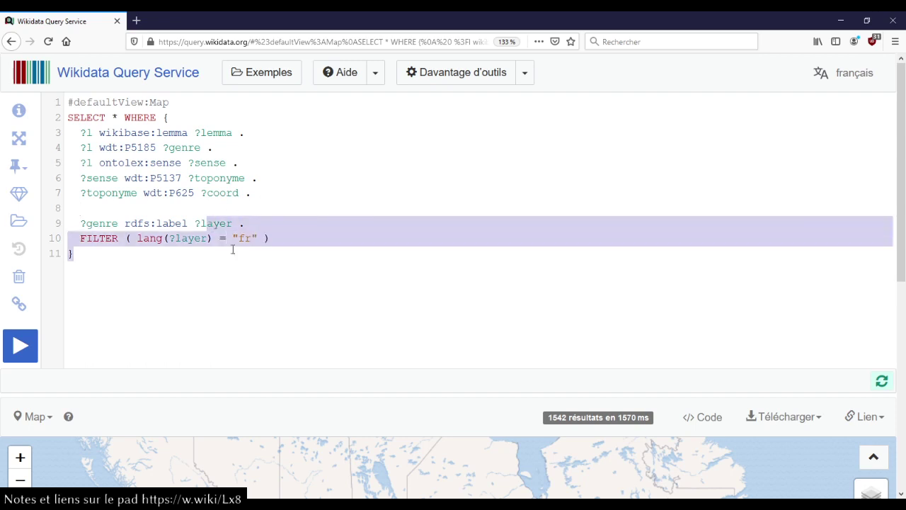
left_click(226, 249)
left_click(19, 348)
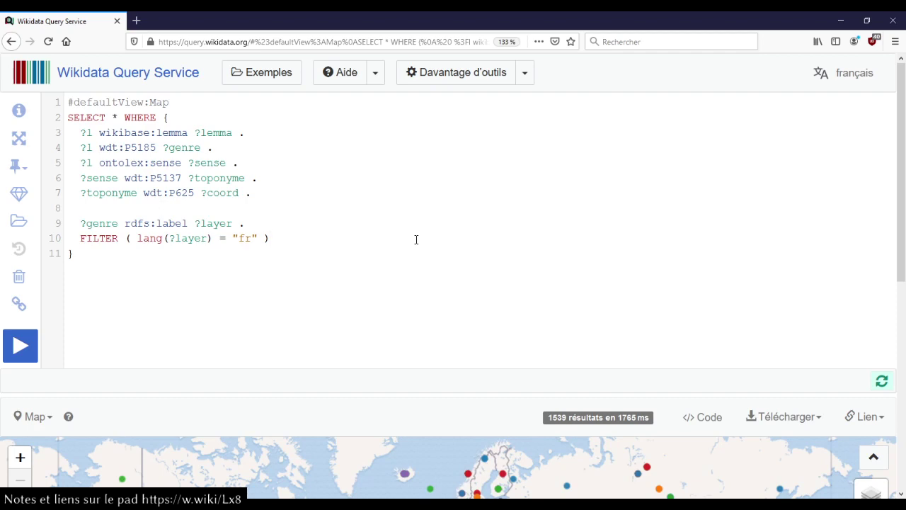
scroll(422, 235, "down", 5)
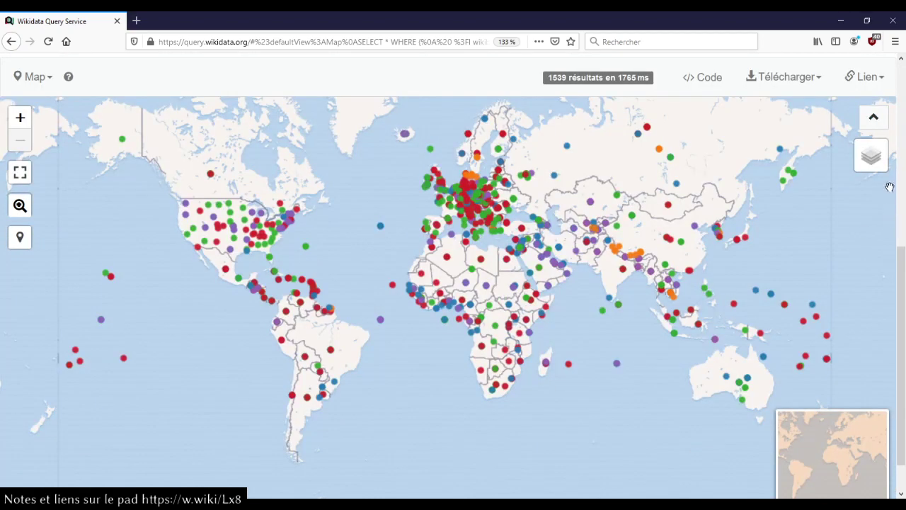
mouse_move(865, 162)
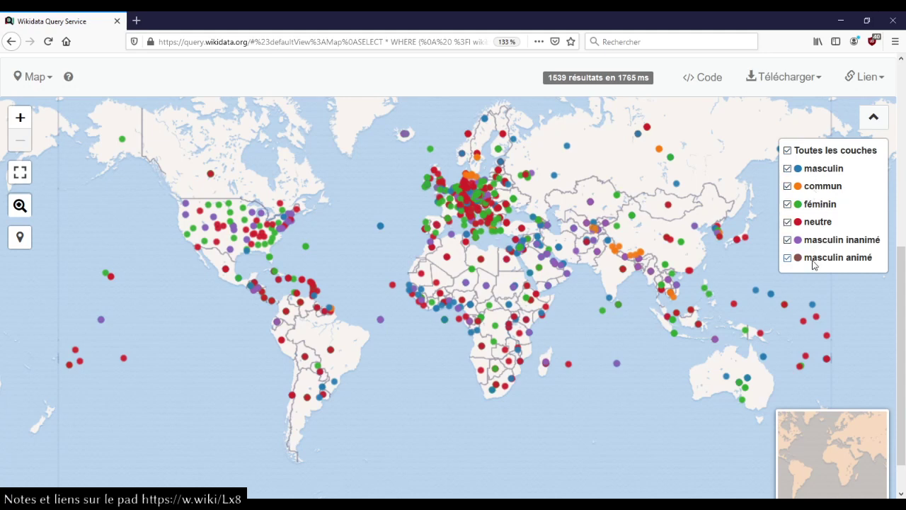
- Hide all map layers, show masculin inanimé for comparison, and leave only the masculin animé layer displayed
left_click(787, 151)
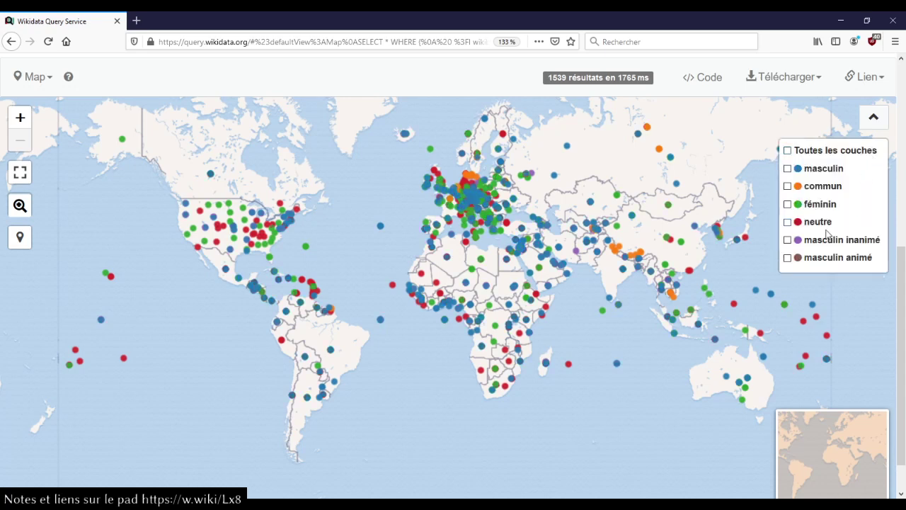
left_click(788, 222)
left_click(788, 222)
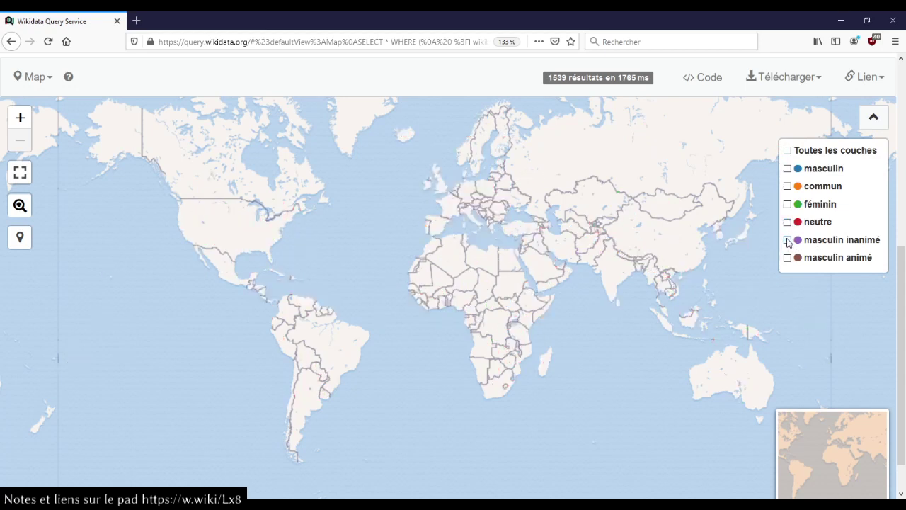
left_click(787, 240)
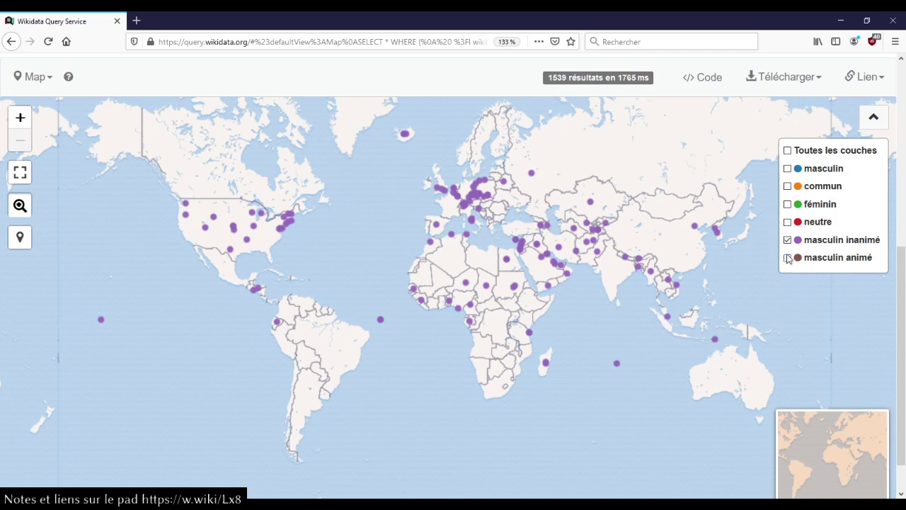
left_click(787, 258)
left_click(787, 240)
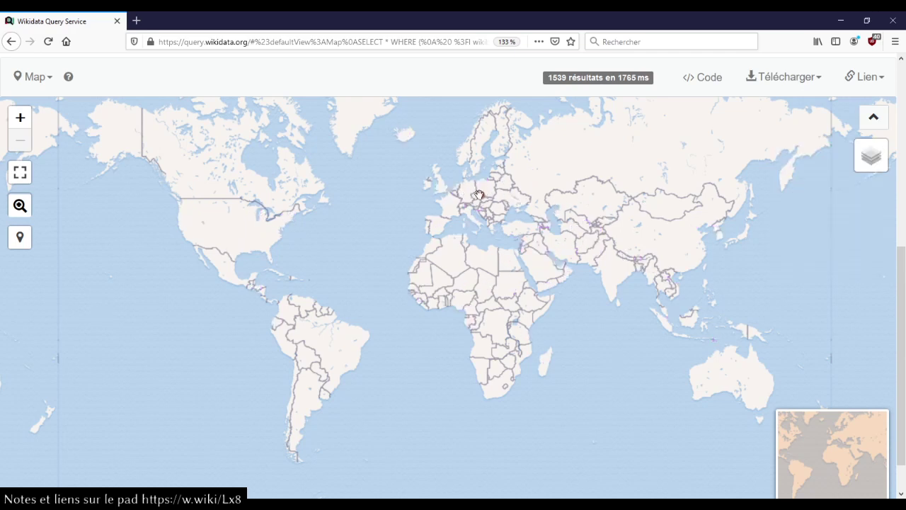
- Open lexeme L407984 from the central European marker in a new tab and review its grammatical gender statements and sense
left_click(482, 196)
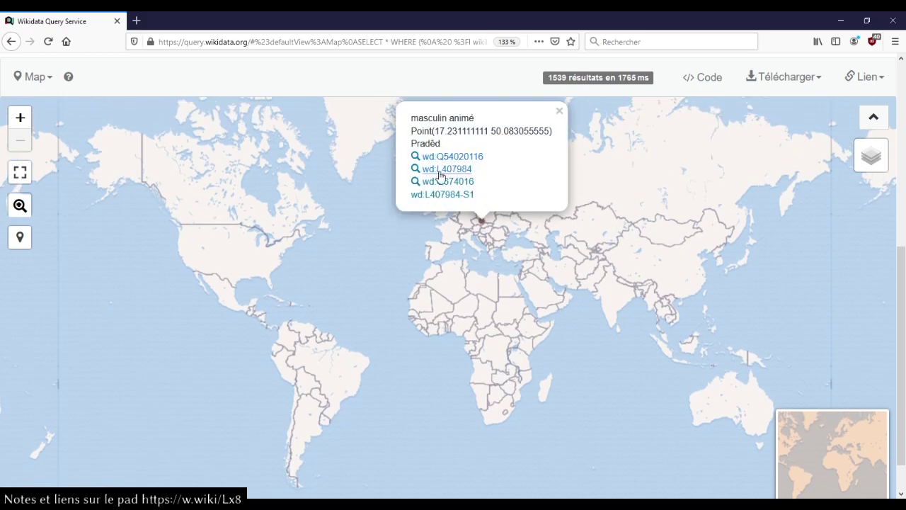
middle_click(443, 174)
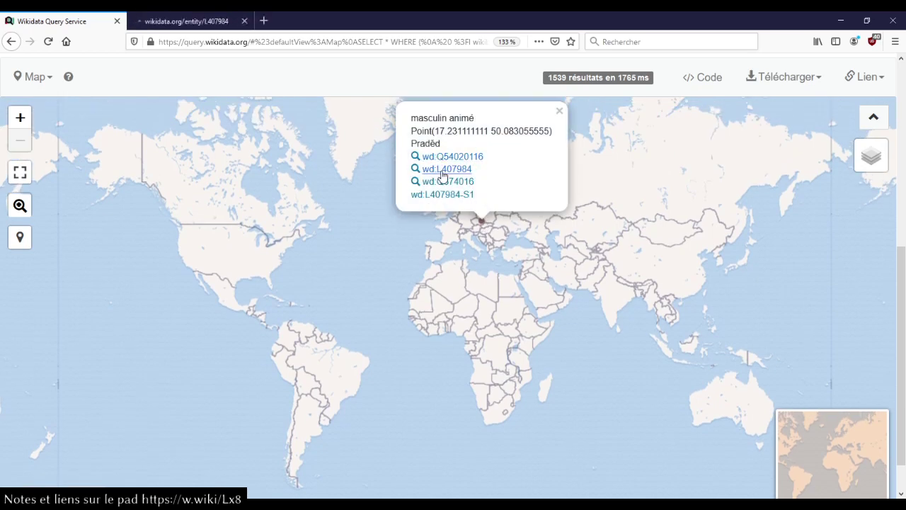
key("ctrl+Tab")
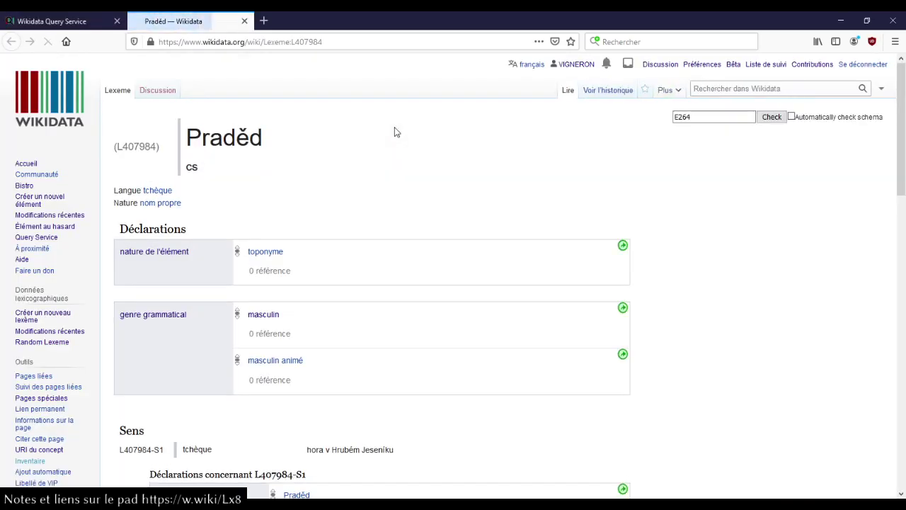
scroll(366, 168, "down", 3)
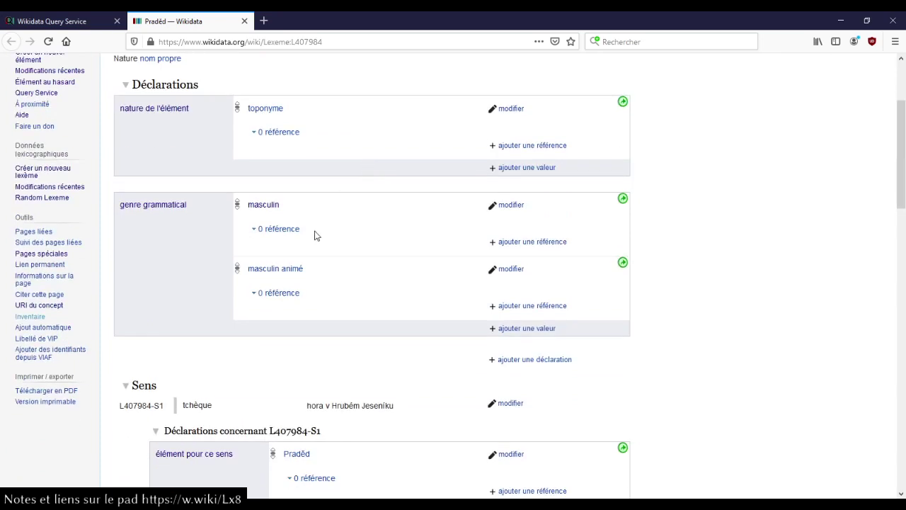
scroll(394, 272, "down", 3)
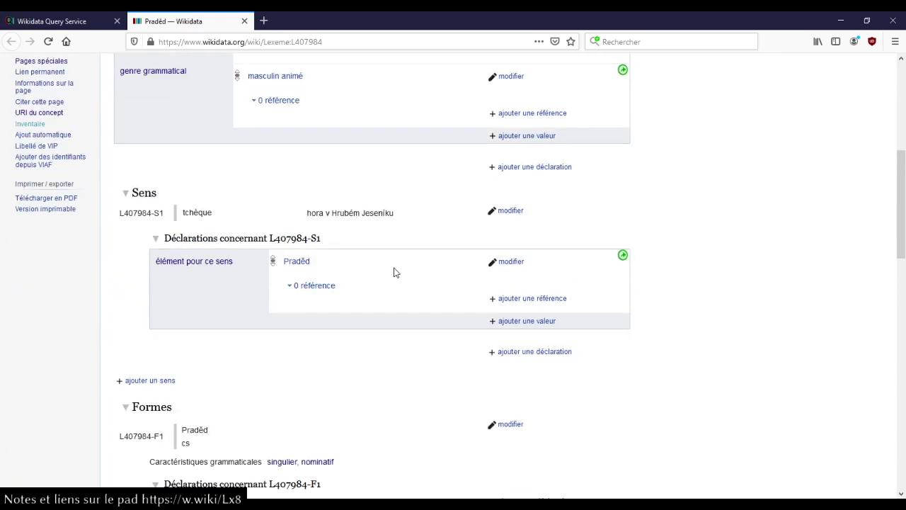
- Review the inflected forms and statements of lexeme L407984, and close its tab to return to the query map
scroll(395, 273, "down", 3)
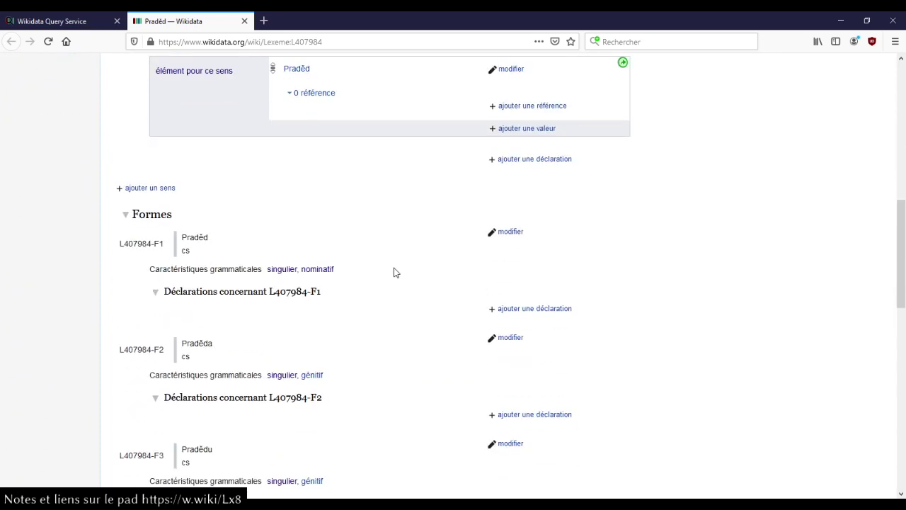
scroll(396, 272, "down", 3)
scroll(395, 272, "down", 4)
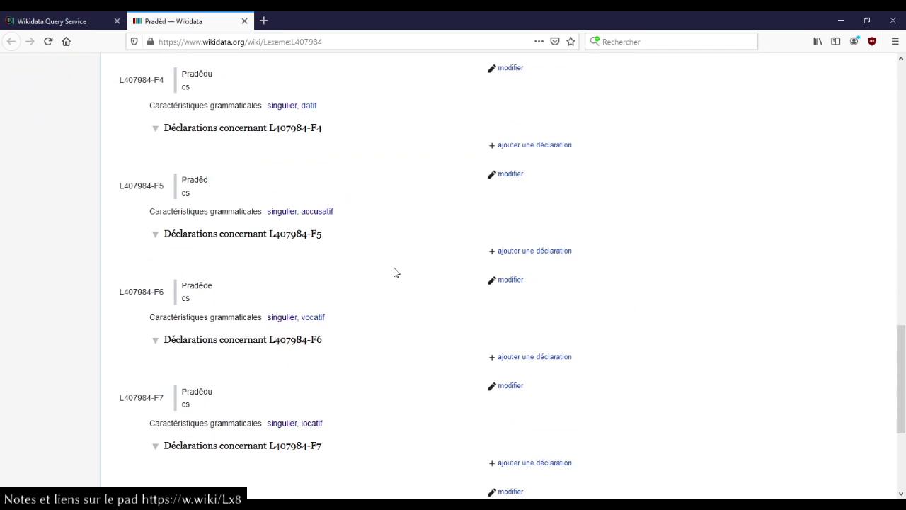
scroll(395, 273, "down", 3)
scroll(396, 273, "up", 10)
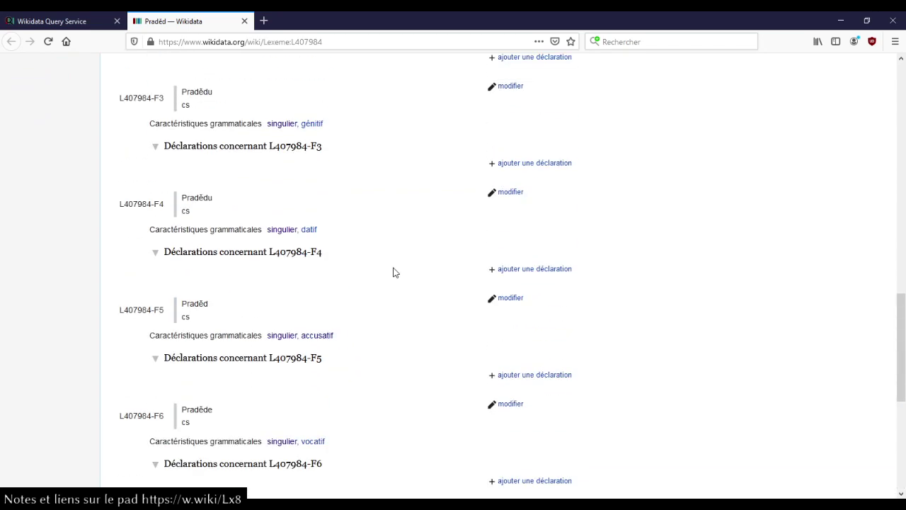
scroll(395, 273, "up", 7)
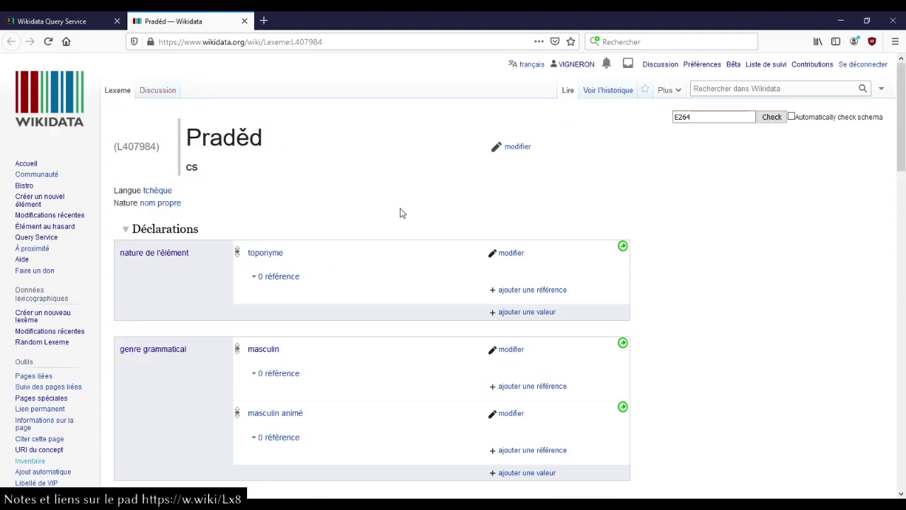
scroll(333, 318, "down", 3)
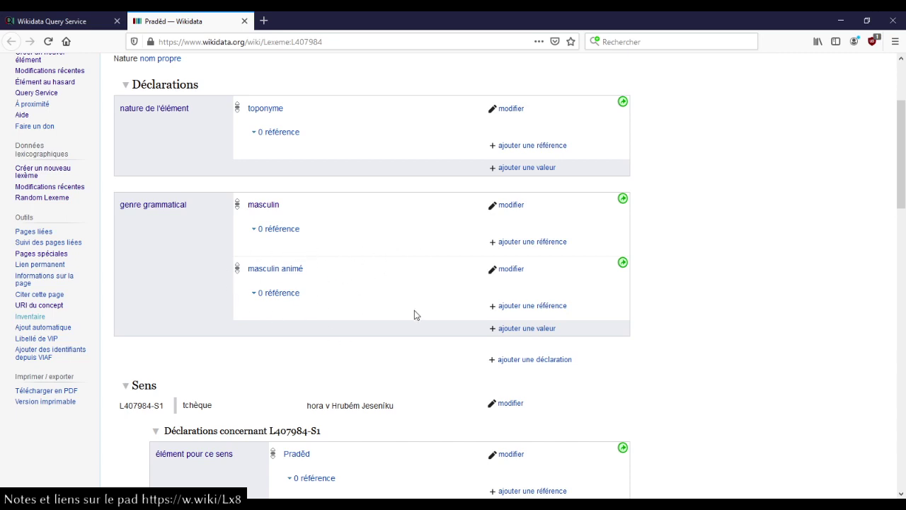
scroll(417, 316, "up", 3)
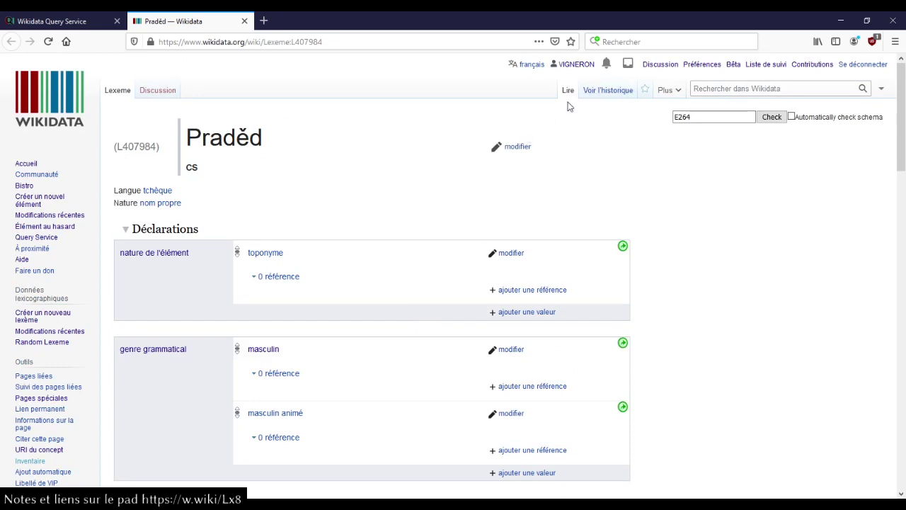
key("ctrl+w")
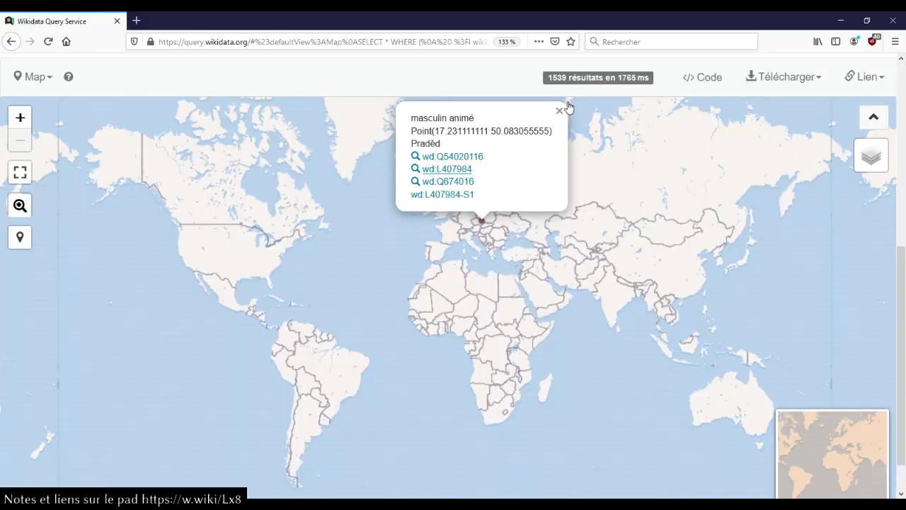
- Hide the masculin animé layer, show the masculin and féminin layers, and examine their markers in western France
mouse_move(873, 163)
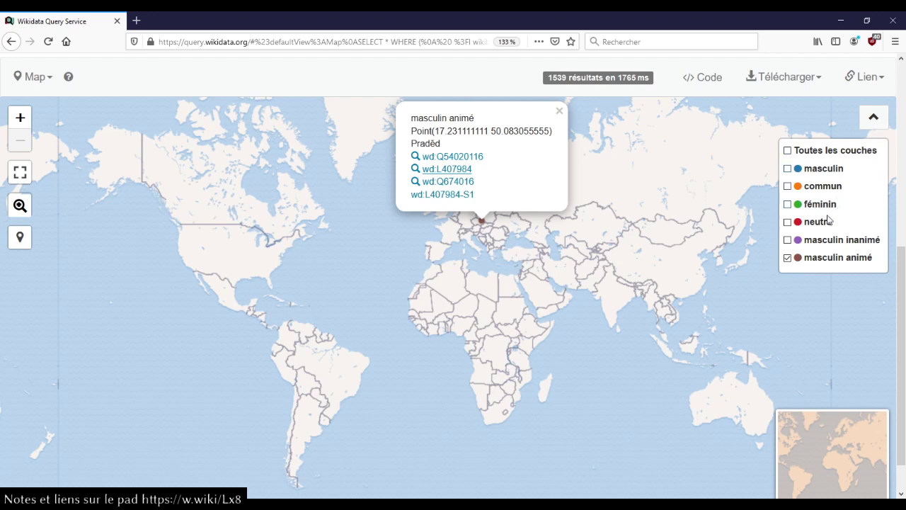
left_click(787, 259)
left_click(787, 169)
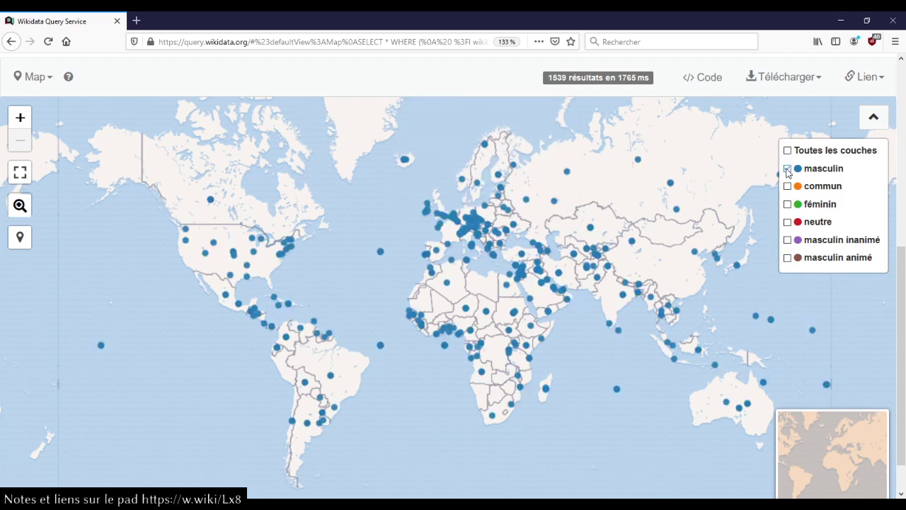
left_click(787, 204)
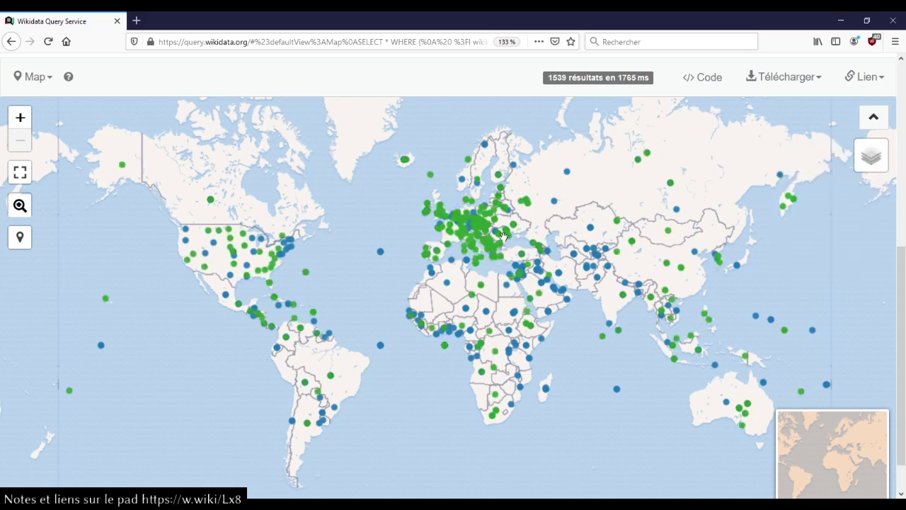
scroll(446, 228, "up", 2)
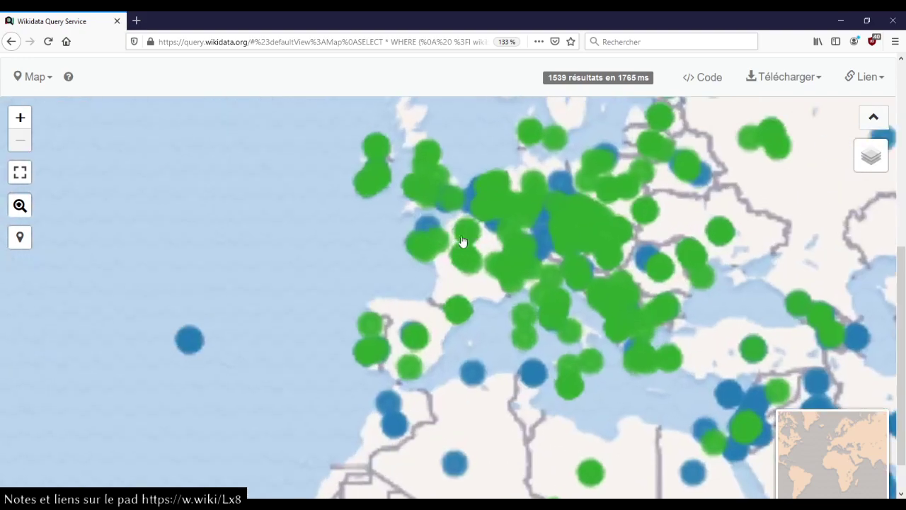
scroll(427, 248, "up", 1)
scroll(427, 251, "up", 2)
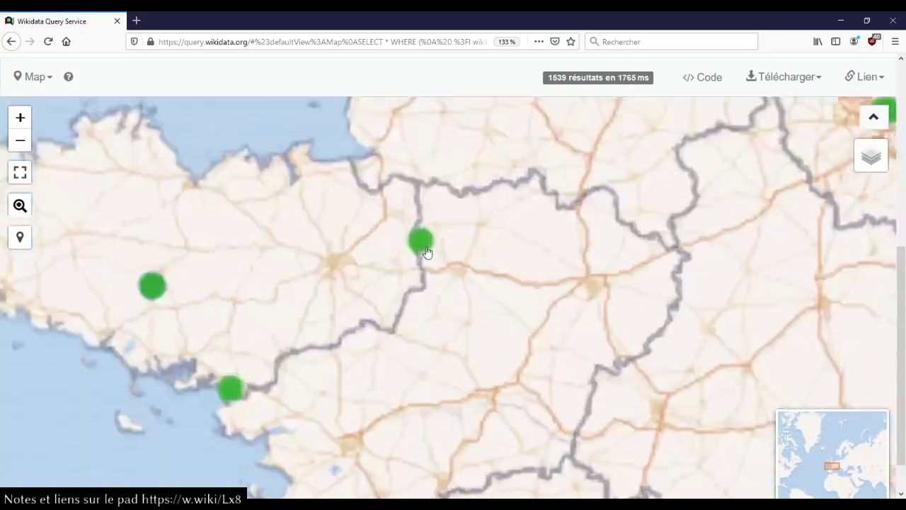
- Show all gender layers on the map and inspect the details of the orange and green markers in Paris
mouse_move(870, 162)
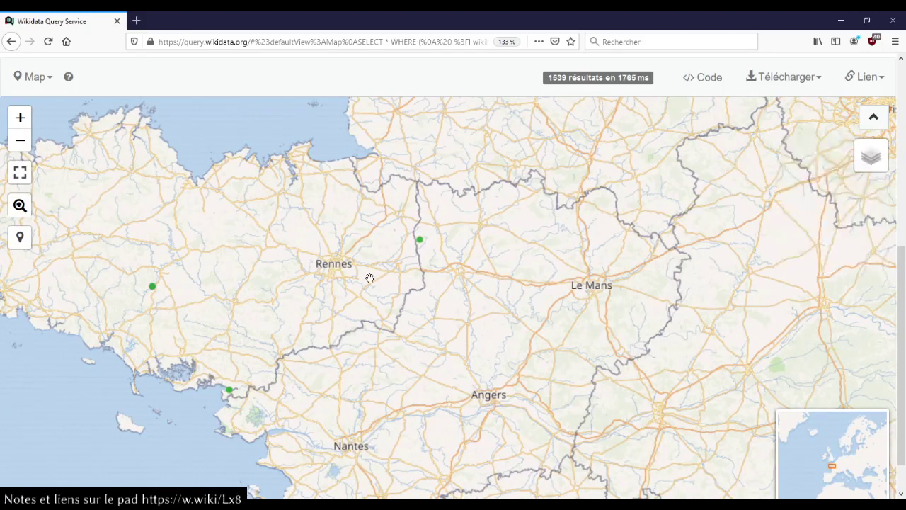
scroll(368, 277, "down", 2)
scroll(358, 278, "up", 2)
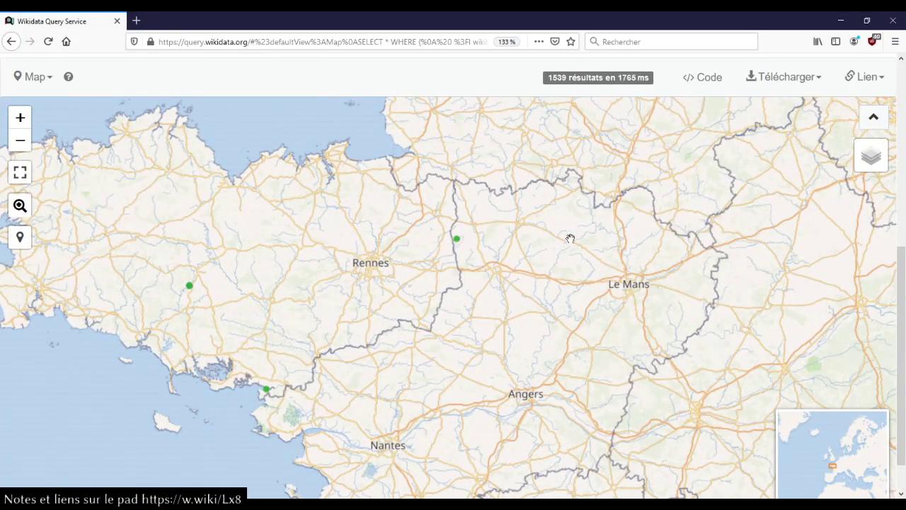
left_click_drag(809, 222, 551, 298)
left_click_drag(664, 237, 574, 321)
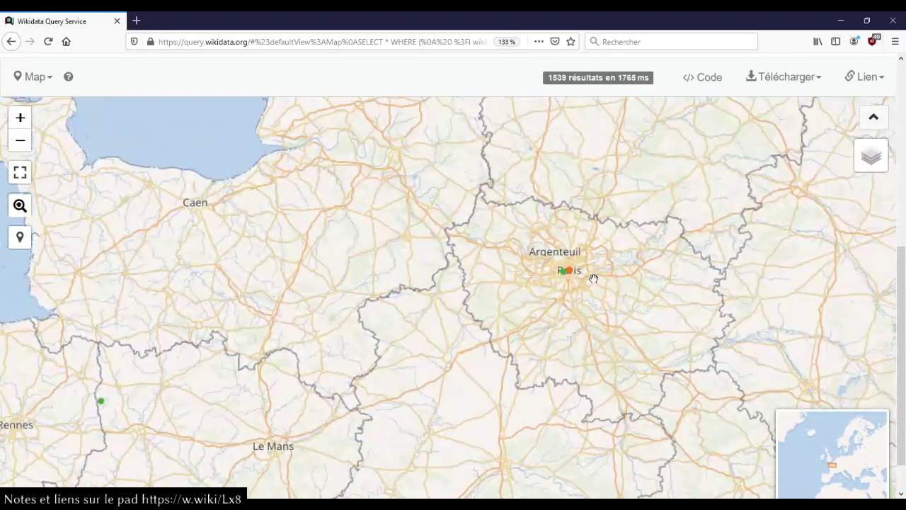
scroll(578, 266, "up", 2)
left_click(547, 286)
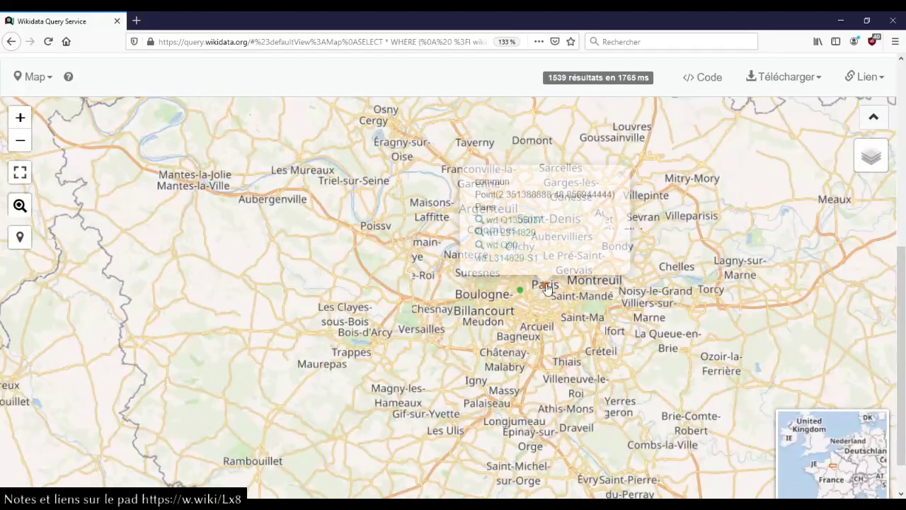
left_click(521, 291)
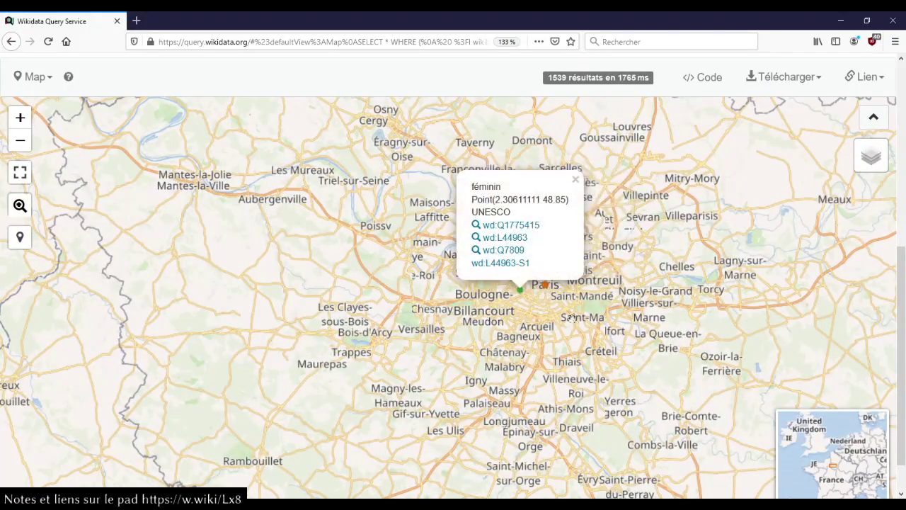
left_click(608, 322)
- Inspect the details of two neutre markers in central Hannover, one east of the centre and one beside the lake
scroll(607, 322, "down", 5)
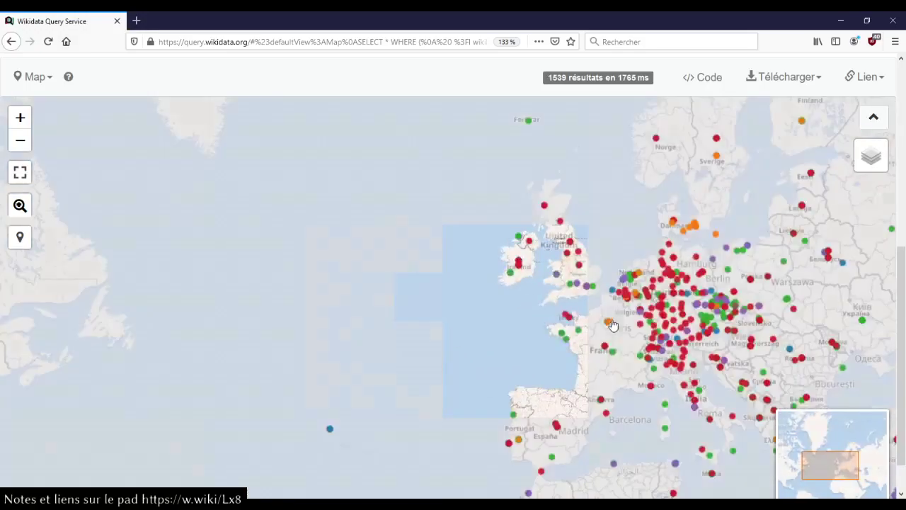
left_click_drag(664, 268, 595, 277)
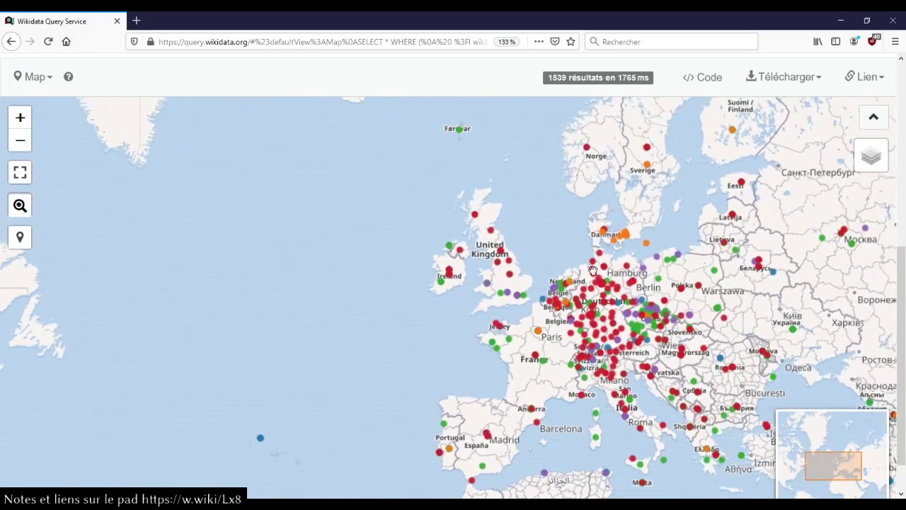
scroll(594, 277, "up", 5)
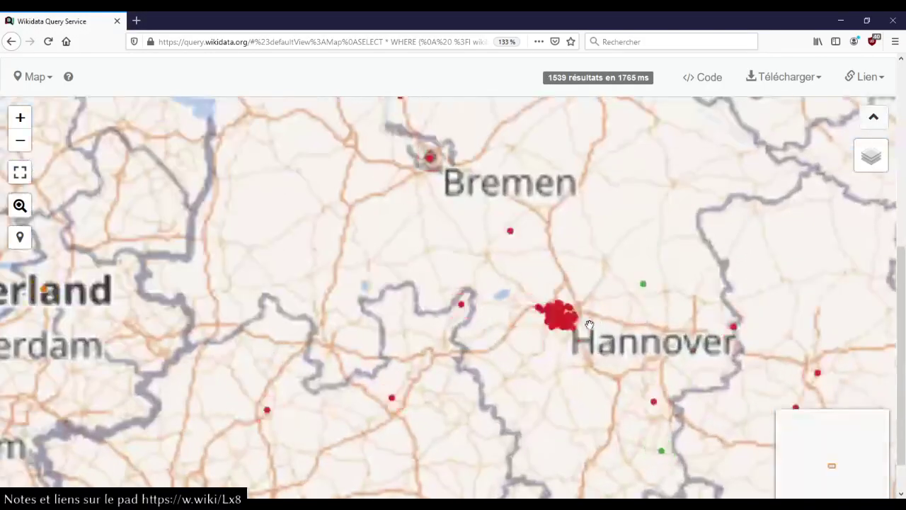
scroll(574, 330, "up", 2)
scroll(524, 318, "up", 2)
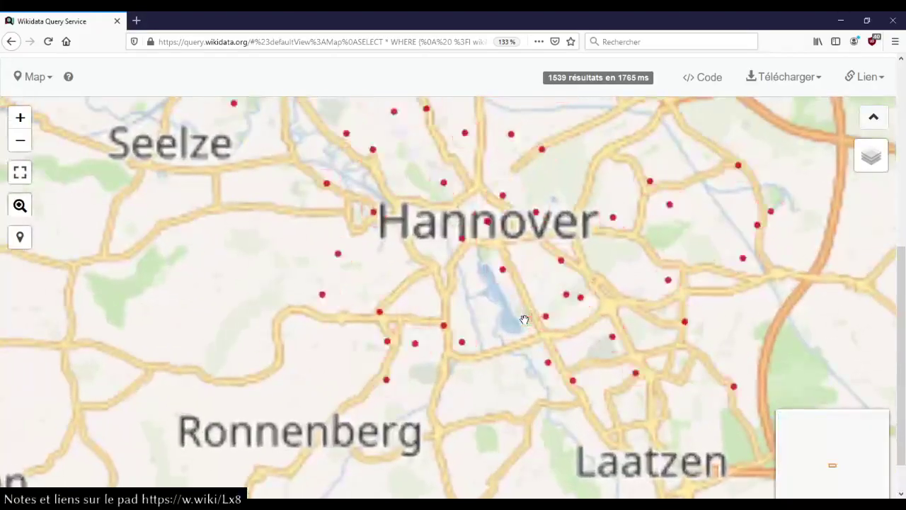
left_click(536, 214)
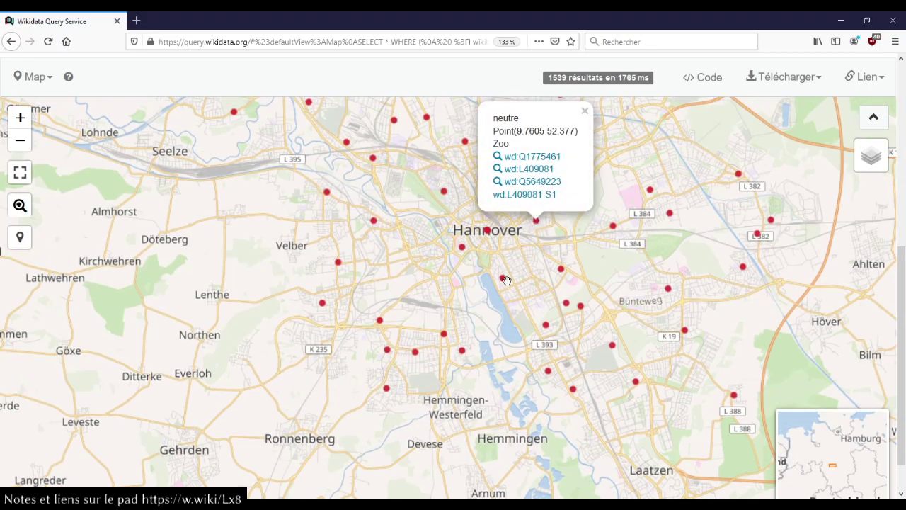
left_click(502, 279)
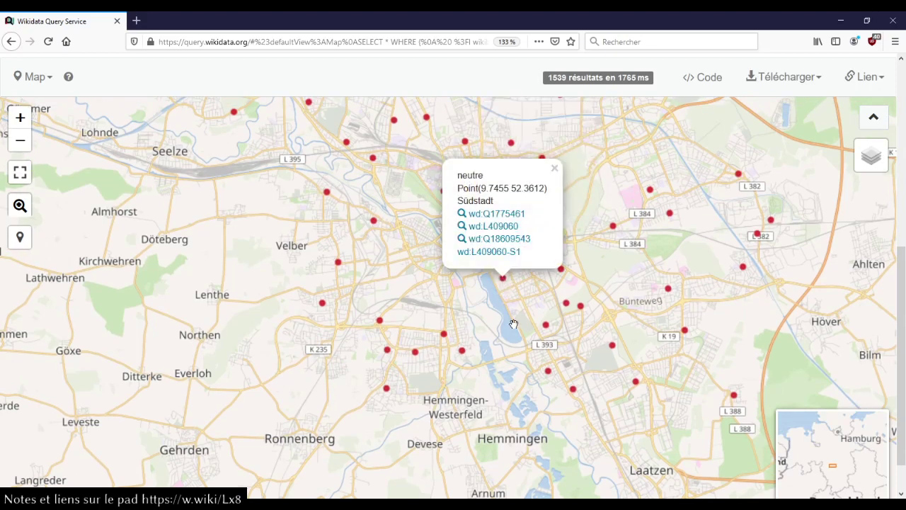
left_click(514, 324)
- Inspect the details of the three féminin markers in and around Brittany
scroll(513, 324, "down", 5)
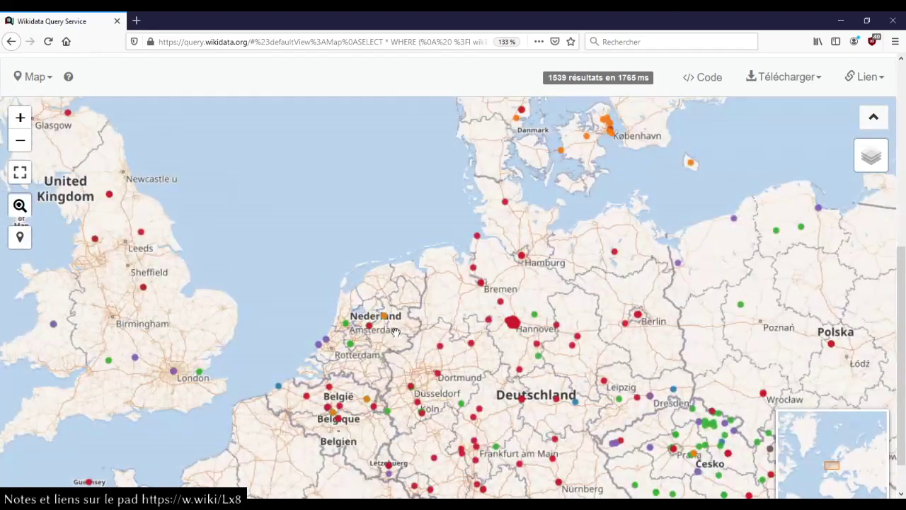
left_click_drag(395, 331, 592, 134)
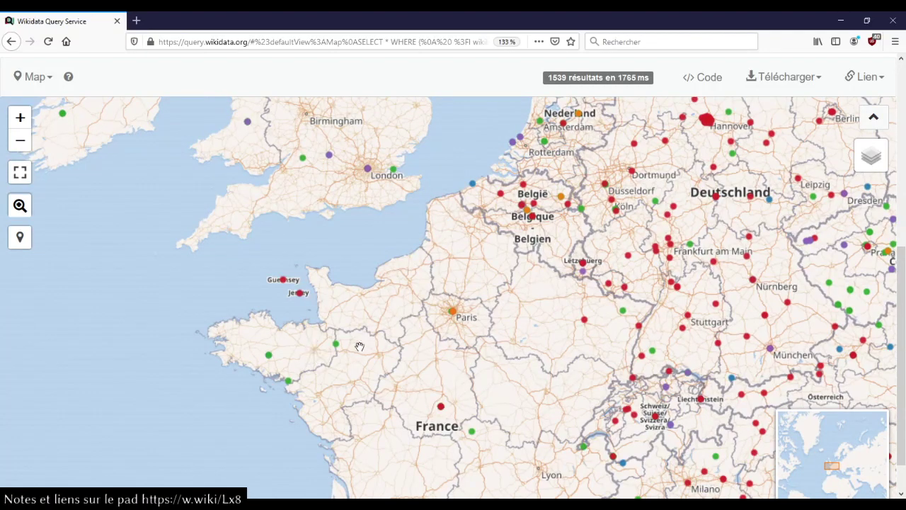
scroll(312, 352, "up", 2)
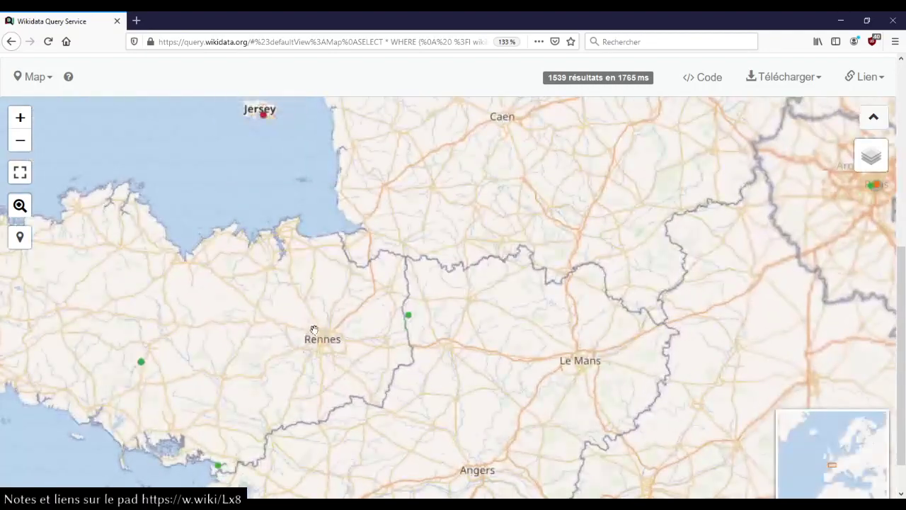
mouse_move(872, 152)
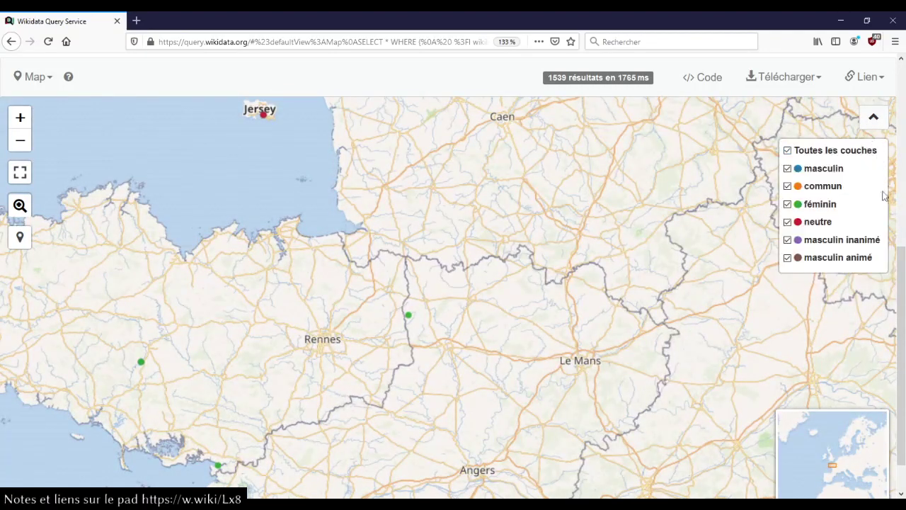
left_click_drag(899, 258, 894, 56)
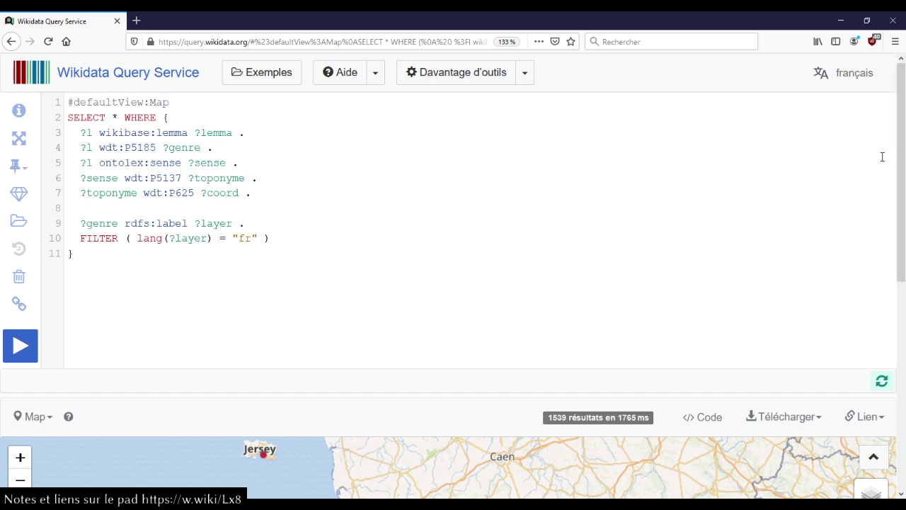
scroll(901, 161, "down", 7)
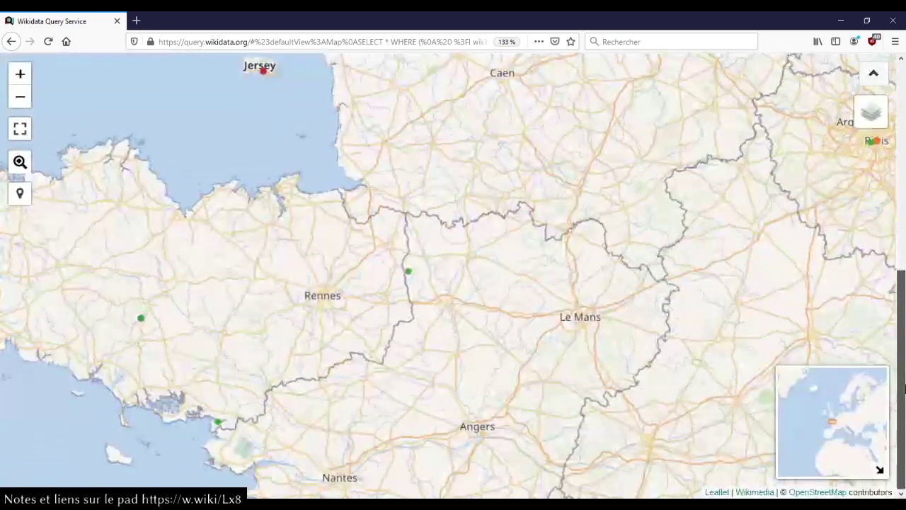
left_click(409, 274)
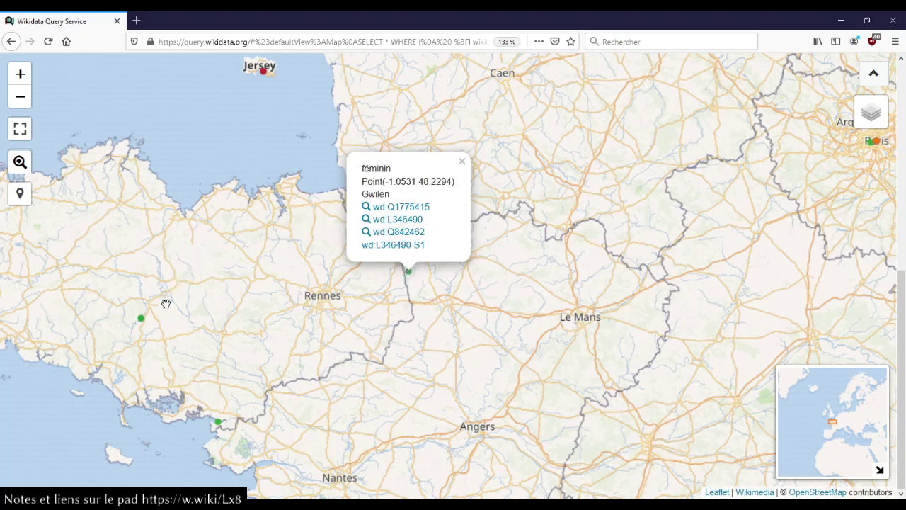
left_click(142, 320)
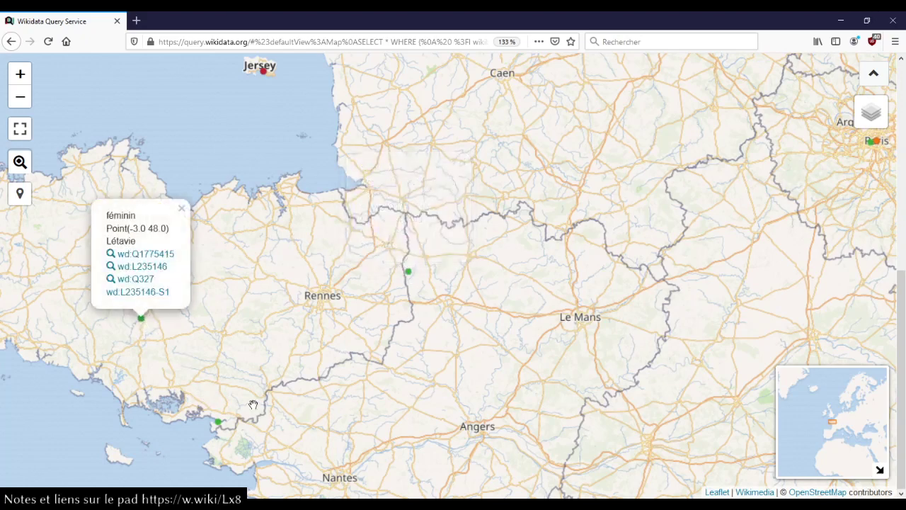
left_click(217, 424)
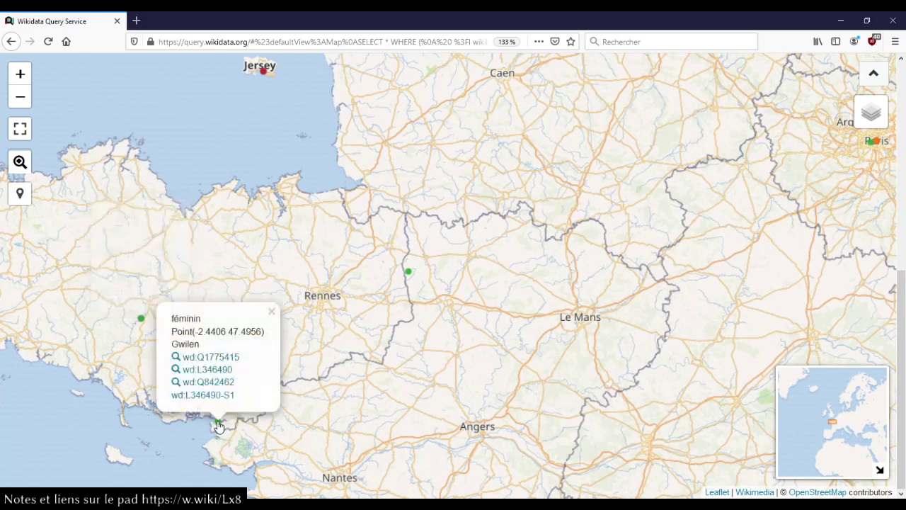
left_click(358, 354)
left_click_drag(357, 354, 470, 357)
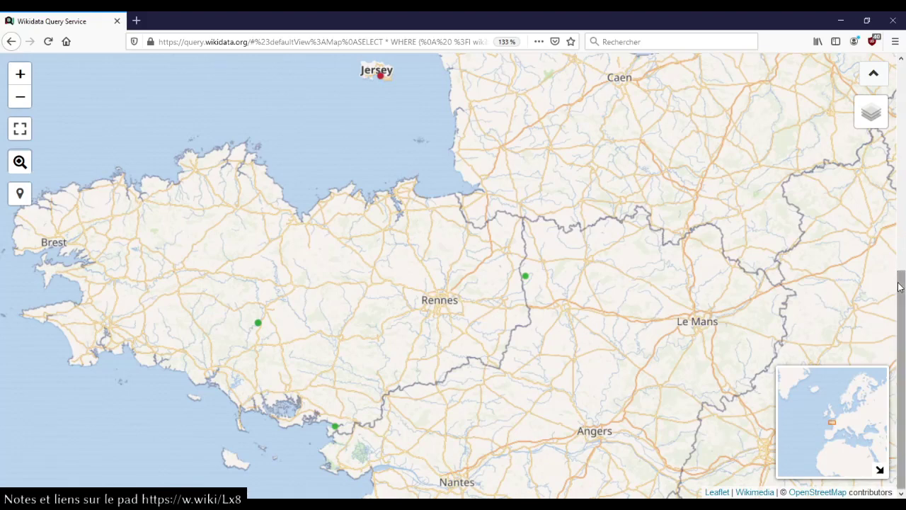
- Switch the query results from the map to the table view
left_click_drag(901, 286, 902, 78)
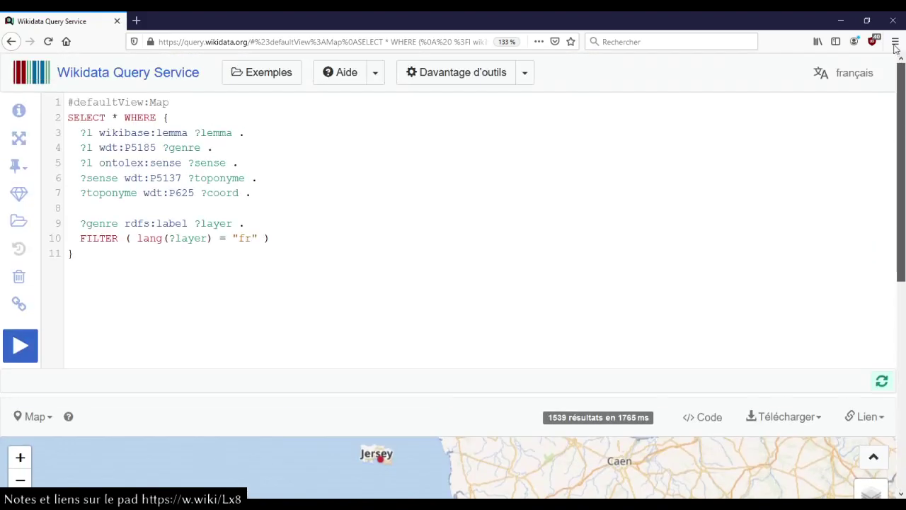
left_click(46, 420)
left_click(52, 451)
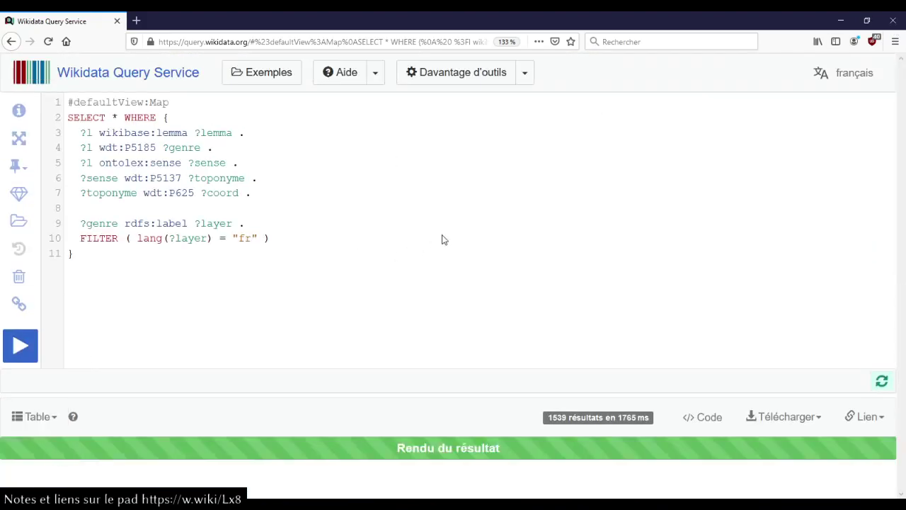
- Search the results table for Rennes and check the description of property P5185 in the query
scroll(444, 235, "down", 4)
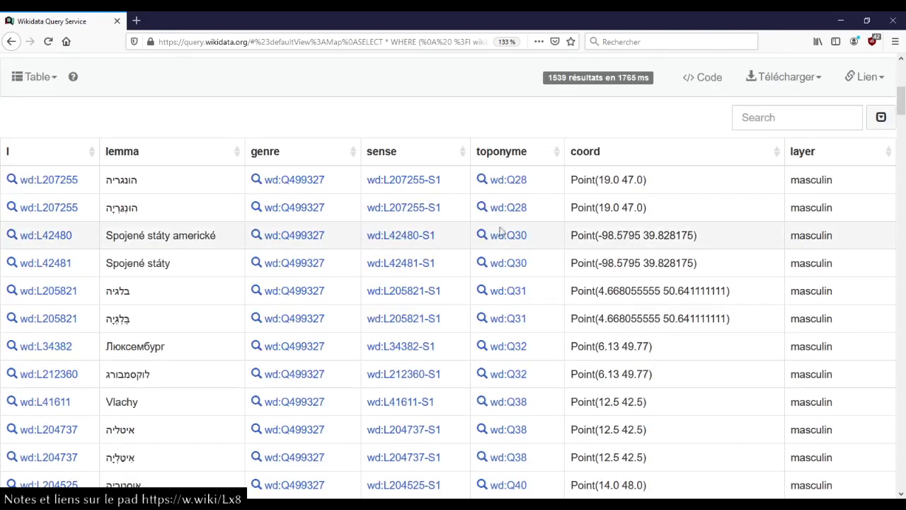
left_click(785, 117)
type("Rennes")
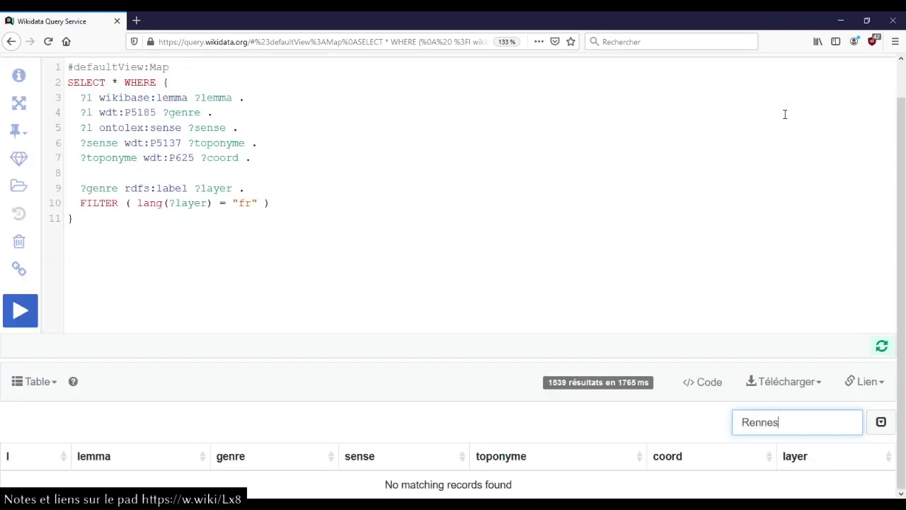
scroll(252, 244, "up", 1)
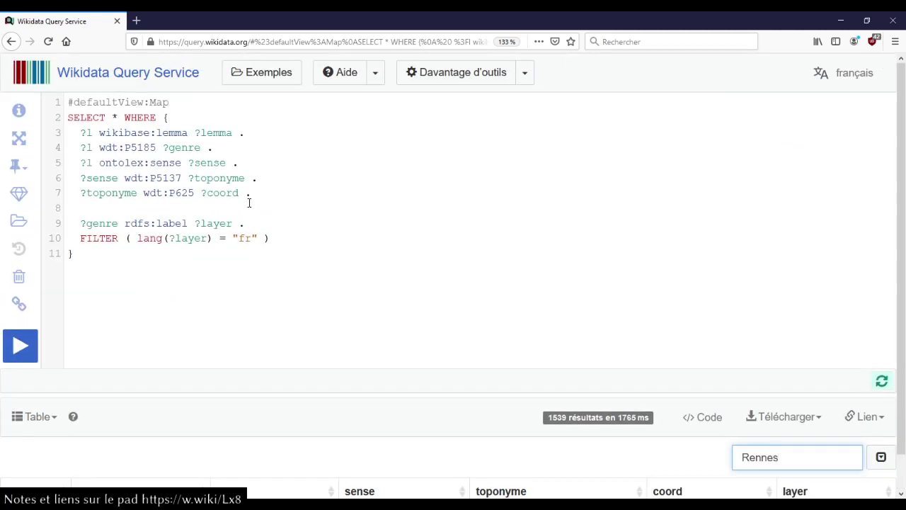
left_click(138, 149)
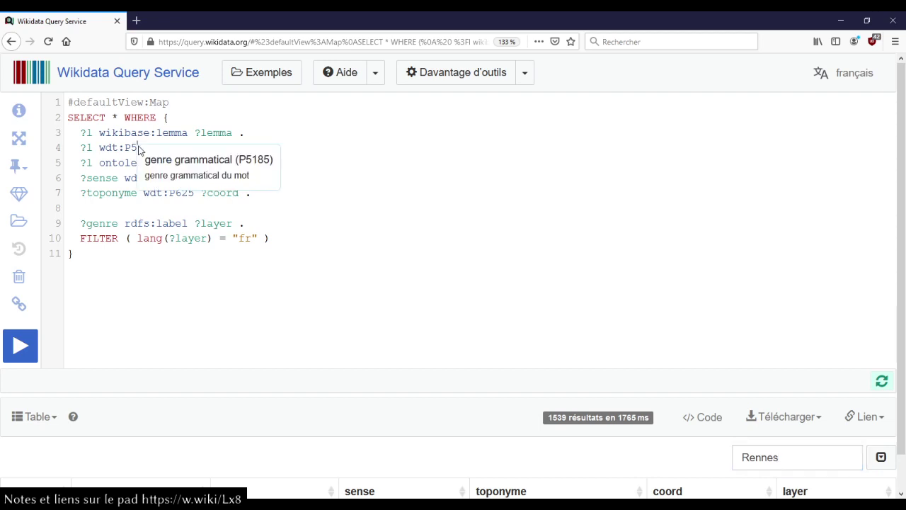
left_click(205, 306)
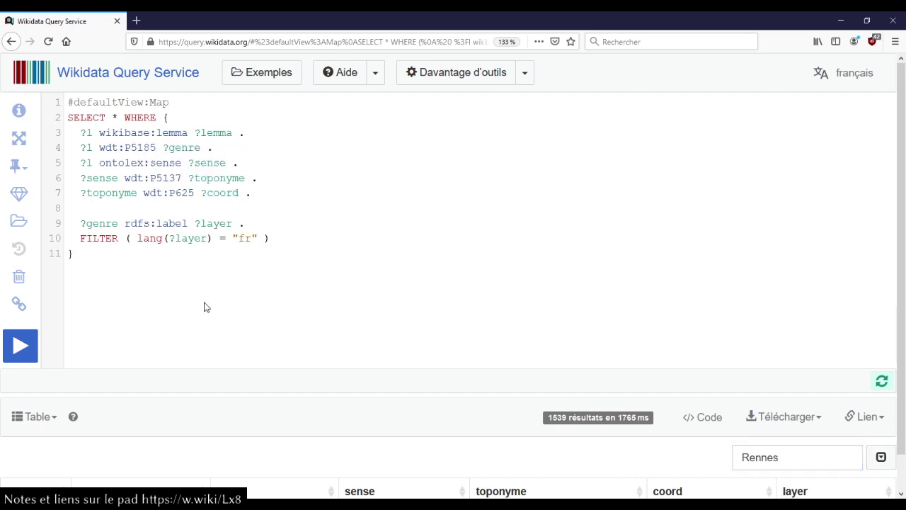
- Open wikidata.org in a new browser tab and search its lexemes for "L:Rennes"
key("ctrl+t")
type("wikidata")
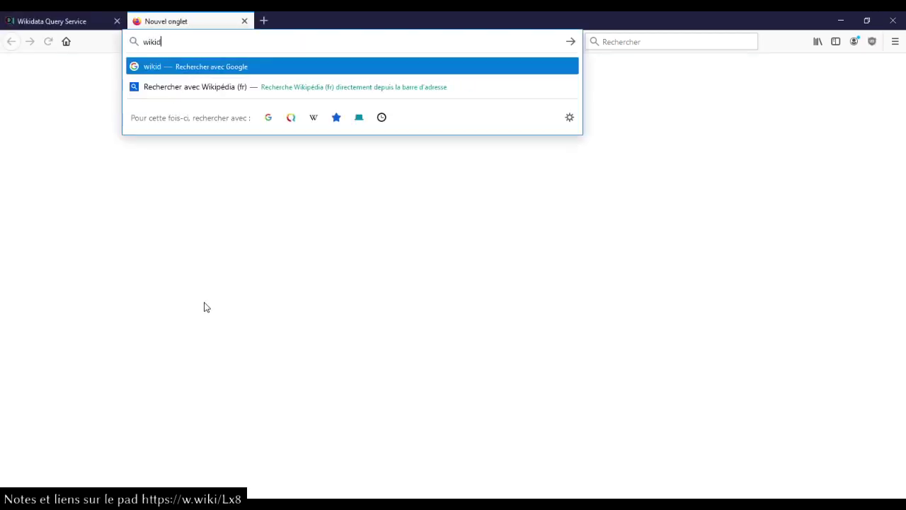
type(".org")
key("Return")
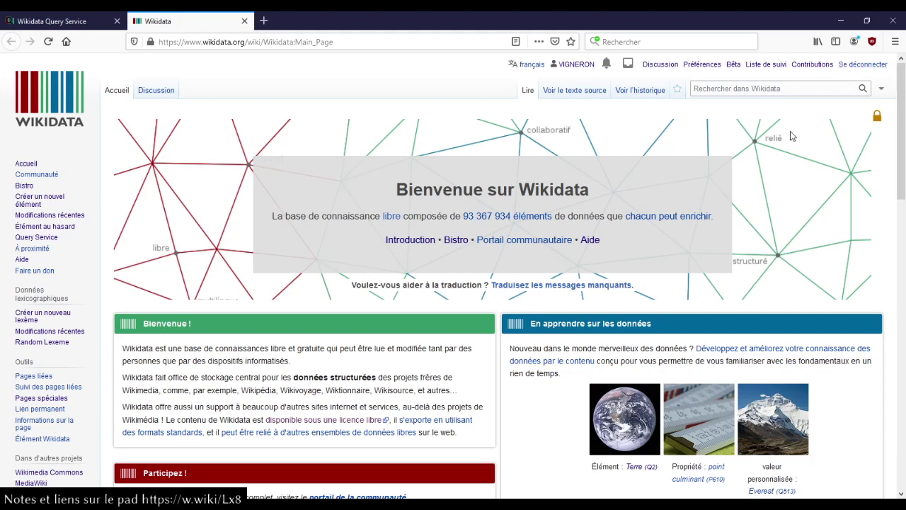
left_click(760, 88)
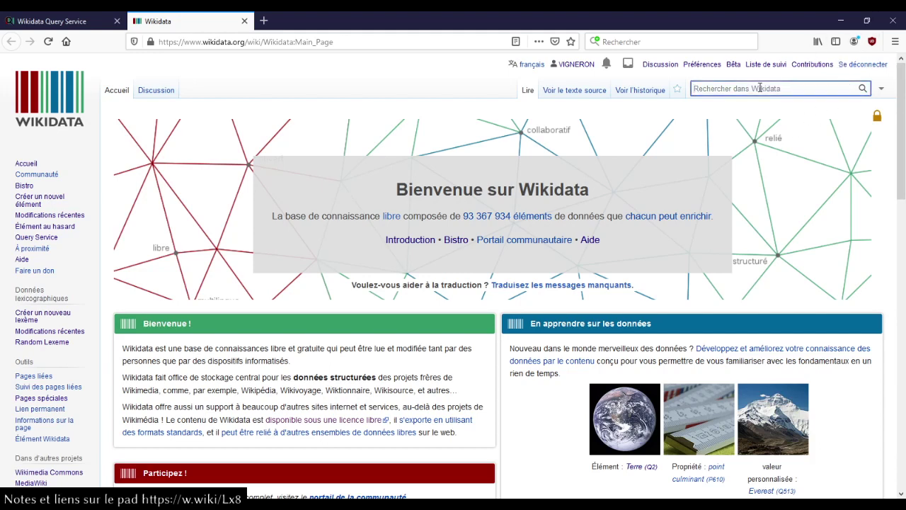
type("L:Rennes")
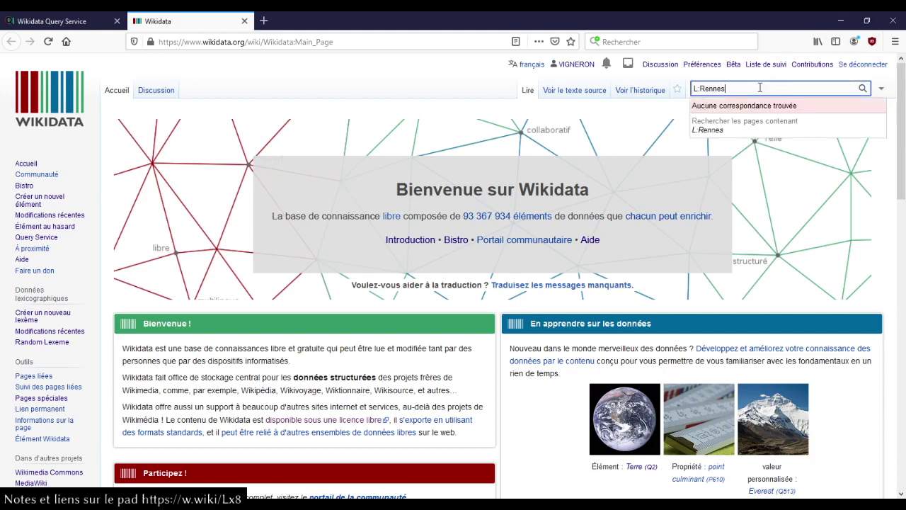
key("Return")
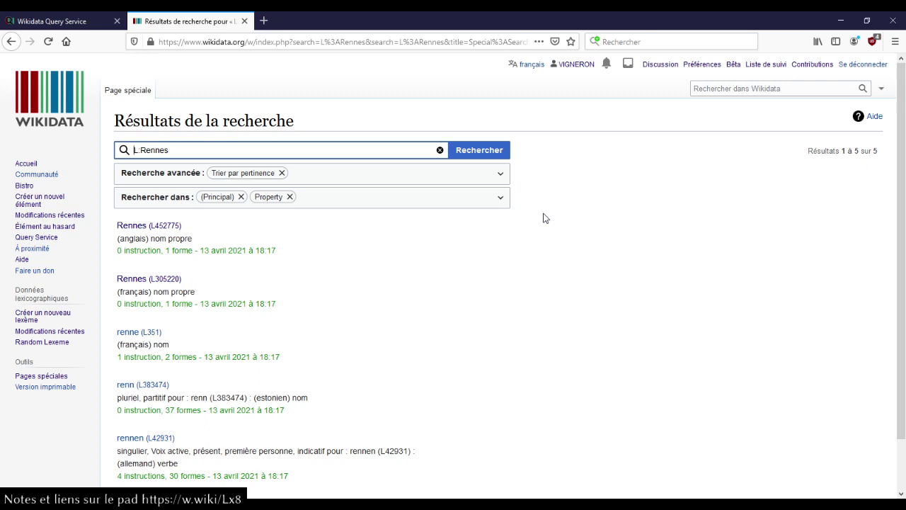
- Examine the statements of the English lexeme Rennes (L452775) and the French lexeme Rennes (L305220), returning to the search results
scroll(544, 218, "down", 2)
left_click(176, 172)
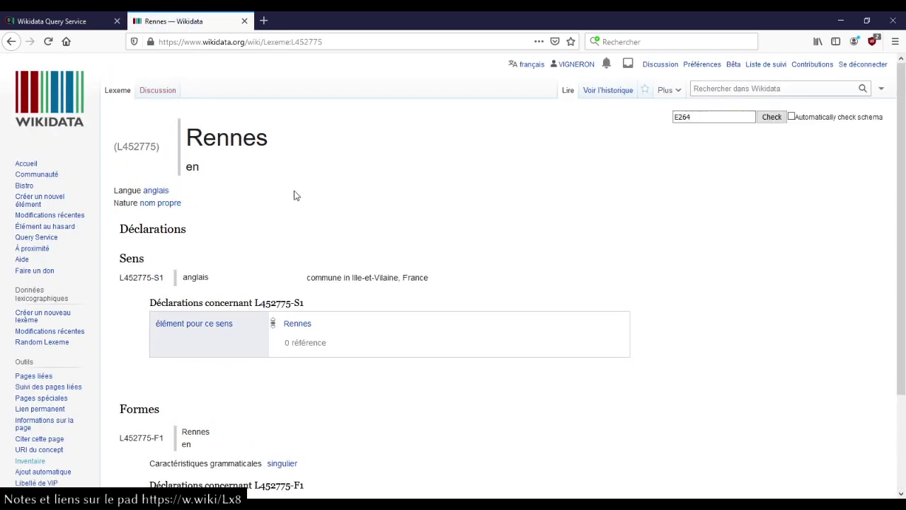
left_click(12, 42)
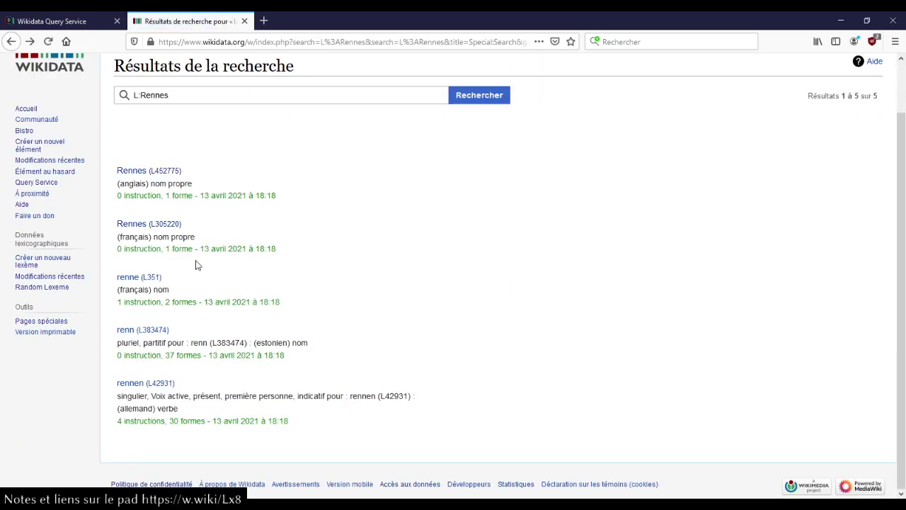
left_click(167, 225)
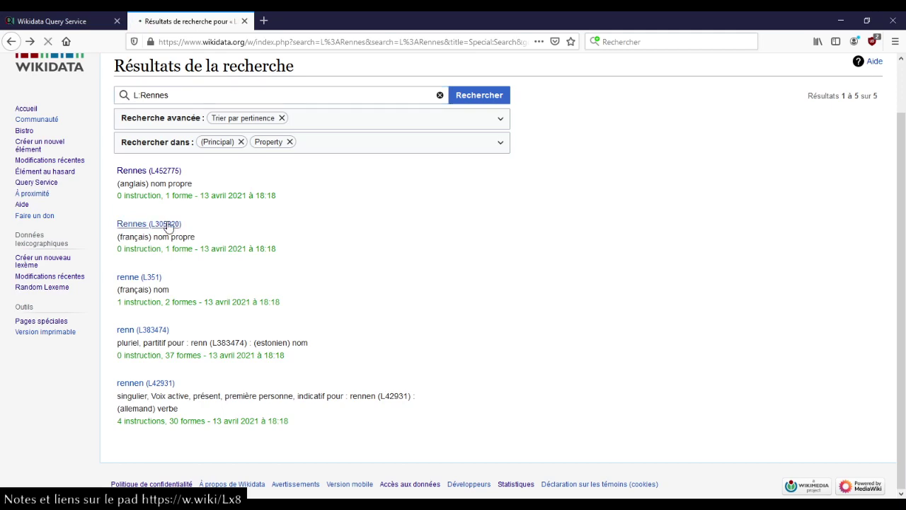
scroll(304, 223, "down", 3)
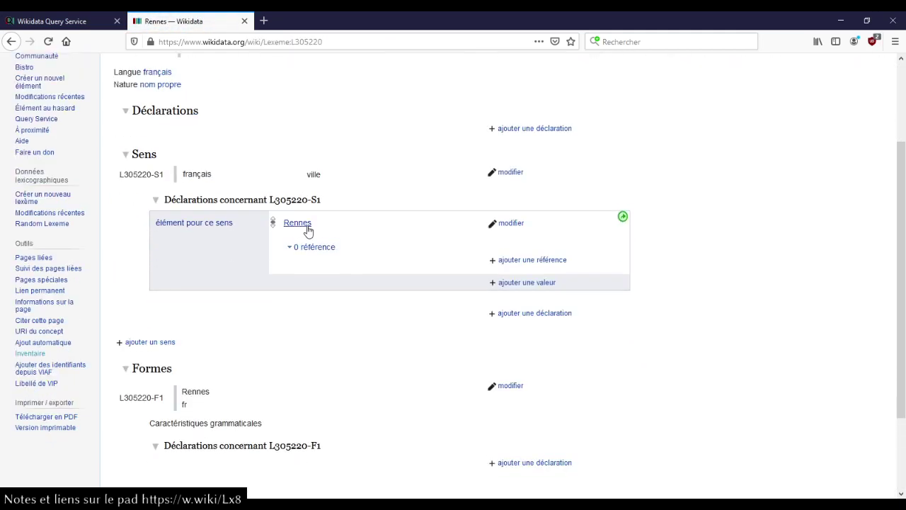
scroll(308, 231, "up", 3)
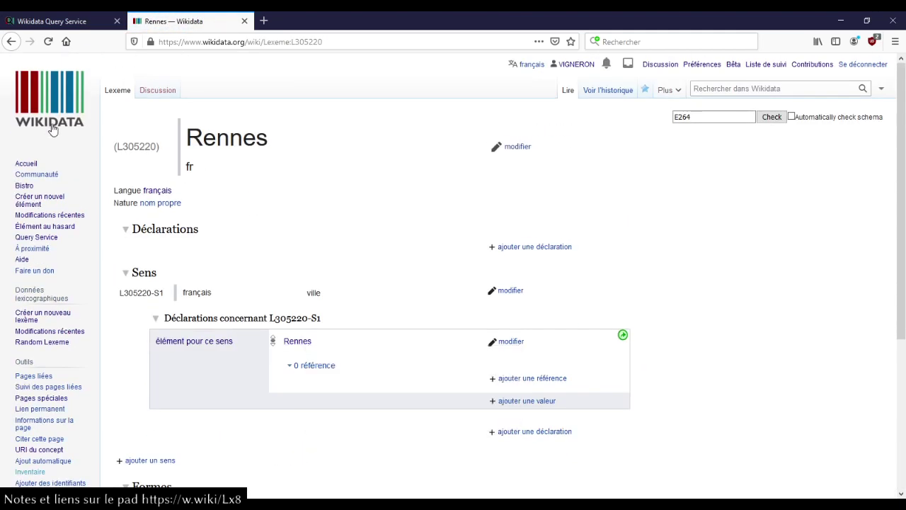
left_click(10, 42)
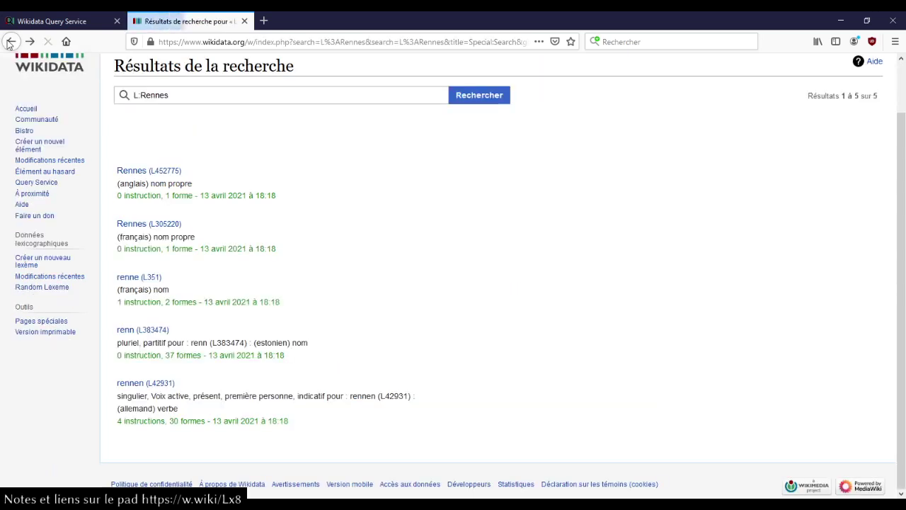
left_click(352, 221)
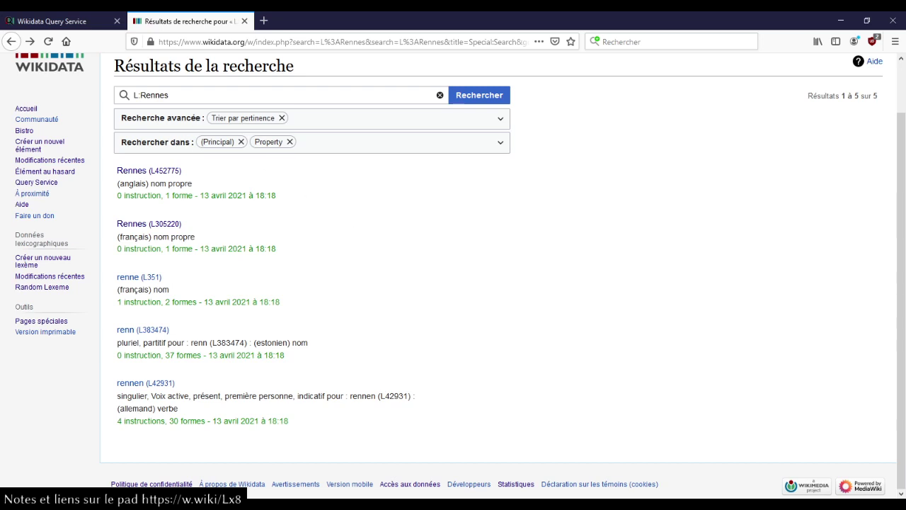
- Return to the query and view the description of property P5137
left_click(70, 22)
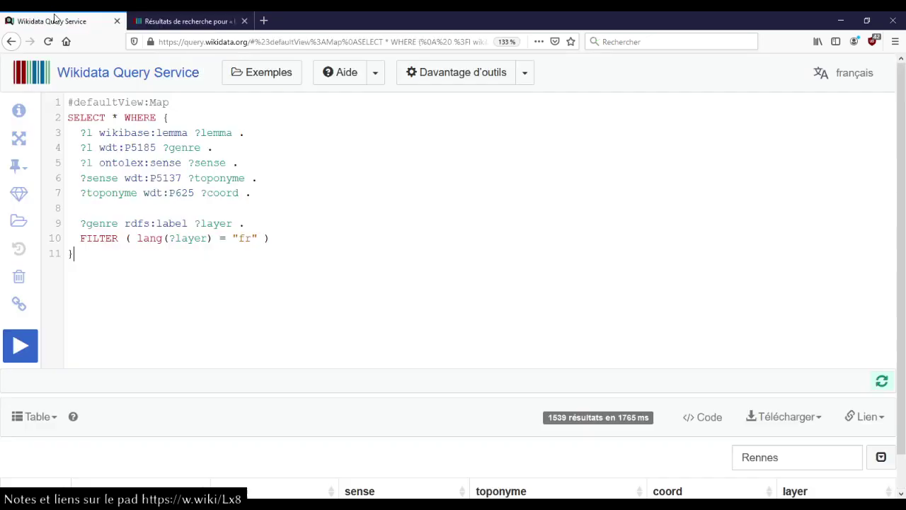
left_click(323, 193)
mouse_move(176, 179)
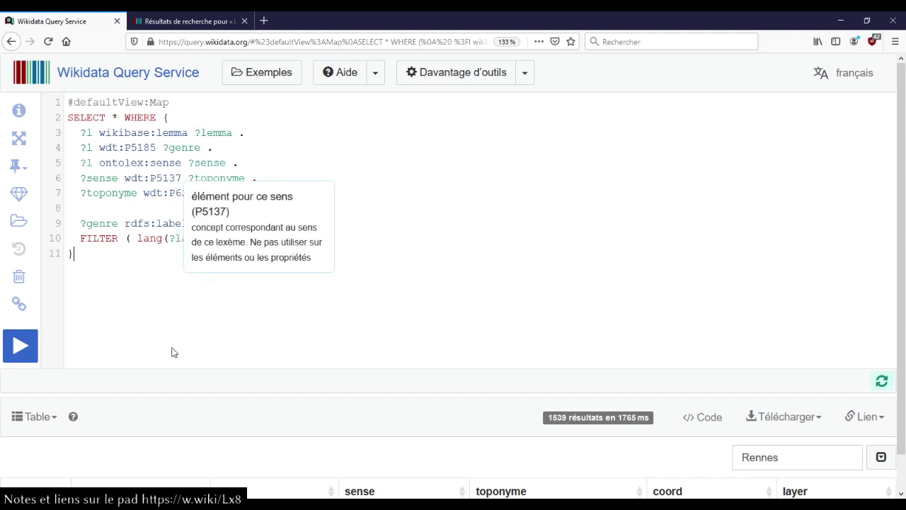
- Clear the Rennes search from the results table and rerun the query in its default map view
scroll(377, 243, "down", 1)
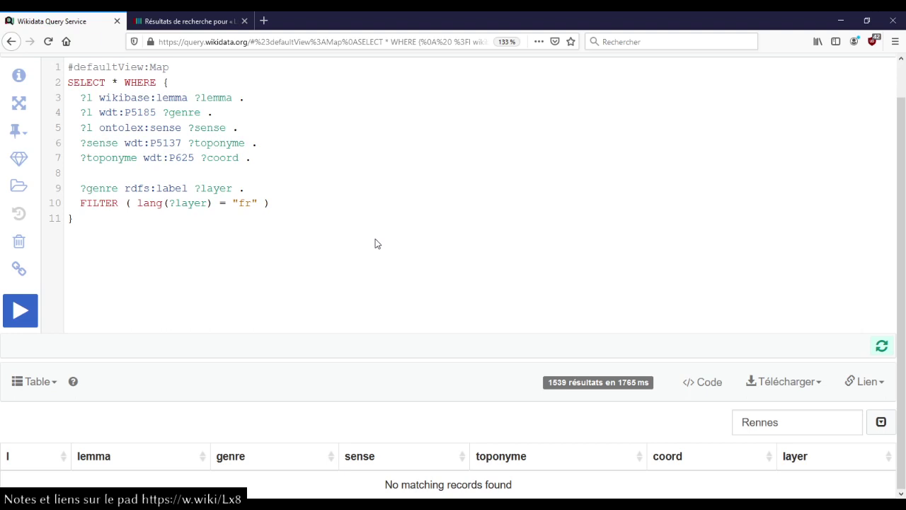
left_click(788, 429)
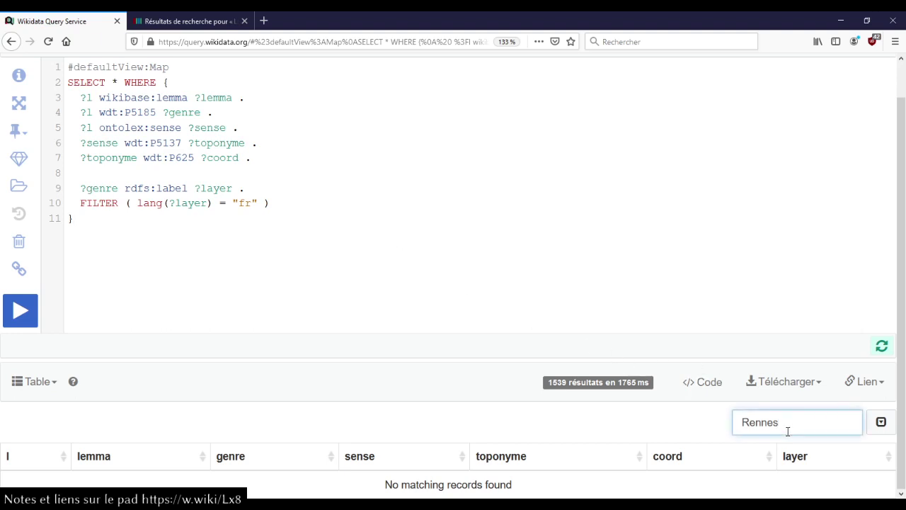
double_click(787, 429)
key("BackSpace")
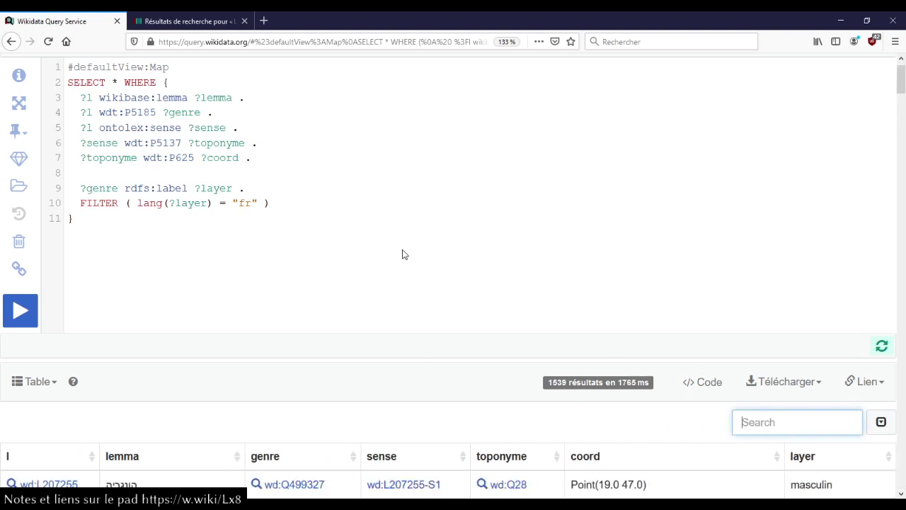
left_click(402, 254)
key("ctrl+Return")
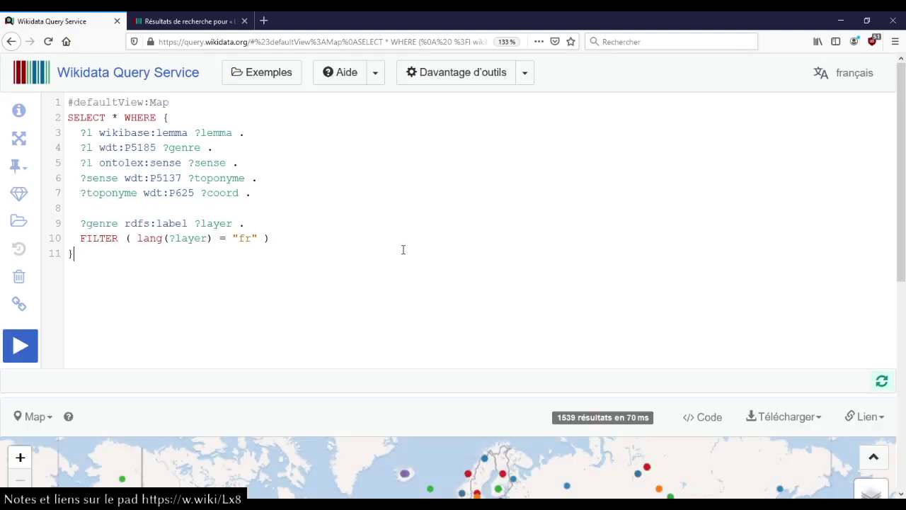
- Generate a short URL for the query and copy it to the clipboard
left_click(19, 303)
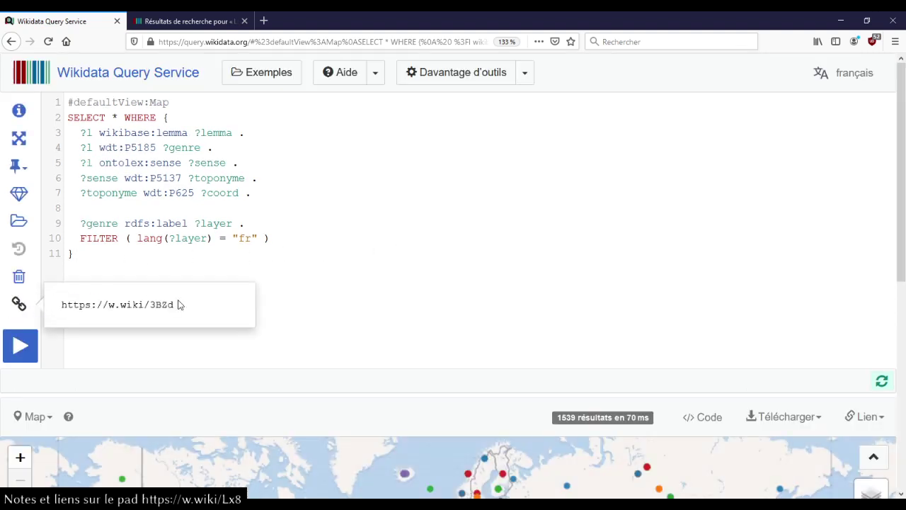
left_click_drag(178, 304, 57, 301)
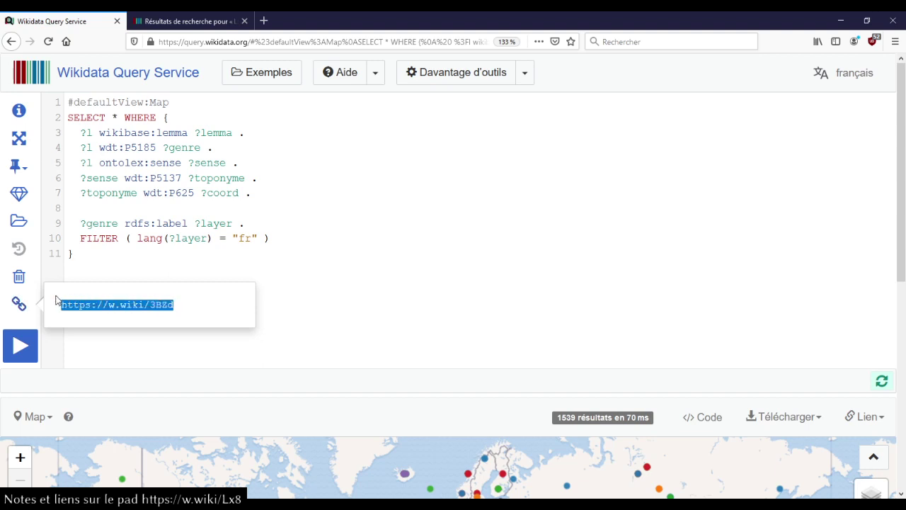
key("ctrl+c")
key("Escape")
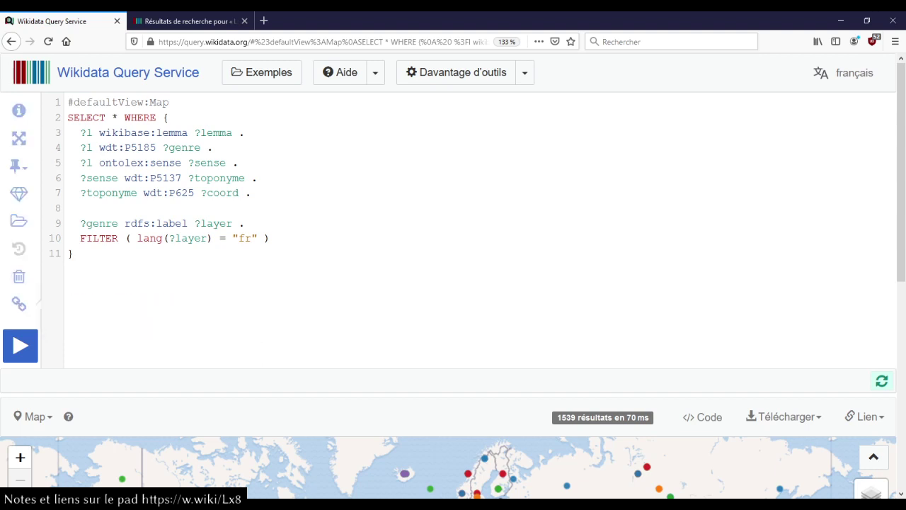
key("alt+Tab")
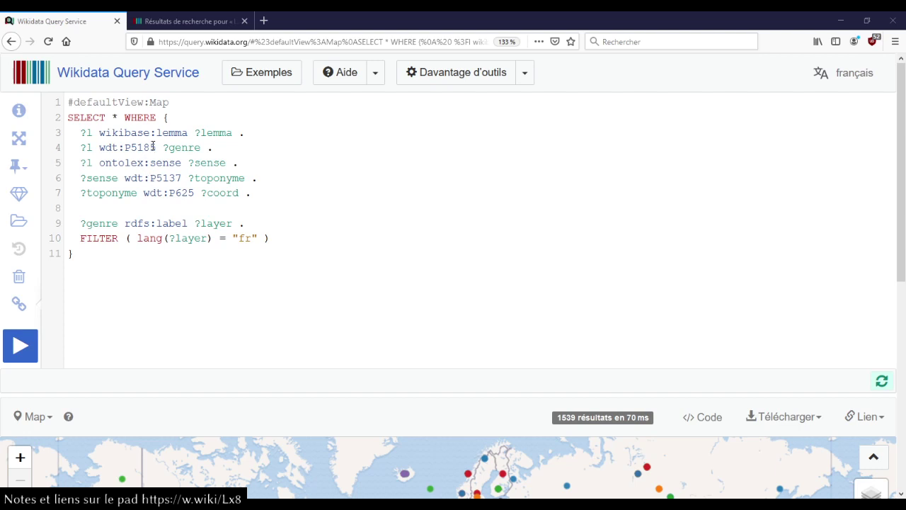
left_click_drag(142, 132, 151, 209)
left_click(152, 210)
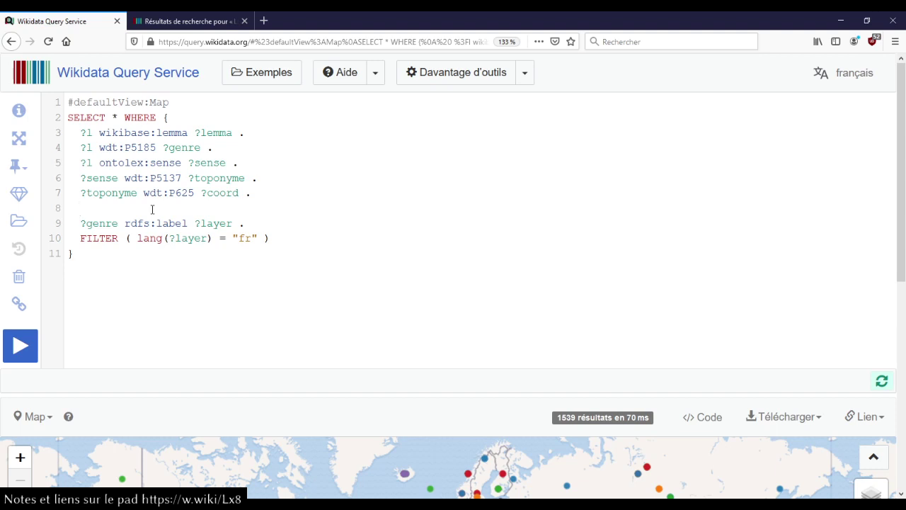
left_click(153, 210)
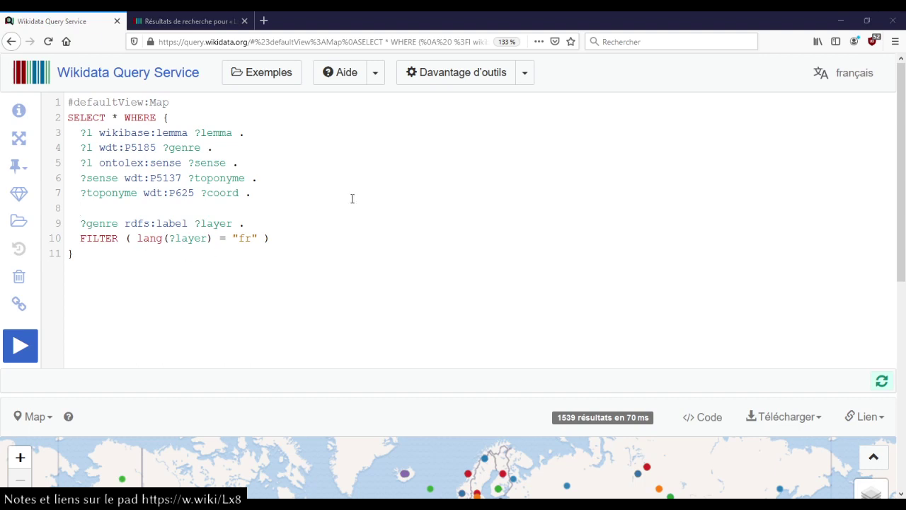
left_click(295, 208)
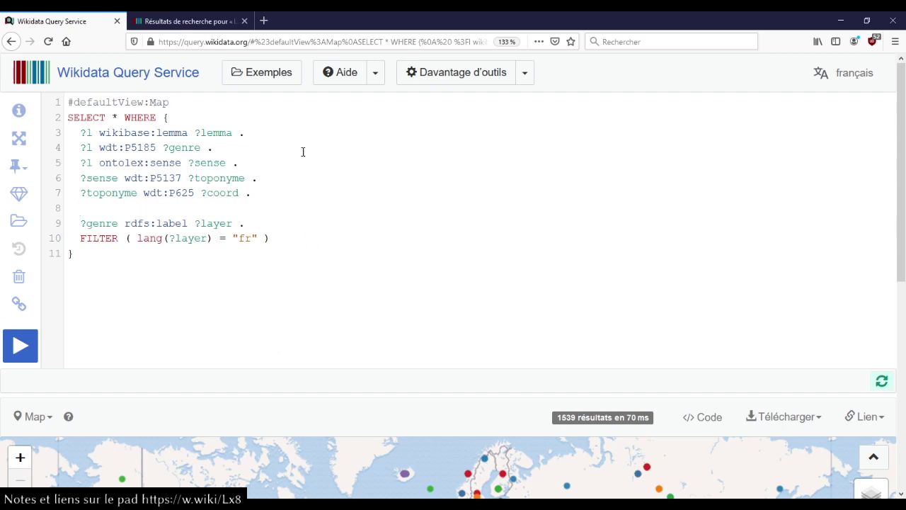
- Close the browser tab with the Rennes lexeme search results and return to the query editor
left_click(213, 23)
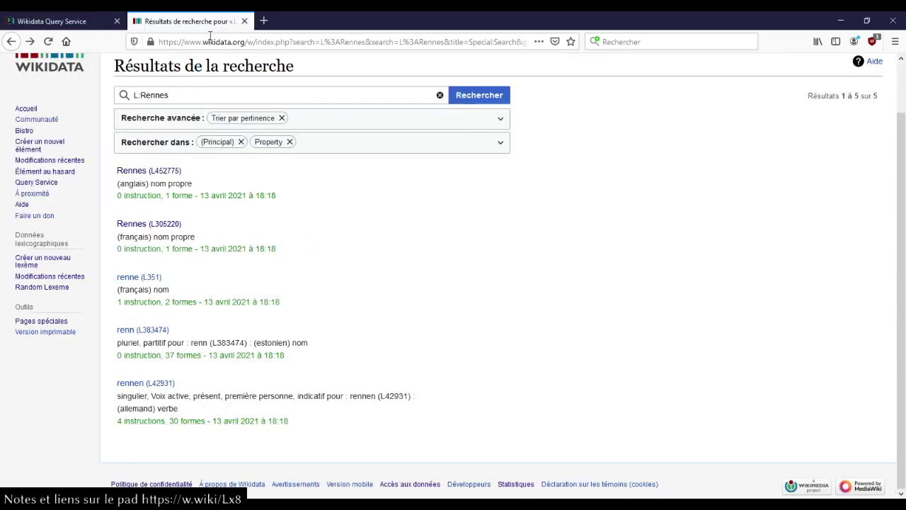
left_click(244, 21)
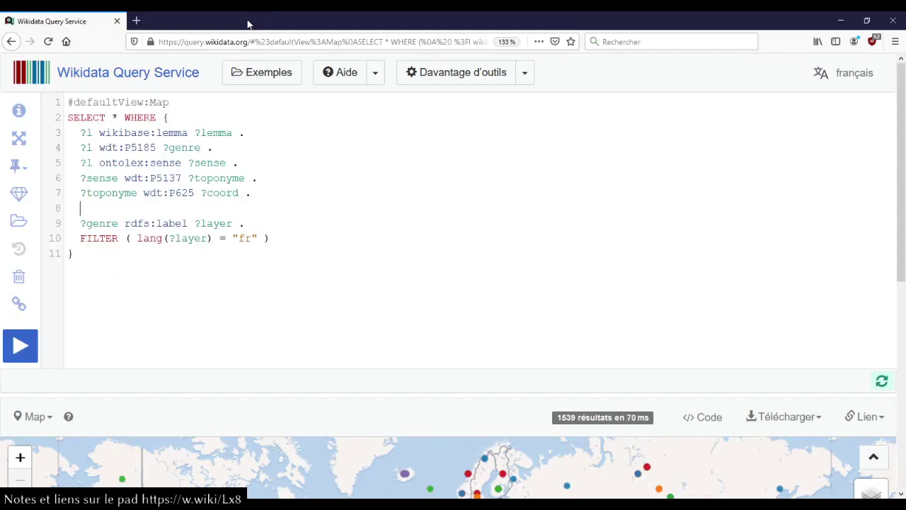
left_click(299, 174)
scroll(338, 241, "down", 1)
scroll(338, 241, "down", 3)
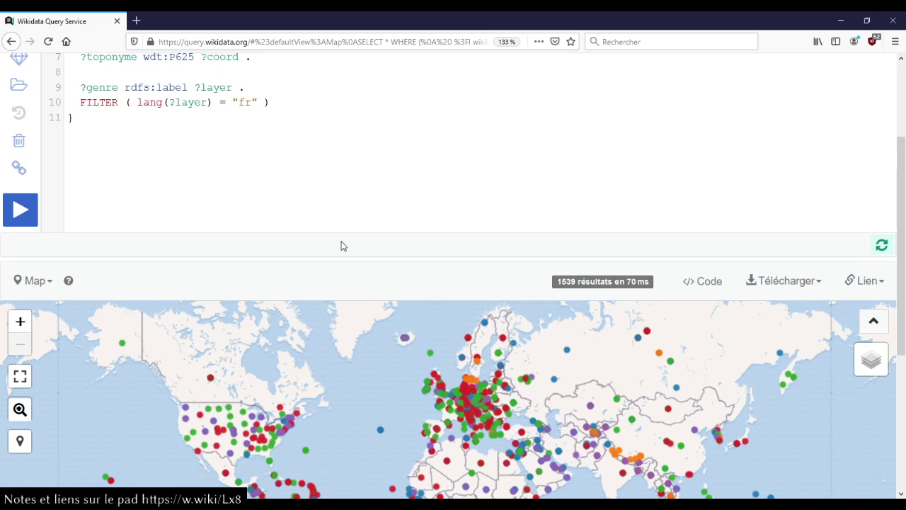
scroll(340, 247, "down", 3)
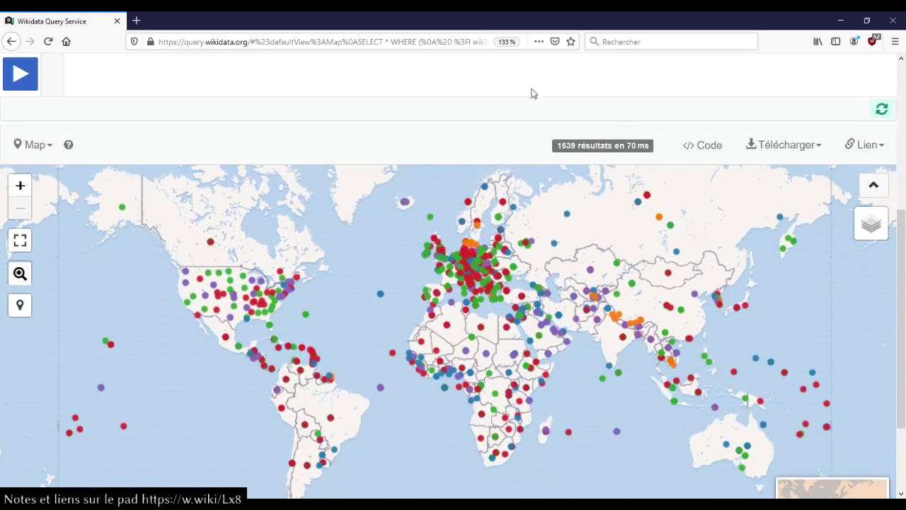
scroll(405, 153, "up", 5)
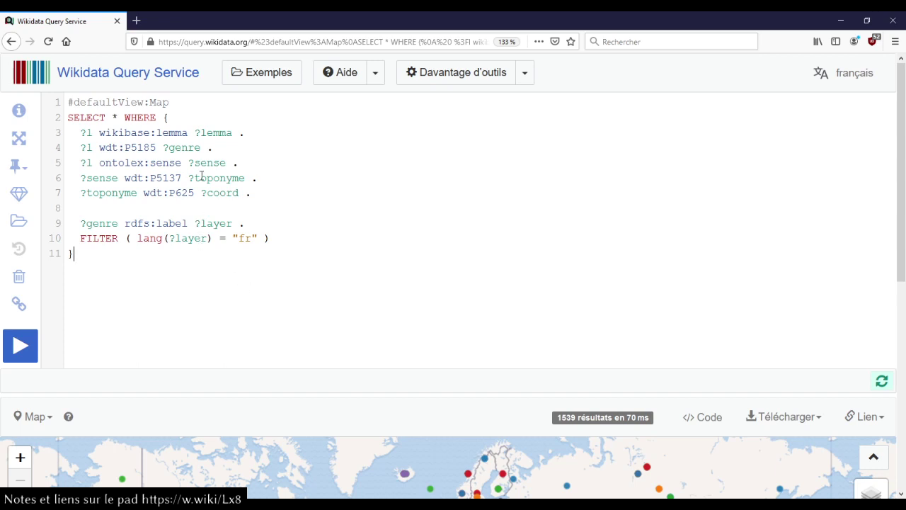
left_click(271, 135)
key("shift+Down")
key("BackSpace")
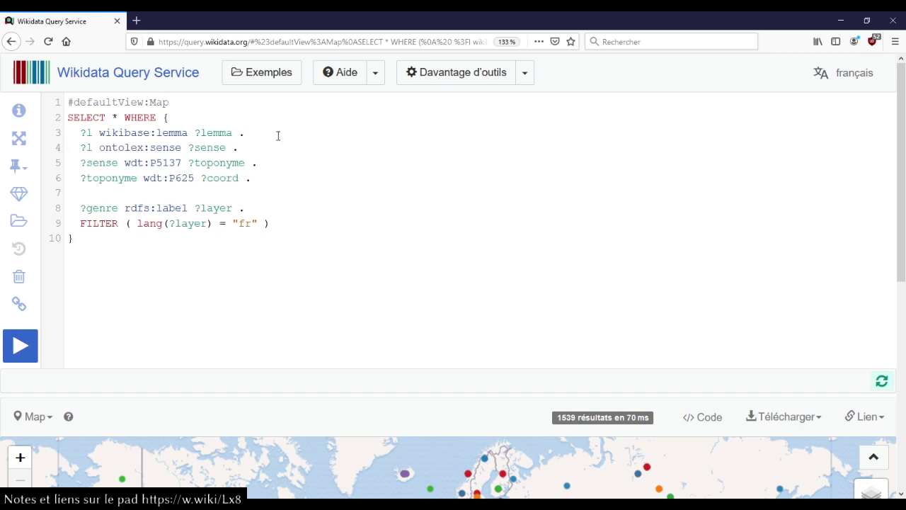
left_click(138, 134)
left_click(219, 163)
double_click(107, 212)
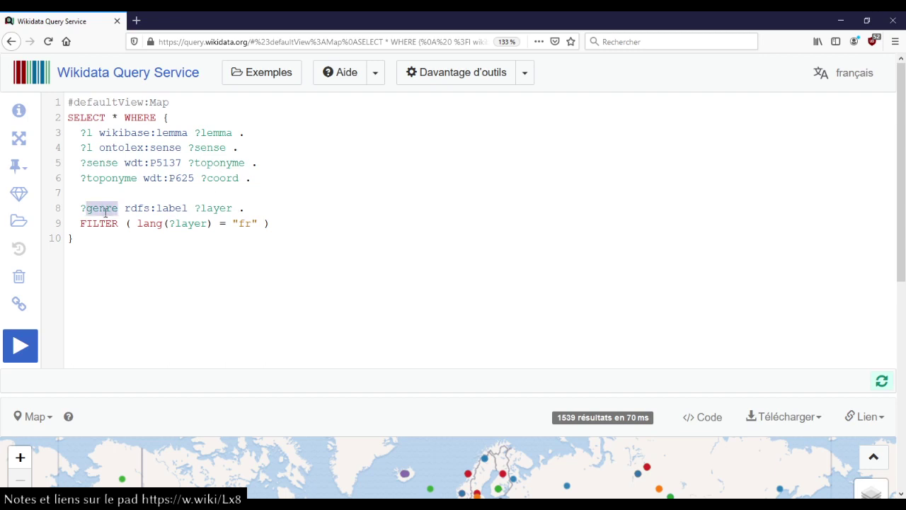
key("BackSpace")
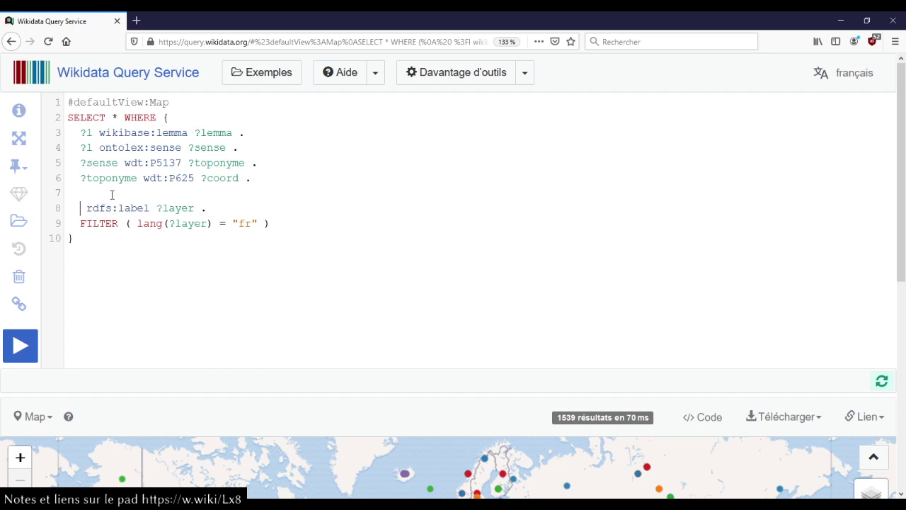
key("ctrl+z")
key("ctrl+z")
key("Right")
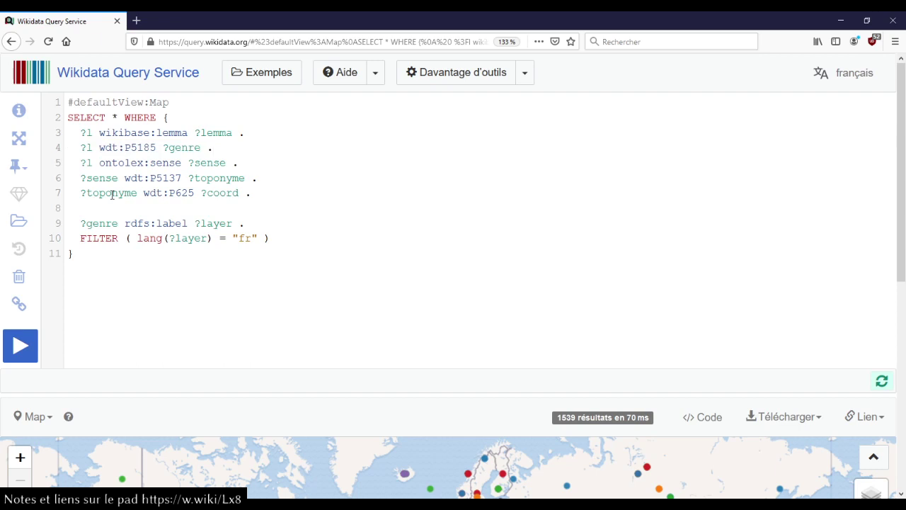
- Restrict the lexemes to French by adding the triple ?l dct:language wd:Q150 below the lemma line, and rerun the query
left_click(257, 136)
key("Return")
type("?l ")
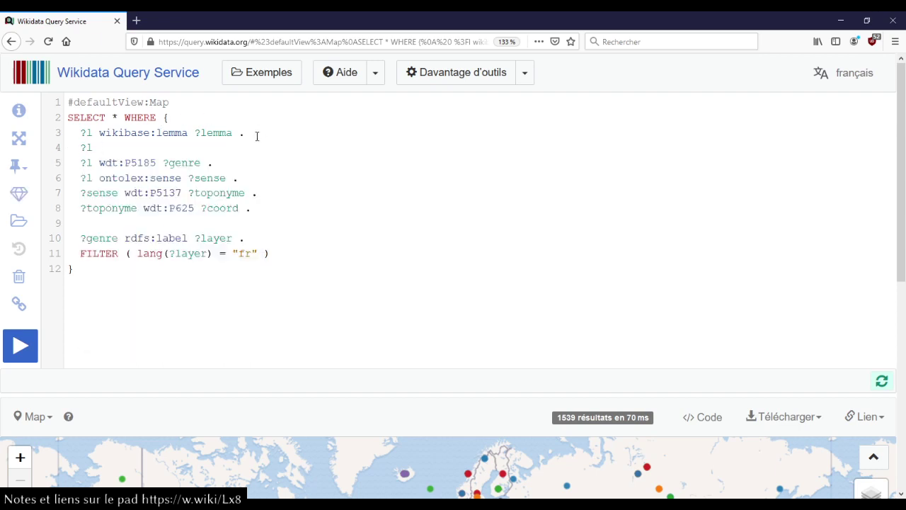
type("dct:")
key("ctrl+space")
key("Return")
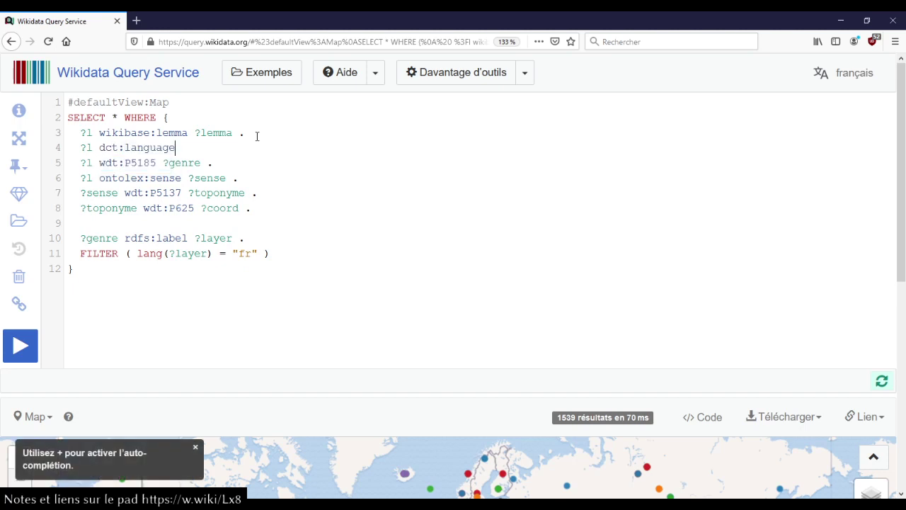
type("wd:")
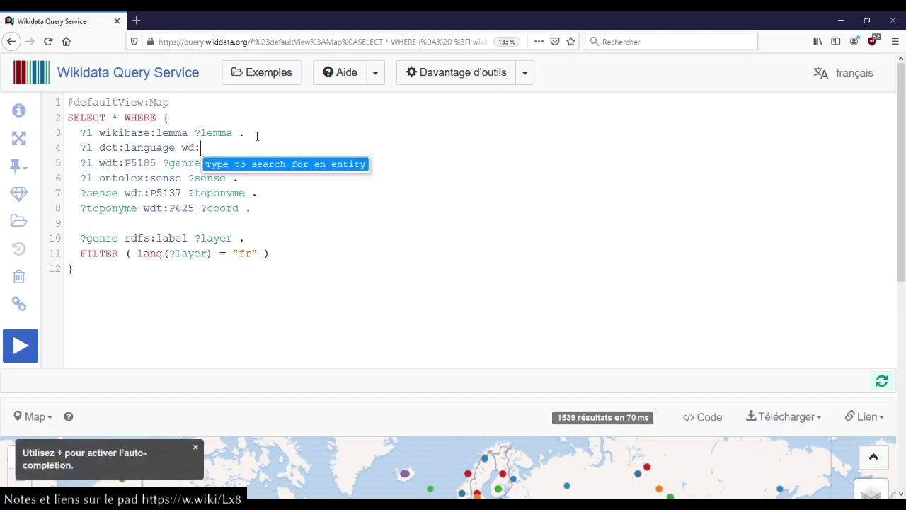
type("français")
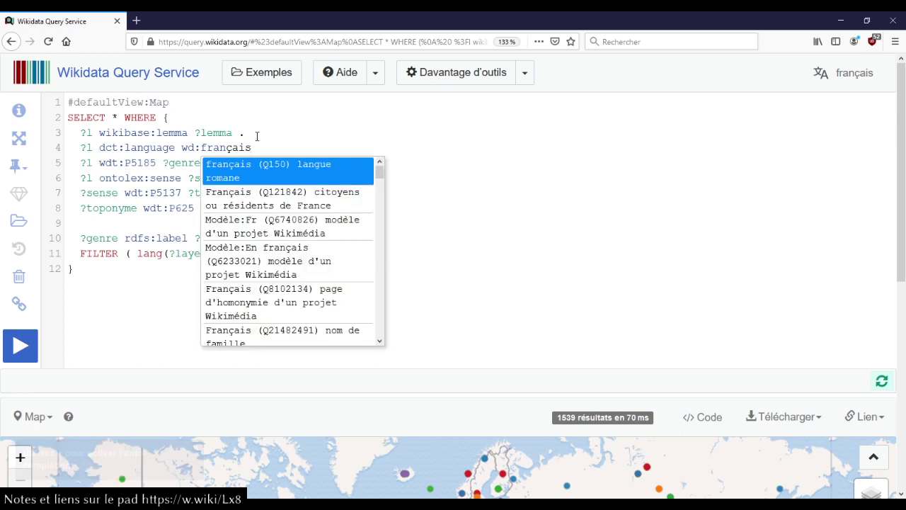
key("Return")
type(".")
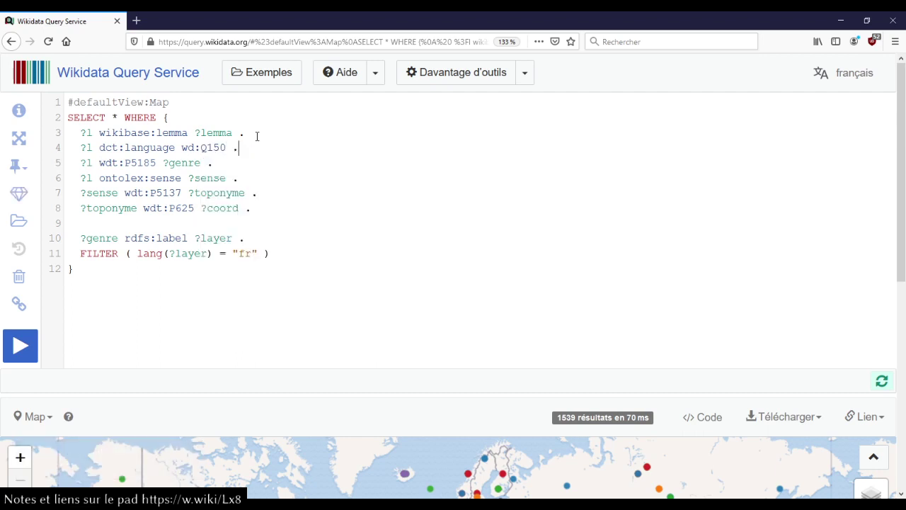
key("ctrl+Return")
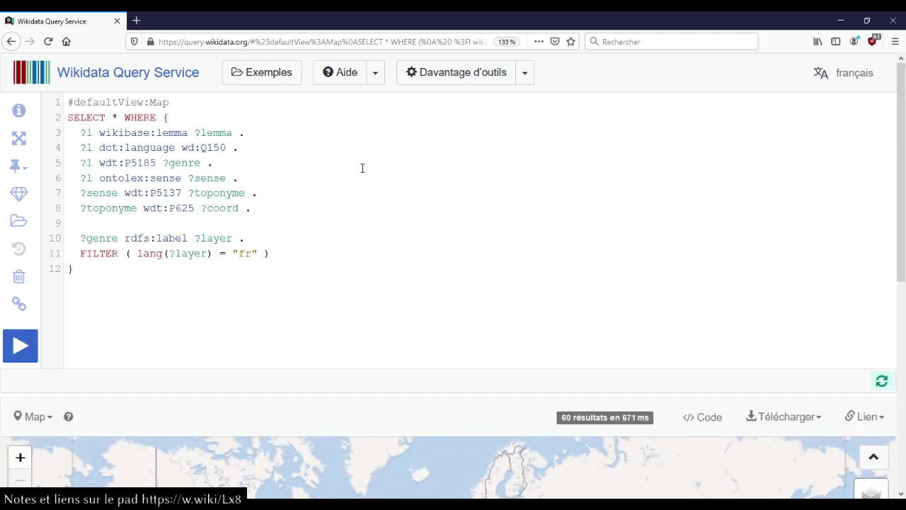
- Examine the resulting map's gender layers and view the details of the point marking France
scroll(391, 208, "down", 4)
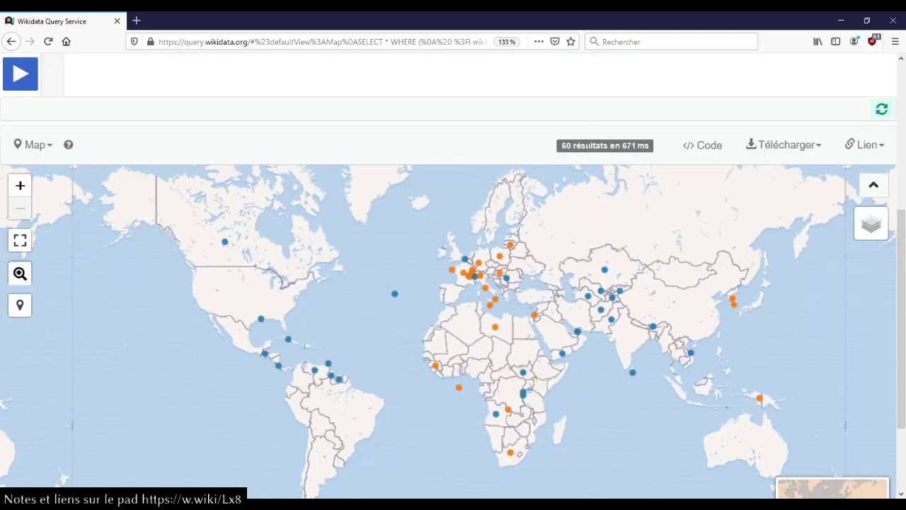
mouse_move(874, 222)
scroll(470, 281, "up", 2)
scroll(470, 284, "up", 2)
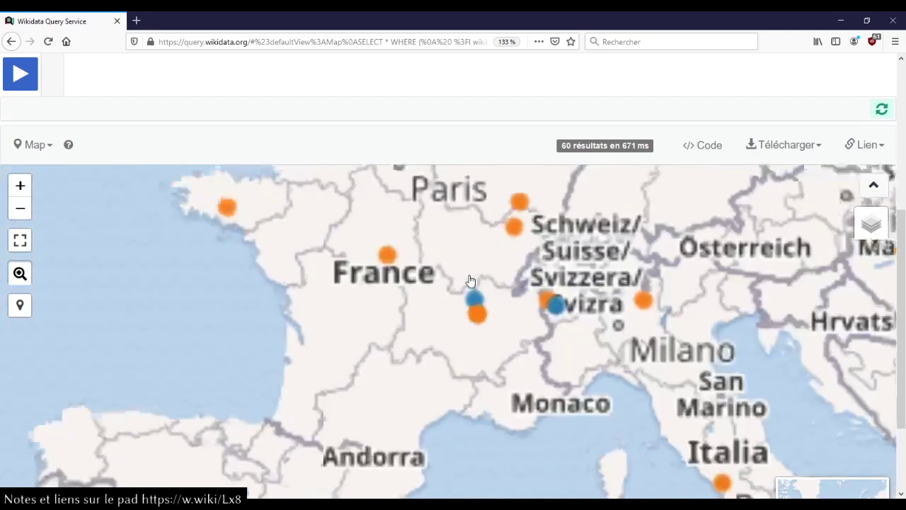
left_click_drag(433, 243, 477, 328)
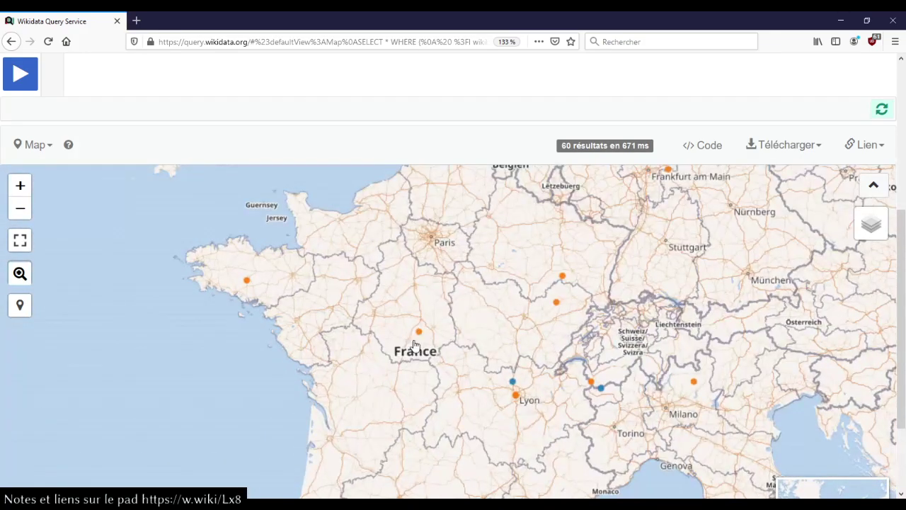
left_click(420, 333)
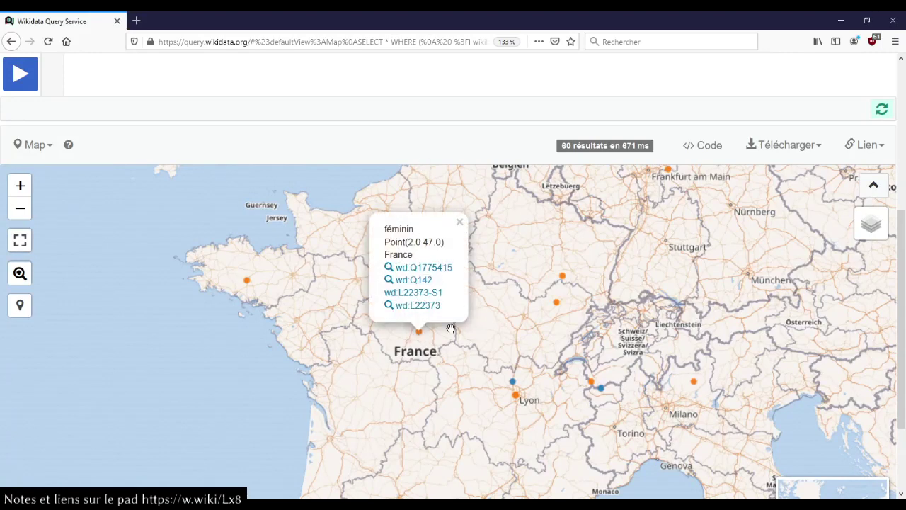
- Inspect the details of the points in Brittany, around Lyon and in eastern France on the map
left_click(247, 281)
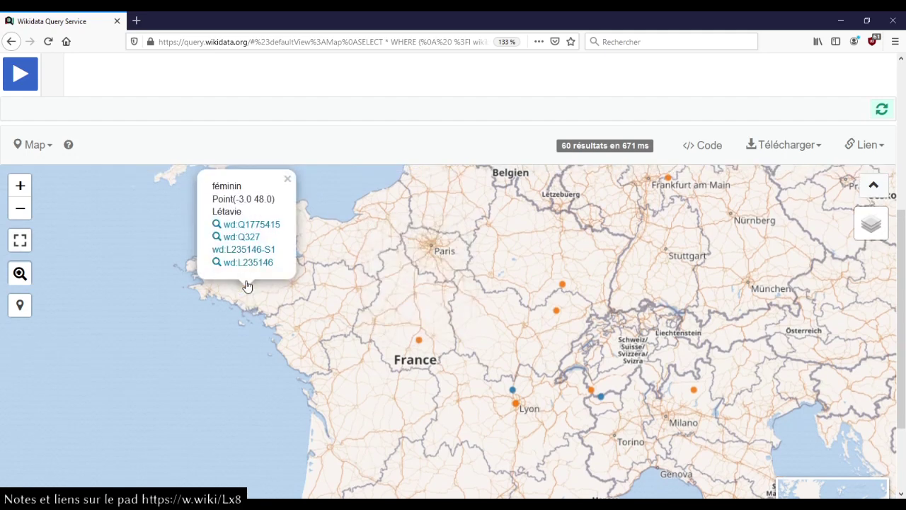
left_click(516, 404)
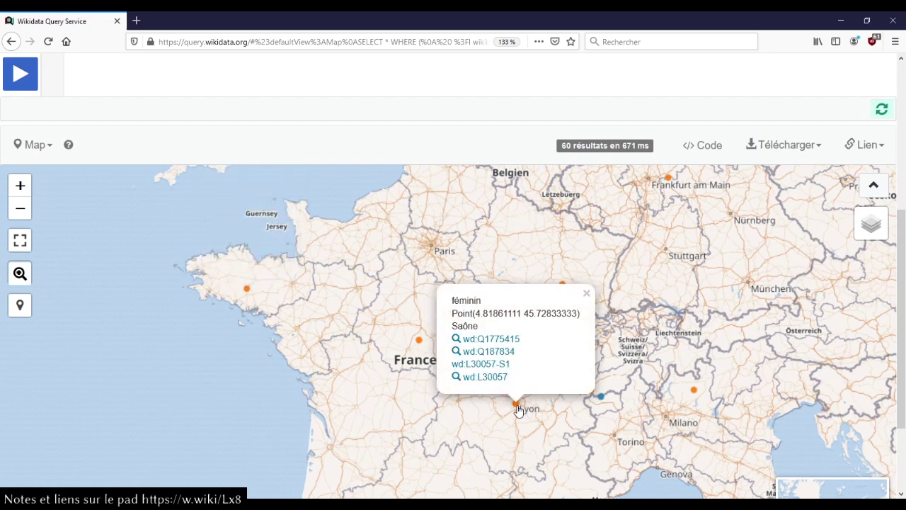
left_click(489, 427)
left_click(512, 391)
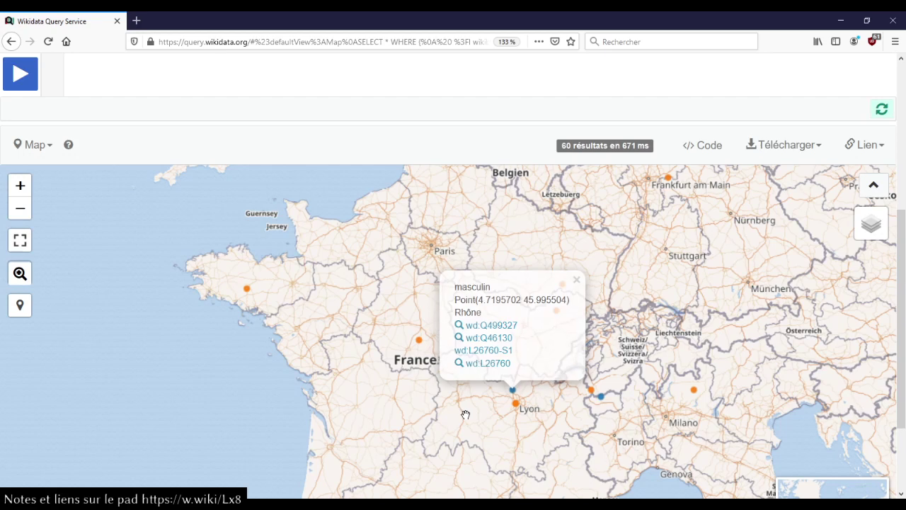
left_click(467, 417)
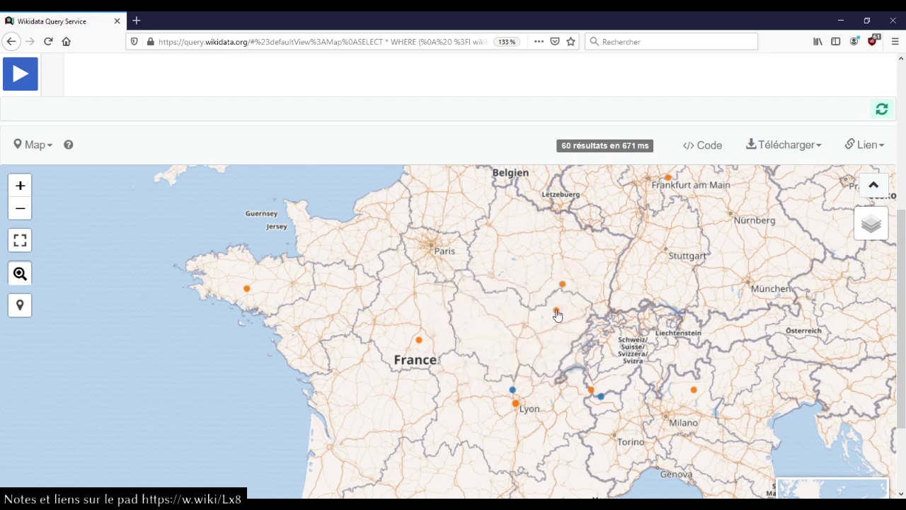
left_click(556, 313)
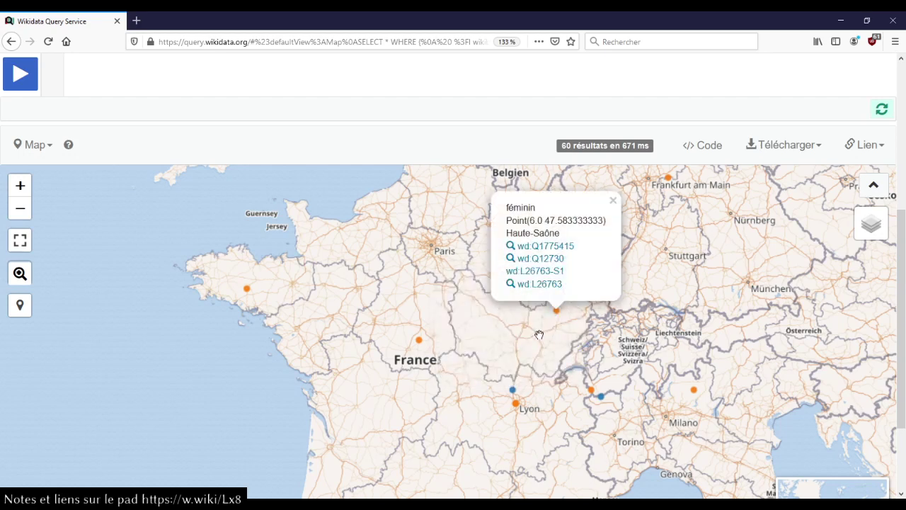
left_click(537, 333)
left_click(563, 286)
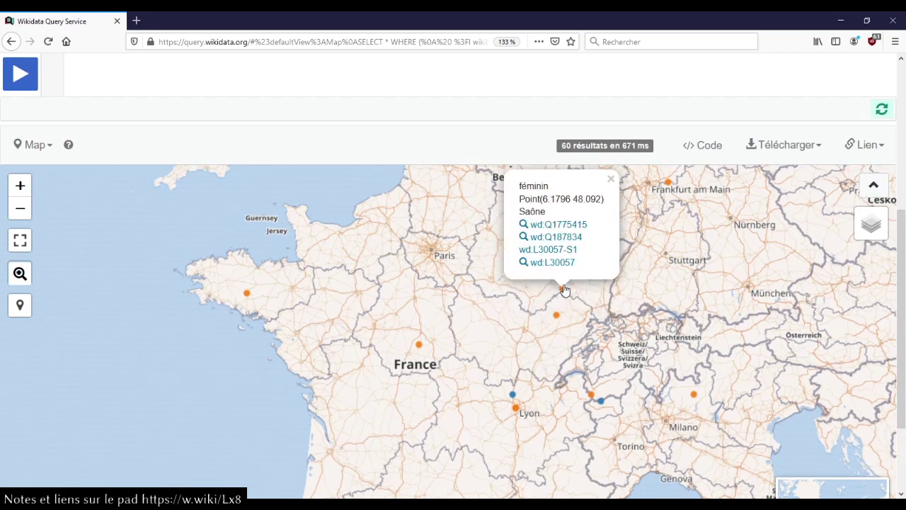
left_click(639, 258)
- Inspect the Cuba point on the world-scale map and return to the points across France
left_click_drag(640, 257, 583, 328)
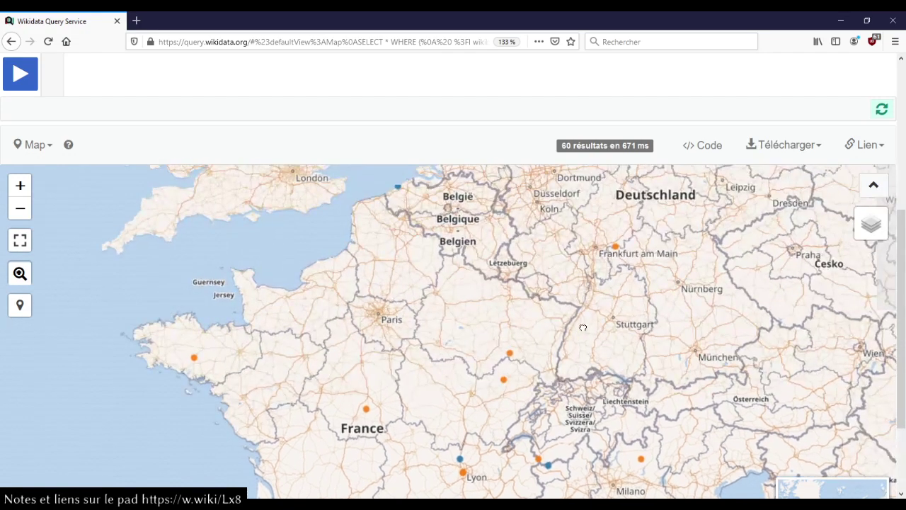
left_click_drag(555, 284, 506, 318)
scroll(566, 328, "down", 2)
scroll(567, 328, "down", 1)
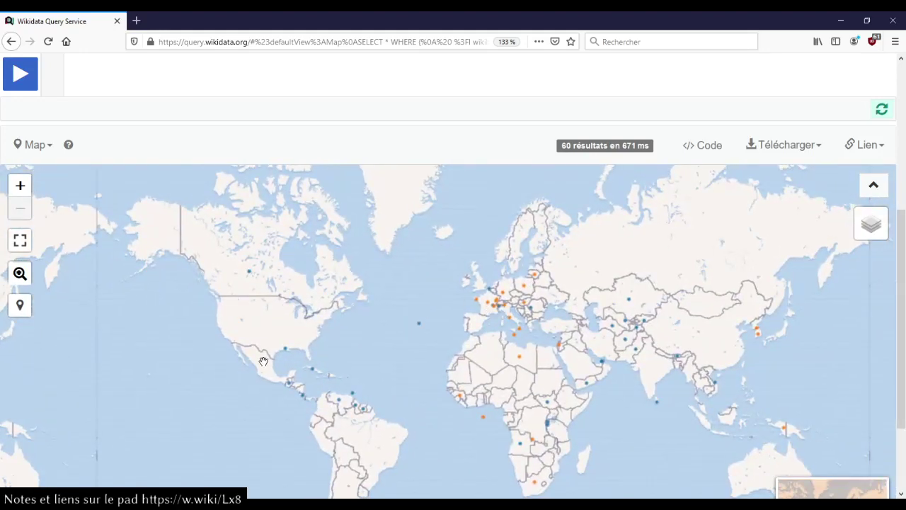
left_click_drag(263, 362, 304, 312)
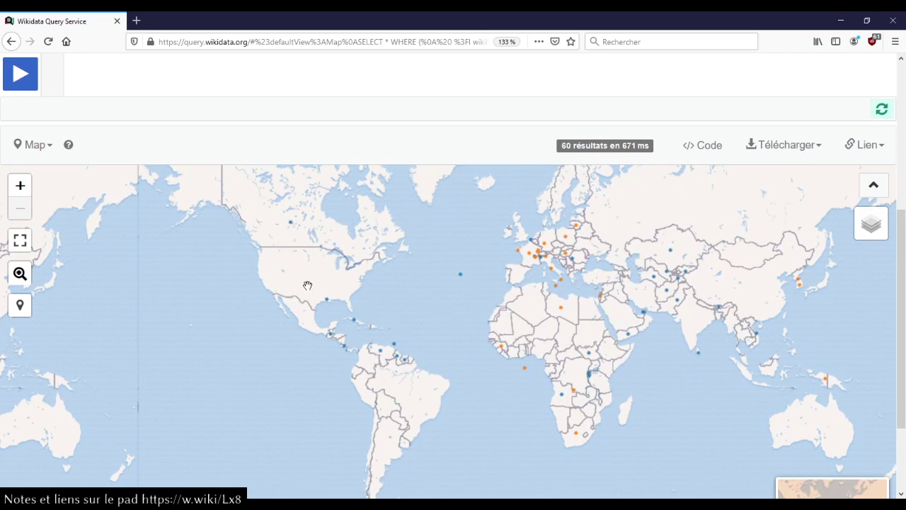
left_click(354, 320)
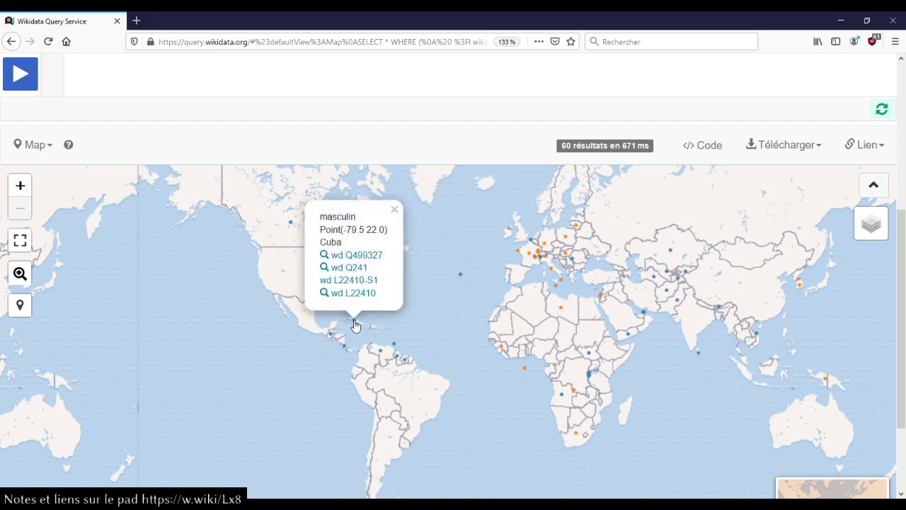
left_click(312, 359)
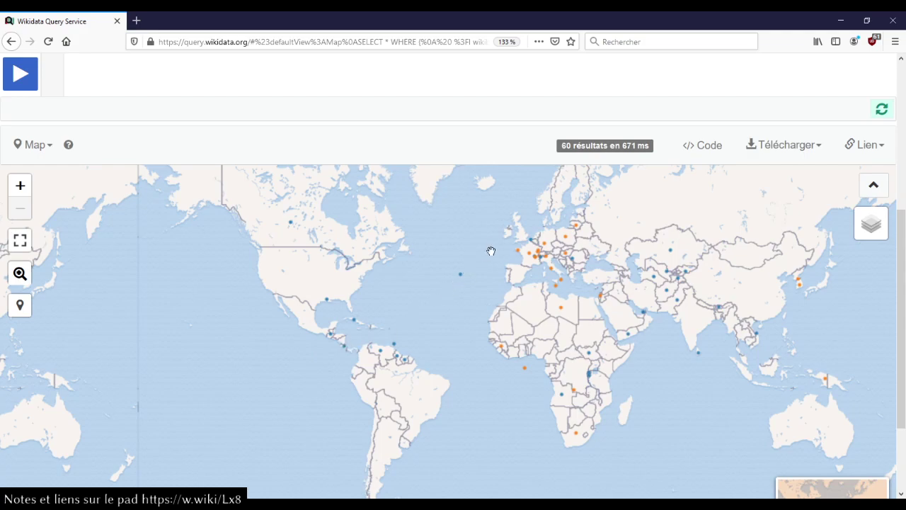
scroll(496, 273, "up", 2)
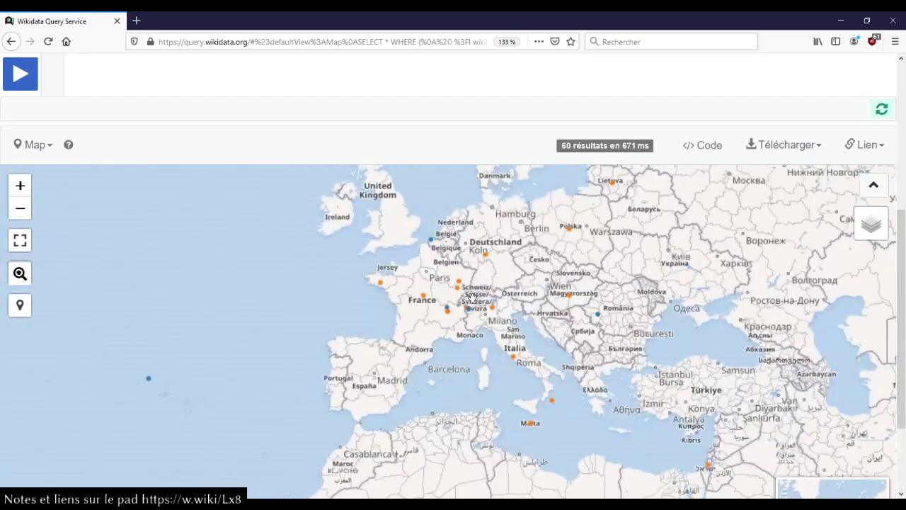
scroll(475, 280, "up", 2)
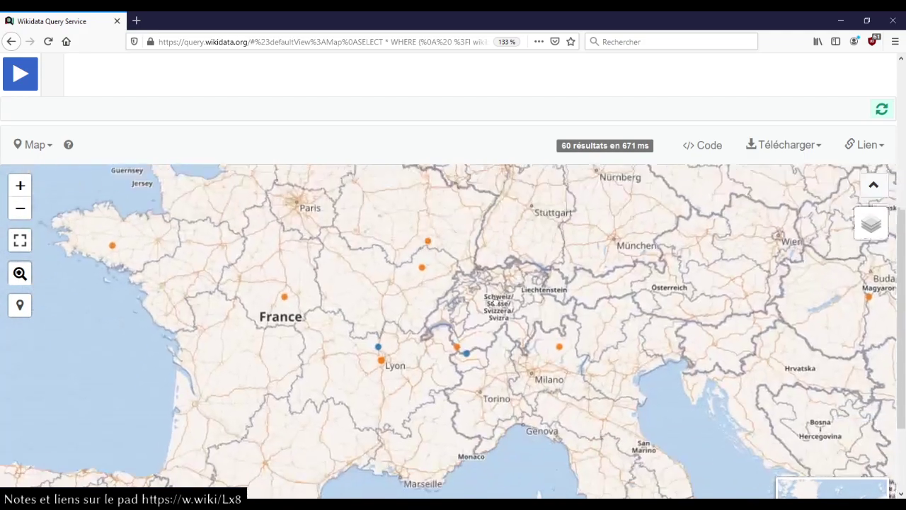
left_click_drag(307, 317, 311, 295)
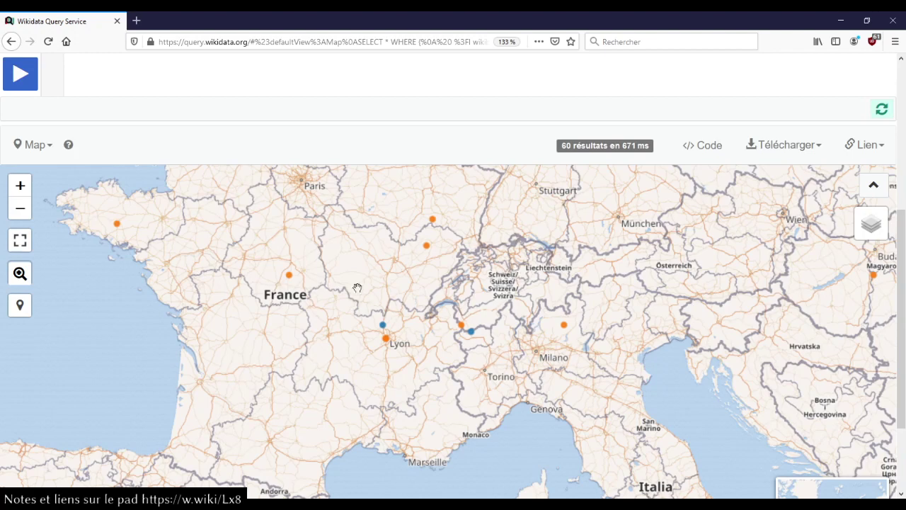
left_click_drag(389, 247, 453, 295)
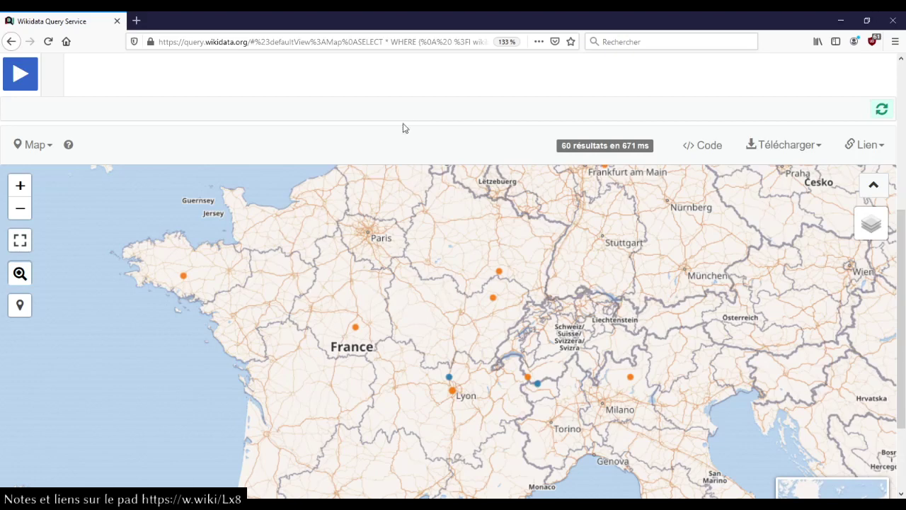
- Generate a short URL for the French-only query and copy it for sharing
scroll(415, 107, "up", 5)
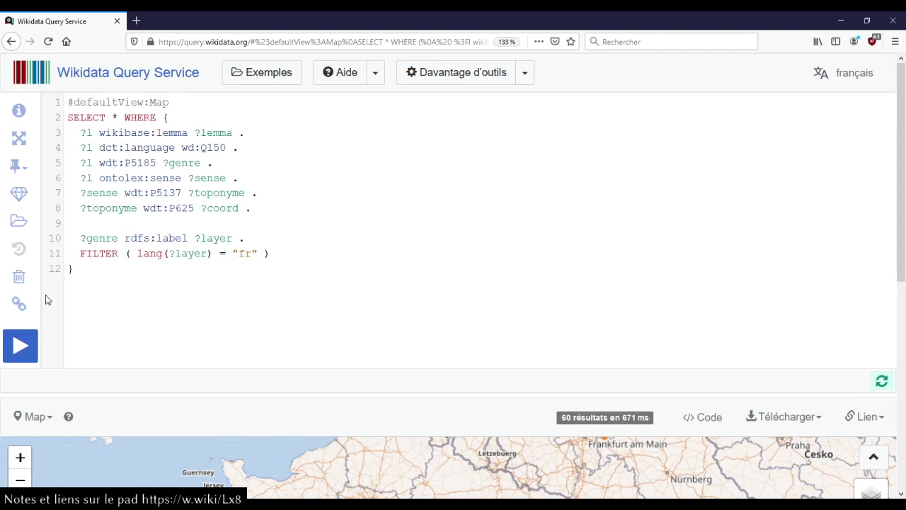
left_click(18, 303)
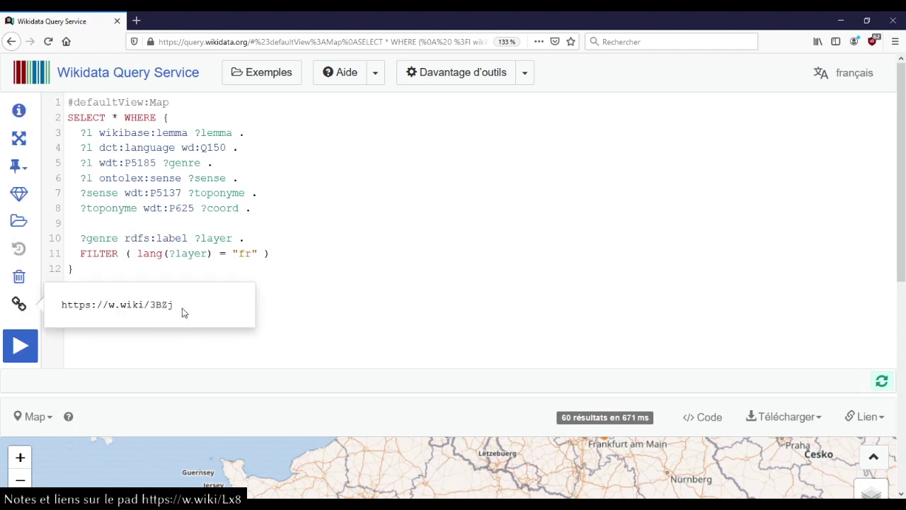
left_click_drag(181, 312, 59, 321)
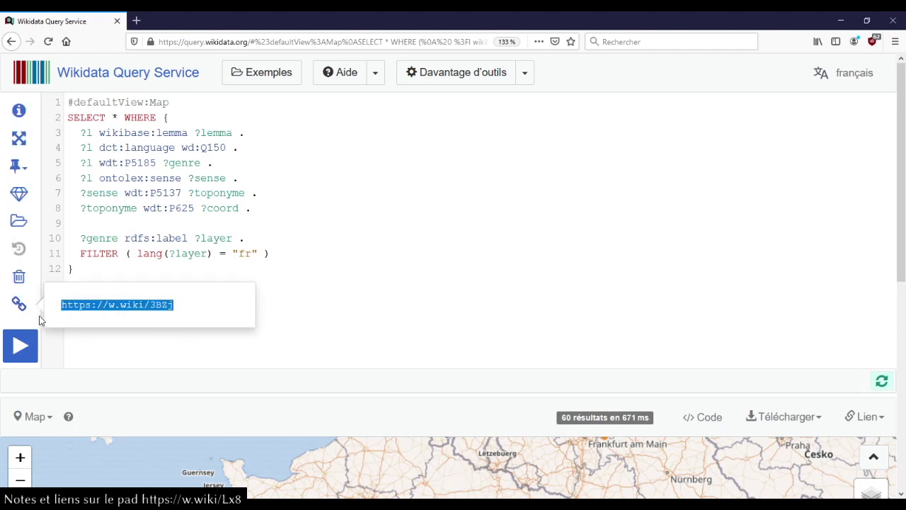
left_click(41, 318)
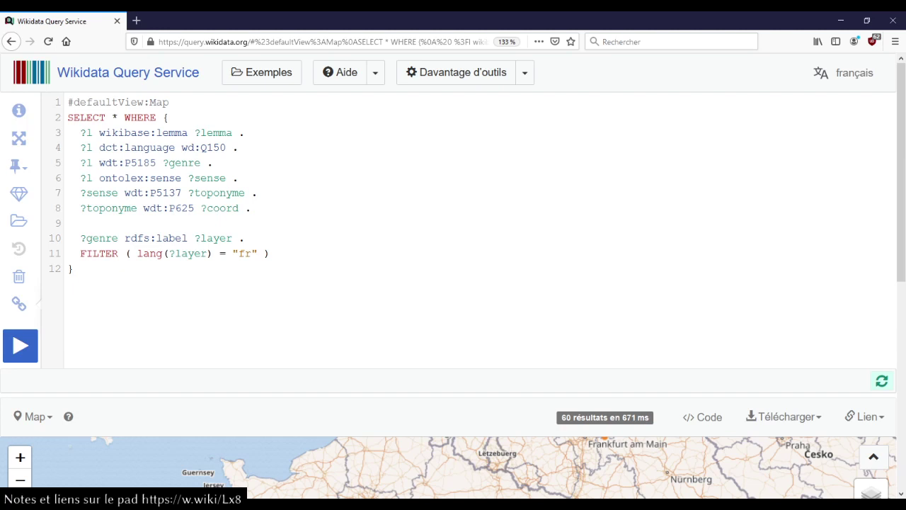
key("alt+Tab")
- Return to the results map and view the details of the Rhône point north of Lyon
left_click(503, 348)
scroll(504, 348, "down", 3)
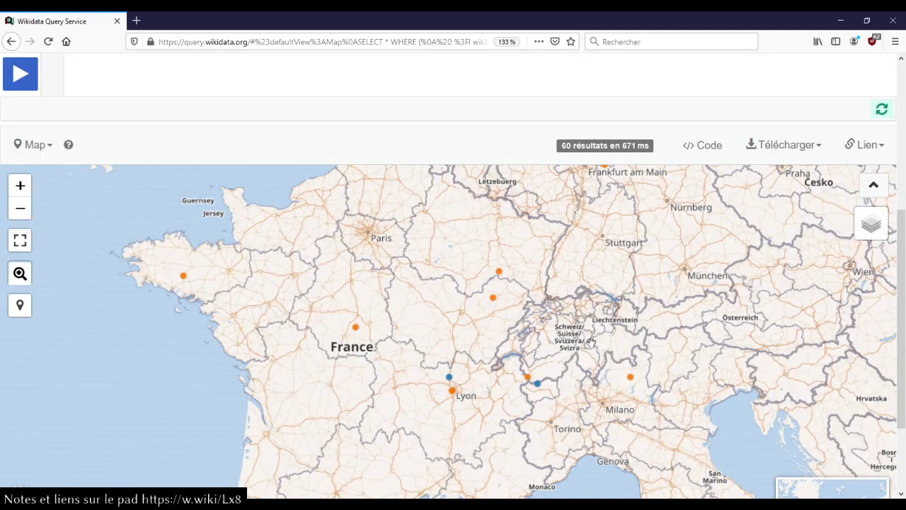
left_click(449, 379)
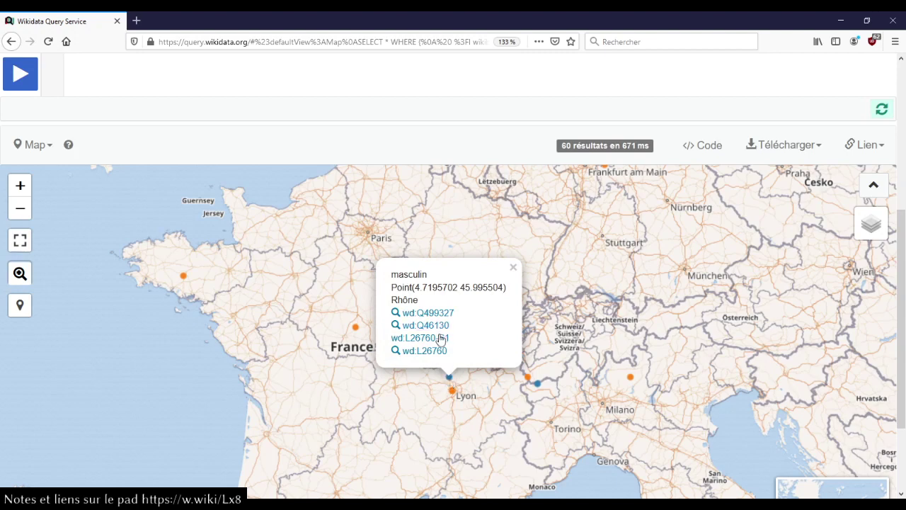
- Open the Rhône lexeme L26760 from its map point and examine its grammatical gender and its French department sense
left_click(428, 351)
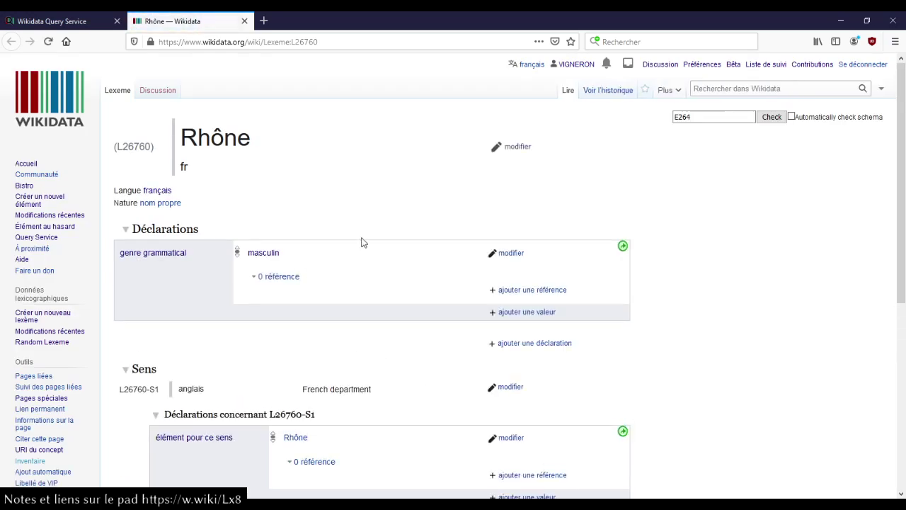
scroll(360, 241, "down", 3)
left_click_drag(304, 194, 348, 196)
left_click(385, 202)
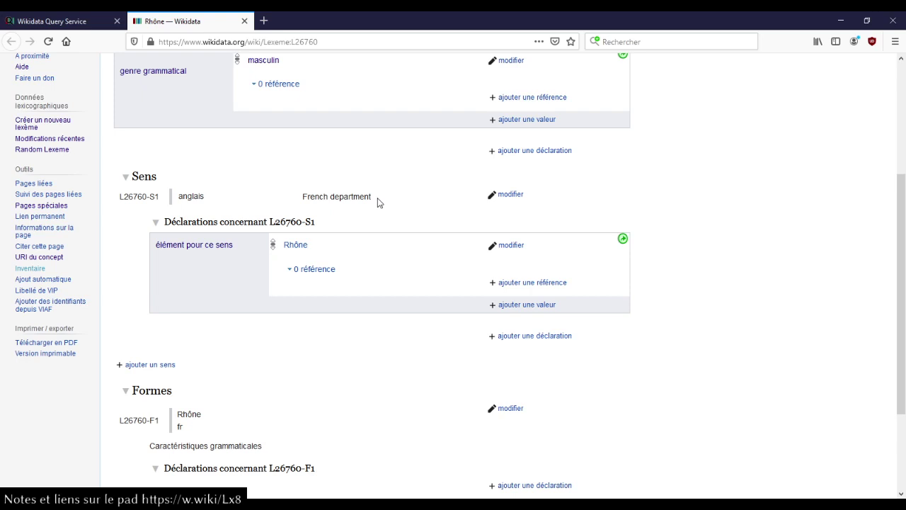
scroll(377, 203, "up", 3)
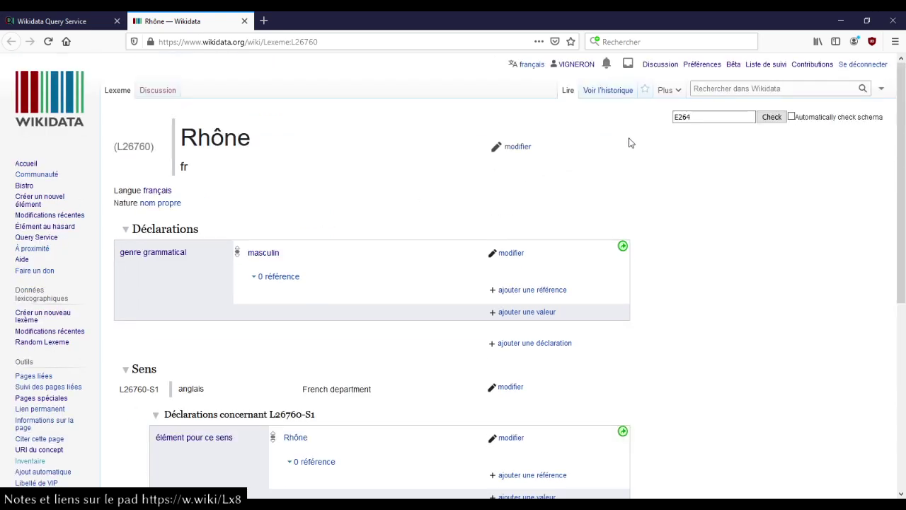
- Search Wikidata for lexemes named Rhône with "L:Rhône", check the results and return to the query page
left_click(717, 84)
type("L:Rhone")
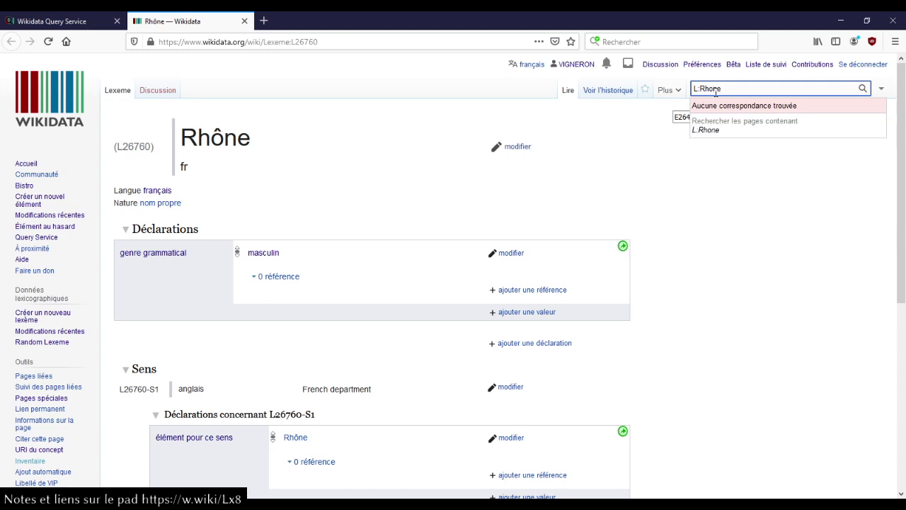
left_click(715, 91)
key("BackSpace")
type("ô")
left_click(715, 135)
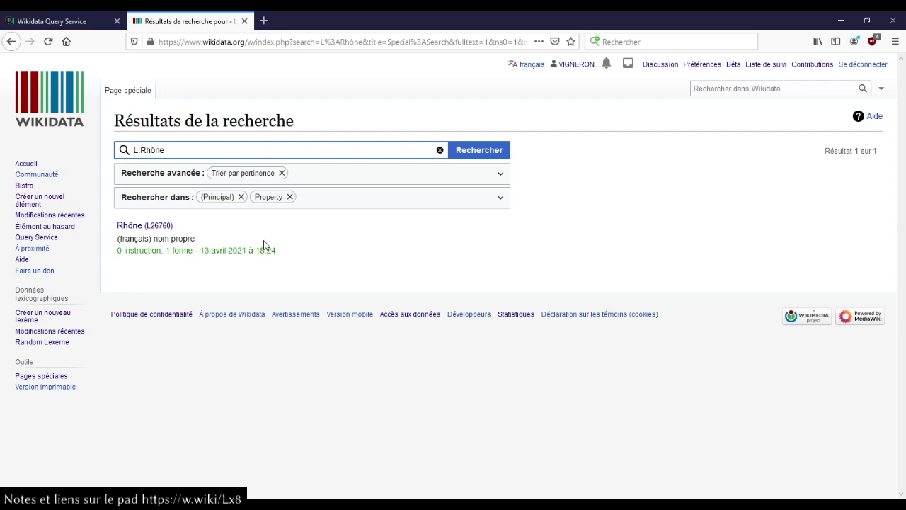
left_click(370, 241)
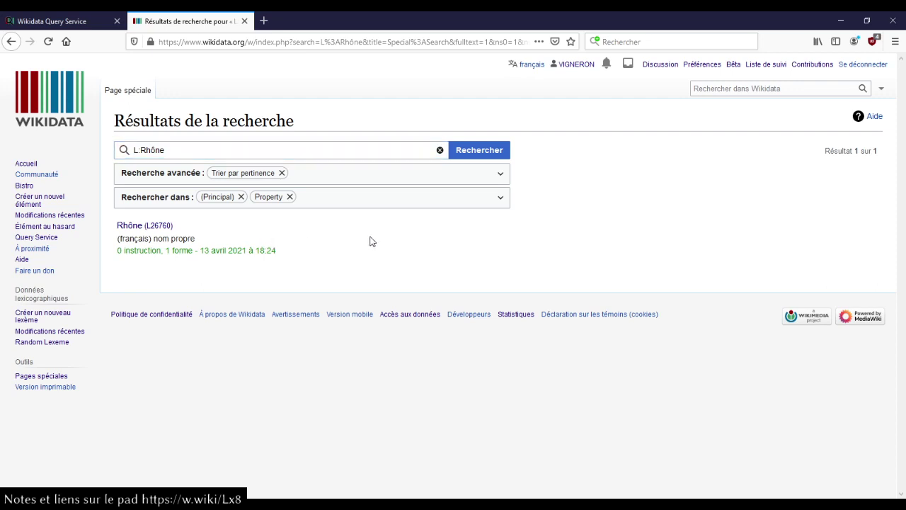
key("ctrl+w")
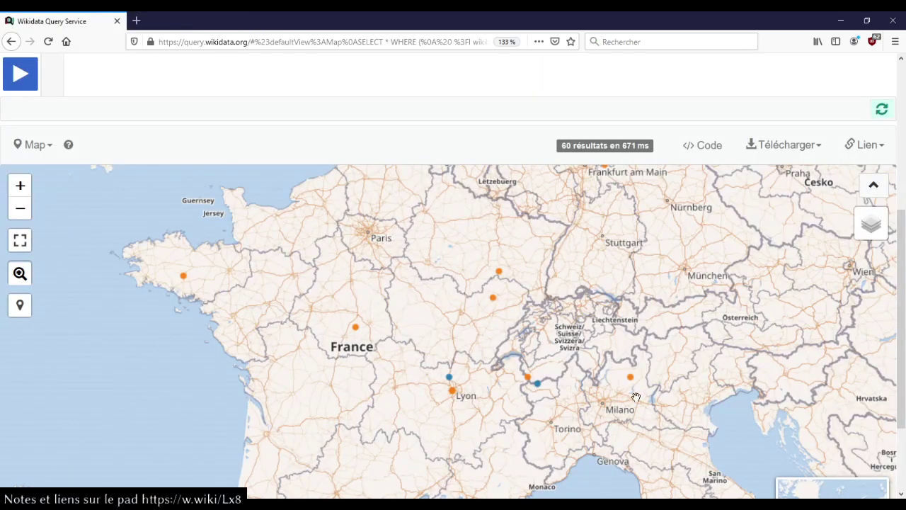
- Add a line below the coordinates triple restricting toponyms to watercourses: ?toponyme wdt:P31/wdt:P279* wd:Q355304
scroll(434, 119, "up", 5)
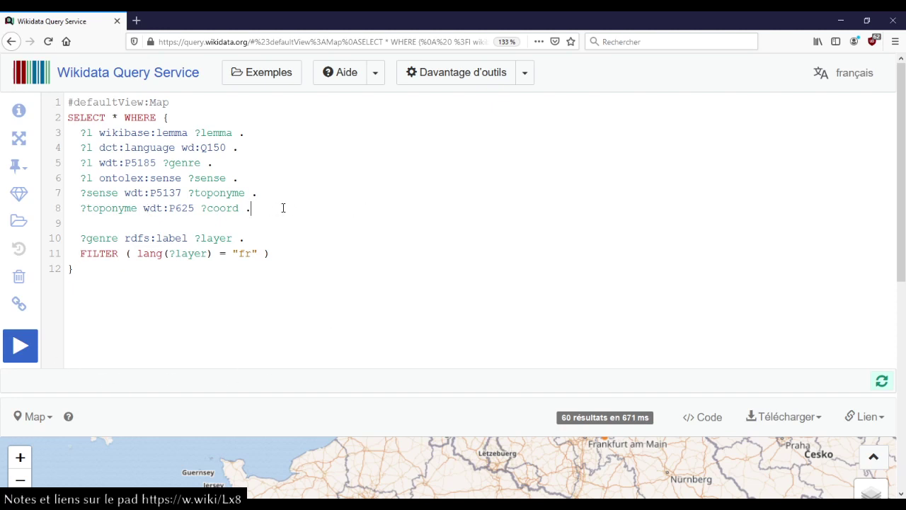
key("Return")
type("?topo")
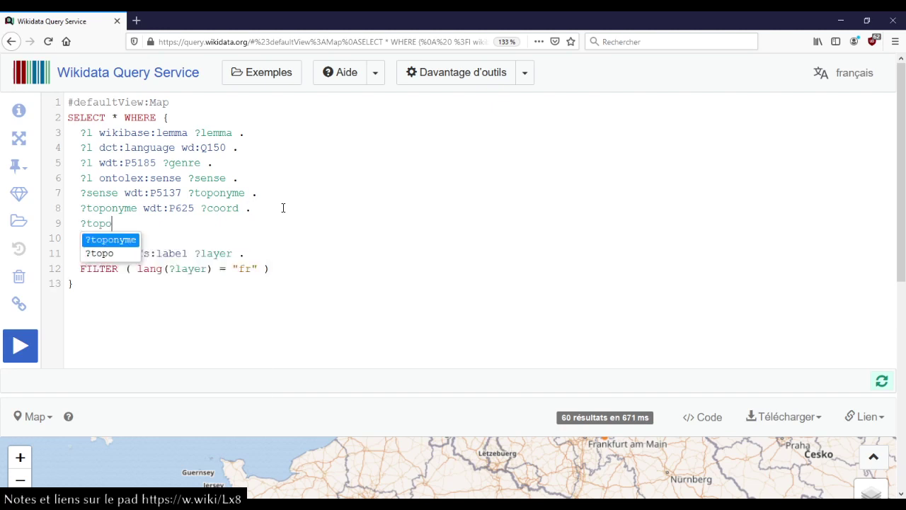
key("Return")
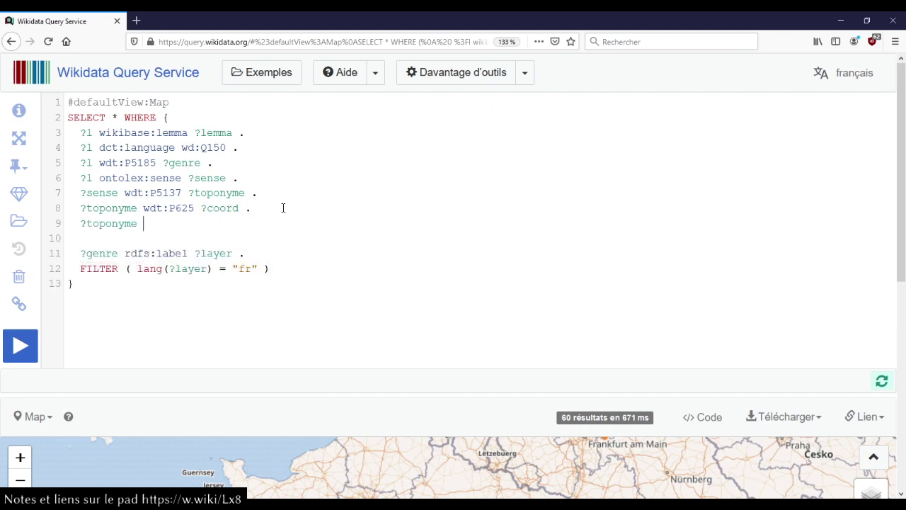
type("wdt:P31")
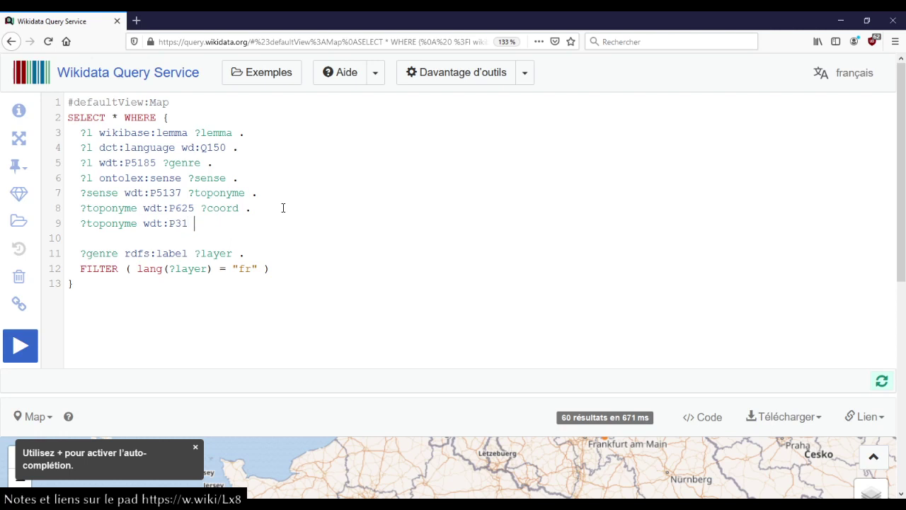
key("BackSpace")
type("/wdt:")
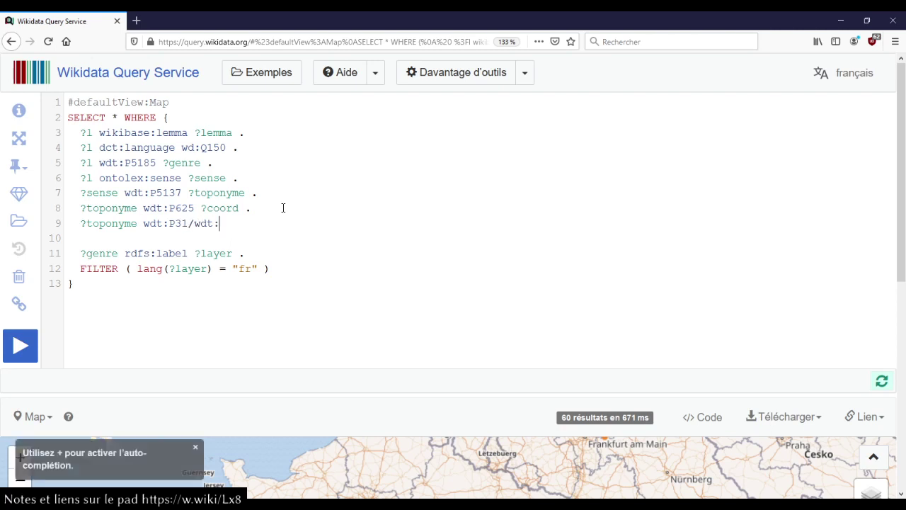
type("P279* ")
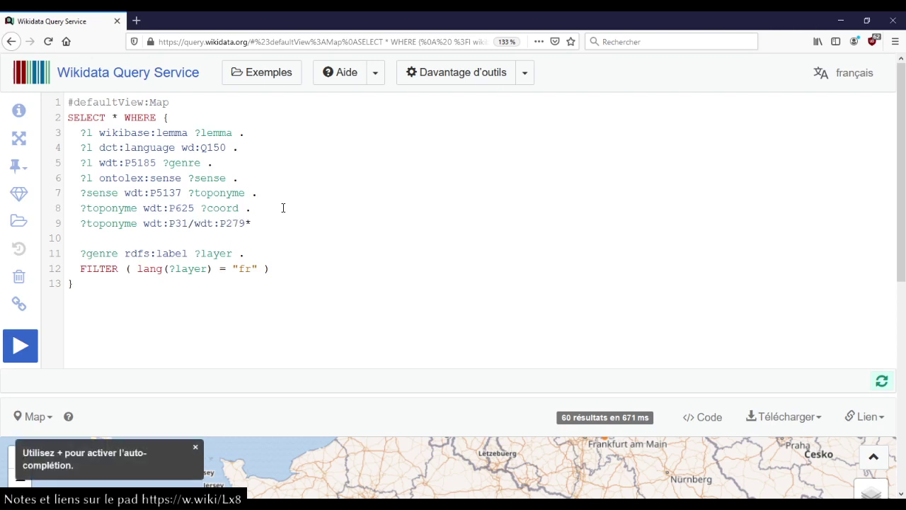
type("wd:cour")
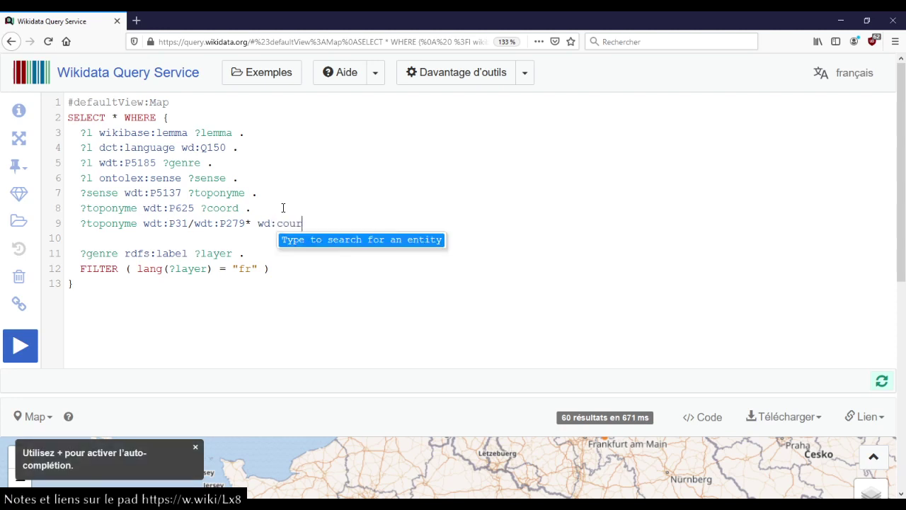
type("s d'eau")
key("Return")
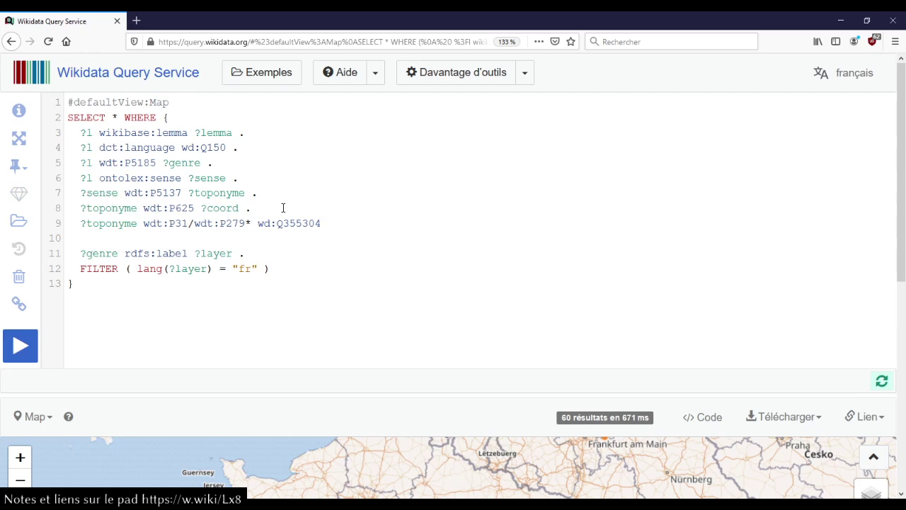
- Remove the French-language line from the query, end the watercourse triple with a period and run the query
left_click(258, 139)
key("shift+Down")
key("Delete")
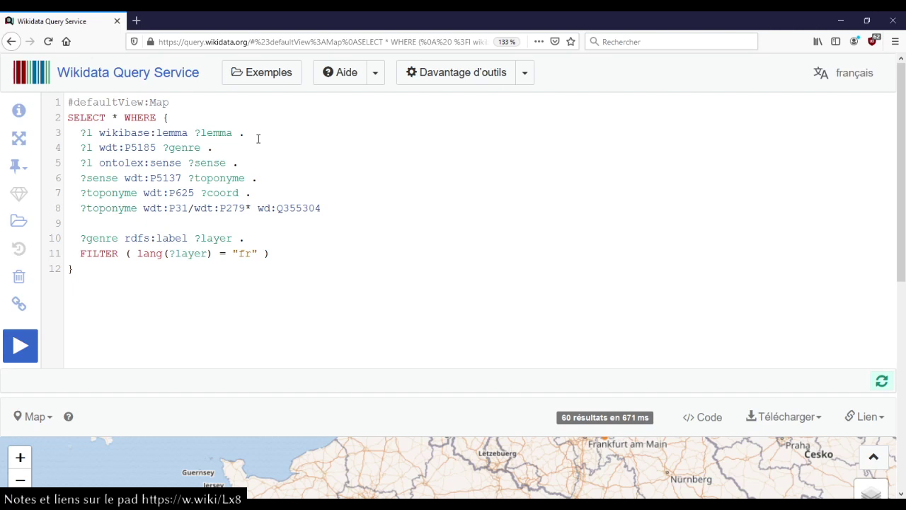
key("ctrl+Return")
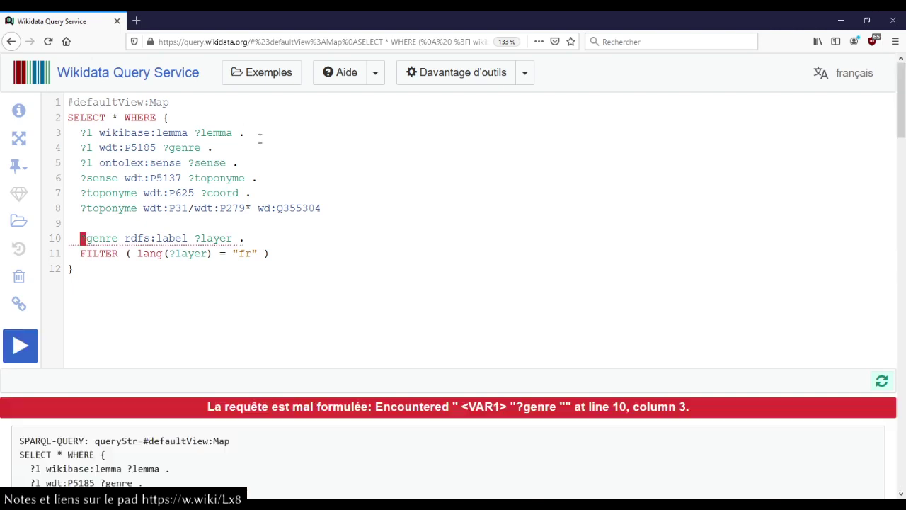
left_click(360, 211)
type(".")
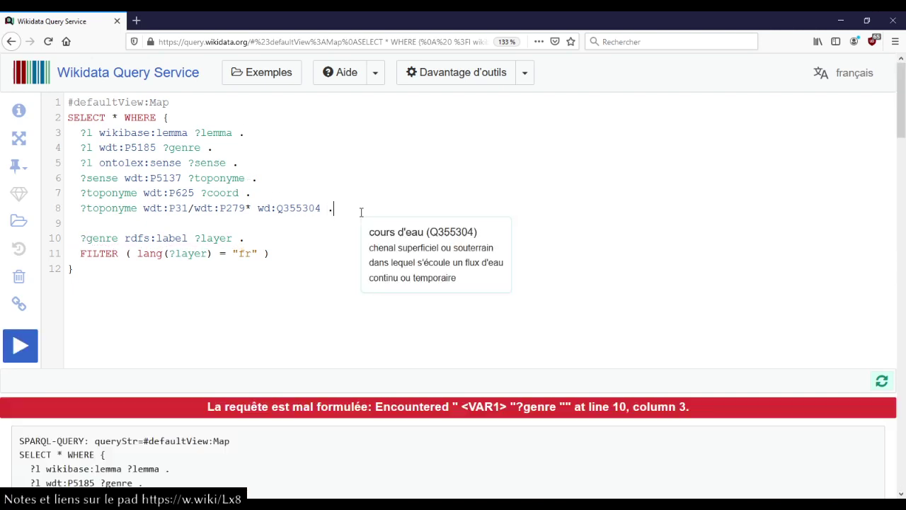
key("ctrl+Return")
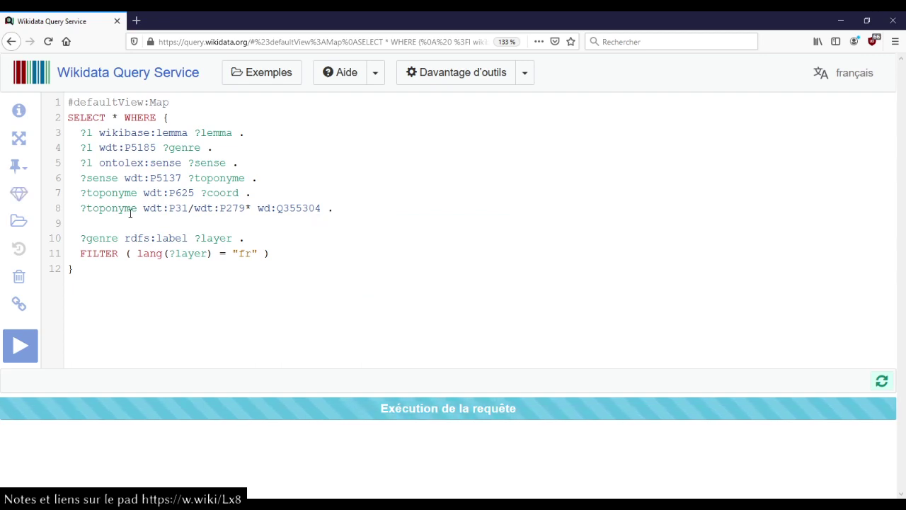
left_click(215, 208)
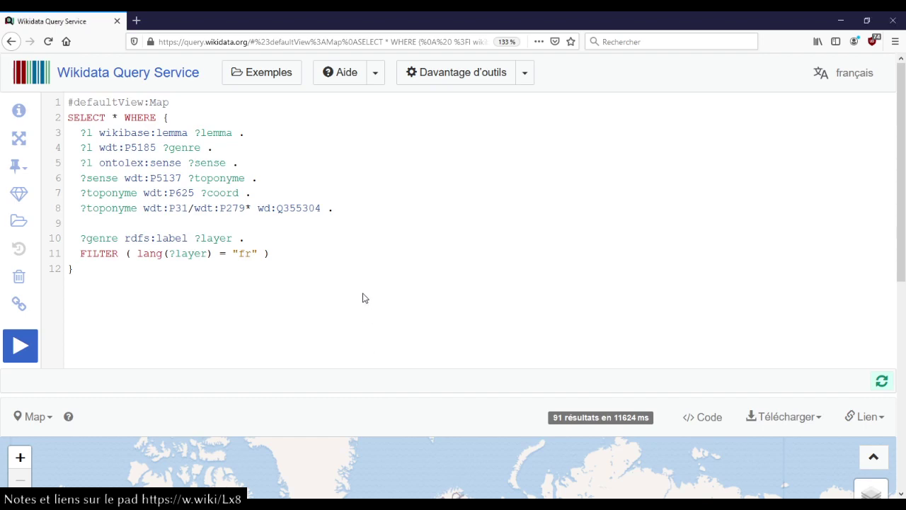
- Look over the watercourse points on the world map and switch the results display to a table
scroll(364, 295, "down", 5)
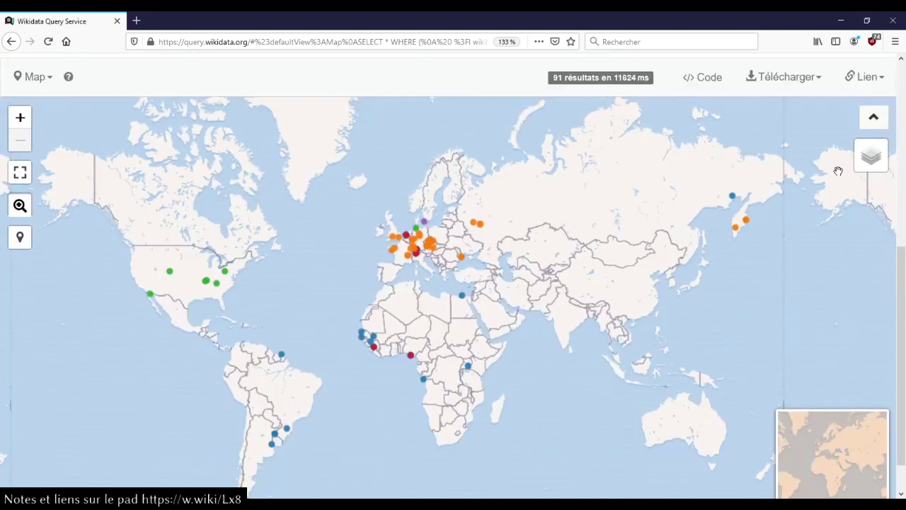
mouse_move(868, 166)
left_click(39, 76)
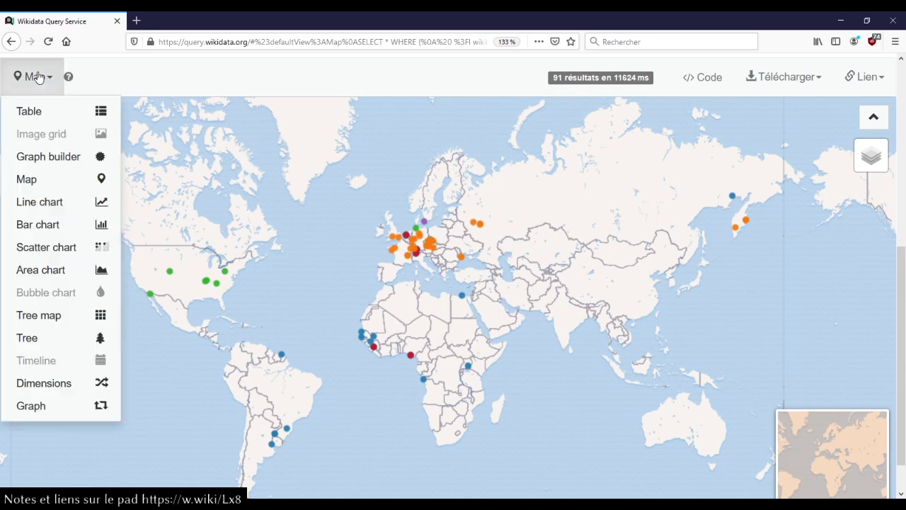
left_click(39, 116)
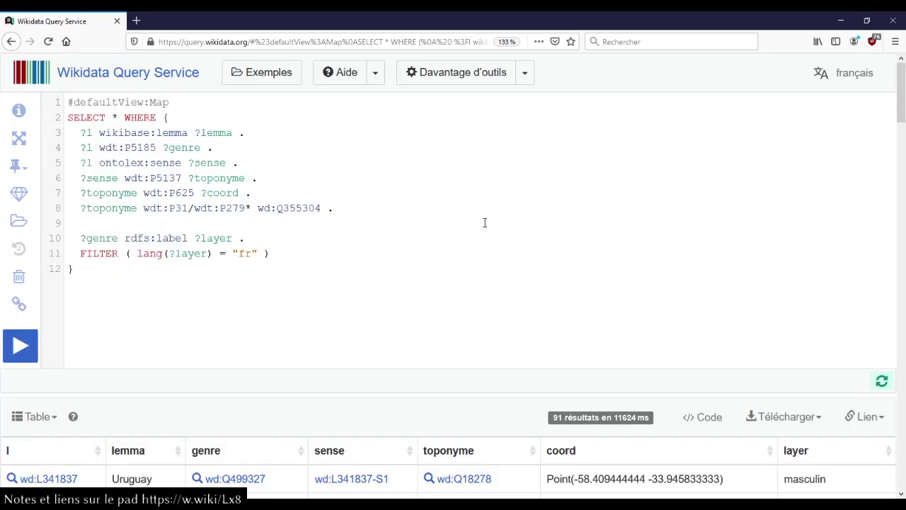
- Examine the table of river lexemes in all languages, comparing lemmas such as Rhein, Rýn and Donau with their genders
scroll(484, 223, "down", 5)
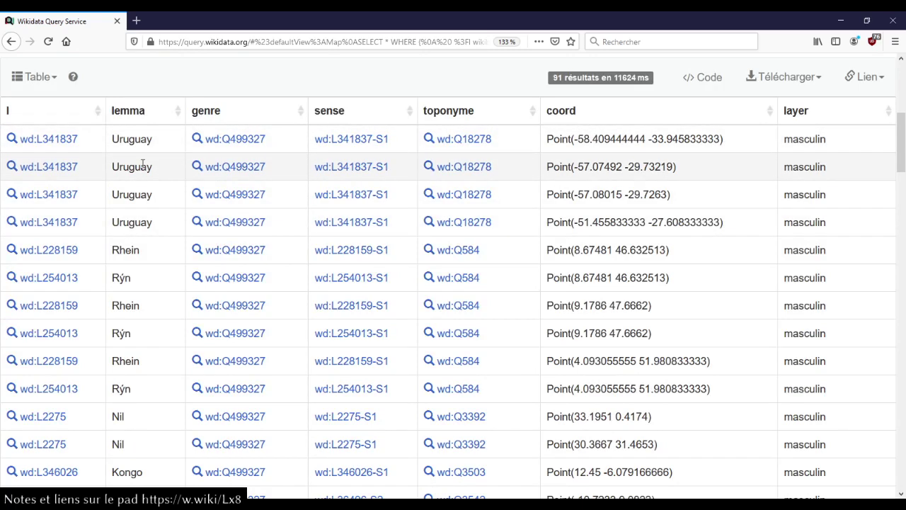
scroll(143, 163, "down", 4)
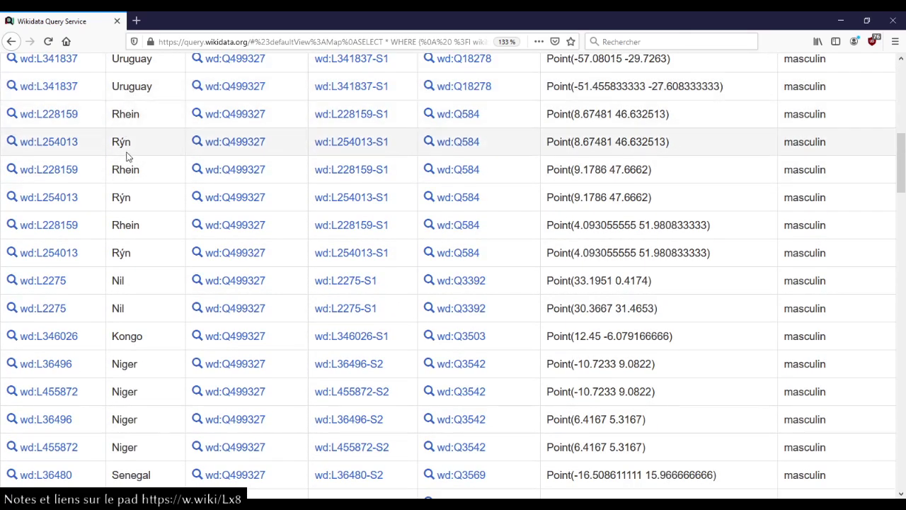
left_click_drag(146, 256, 124, 88)
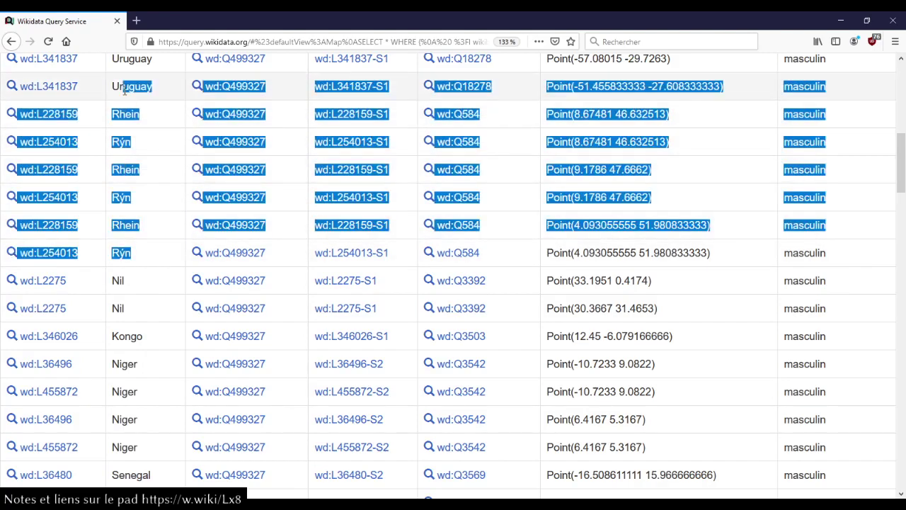
left_click(114, 117)
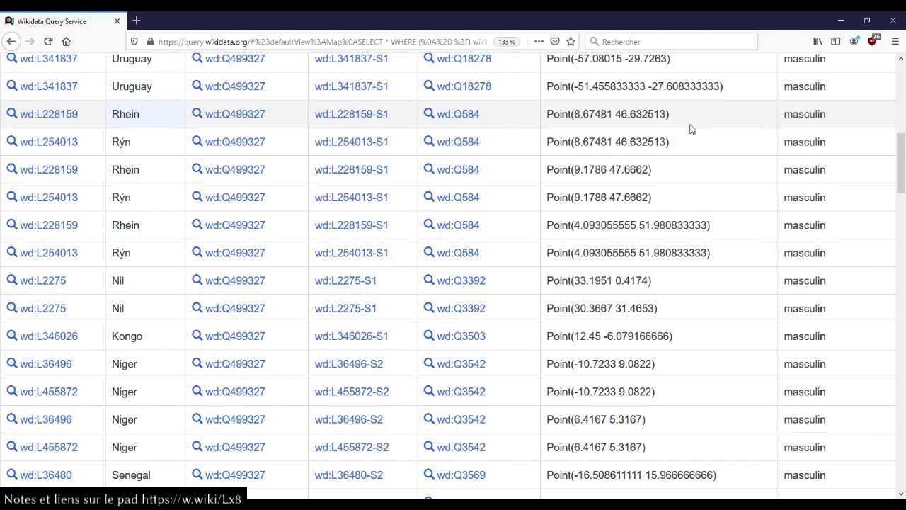
scroll(152, 167, "down", 3)
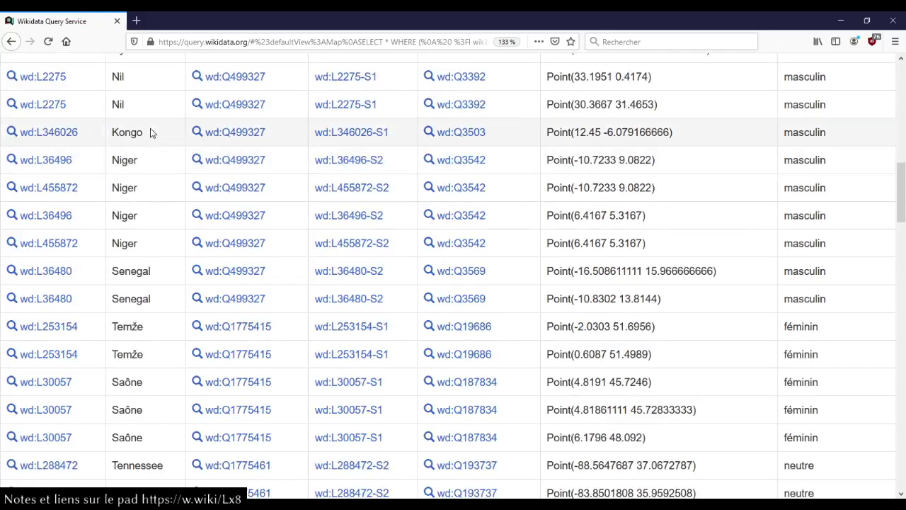
scroll(154, 185, "down", 3)
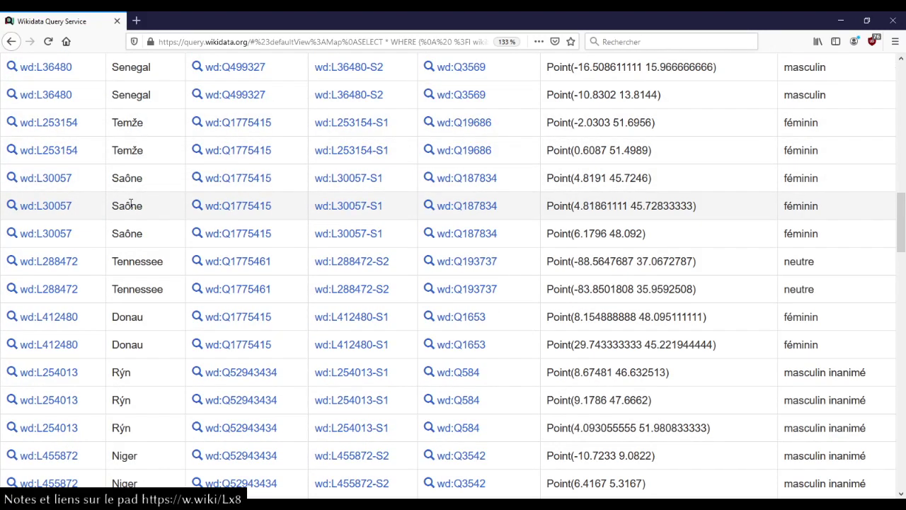
scroll(135, 205, "down", 2)
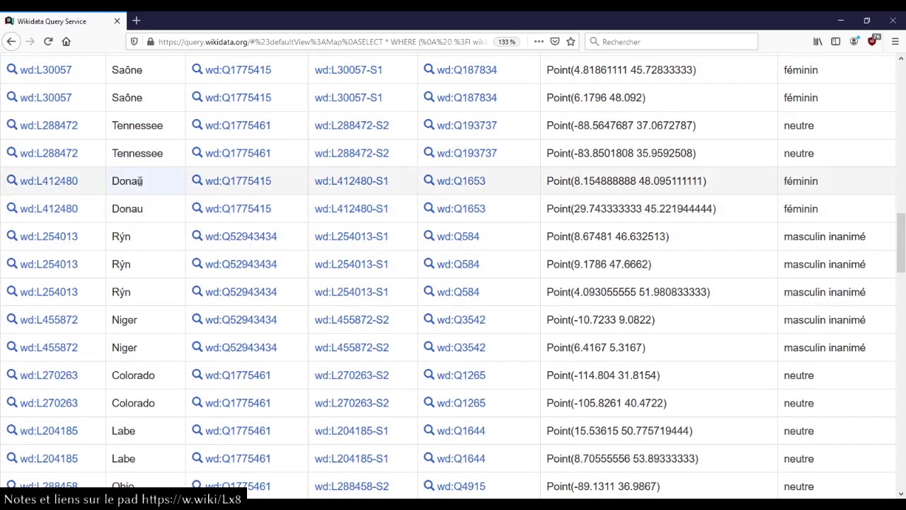
double_click(141, 181)
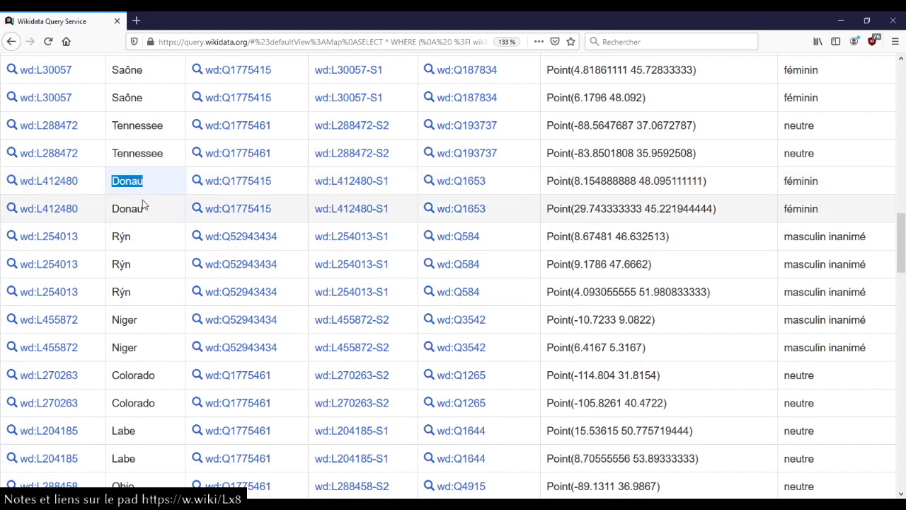
scroll(144, 204, "down", 1)
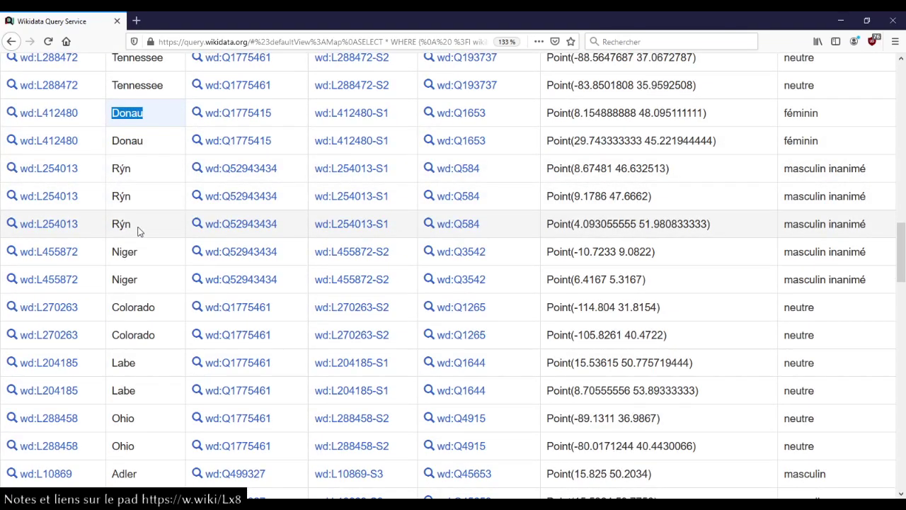
scroll(138, 231, "down", 5)
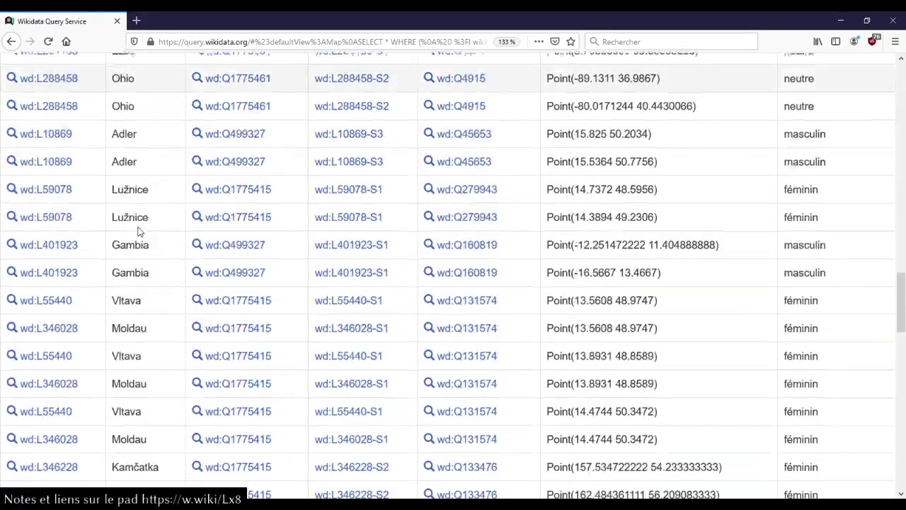
scroll(139, 231, "down", 7)
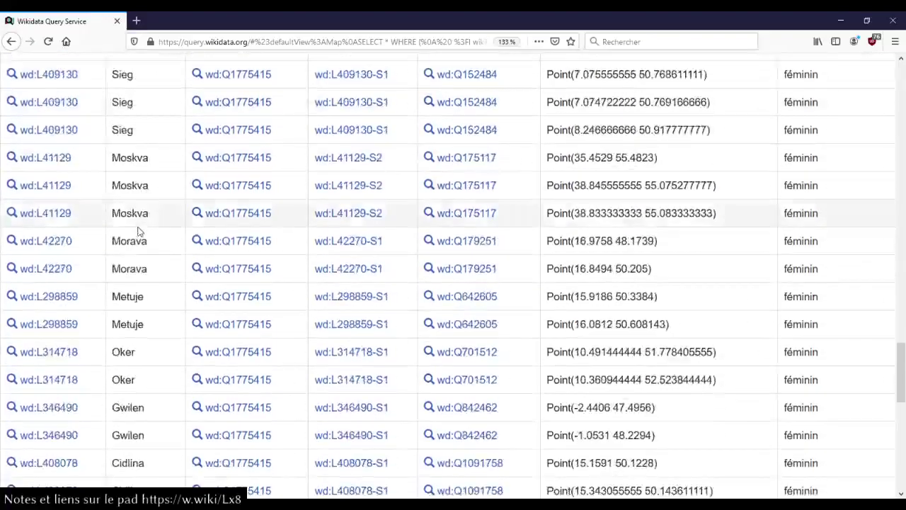
scroll(138, 231, "down", 9)
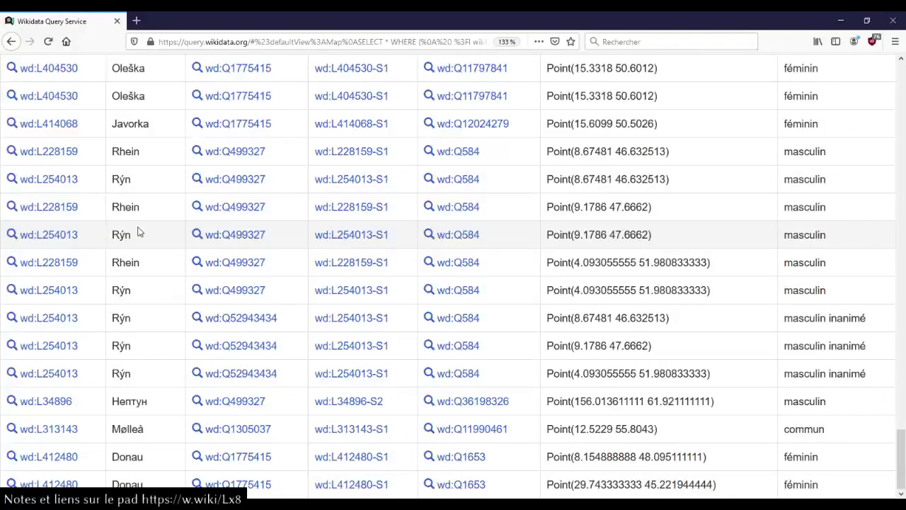
- Check the Gwilen rows in the river lexeme table and sort the results by the layer column
scroll(139, 231, "up", 6)
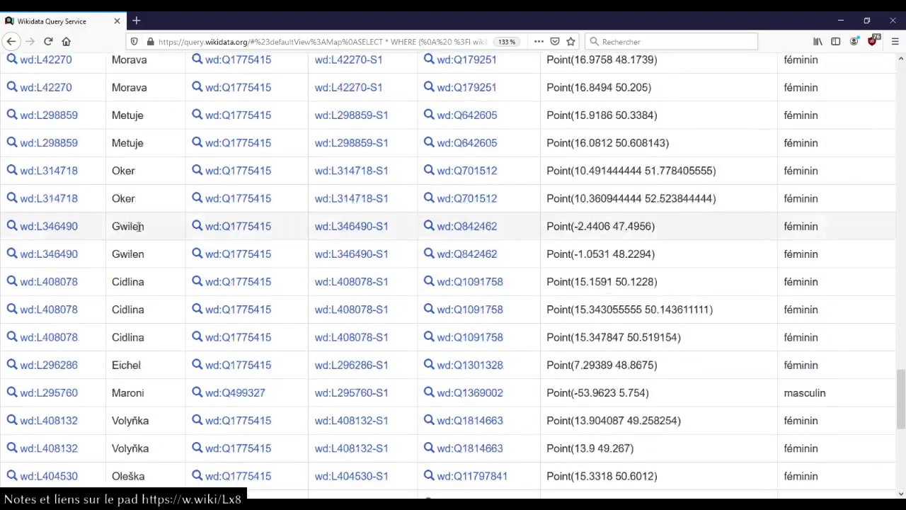
left_click_drag(141, 226, 145, 257)
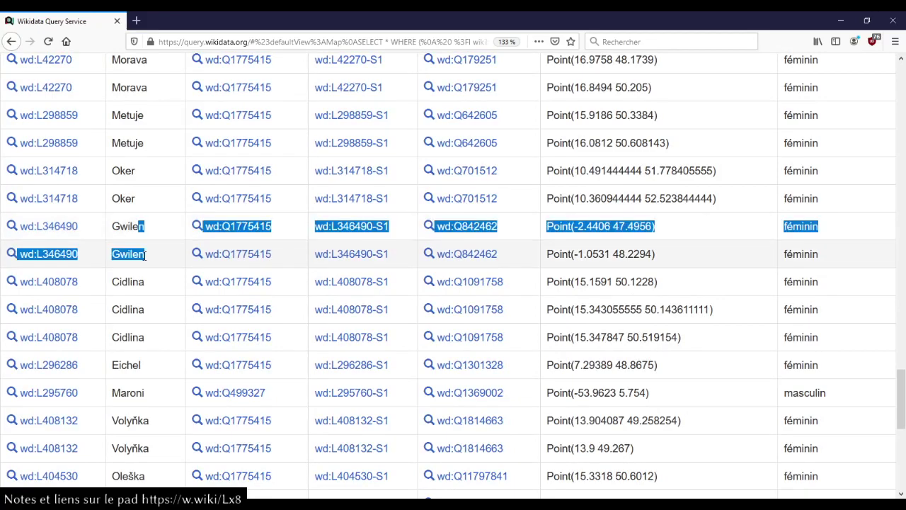
left_click(145, 256)
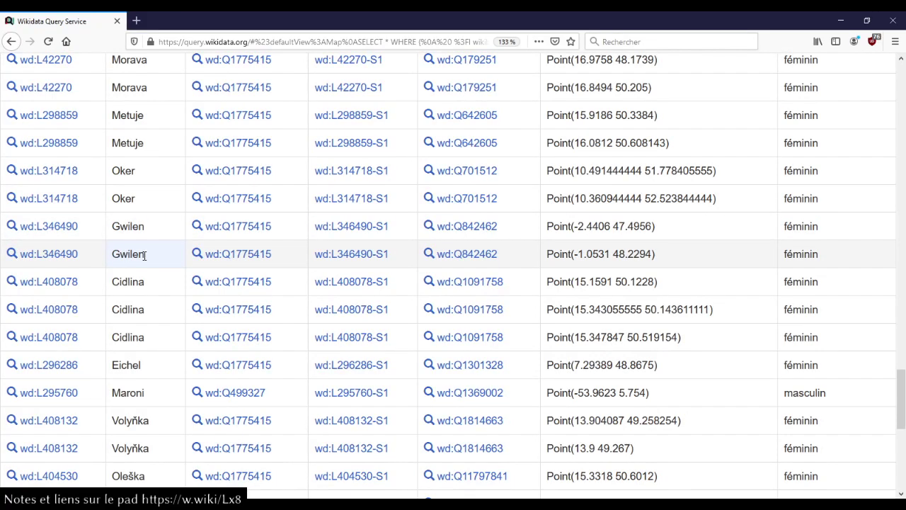
scroll(144, 255, "up", 20)
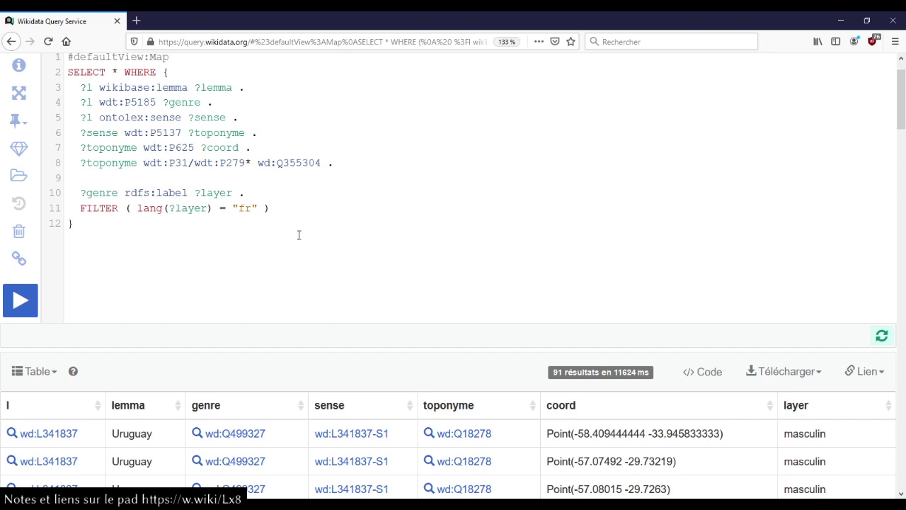
scroll(300, 234, "down", 5)
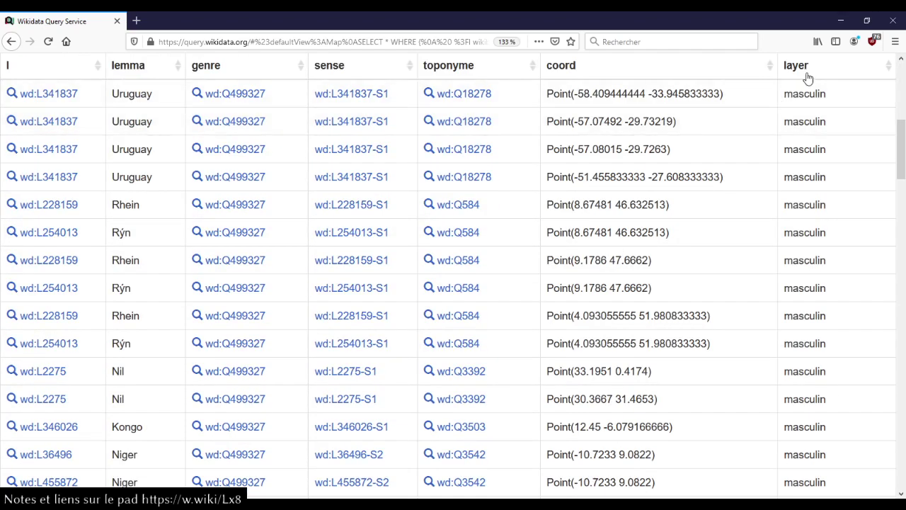
left_click(807, 75)
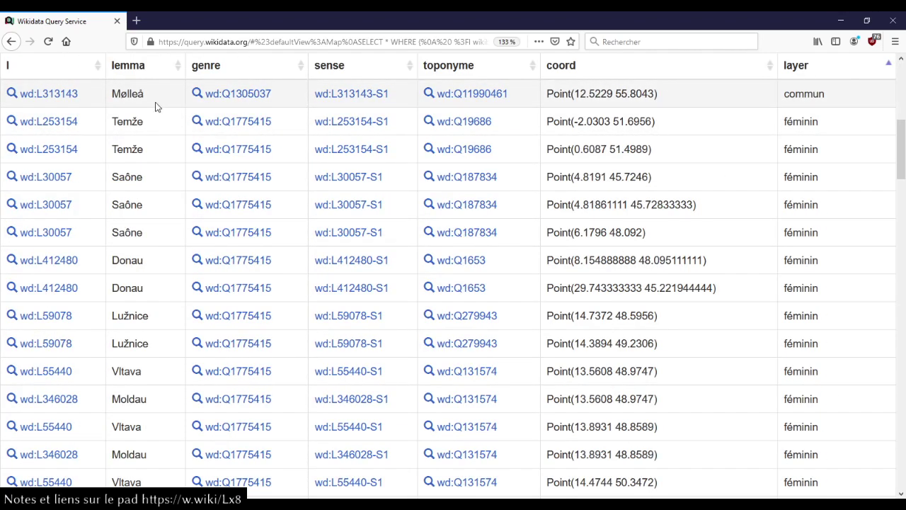
- Open the gender item of the Mølleå row in a new tab and examine its labels, descriptions, statements and identifiers
middle_click(234, 97)
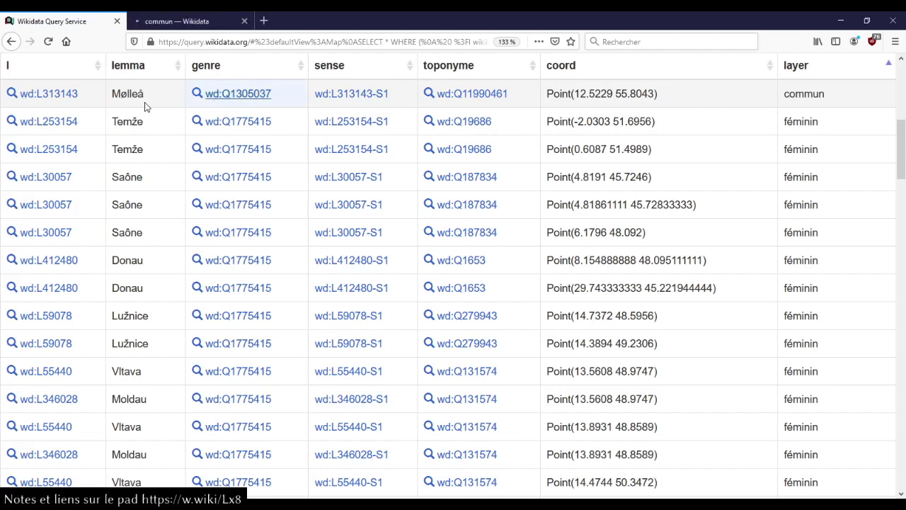
key("ctrl+Tab")
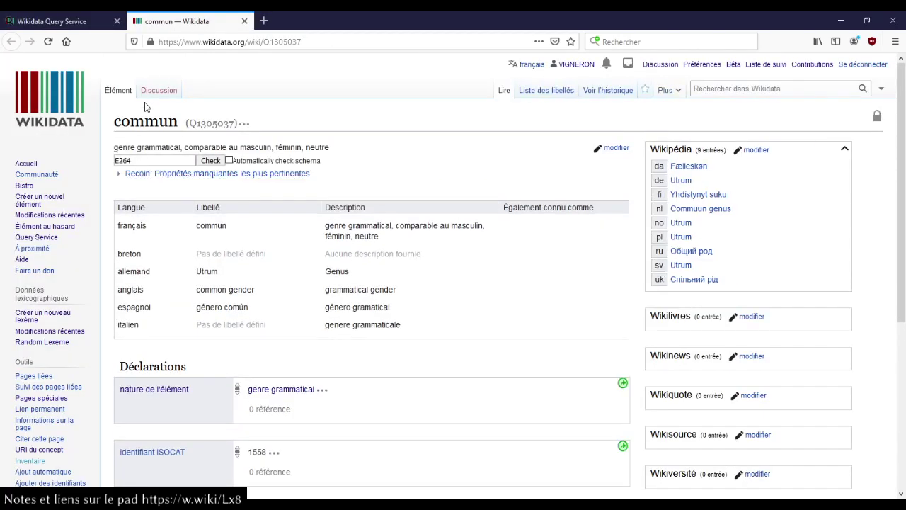
scroll(446, 266, "down", 5)
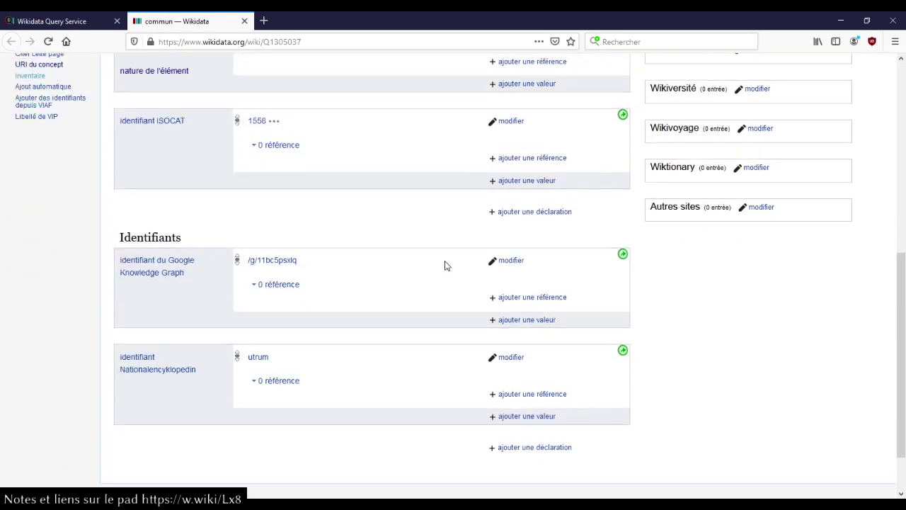
scroll(445, 266, "down", 2)
scroll(446, 266, "up", 7)
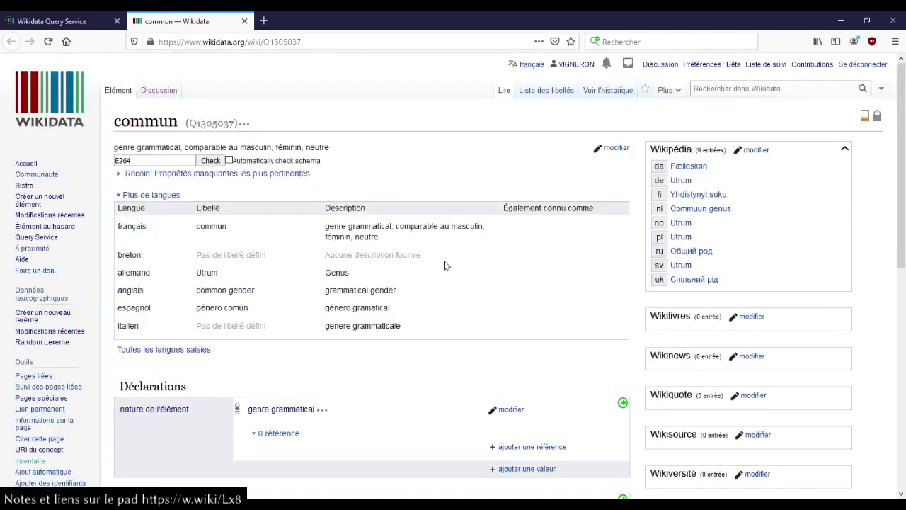
scroll(445, 267, "down", 5)
scroll(445, 266, "up", 4)
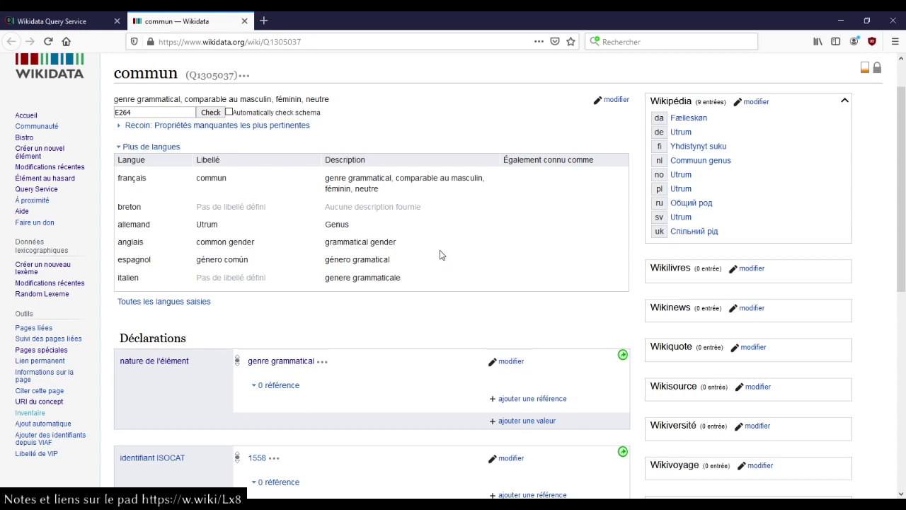
left_click_drag(394, 177, 381, 190)
left_click(407, 198)
scroll(409, 231, "down", 3)
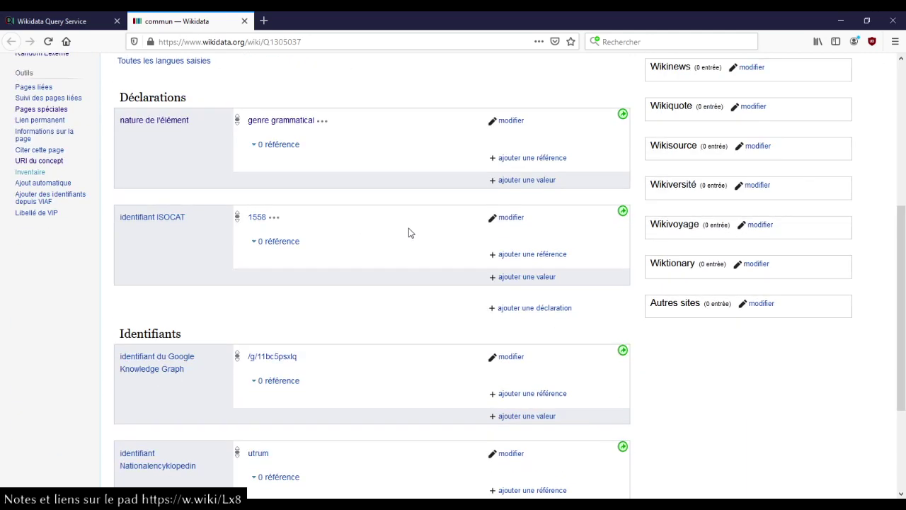
scroll(409, 231, "down", 2)
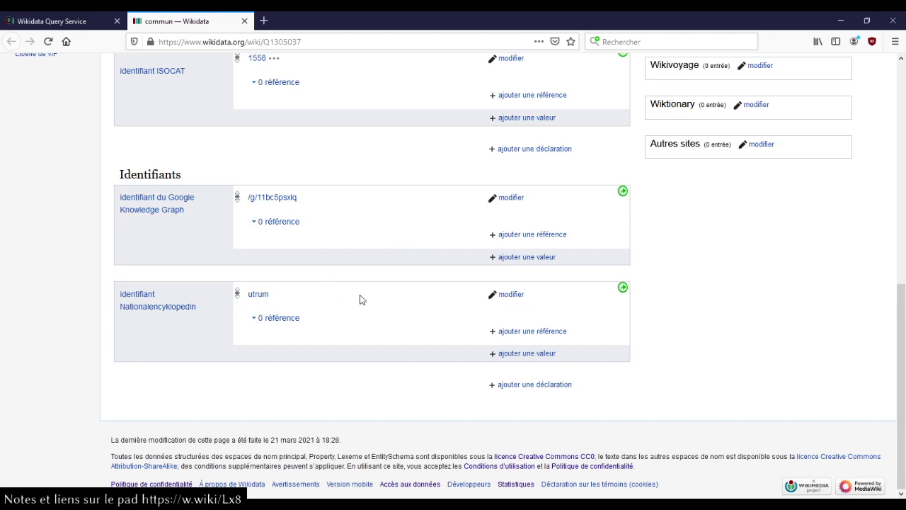
scroll(360, 299, "up", 10)
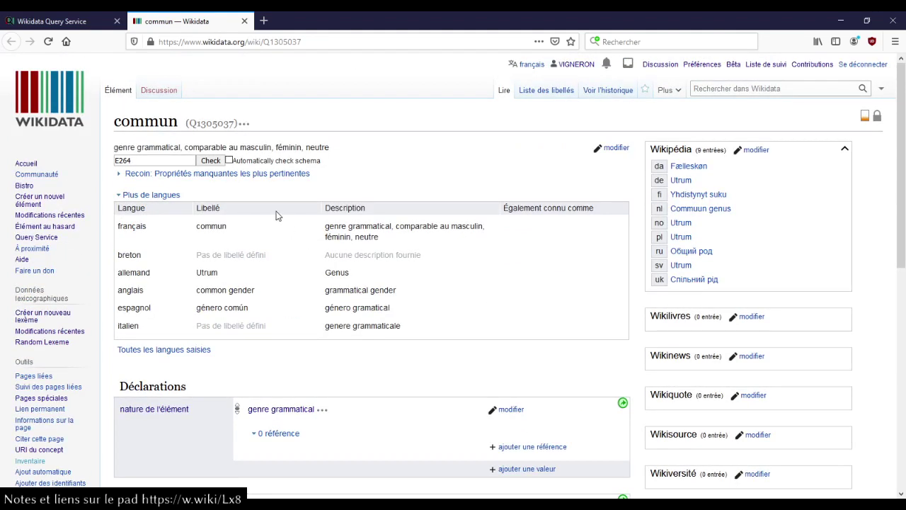
- Search the web for "genre grammatical commun" in a new tab and close the Wikidata item's tab
key("ctrl+t")
type("ge")
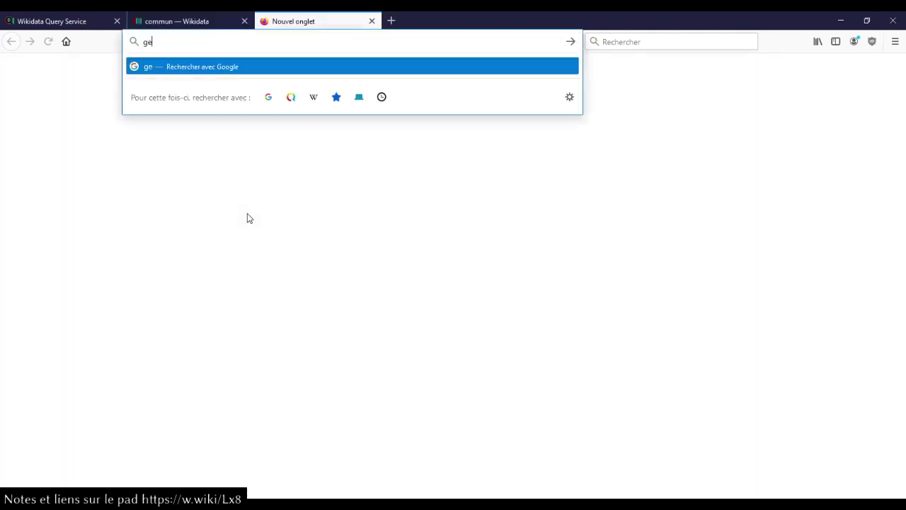
type("nre grammatical commun")
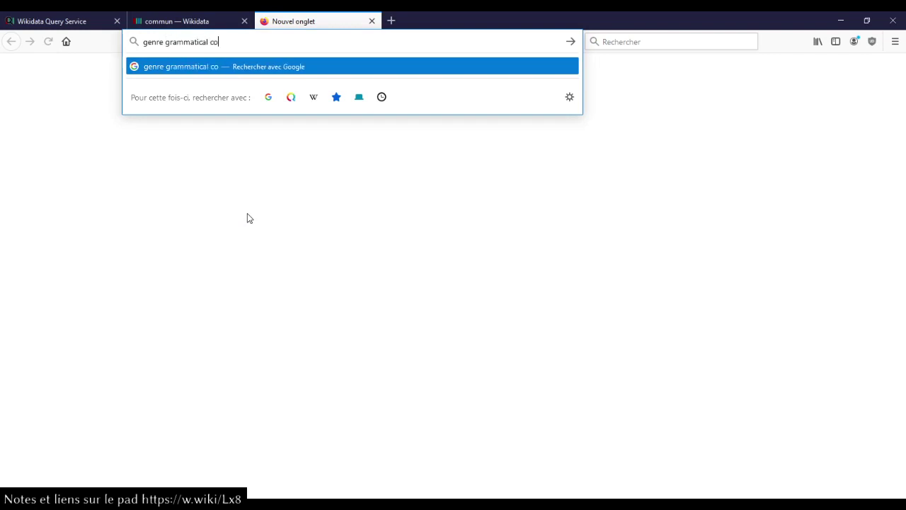
key("Return")
key("ctrl+Page_Up")
key("ctrl+w")
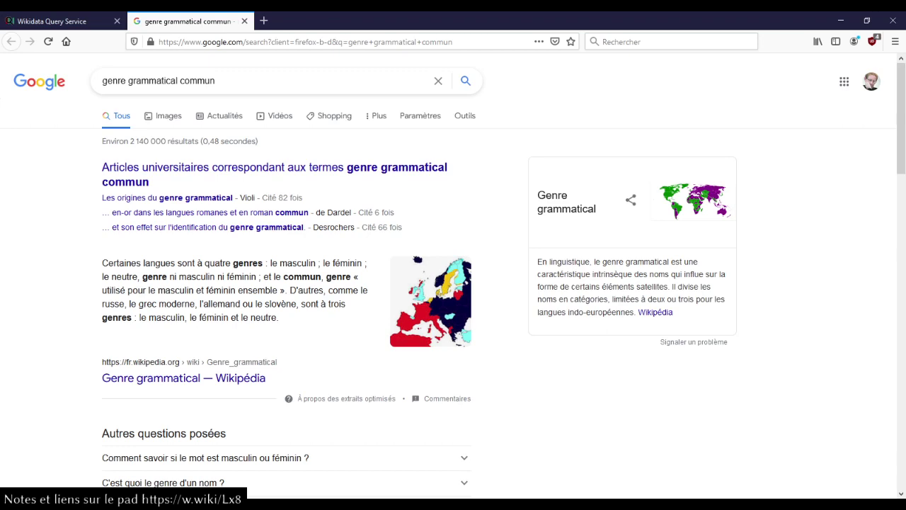
- Open the Wikipedia article Genre grammatical and find "commun" in it, up to the legend of the European gender map
left_click(662, 315)
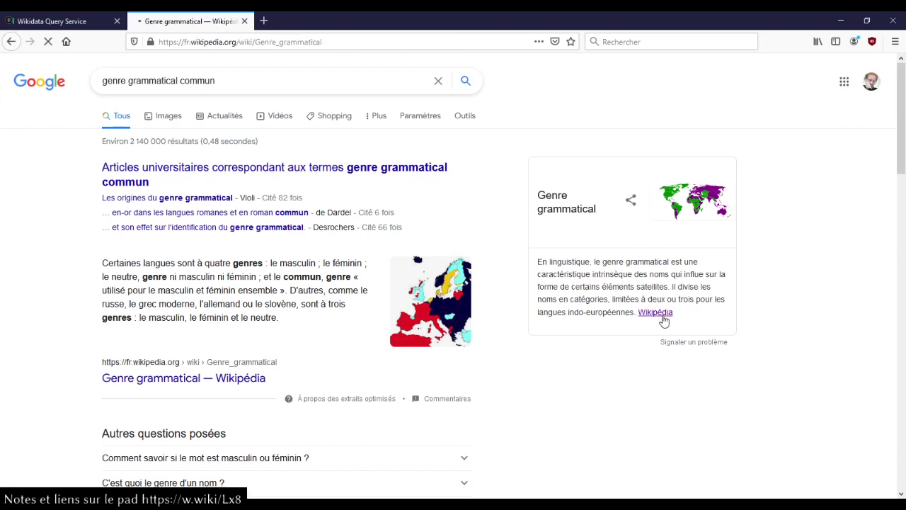
key("ctrl+f")
type("commun")
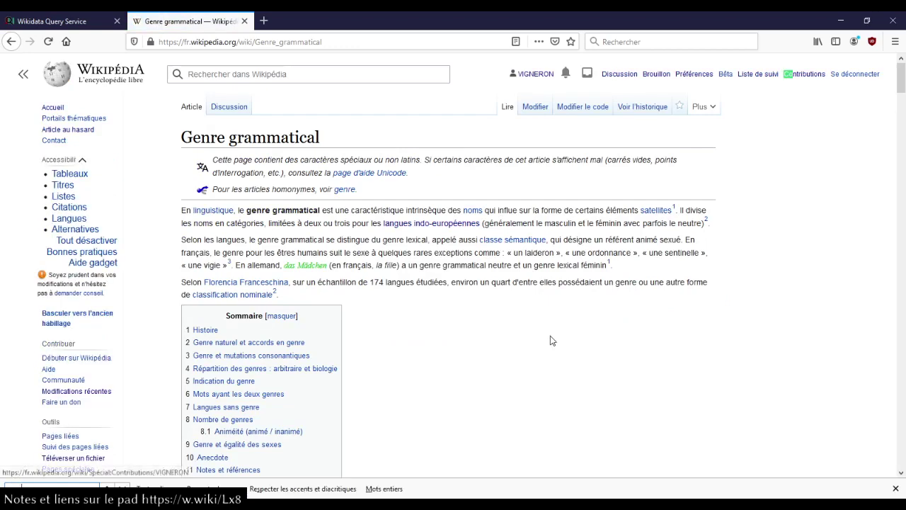
key("Return")
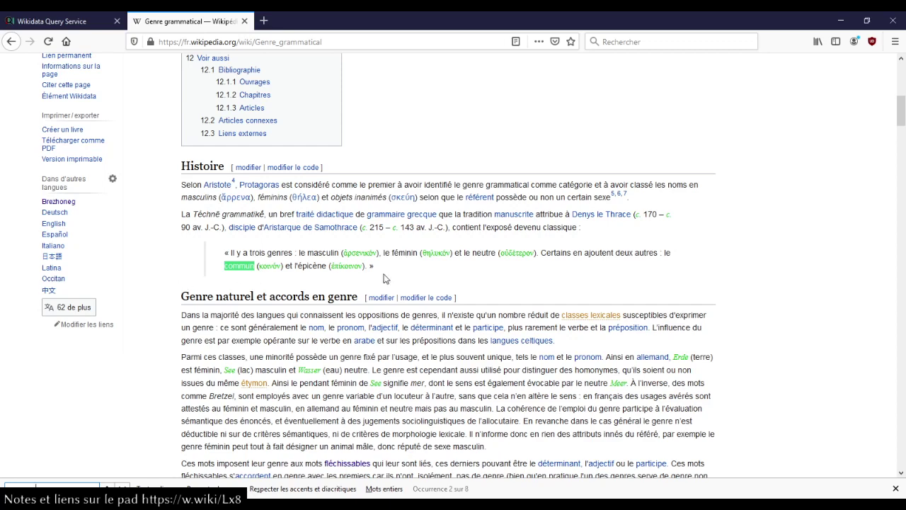
key("Return")
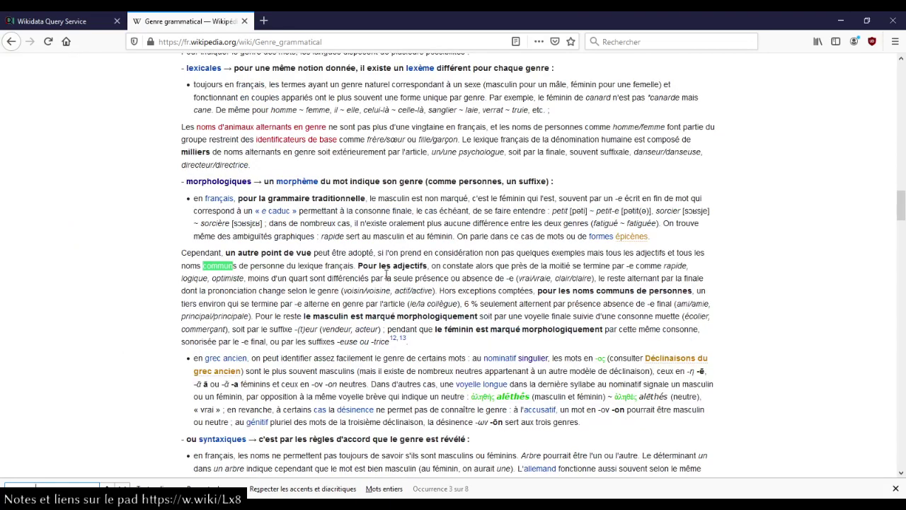
key("Return")
key("Return")
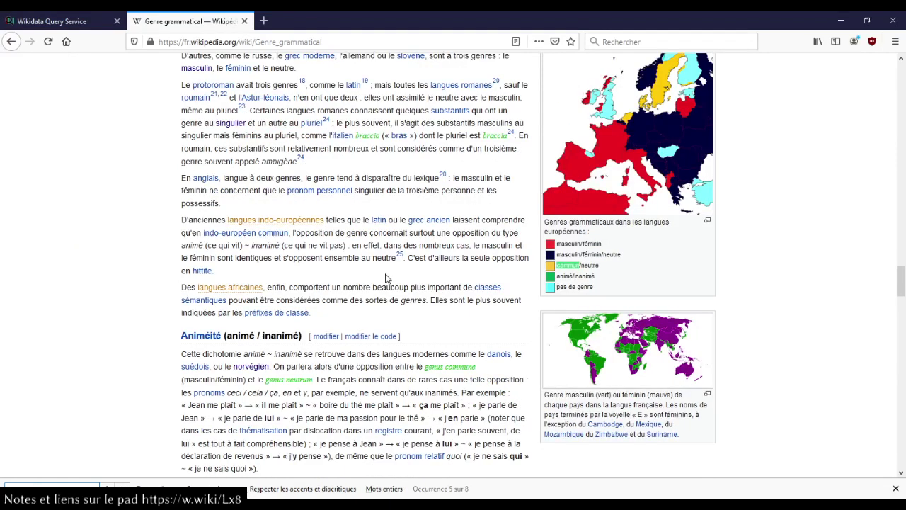
scroll(386, 278, "up", 1)
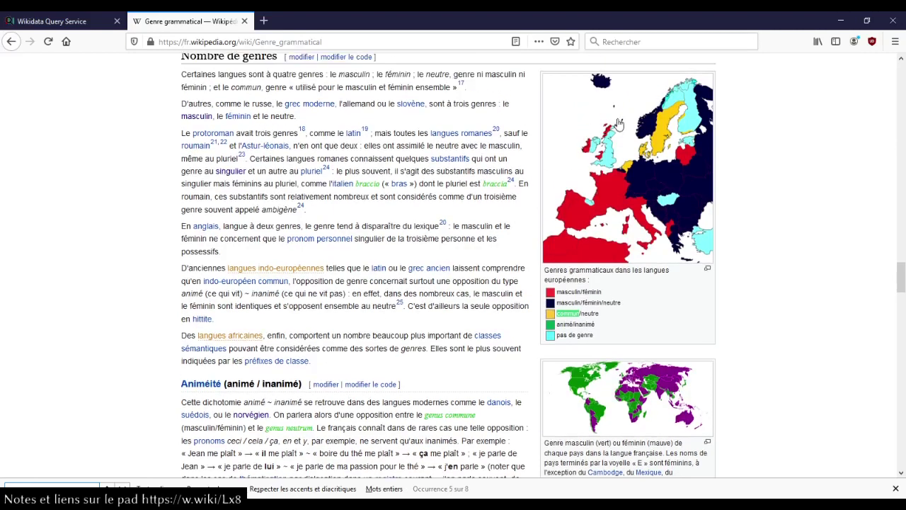
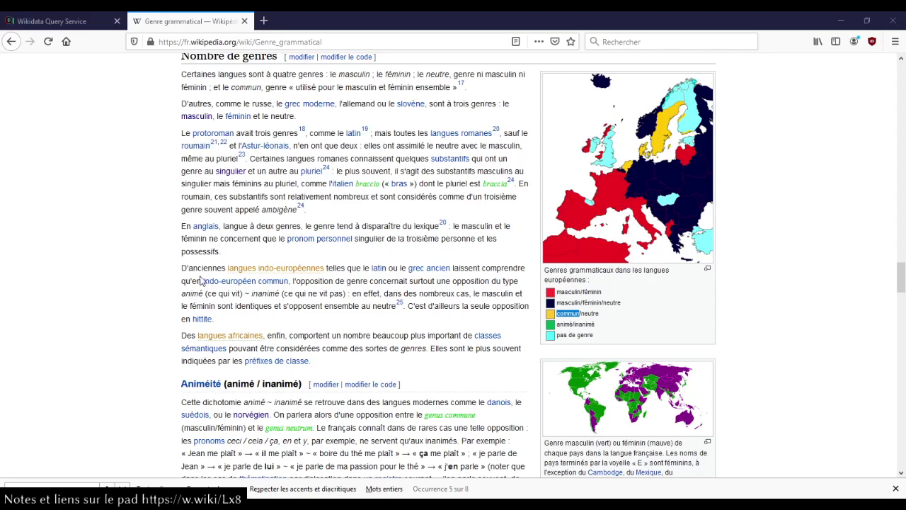
- Return to the Wikidata Query Service and run the watercourse query again
key("ctrl+Page_Up")
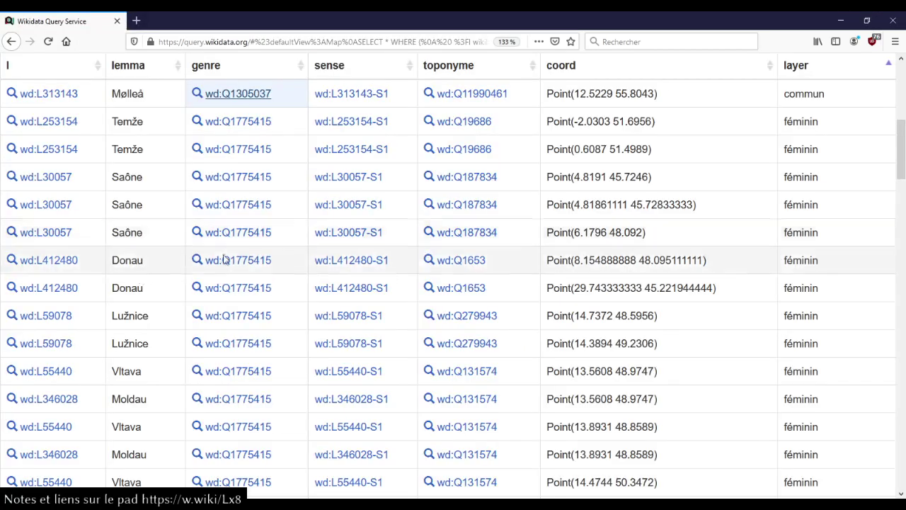
scroll(225, 257, "up", 10)
left_click(271, 285)
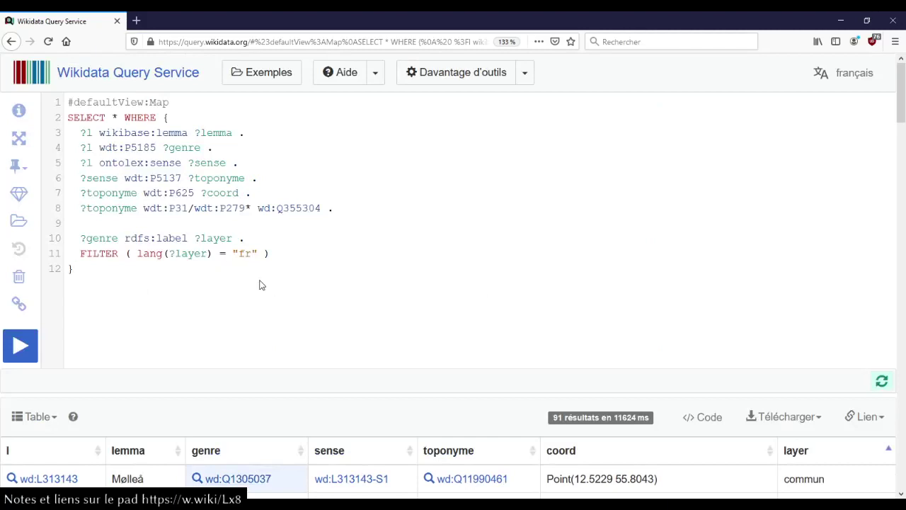
left_click(33, 349)
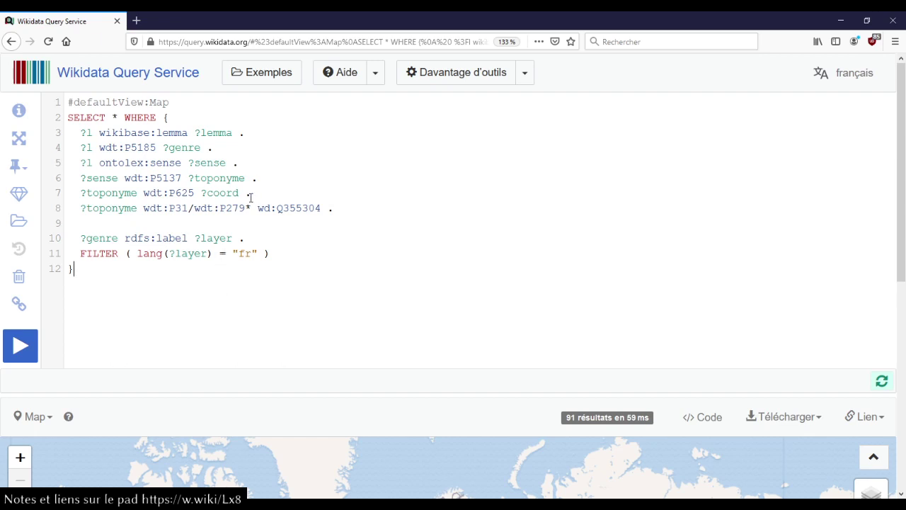
- Generate a short link to the watercourse query, select its URL, and look over the points on the result map
mouse_move(317, 211)
left_click(19, 303)
left_click_drag(59, 307, 182, 312)
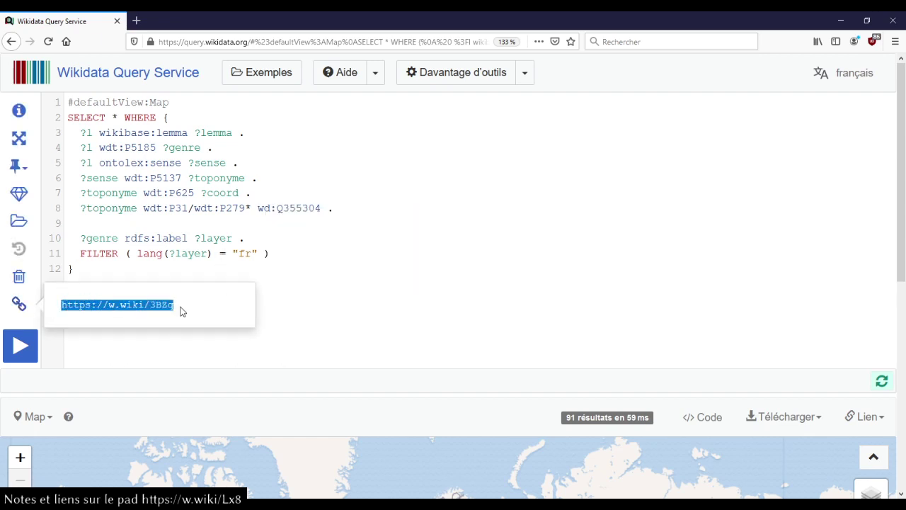
left_click(1, 268)
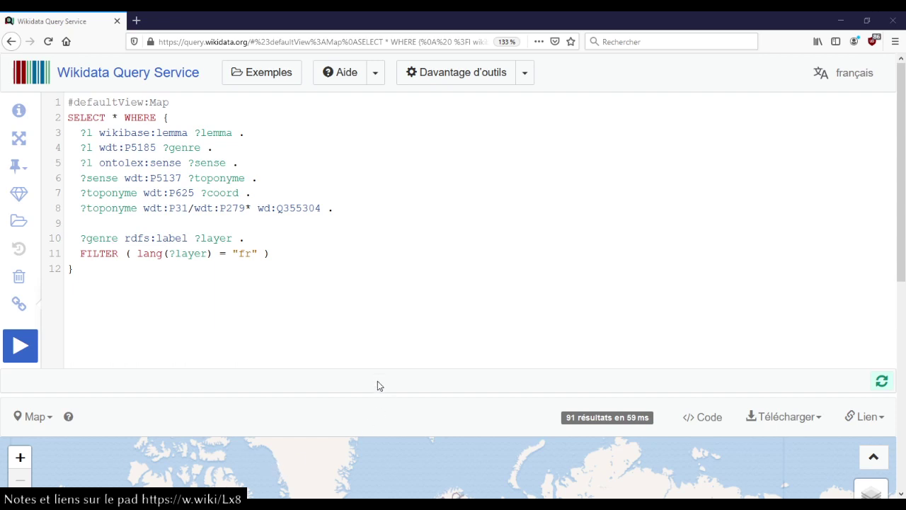
scroll(417, 268, "down", 5)
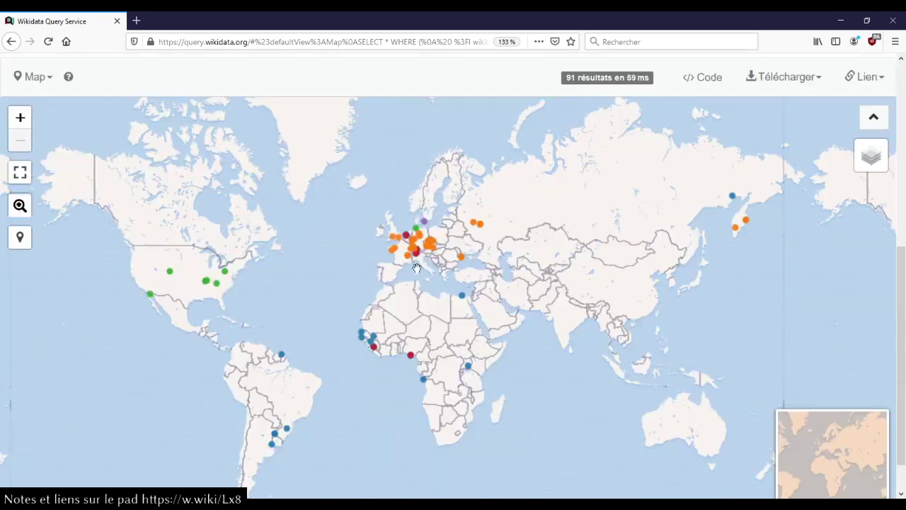
scroll(432, 95, "up", 5)
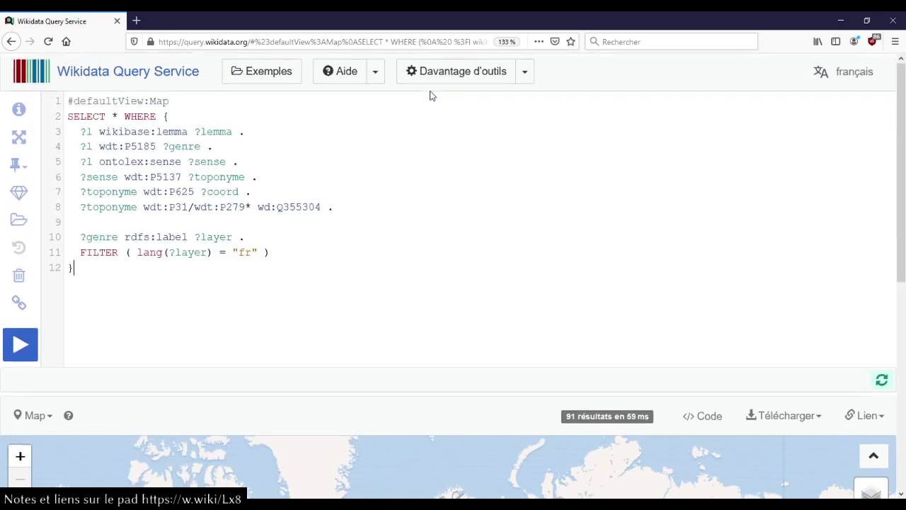
- Replace the whole watercourse query with an empty SELECT * WHERE block
left_click(421, 148)
key("ctrl+a")
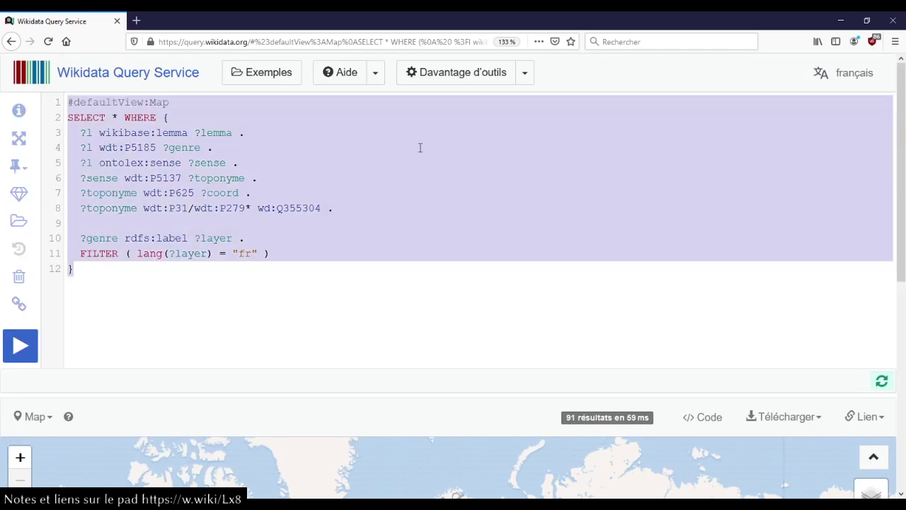
key("Delete")
type("sele")
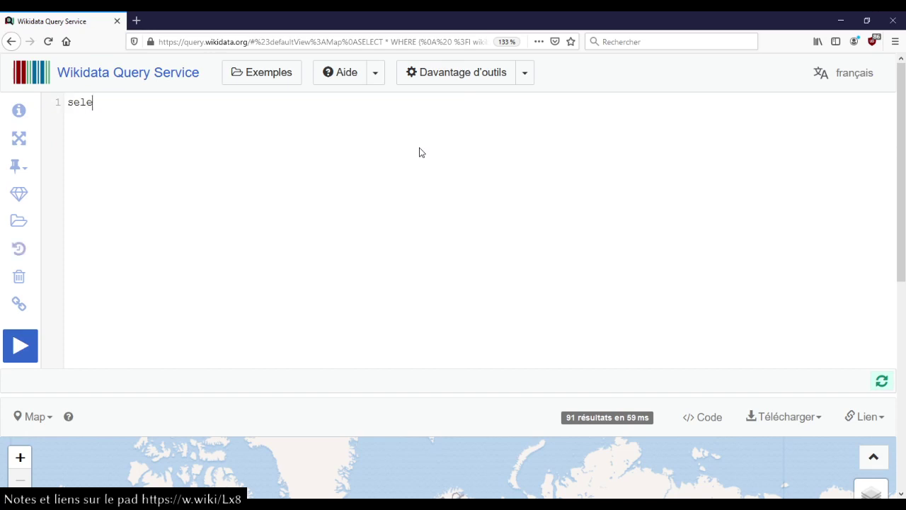
key("ctrl+space")
key("Down")
key("Return")
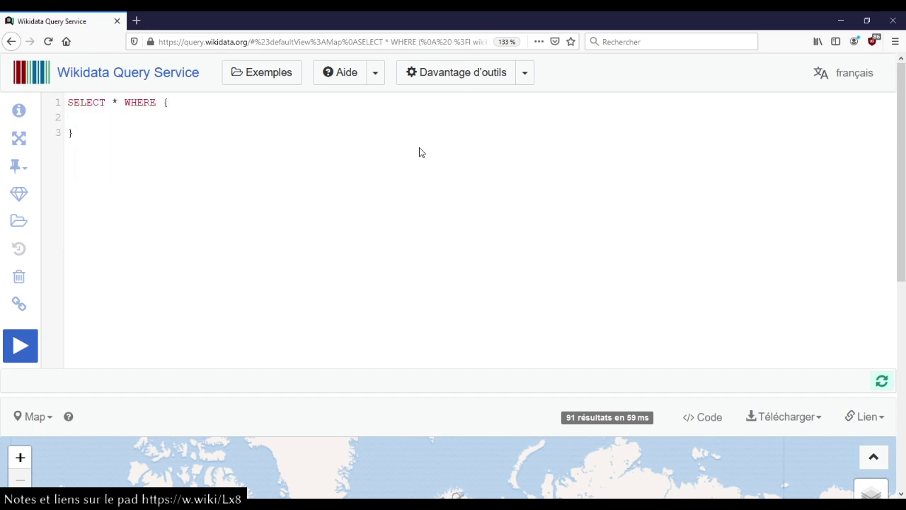
- Add the triple "?l wikibase:lemma ?lemme ." inside the WHERE block
type("?l")
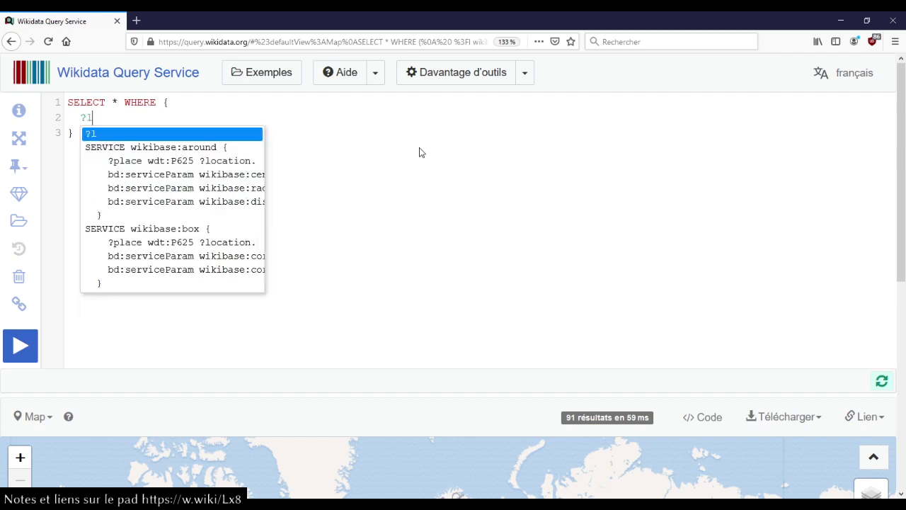
type(" wikiba")
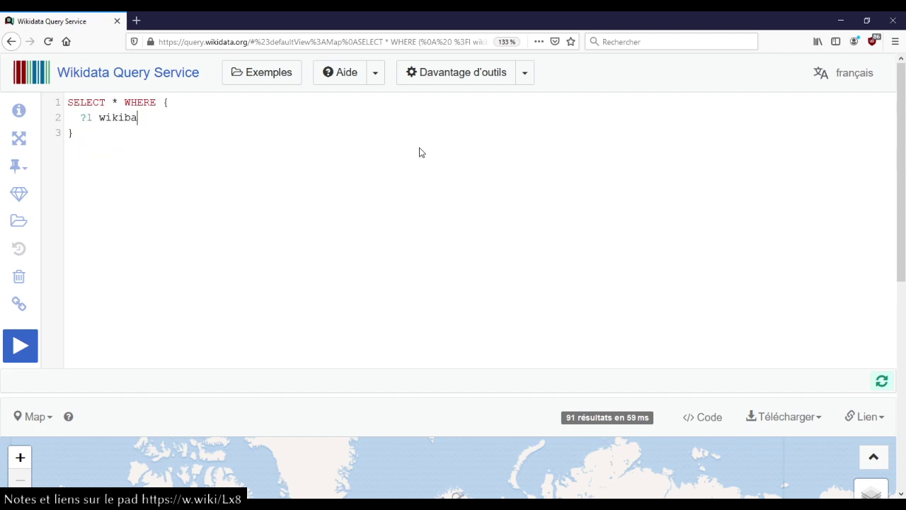
type("se:lem")
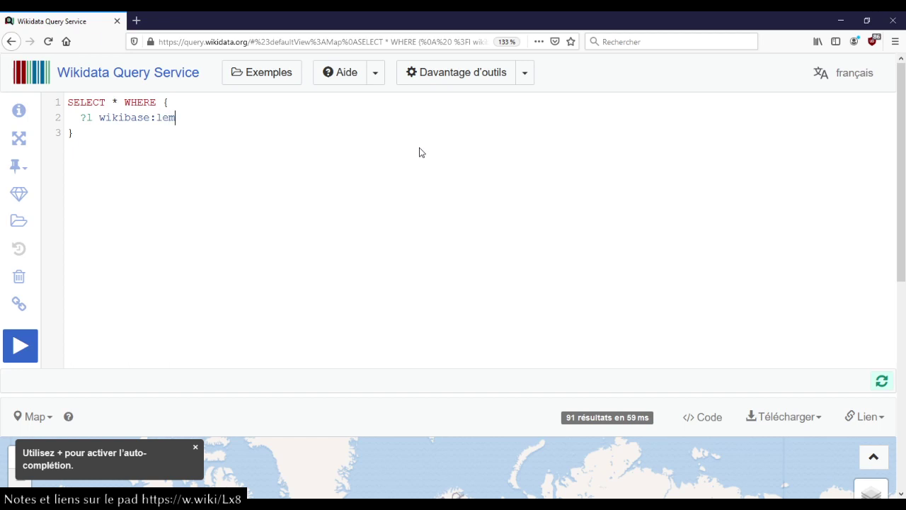
type("ma ?lemma .")
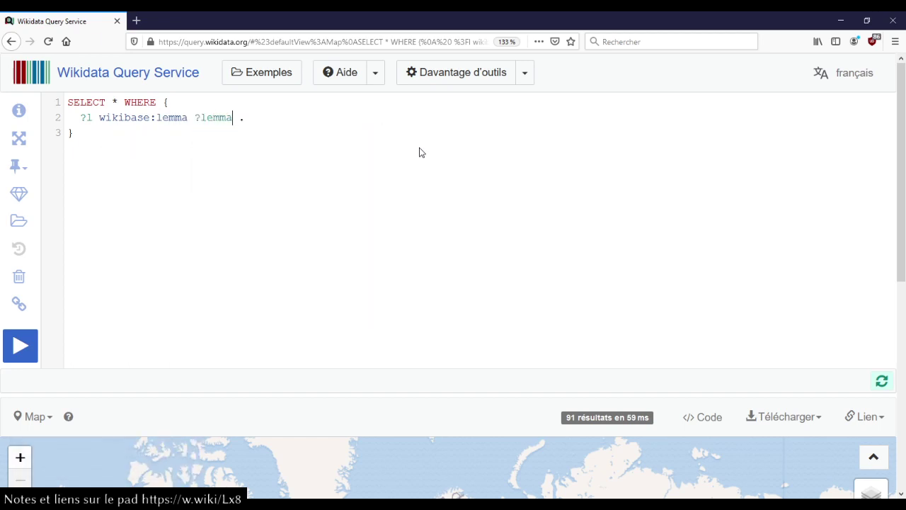
key("BackSpace")
type("e")
- Add a regex filter under the lemma triple that keeps only lemmas containing "Saint": FILTER ( REGEX ( ?lemme, "Saint" )
key("End")
key("Return")
type("FILTEr")
key("BackSpace")
key("BackSpace")
type("R ( REG")
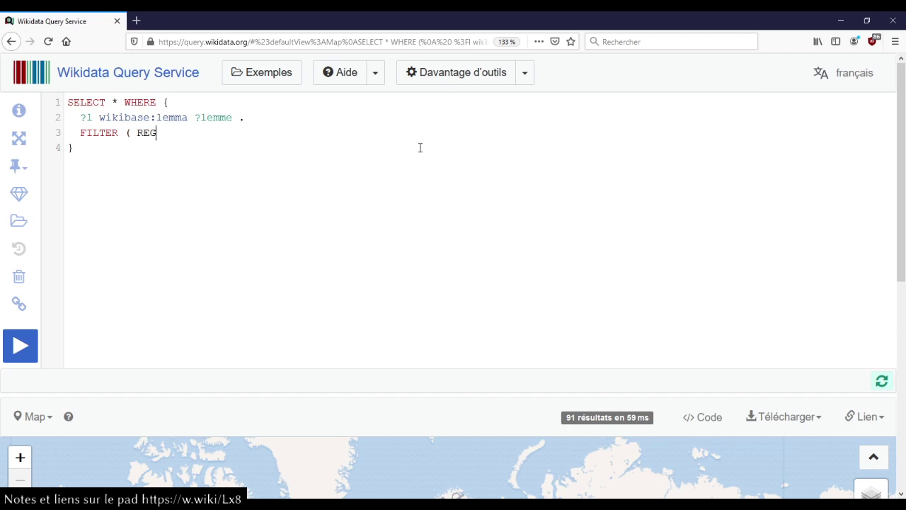
type("EX ( ?")
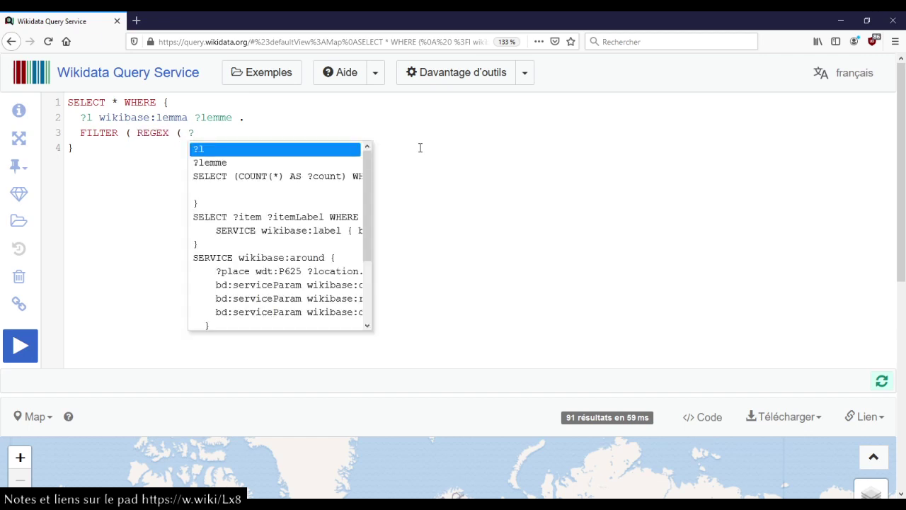
type("lemme, \"Saint\"")
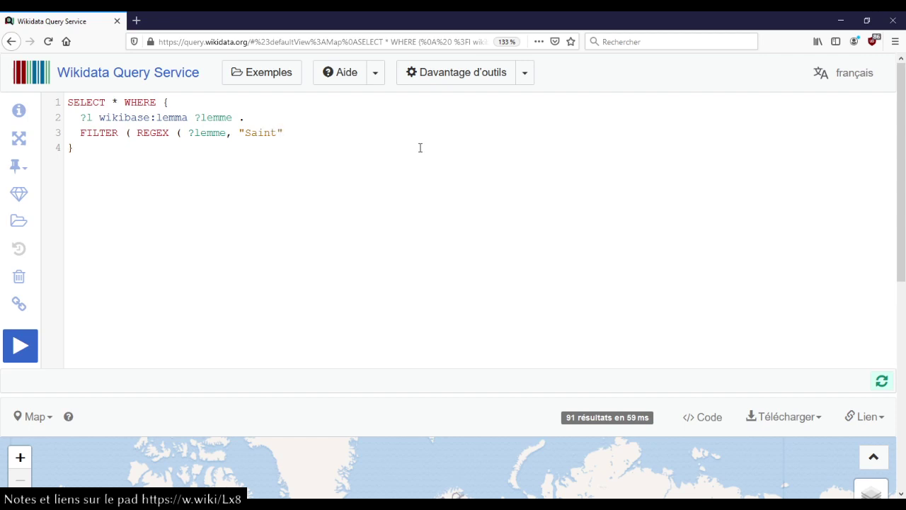
type(" )")
- Complete the filter with its missing closing parenthesis, run the query and look through the listed lexemes
left_click(26, 344)
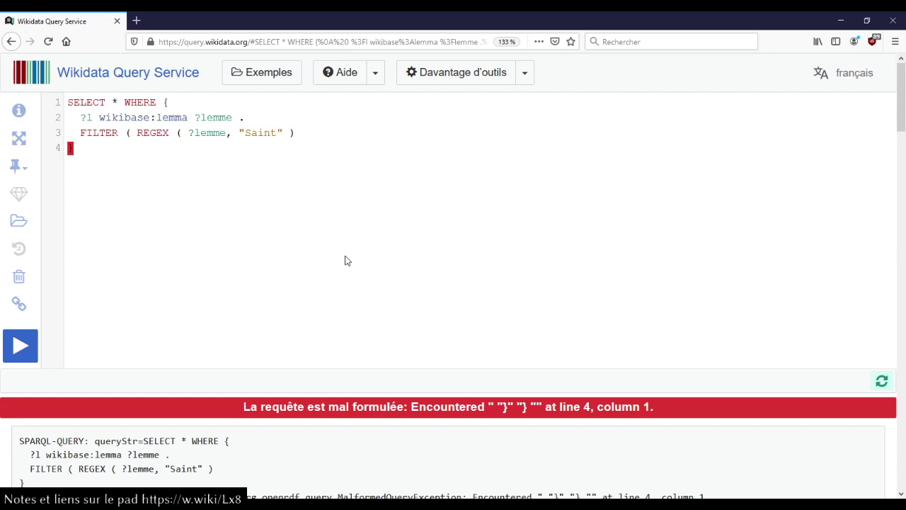
left_click(334, 133)
type(")")
key("ctrl+Return")
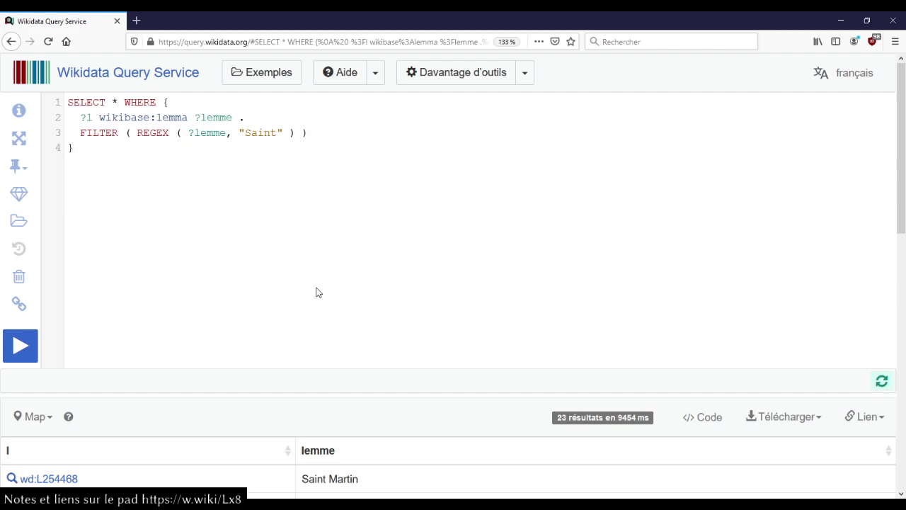
scroll(318, 292, "down", 5)
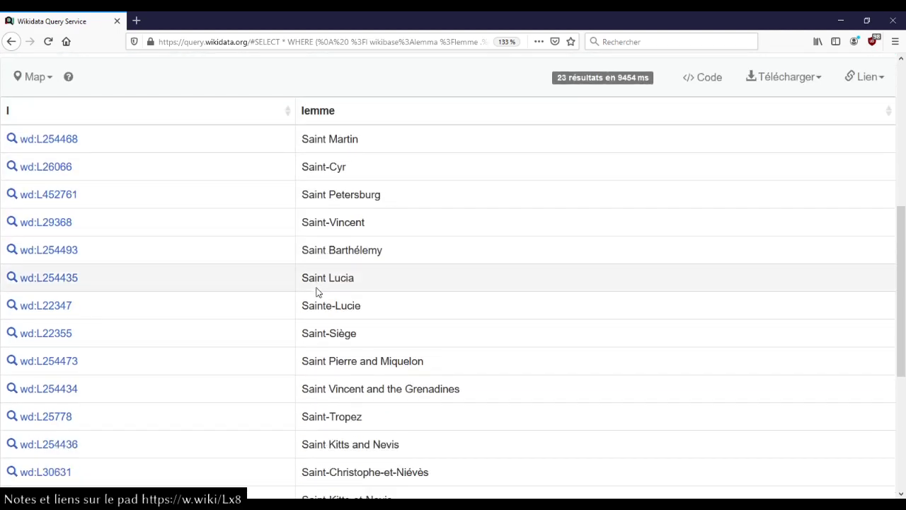
scroll(318, 292, "down", 4)
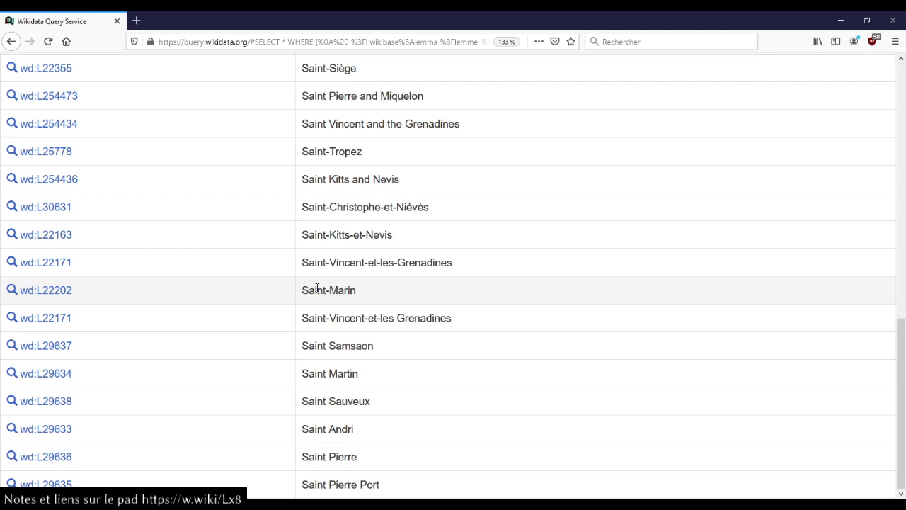
scroll(318, 291, "up", 10)
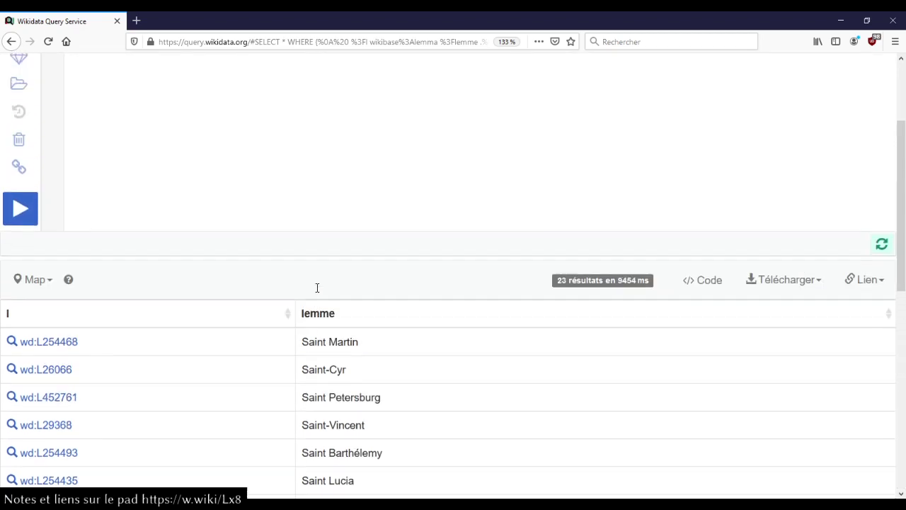
- Add the triple "?l wdt:P5191 ?etym ." (dérivé de) below the filter and run the query
left_click(335, 126)
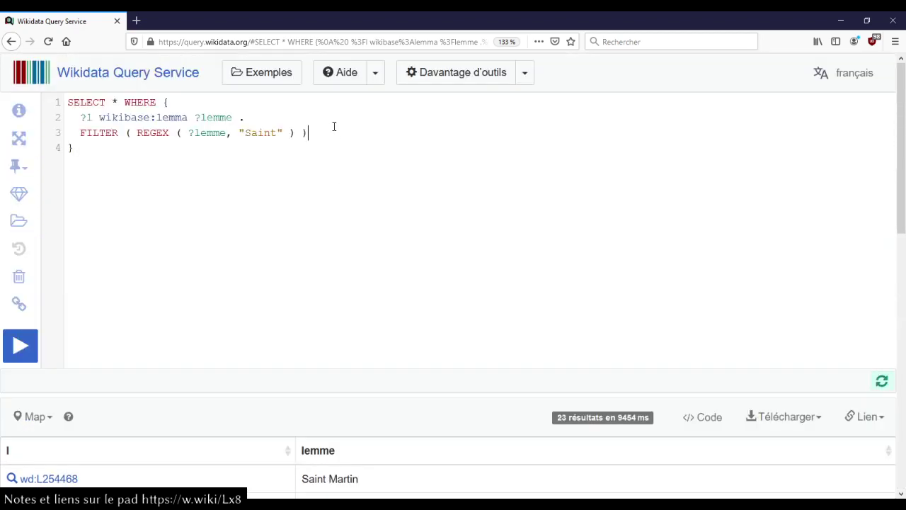
key("Return")
type("?l wdt:")
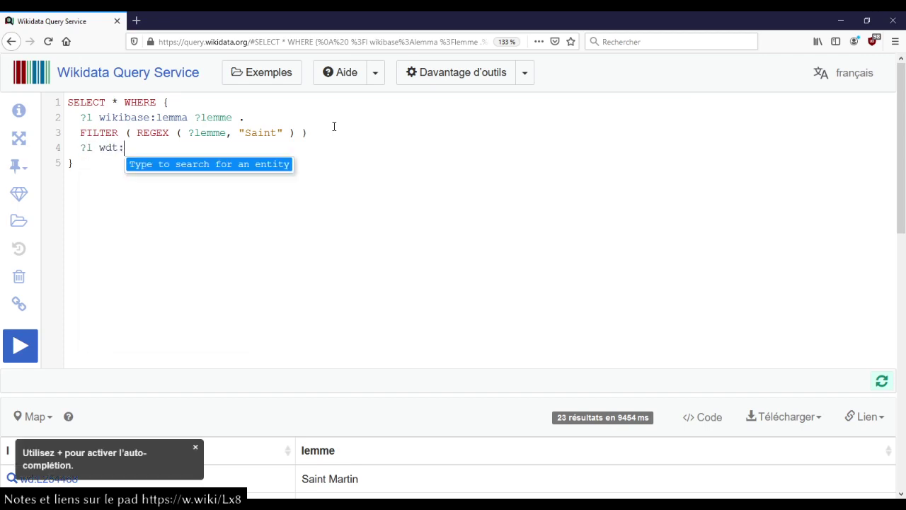
type("dérivé de")
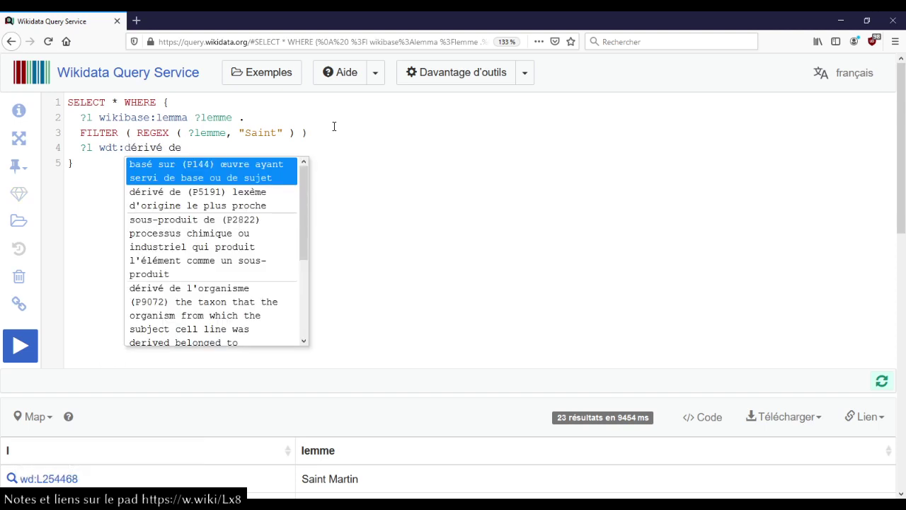
key("Down")
key("Return")
type("?et")
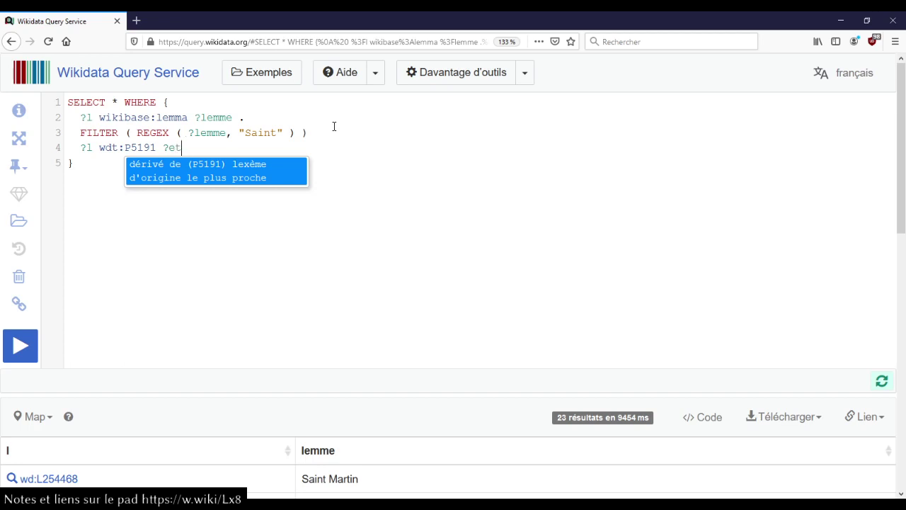
type("ym .")
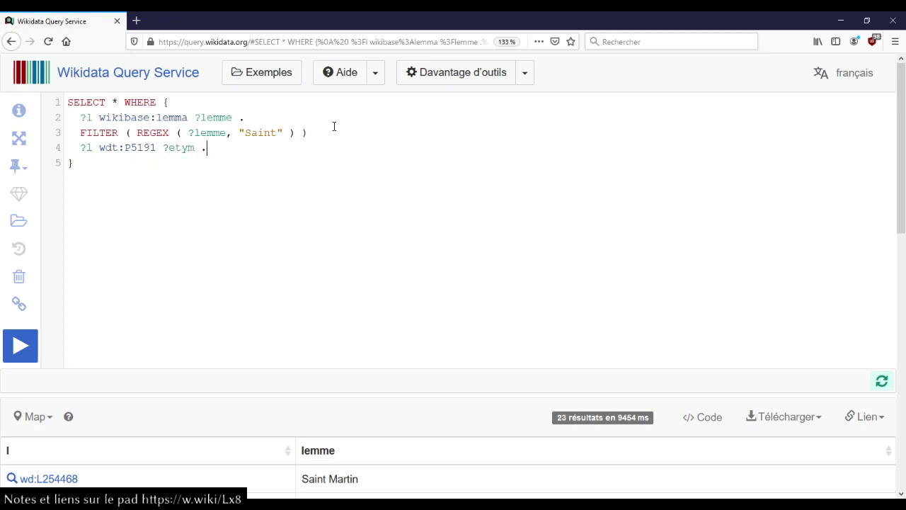
key("ctrl+Return")
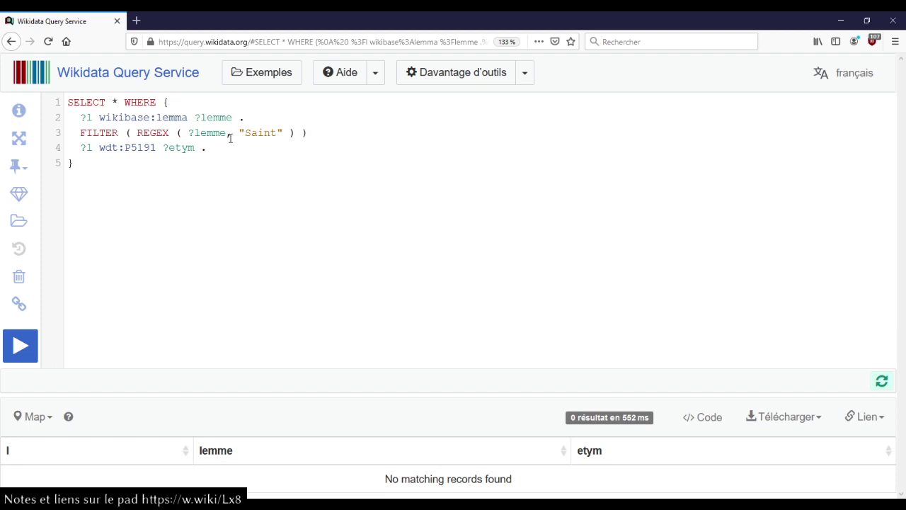
- Remove the line with the "Saint" regex filter from the query
key("Up")
key("End")
key("shift+Up")
key("BackSpace")
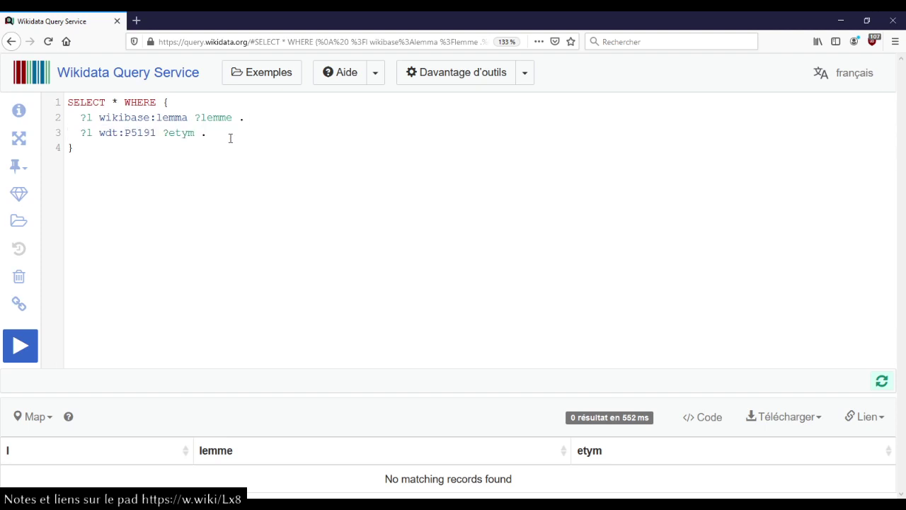
- Add the triple "?l ontolex:sense ?sense ." below the P5191 triple
key("Down")
key("Return")
type("?l ")
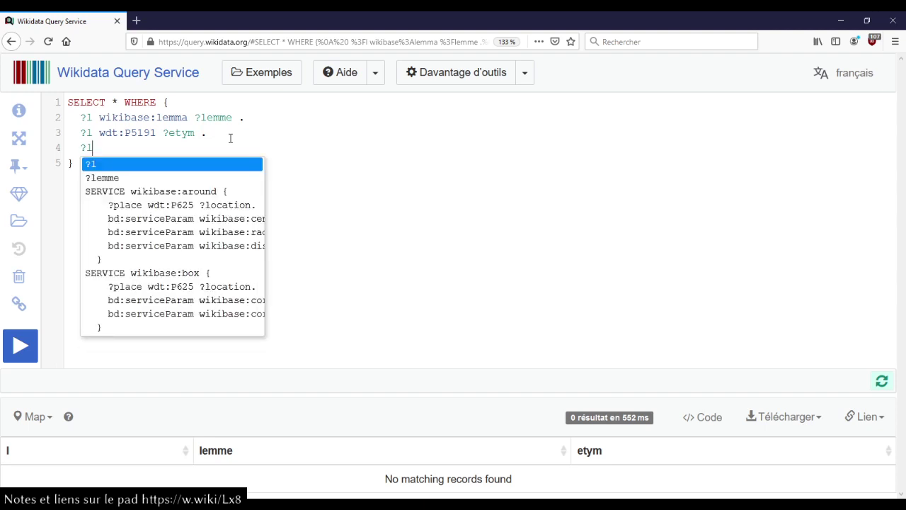
type("ontol")
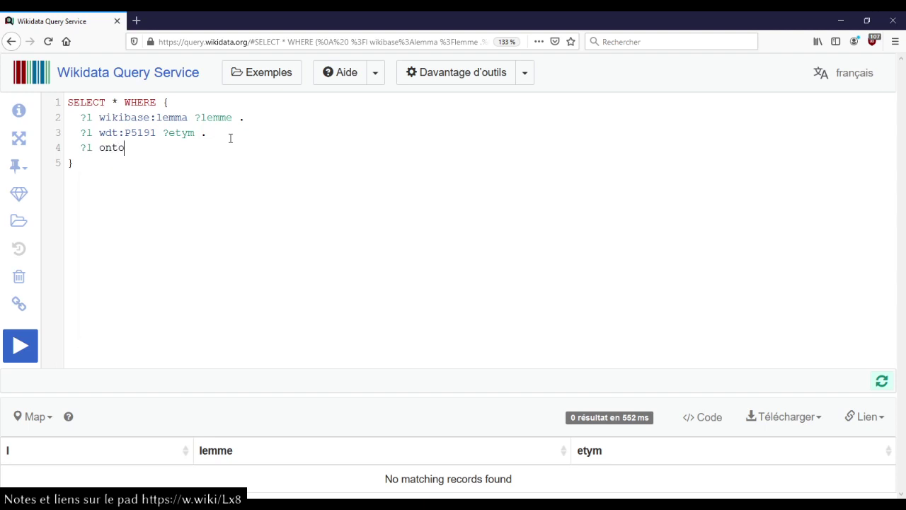
key("Down")
key("Down")
key("Down")
key("Down")
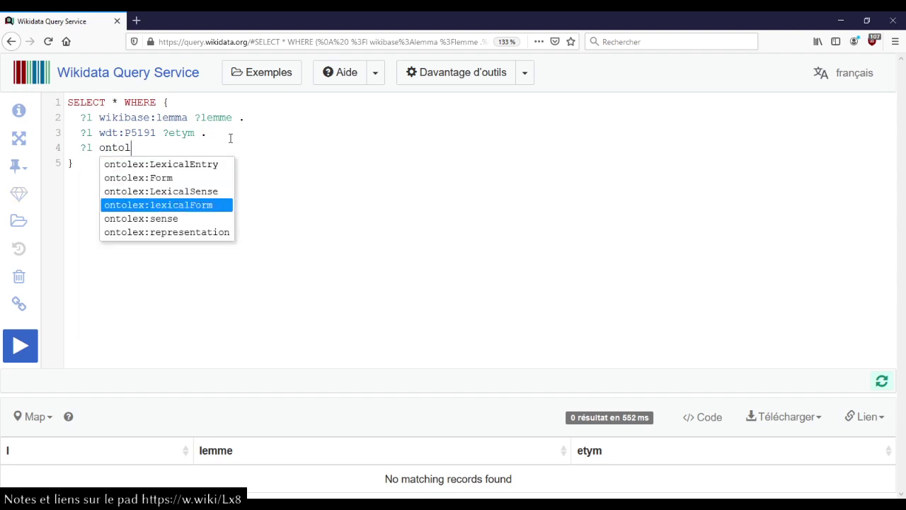
key("Return")
type("?sense .")
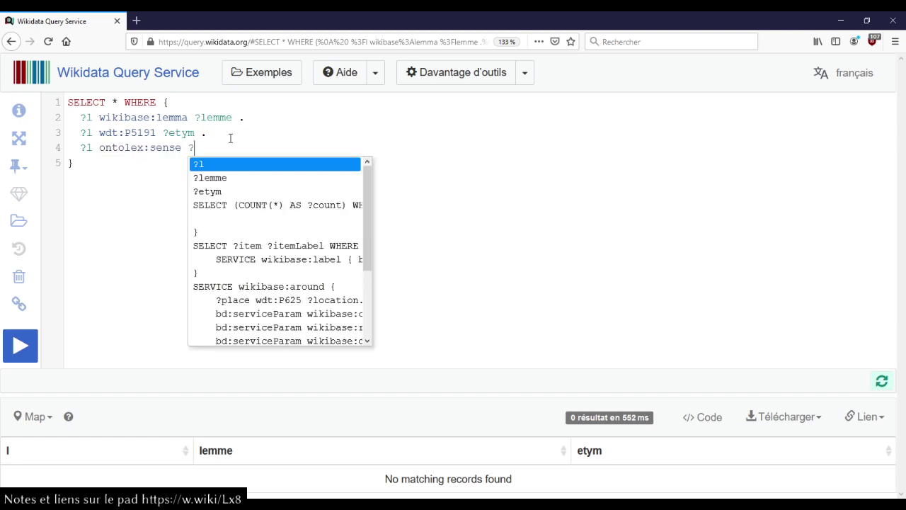
- Add the triple "?sense wdt:P5137/wdt:P625 ?coord ." linking each sense to its item's geographic coordinates, and run the query
key("Return")
type("?sense .")
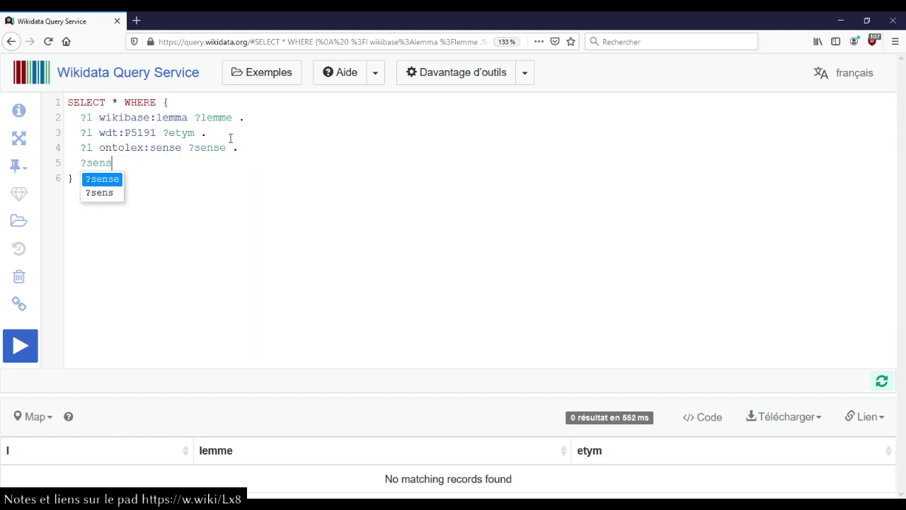
type("wd")
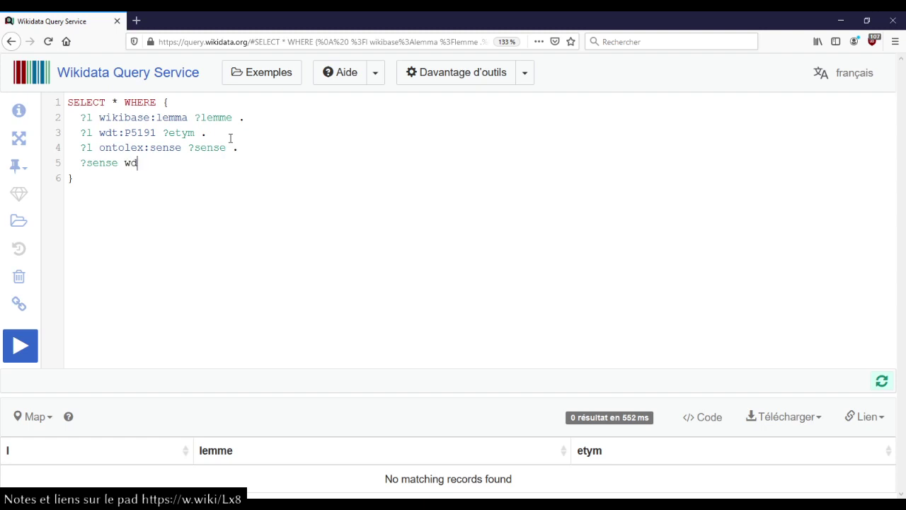
type("t:élément pour ce s")
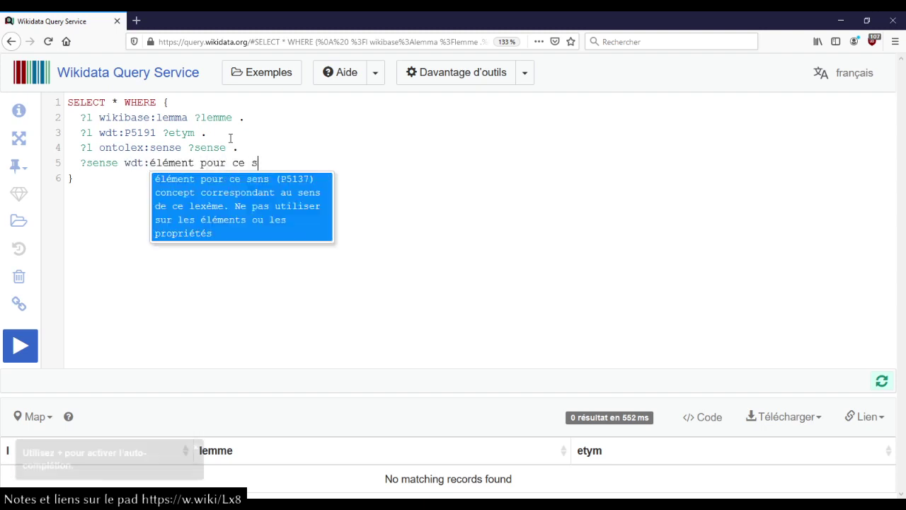
key("Return")
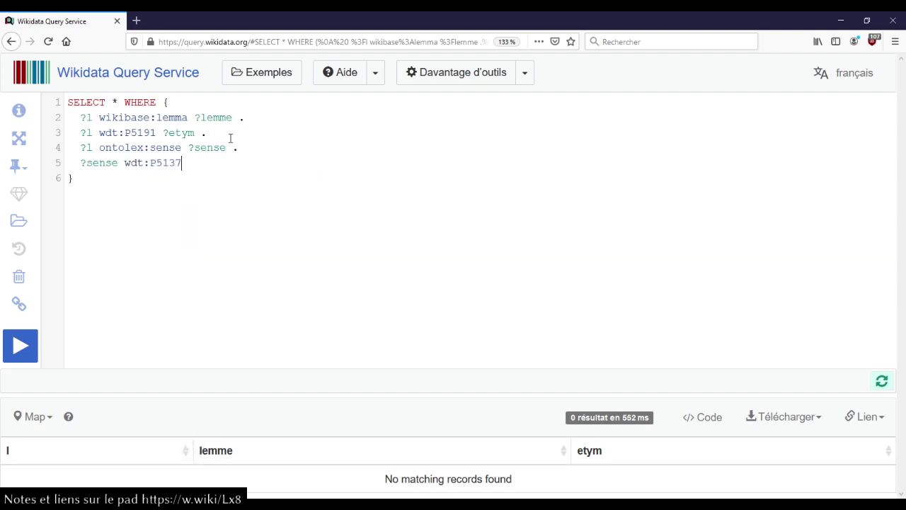
type("/wdt:")
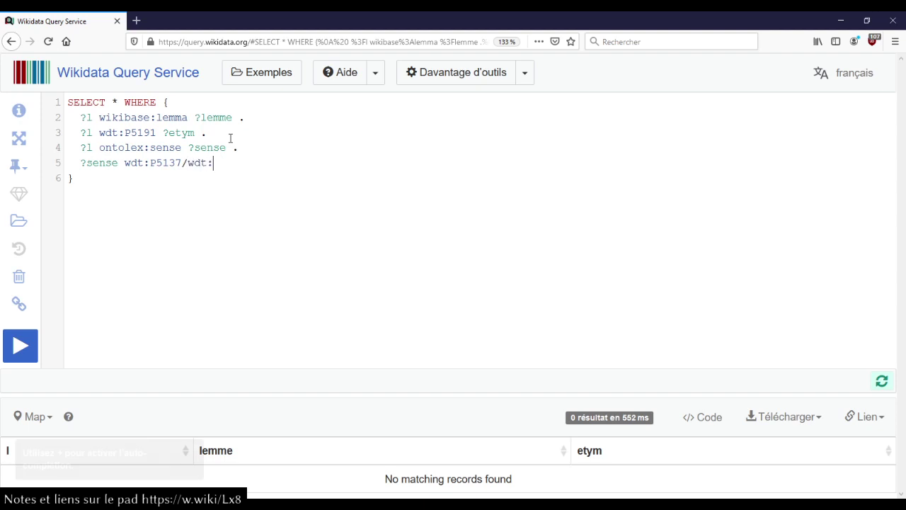
type("coord")
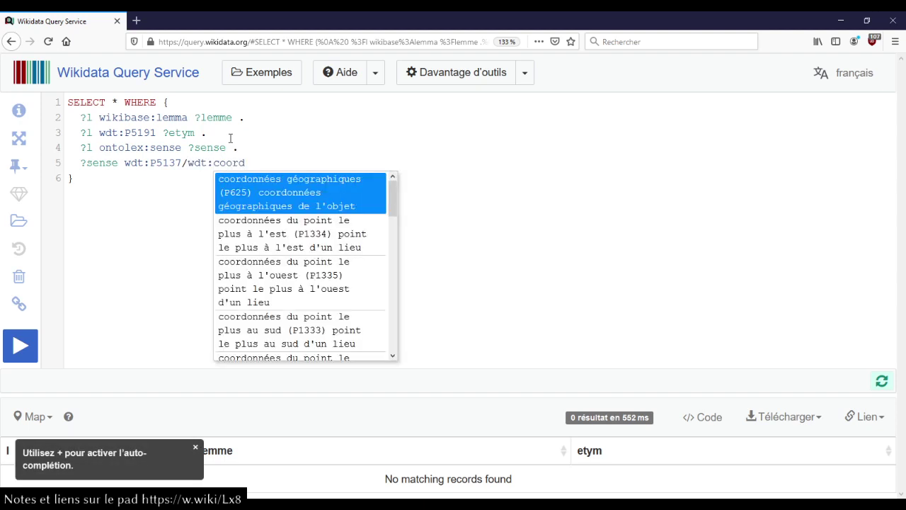
key("Return")
type("?")
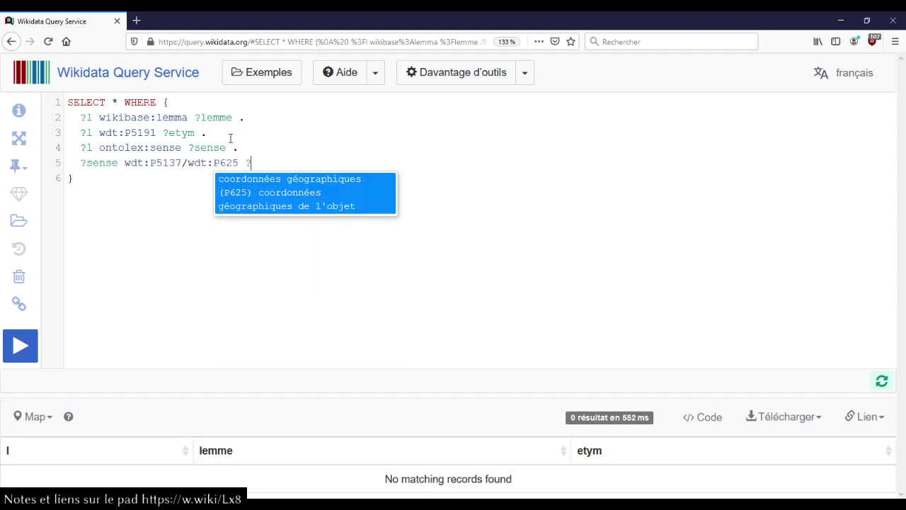
type("coord .")
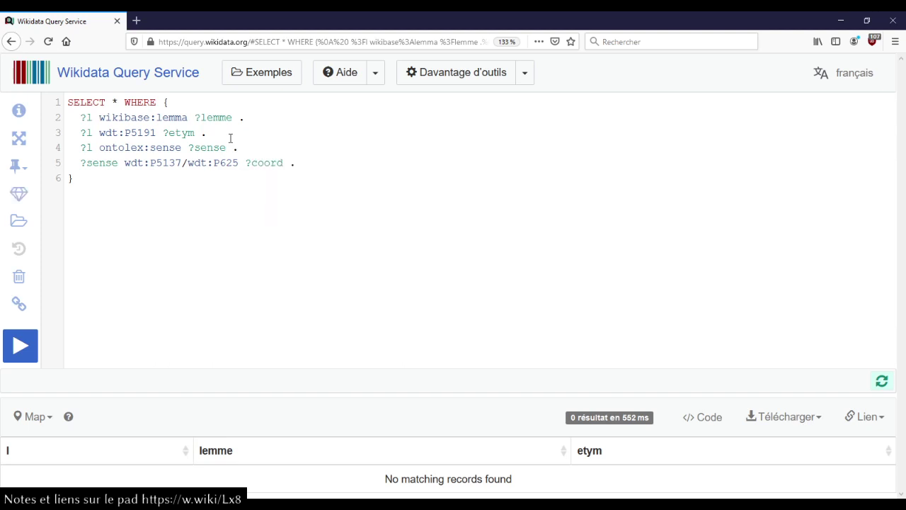
left_click(169, 133)
left_click(204, 163)
key("ctrl+Return")
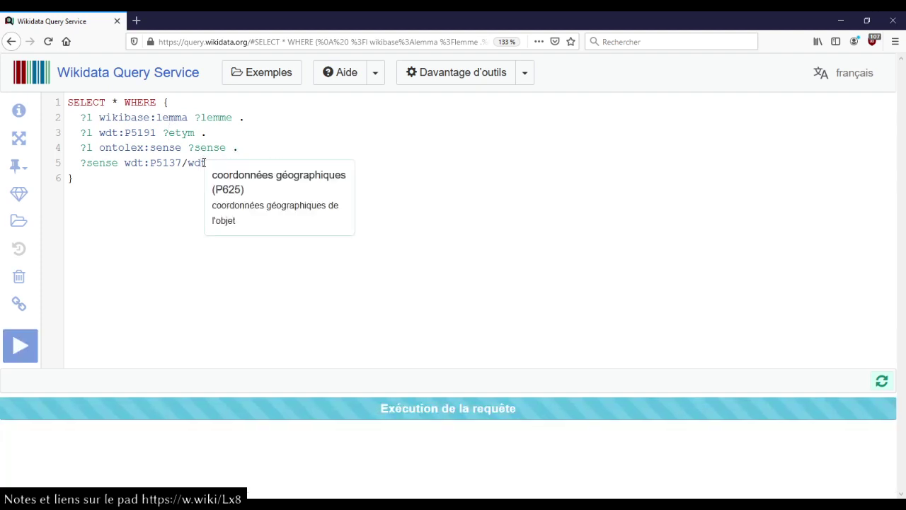
- Look through the lemmas, etymologies and coordinates in the query's result rows
scroll(414, 238, "down", 5)
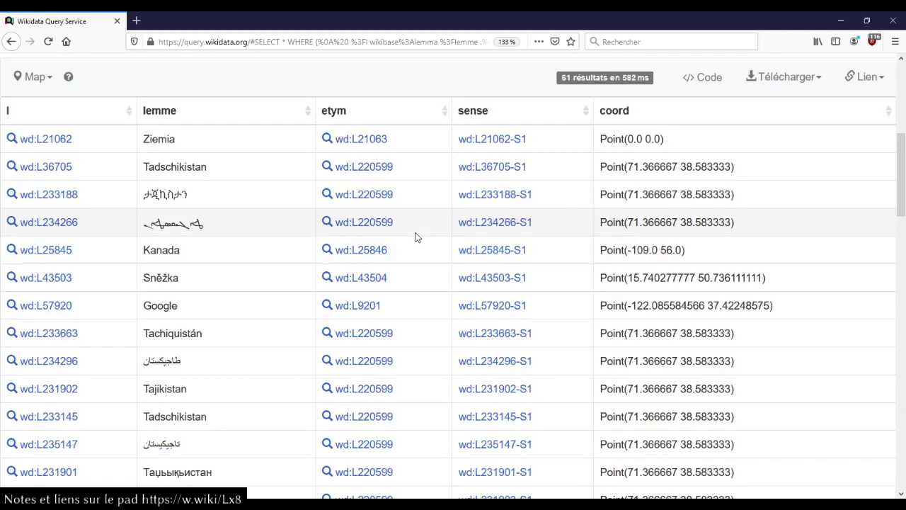
scroll(411, 233, "down", 15)
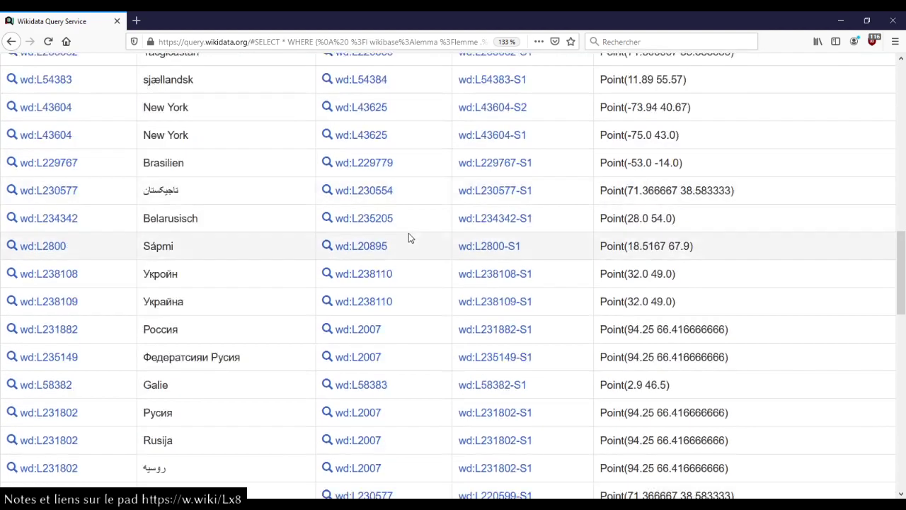
scroll(409, 236, "down", 5)
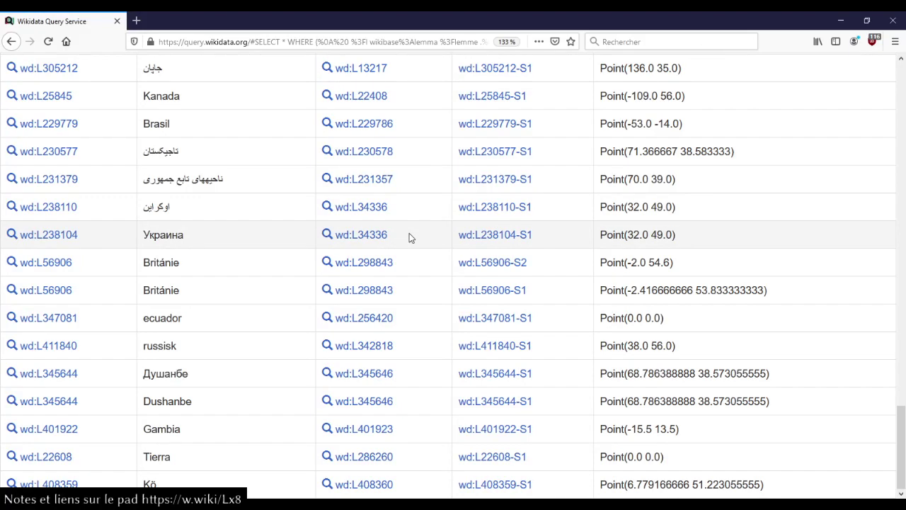
scroll(409, 238, "up", 20)
scroll(410, 238, "up", 4)
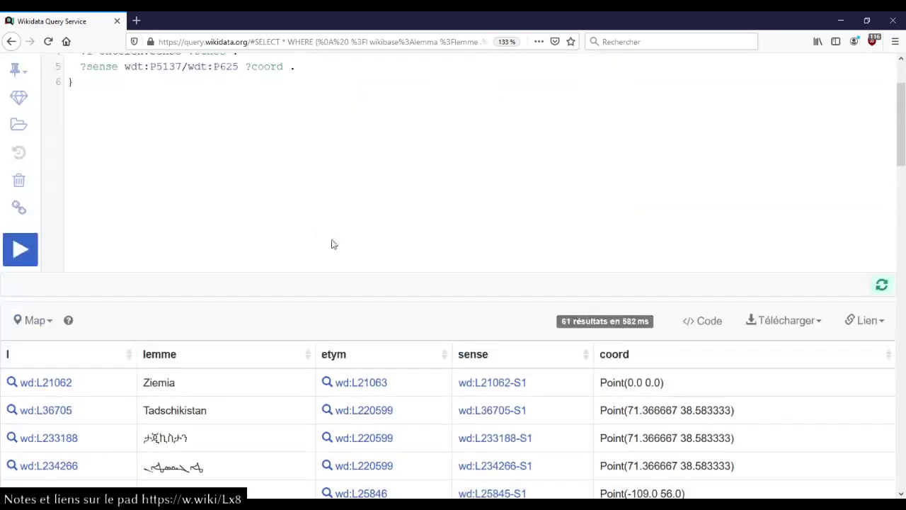
- Display the results as a map and examine where the points fall
left_click(21, 320)
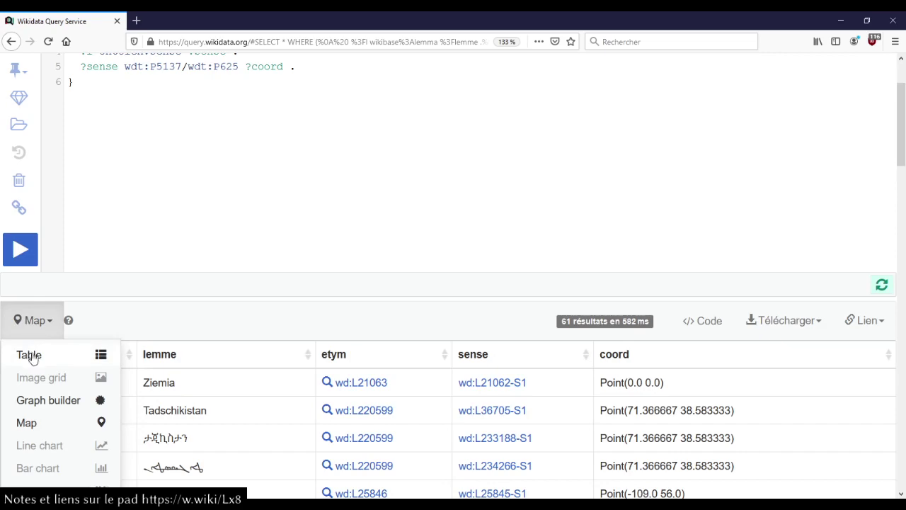
left_click(41, 423)
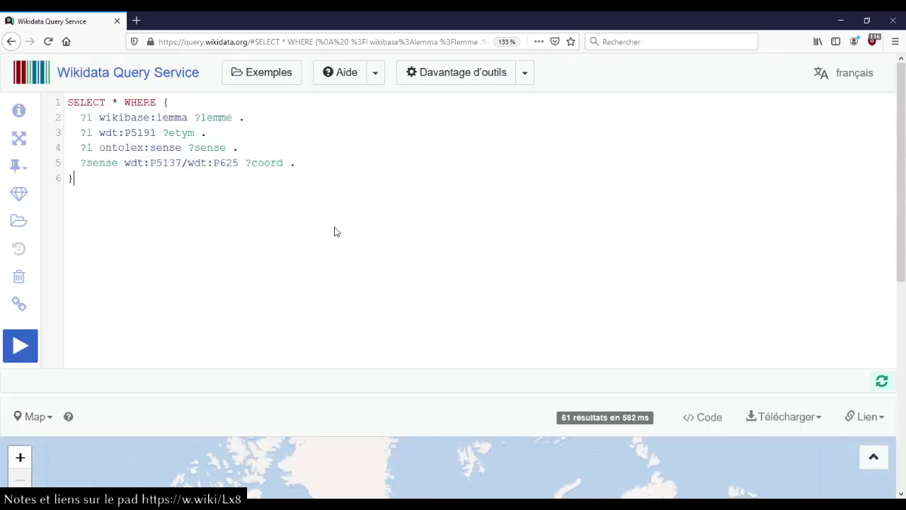
scroll(336, 225, "down", 5)
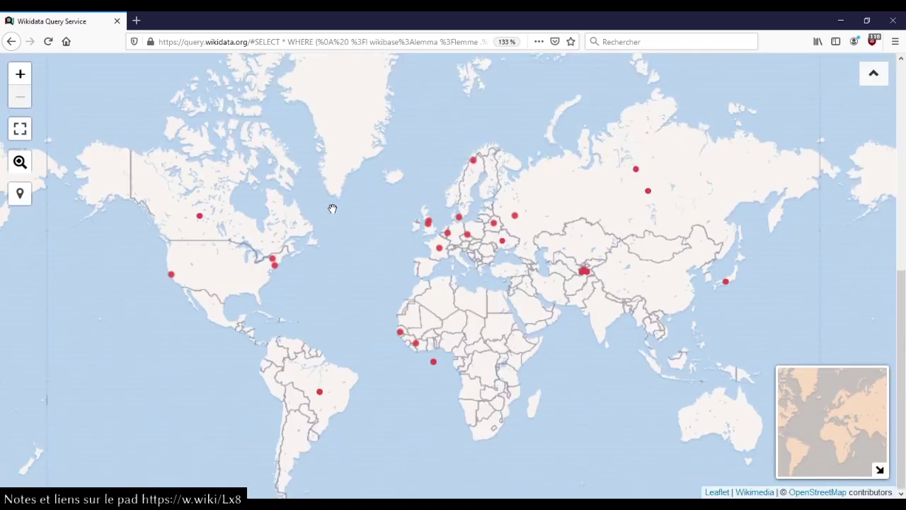
left_click_drag(903, 281, 903, 86)
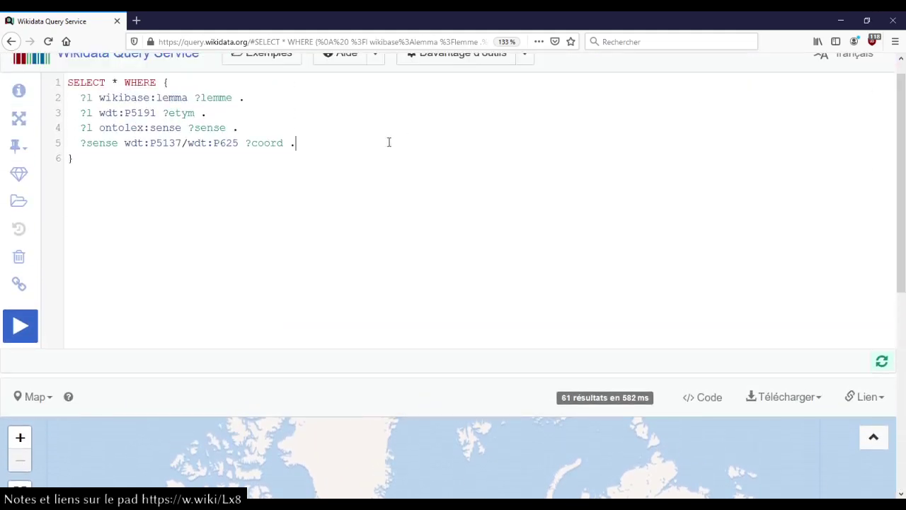
scroll(322, 160, "down", 5)
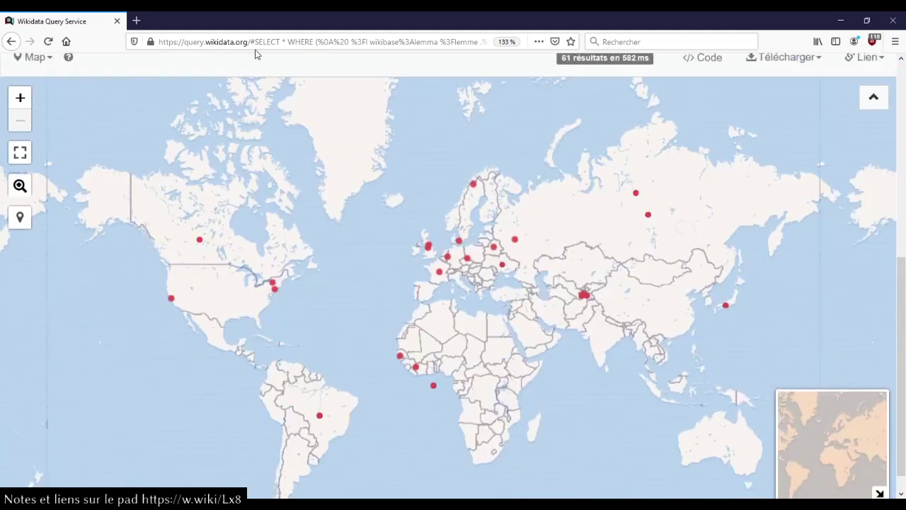
scroll(267, 80, "up", 3)
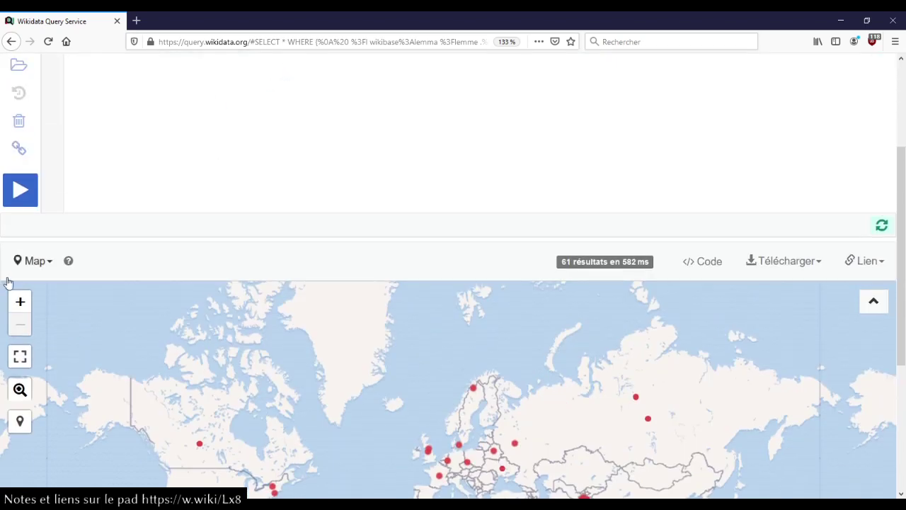
- Switch the results back to a table and sort it by the etym column to compare shared etymologies
left_click(36, 270)
left_click(46, 303)
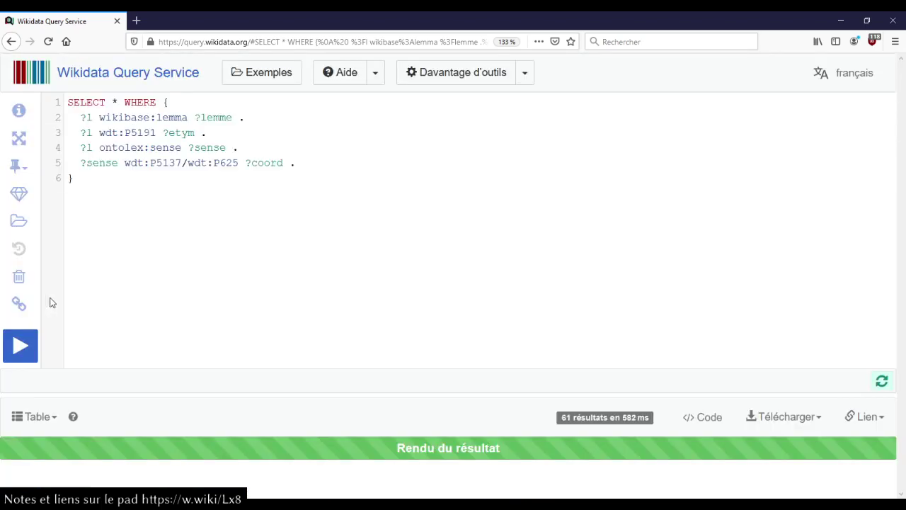
scroll(457, 273, "down", 5)
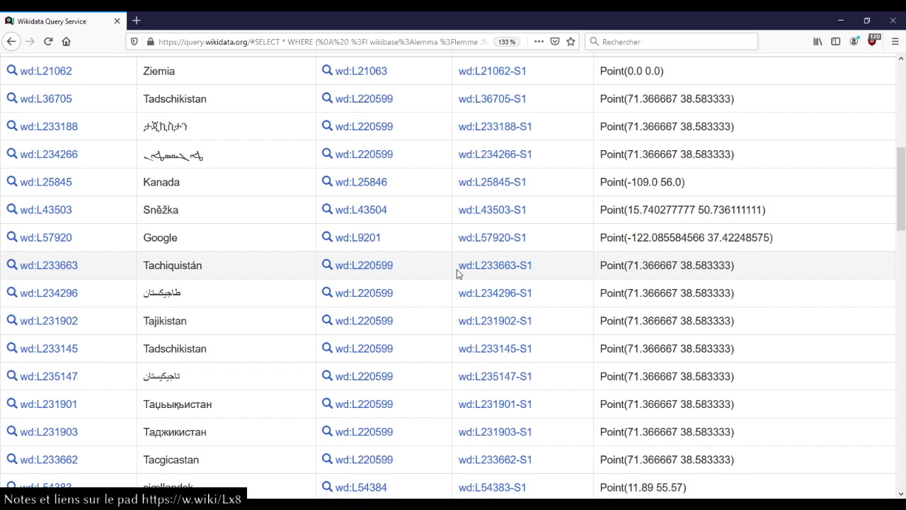
scroll(425, 271, "up", 3)
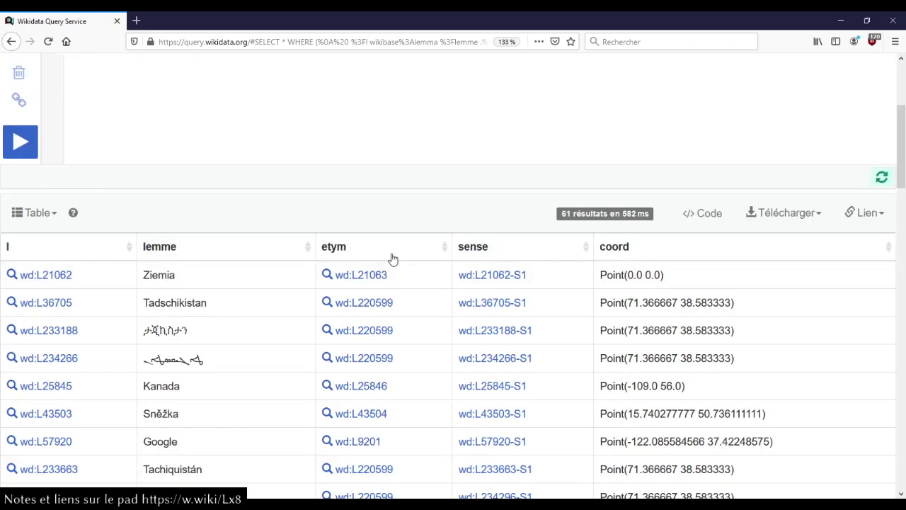
left_click(393, 258)
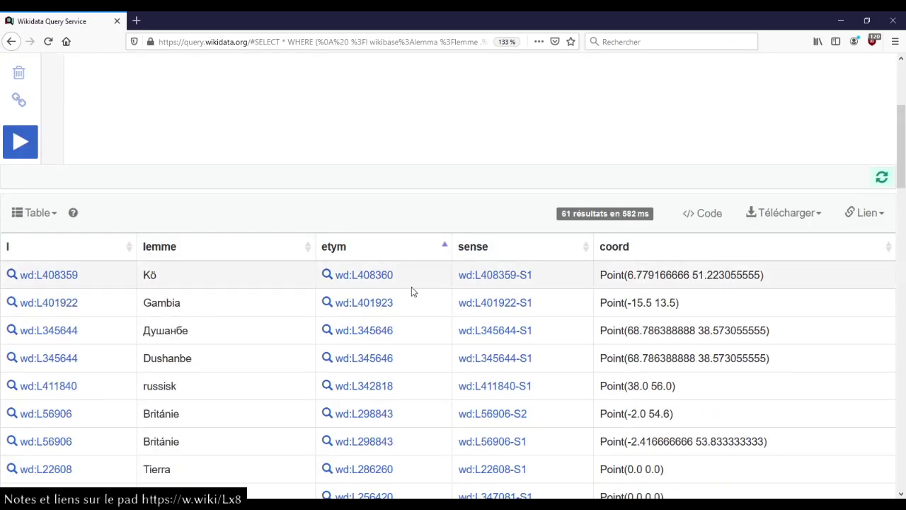
scroll(418, 305, "down", 10)
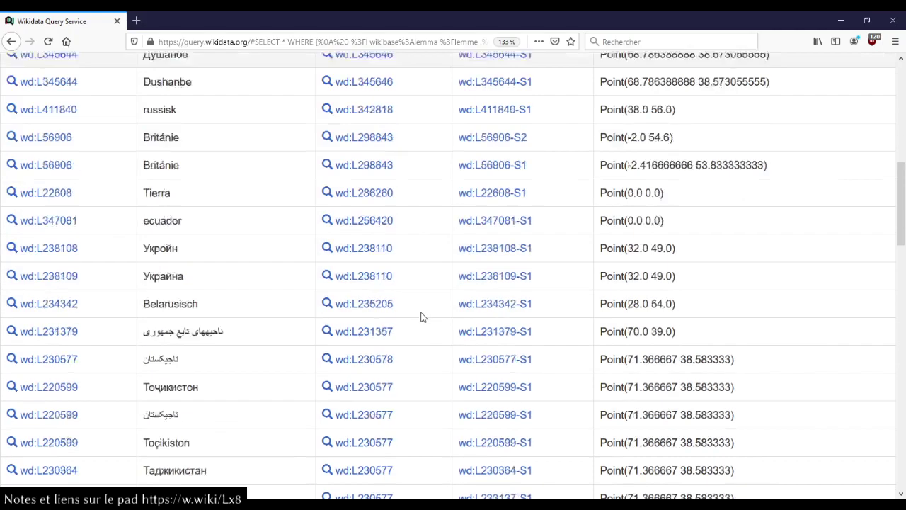
scroll(423, 317, "down", 10)
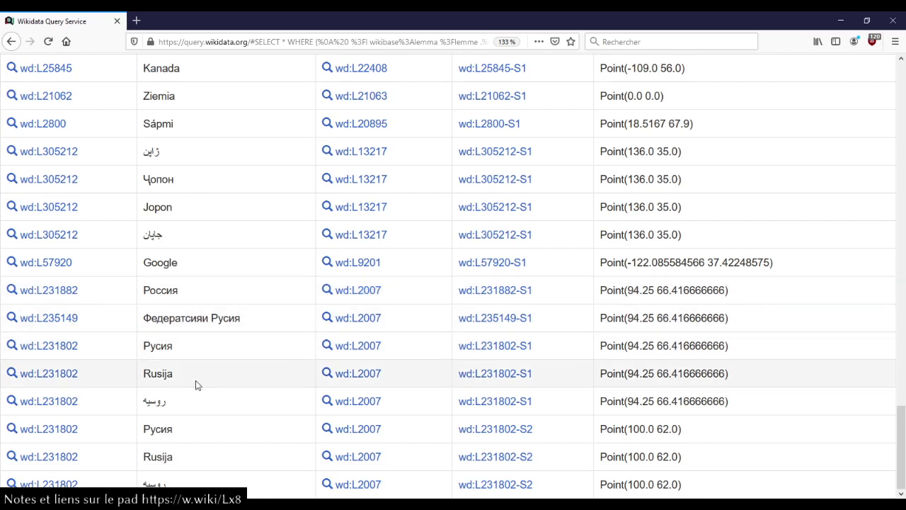
- Open the etymology lexeme L2007 from the Rusija row in a separate page, examine its statements and close it
middle_click(373, 374)
key("ctrl+Tab")
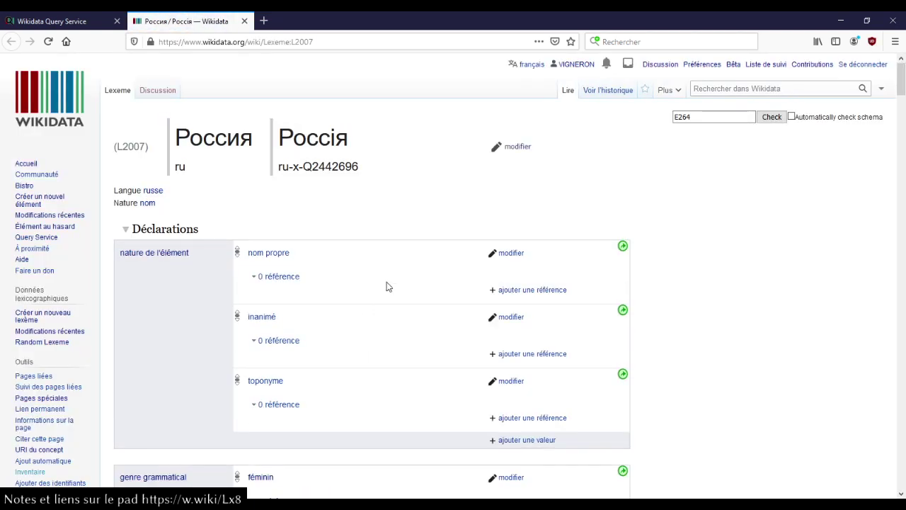
scroll(387, 286, "down", 3)
key("ctrl+w")
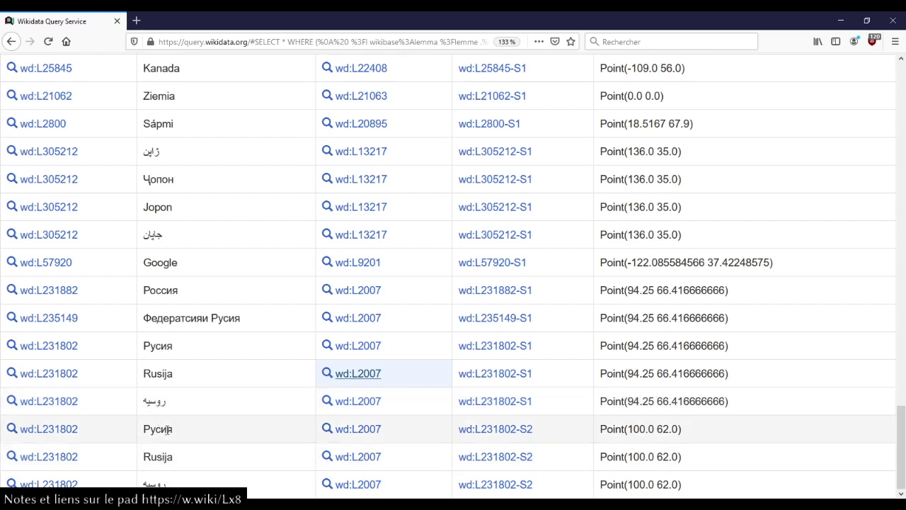
- Rename the ?etym variable to ?layer in the P5191 triple and rerun the query
scroll(225, 405, "up", 2)
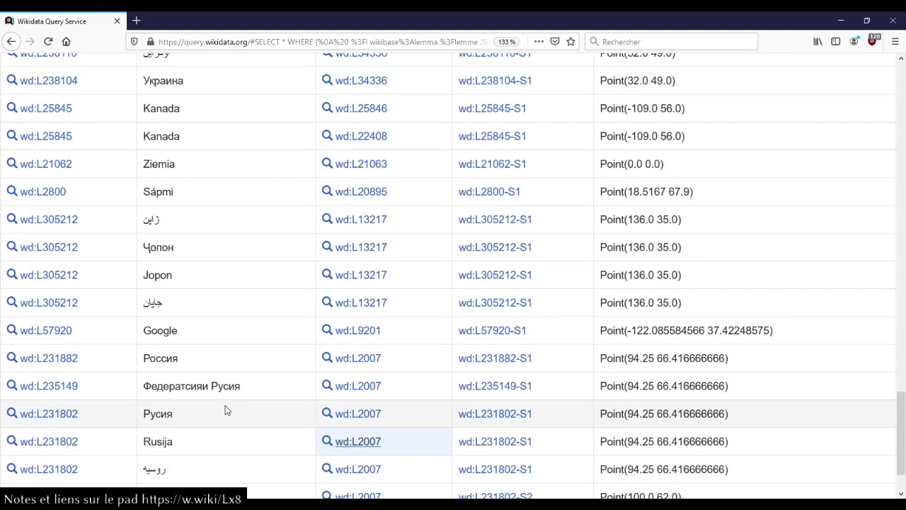
scroll(225, 405, "up", 6)
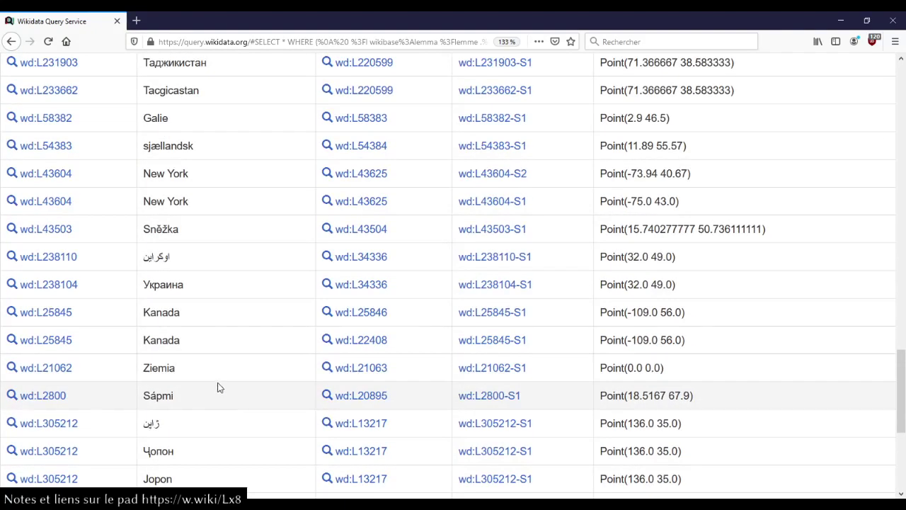
scroll(218, 387, "up", 20)
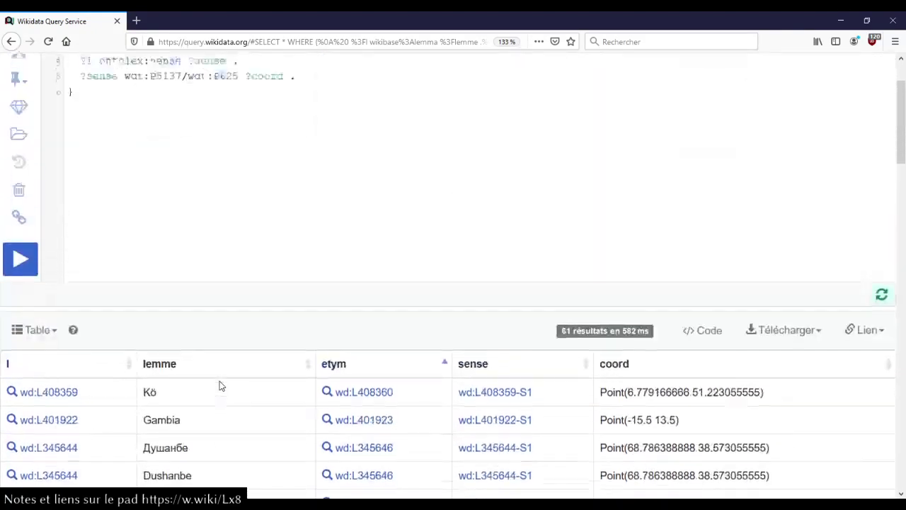
scroll(219, 386, "up", 3)
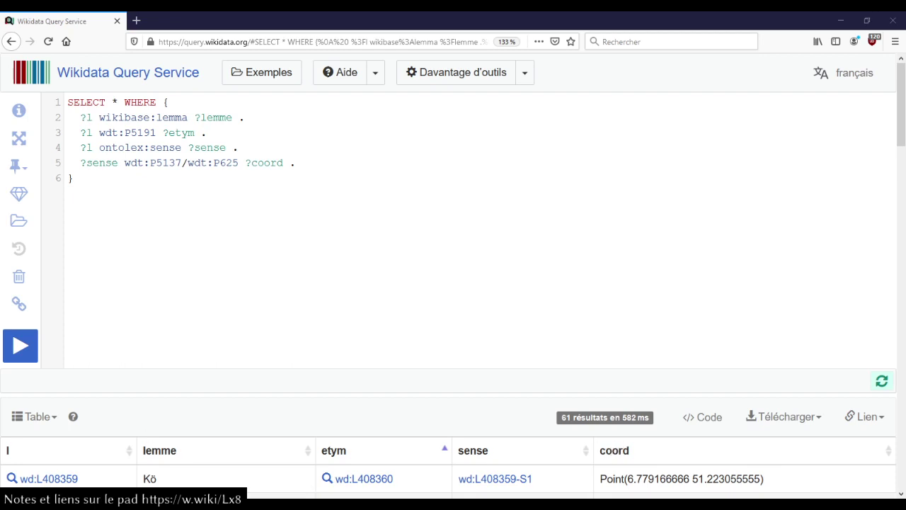
left_click(363, 348)
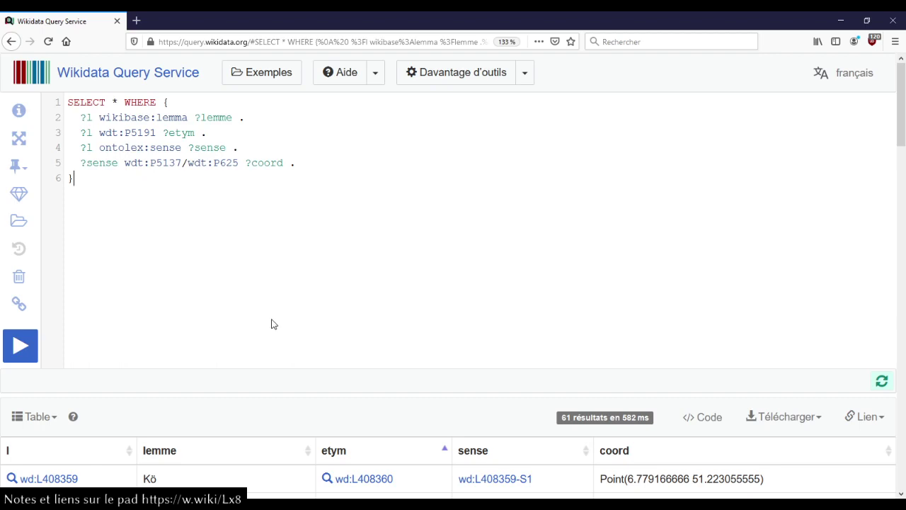
scroll(273, 323, "down", 5)
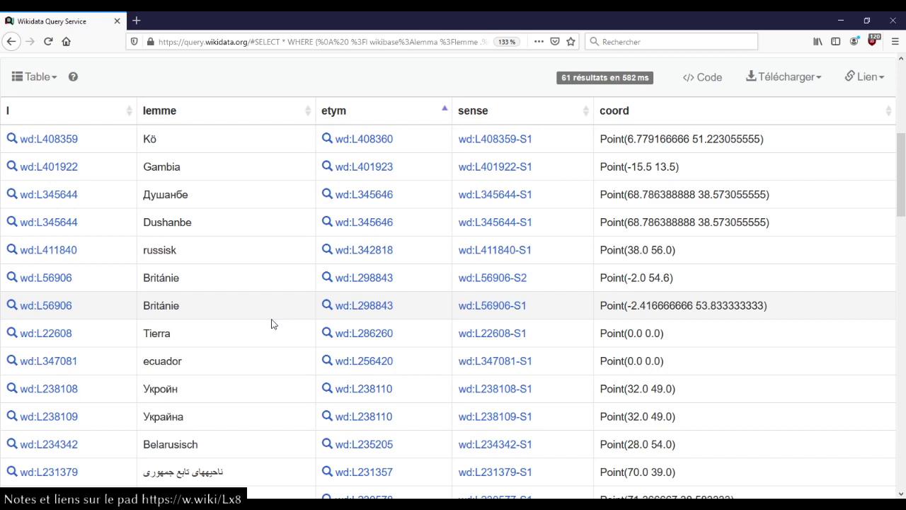
scroll(273, 324, "up", 5)
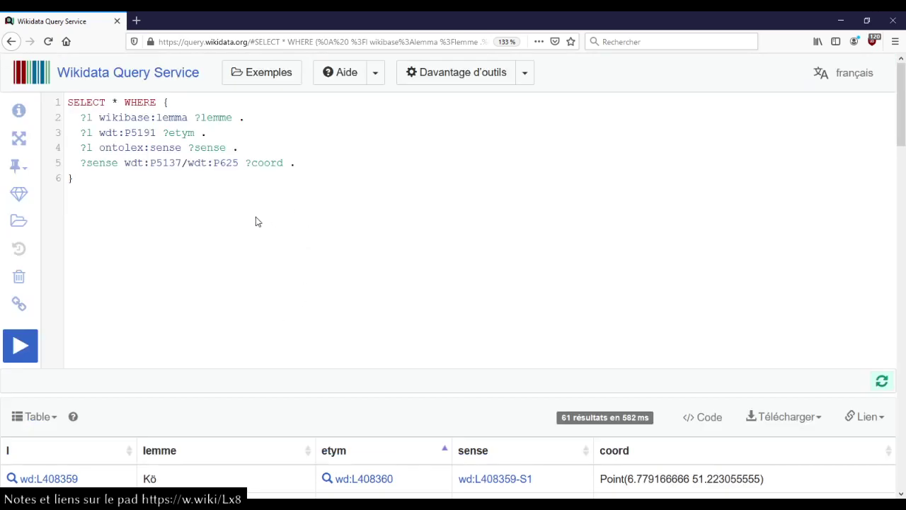
double_click(185, 132)
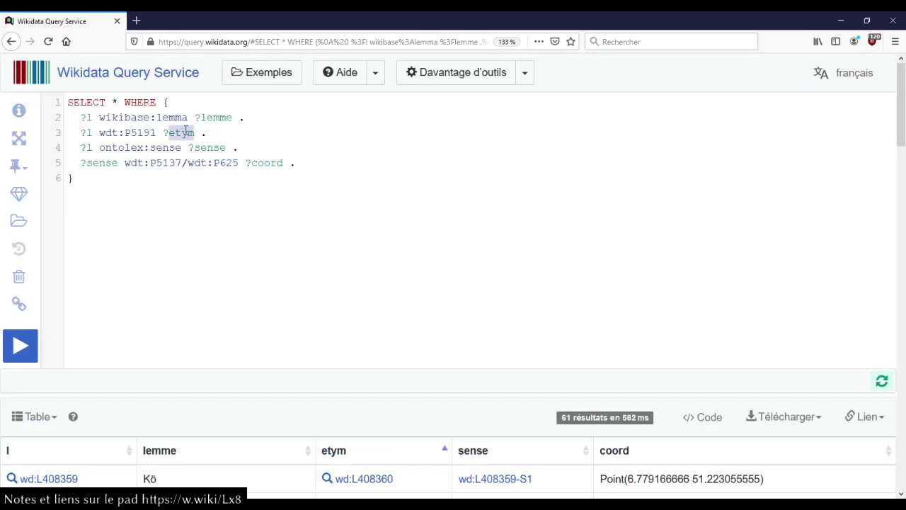
type("layer")
key("ctrl+Return")
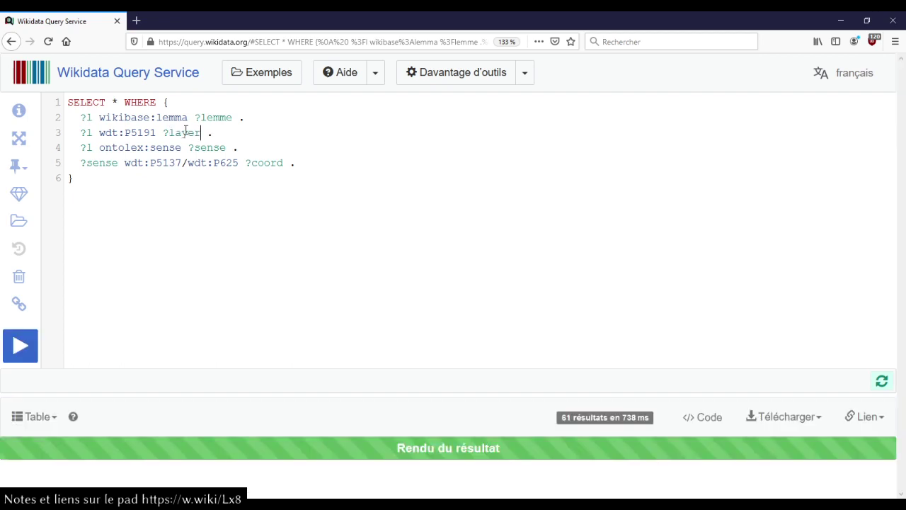
- Add the directive "#defaultView:Map" on a new line above SELECT and run the query
key("ctrl+Home")
key("Return")
key("Up")
type("#")
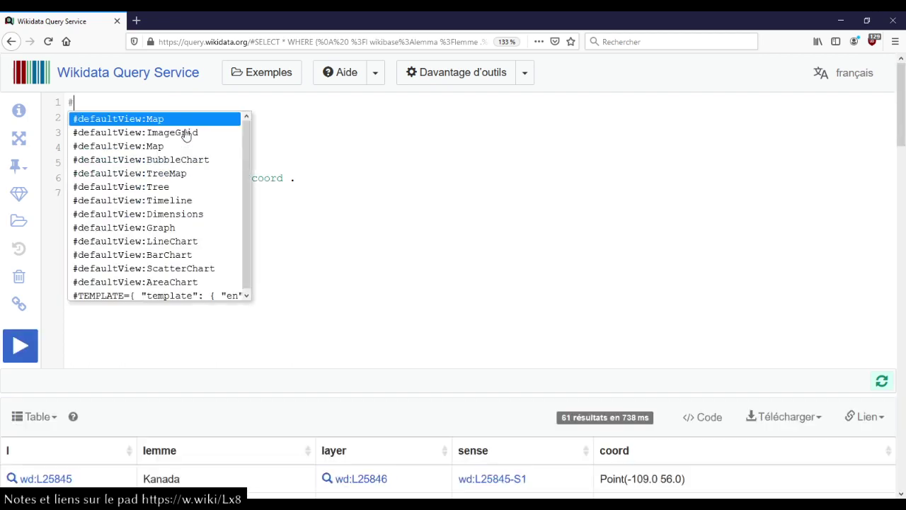
key("Return")
key("ctrl+Return")
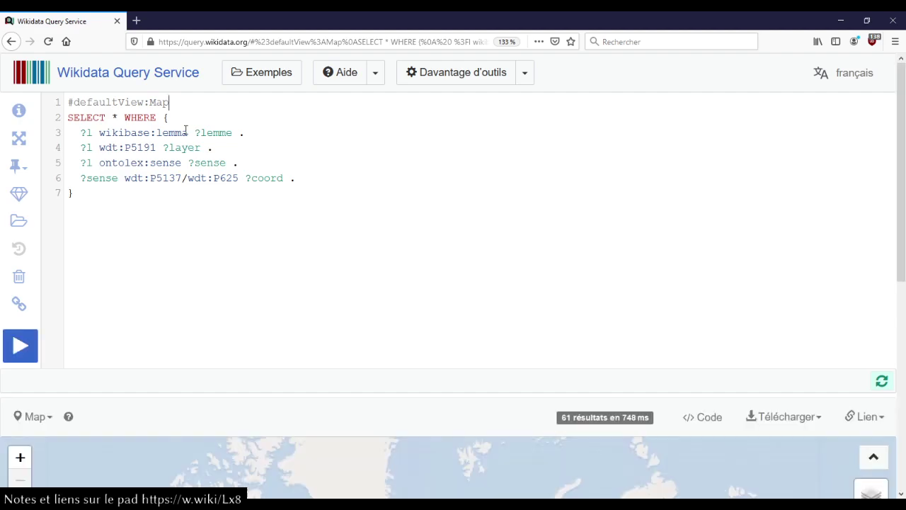
- Examine the coloured map points, checking those on the US east coast and zooming in on Europe
scroll(378, 227, "down", 5)
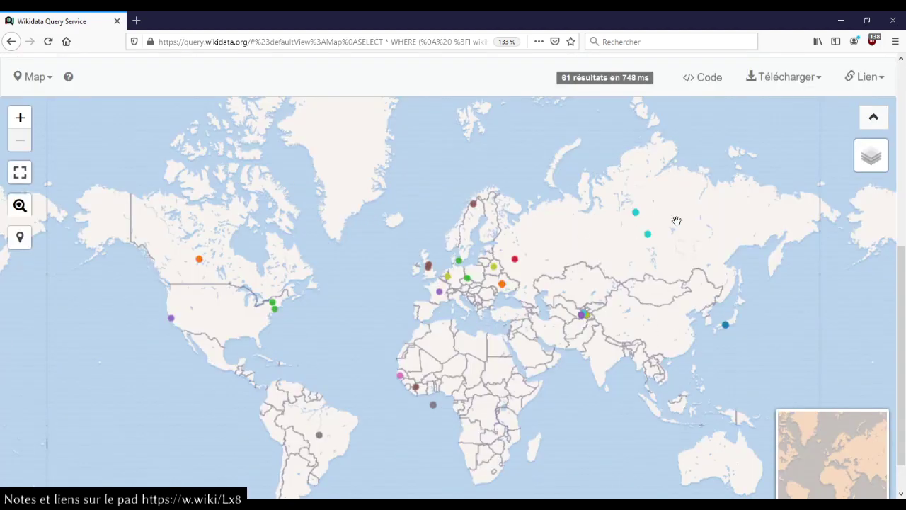
mouse_move(862, 158)
left_click(274, 310)
left_click(274, 312)
left_click(274, 310)
left_click(330, 317)
scroll(425, 269, "up", 3)
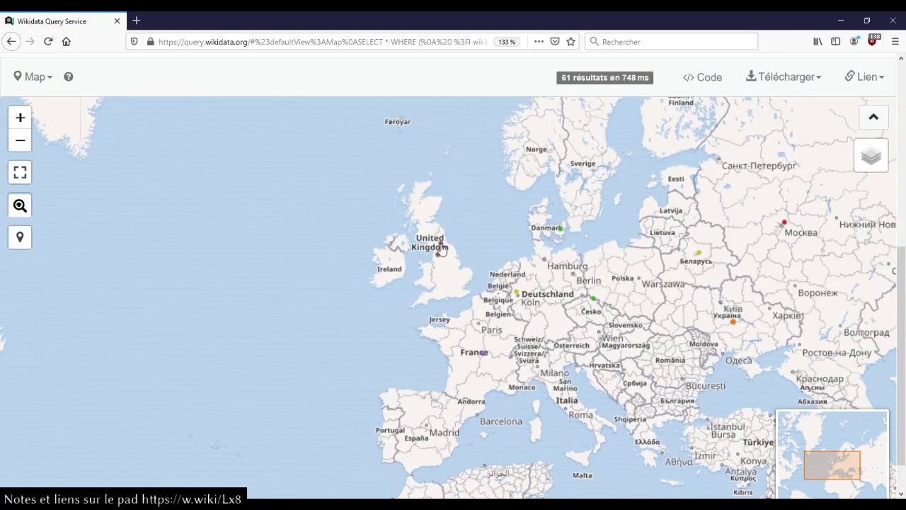
- View the details of the two Británie points in the United Kingdom and zoom in on them
left_click(441, 248)
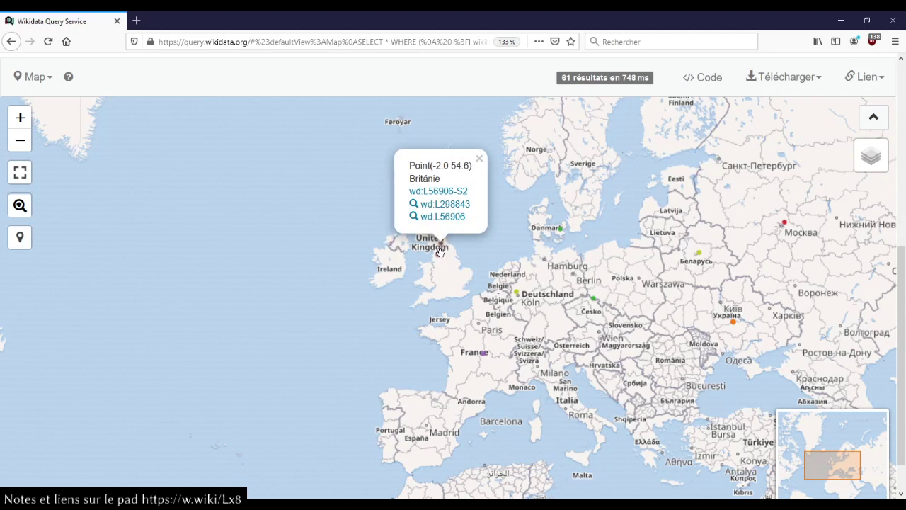
left_click(440, 260)
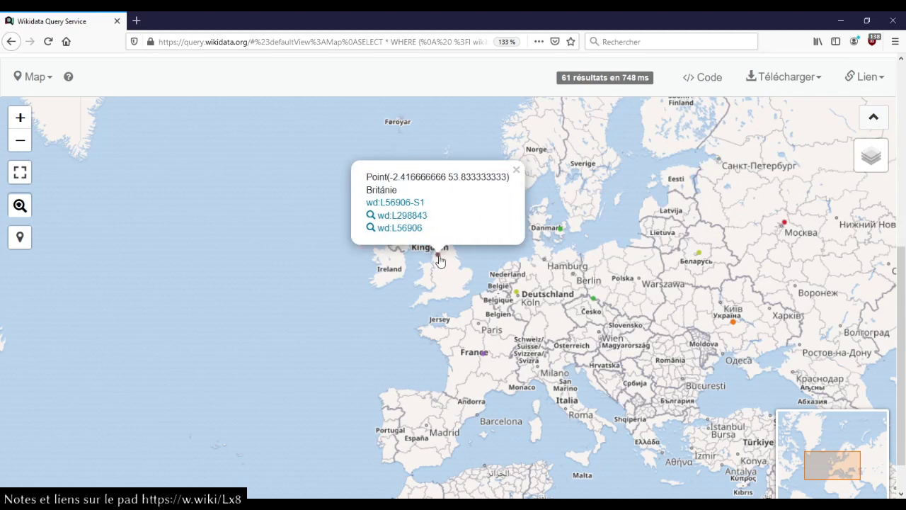
left_click(454, 262)
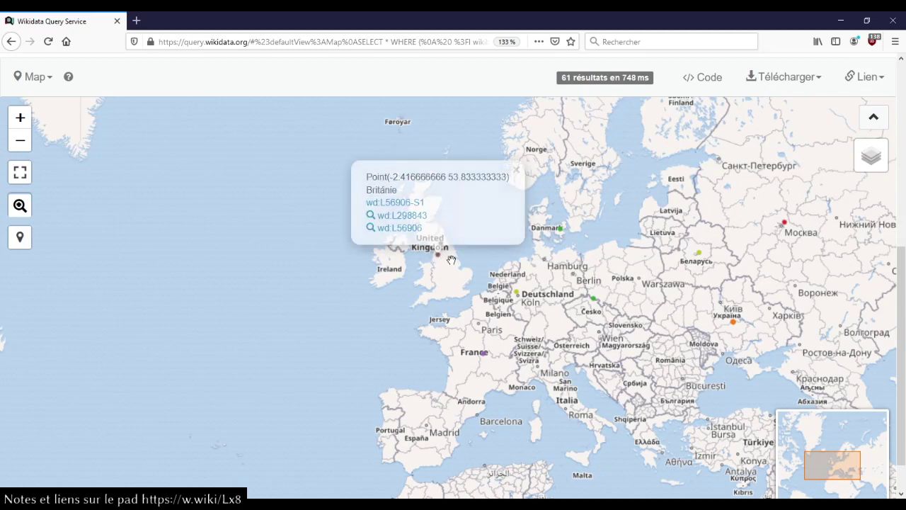
scroll(439, 250, "up", 2)
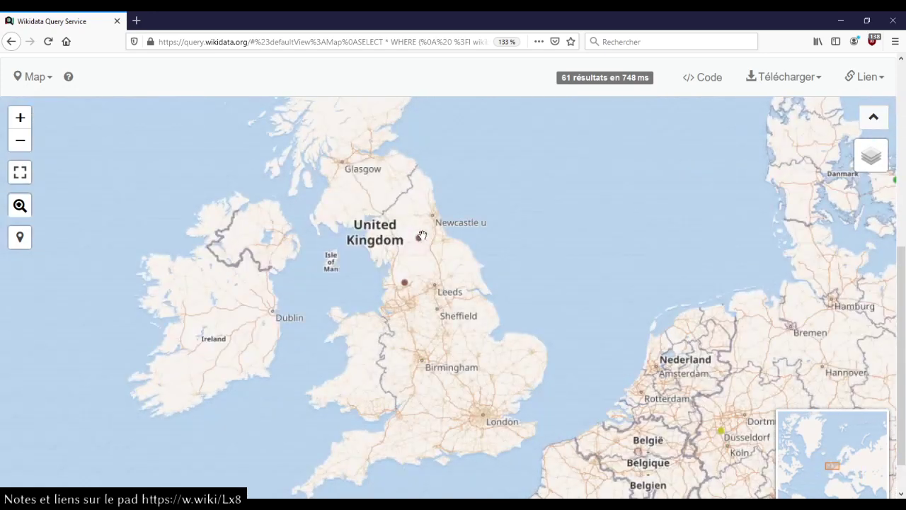
- Open lexemes L298843 and L56906 from the northern Británie point and L298843 from the southern one, each in a new browser tab
left_click(420, 240)
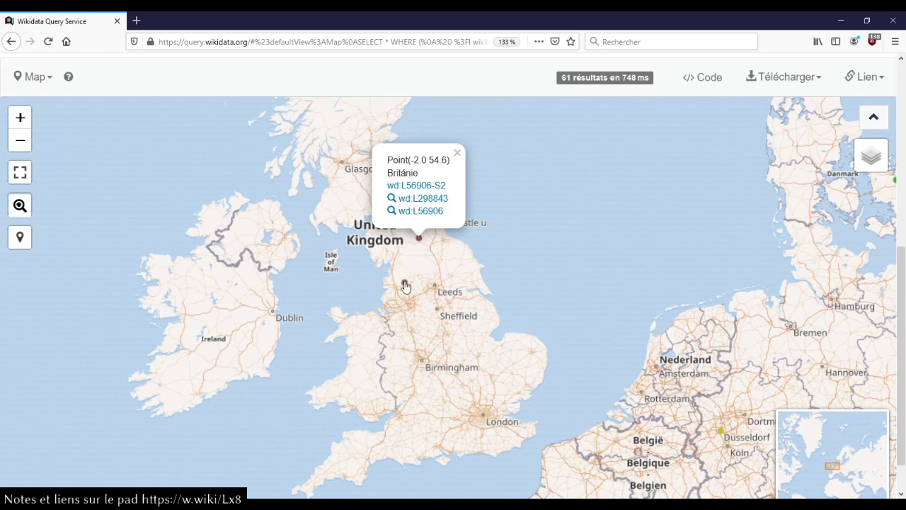
middle_click(425, 200)
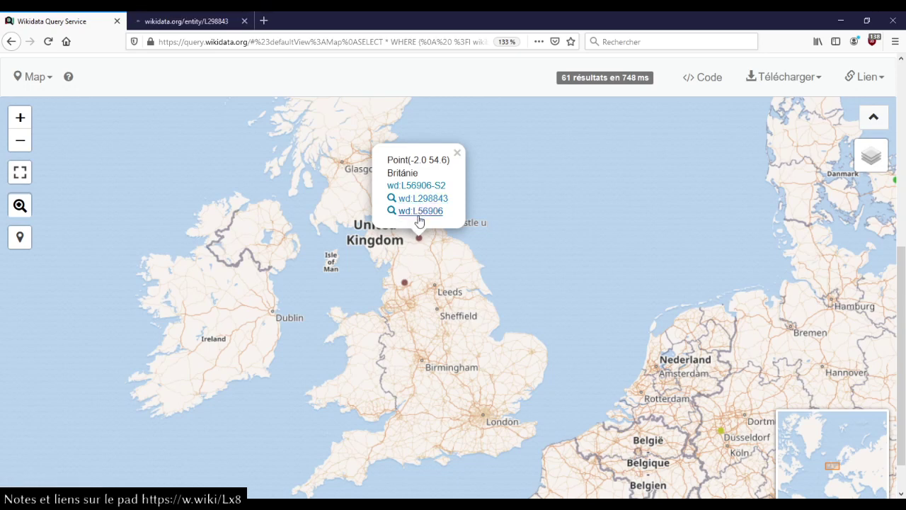
middle_click(419, 211)
left_click(404, 284)
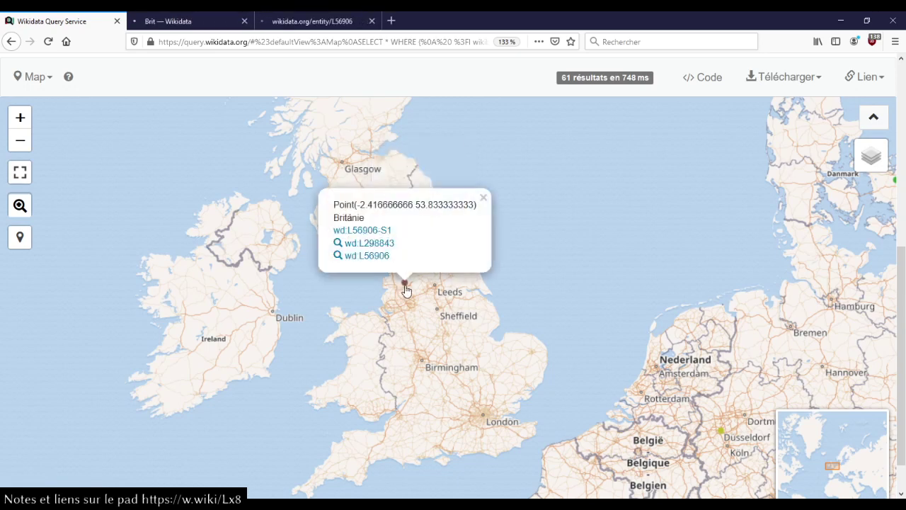
middle_click(377, 244)
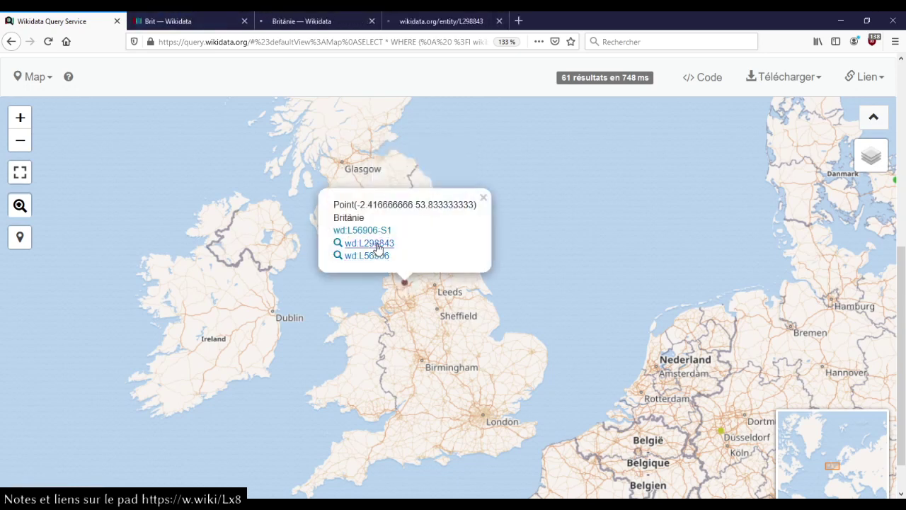
- Review the Brit and Británie lexeme pages and open the item "les pays qui font partis britannique" linked to the sense of Brit
key("ctrl+Tab")
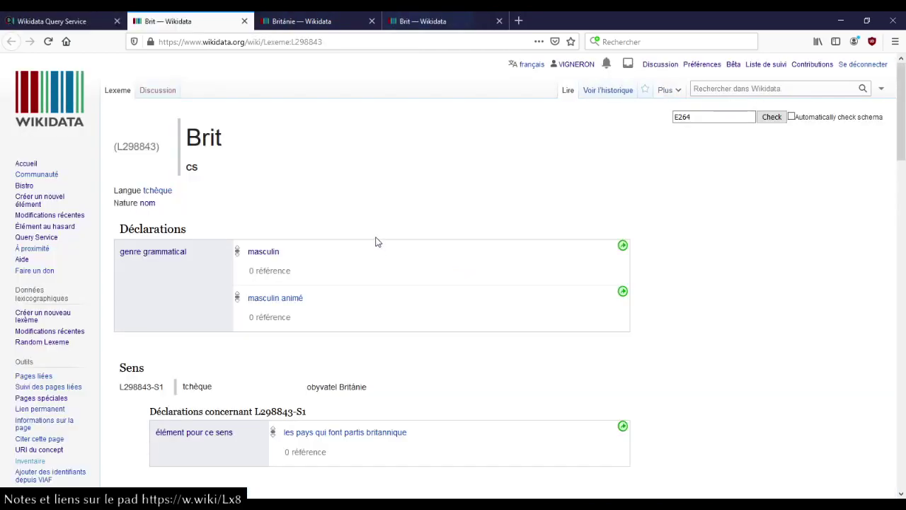
key("ctrl+Tab")
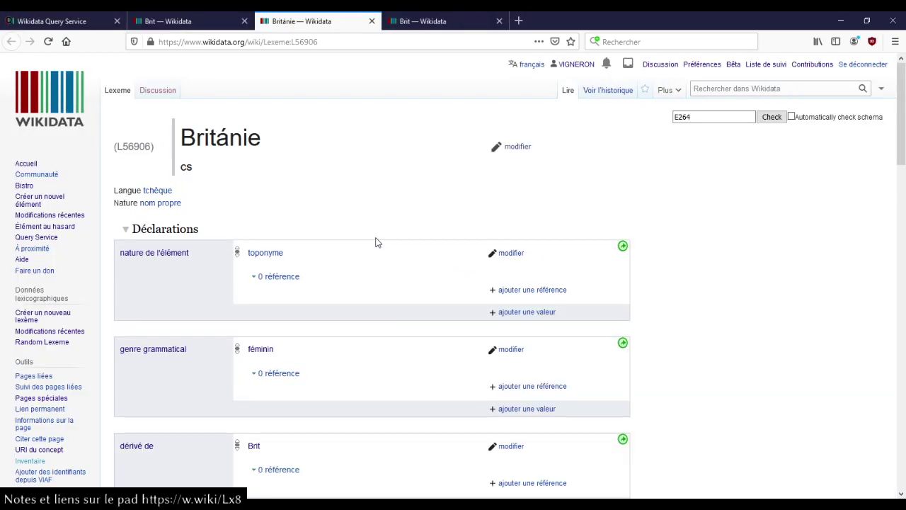
scroll(377, 243, "down", 4)
scroll(377, 243, "up", 4)
key("ctrl+Tab")
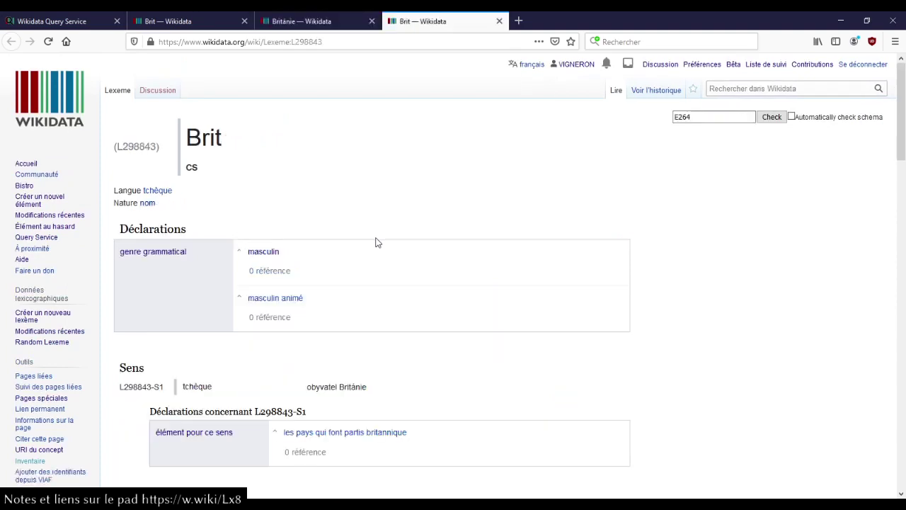
scroll(377, 243, "down", 5)
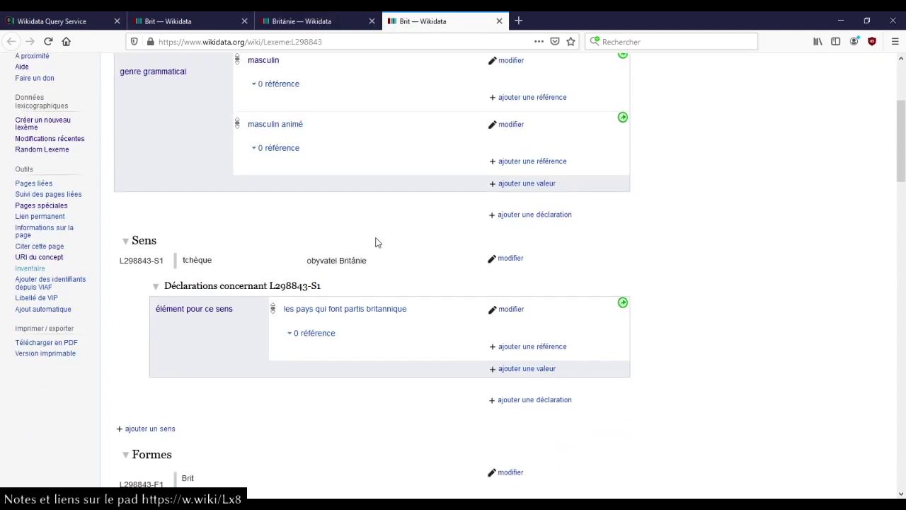
left_click(359, 312)
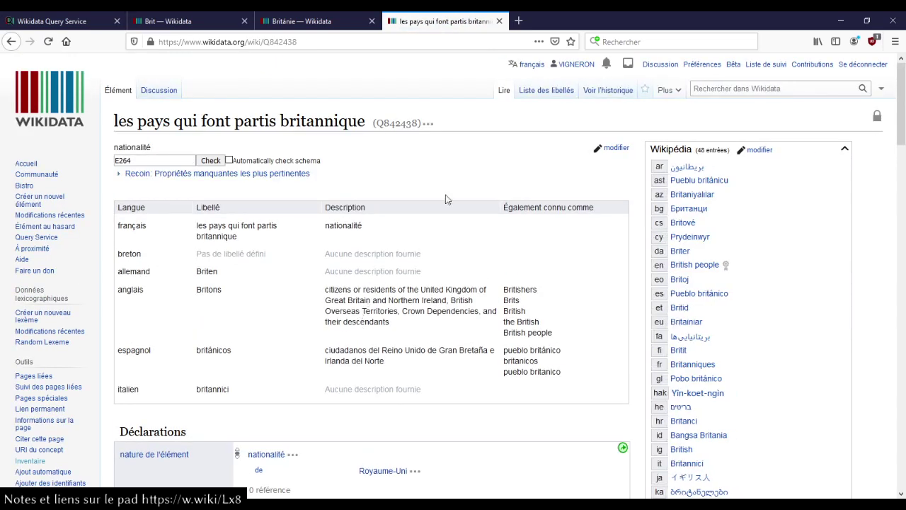
- Look through the revision history of item Q842438 and open its oldest listed version, dated 16 September 2019 at 21:21
left_click(603, 95)
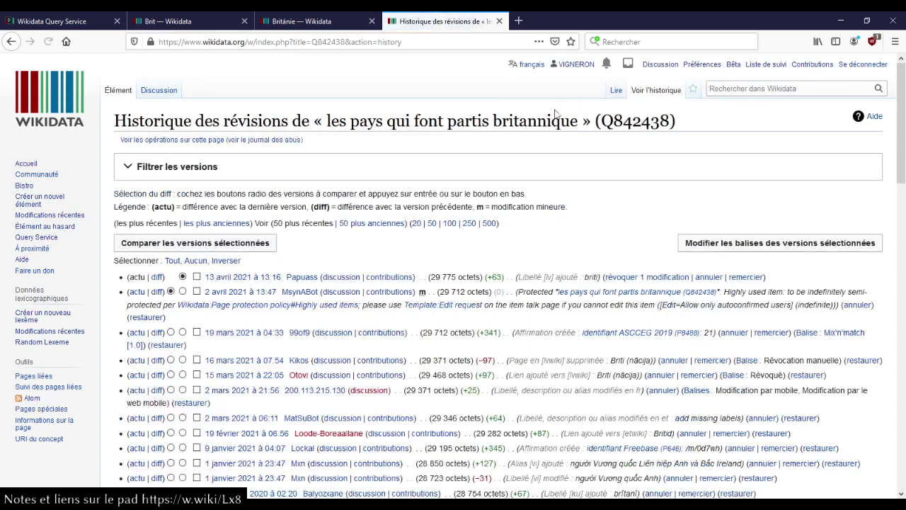
scroll(423, 193, "down", 1)
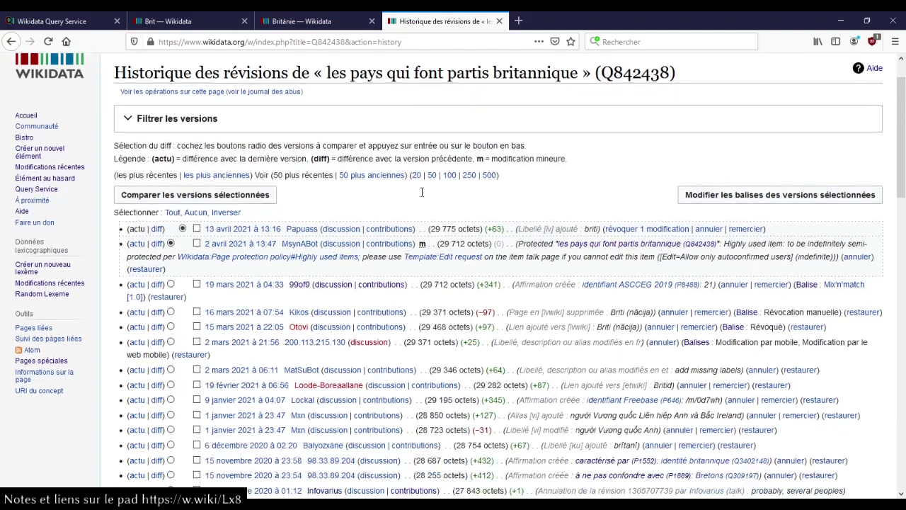
scroll(423, 195, "down", 4)
scroll(423, 194, "down", 4)
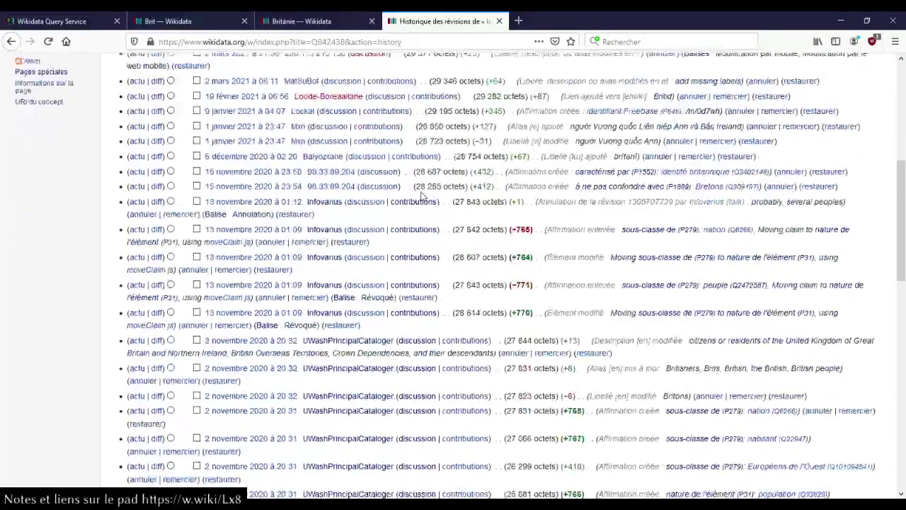
key("ctrl+f")
type("British")
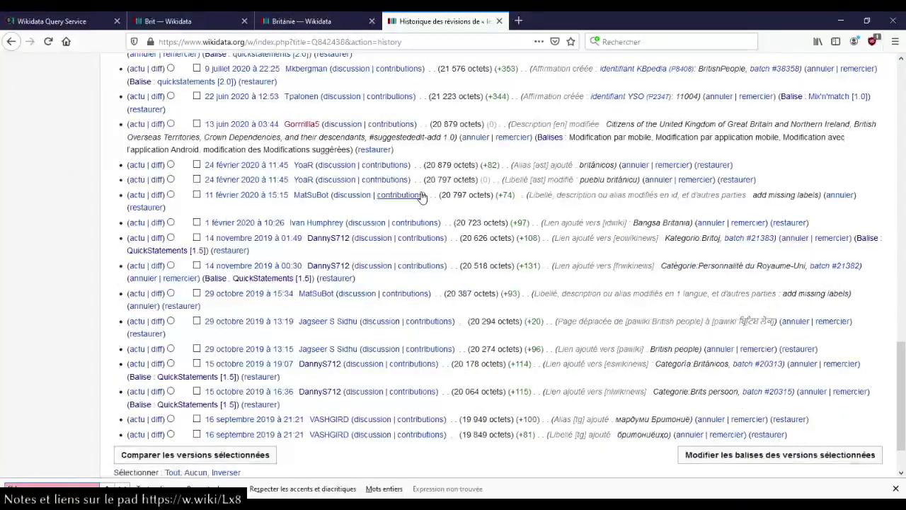
key("Escape")
scroll(472, 210, "down", 1)
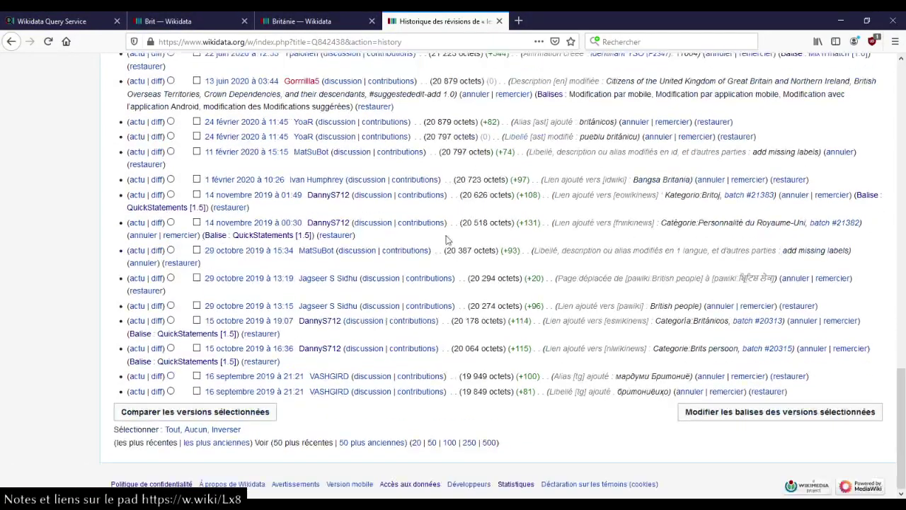
left_click(270, 395)
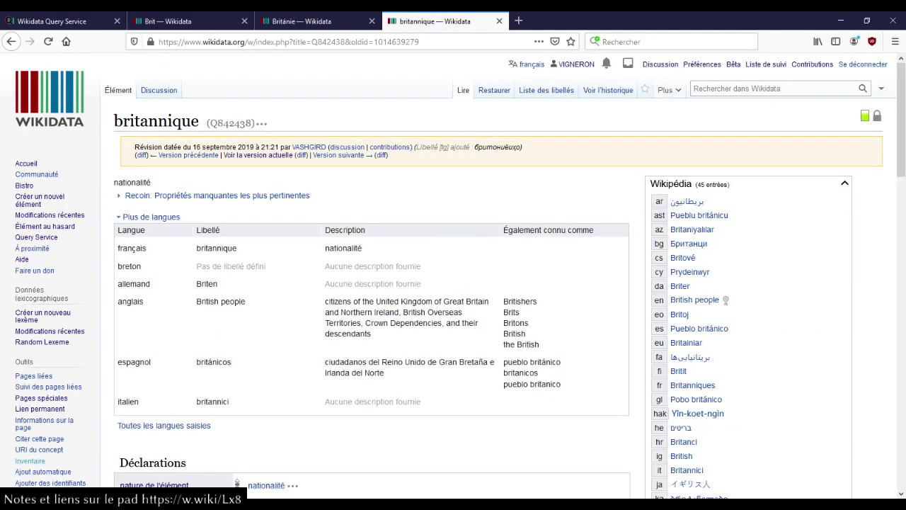
- Return to the revision history of Q842438 and examine the edits from the oldest listed up to the most recent
left_click(11, 41)
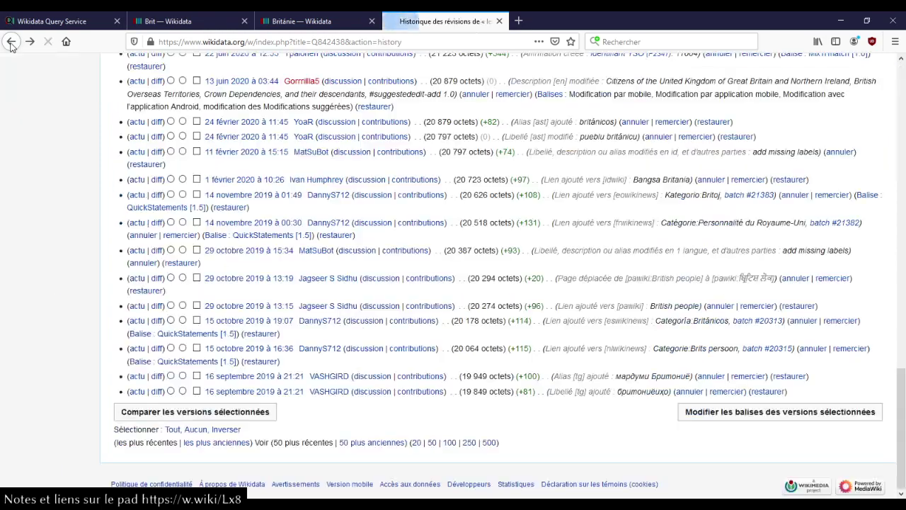
scroll(354, 177, "up", 5)
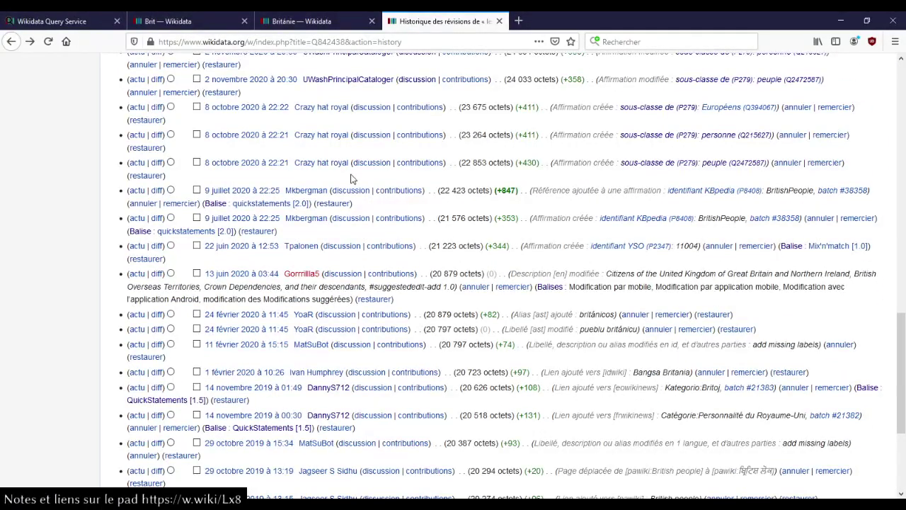
scroll(352, 179, "up", 1)
scroll(352, 178, "up", 5)
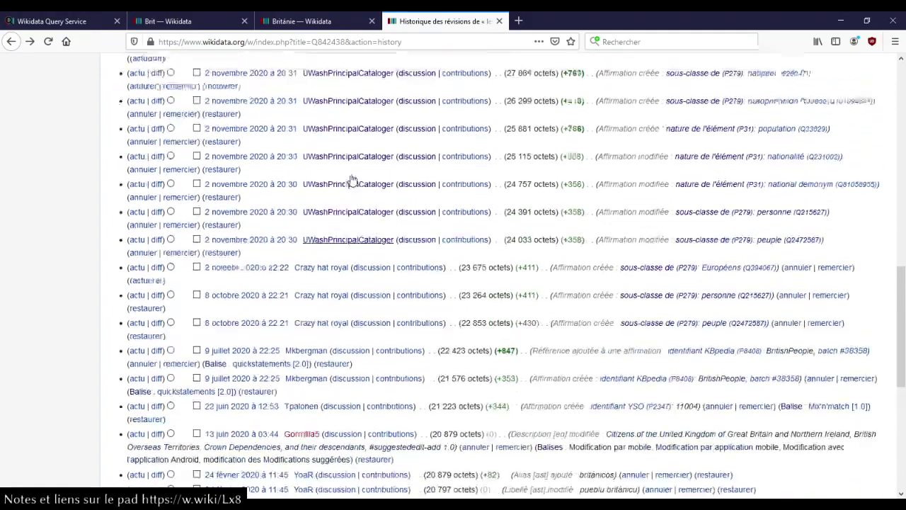
scroll(352, 180, "up", 3)
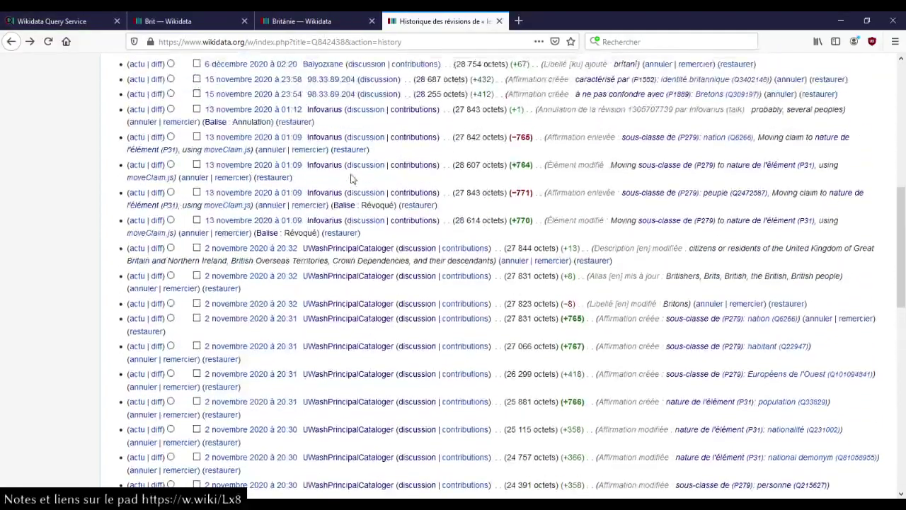
scroll(352, 179, "up", 1)
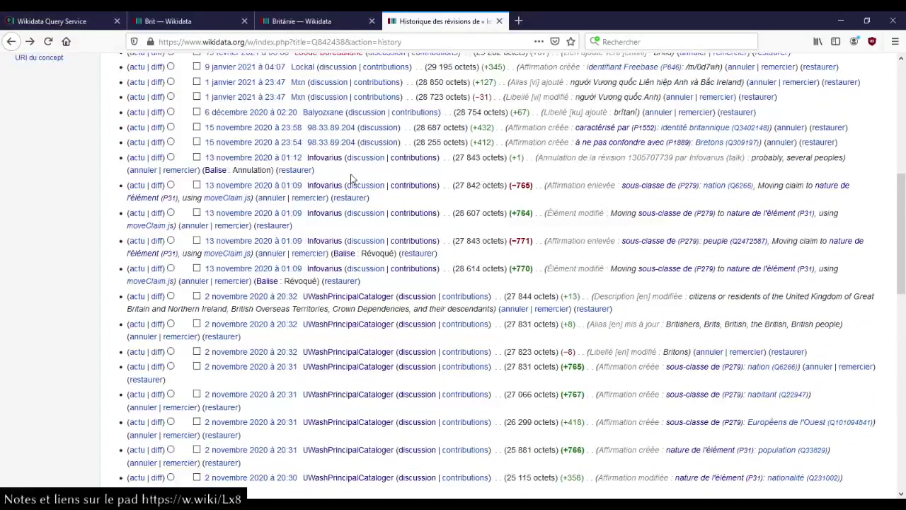
scroll(352, 178, "up", 3)
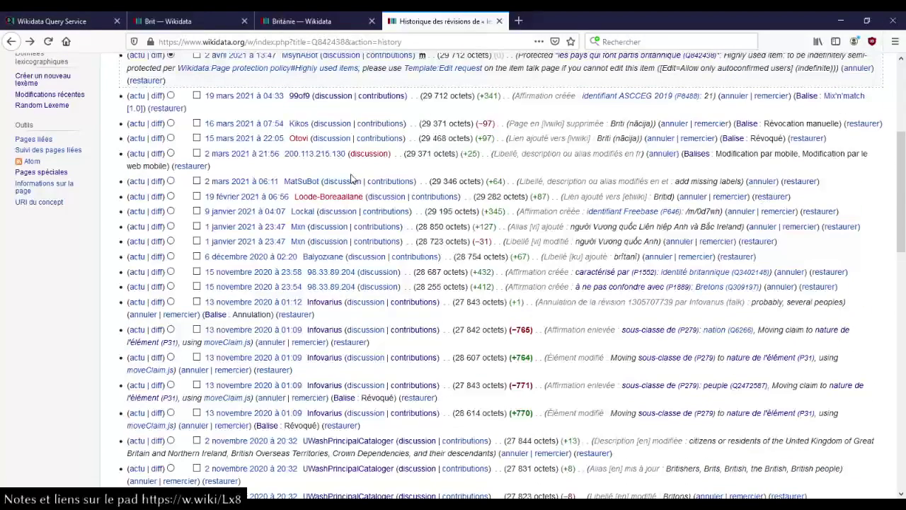
scroll(352, 178, "up", 1)
scroll(352, 178, "up", 4)
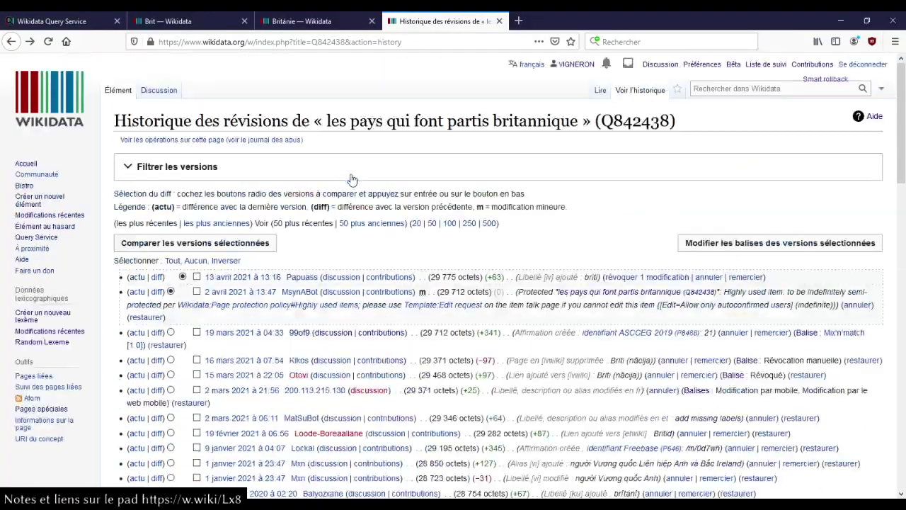
- Close the Británie and Brit lexeme pages, and return to the Wikidata Query Service map without its popup, showing all of Europe
key("ctrl+shift+Tab")
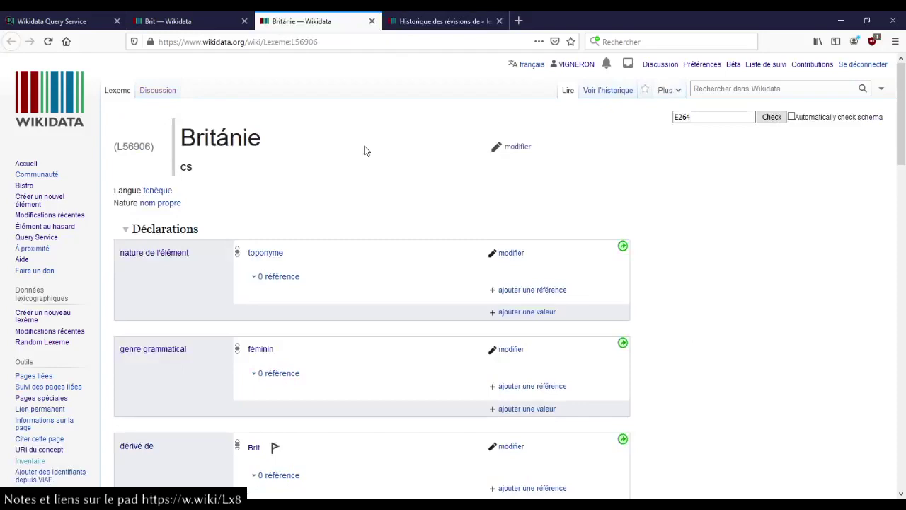
key("ctrl+w")
key("ctrl+shift+Tab")
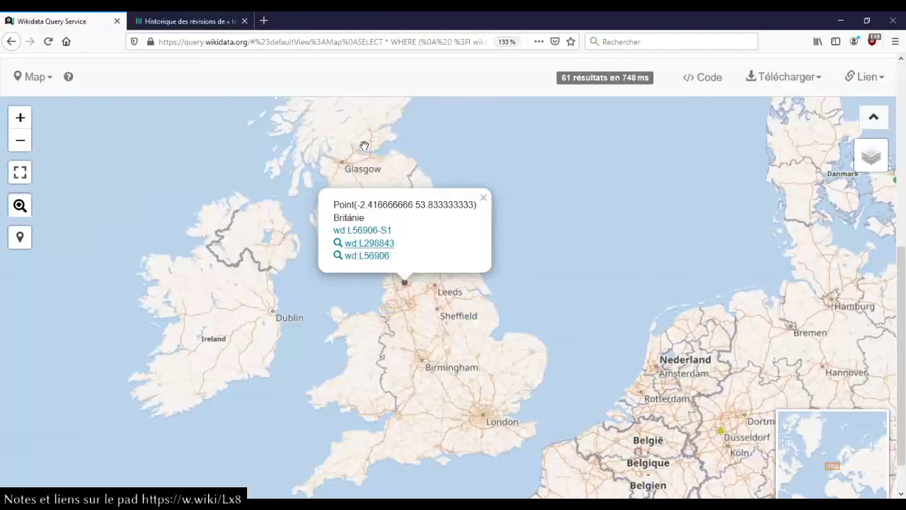
left_click(369, 155)
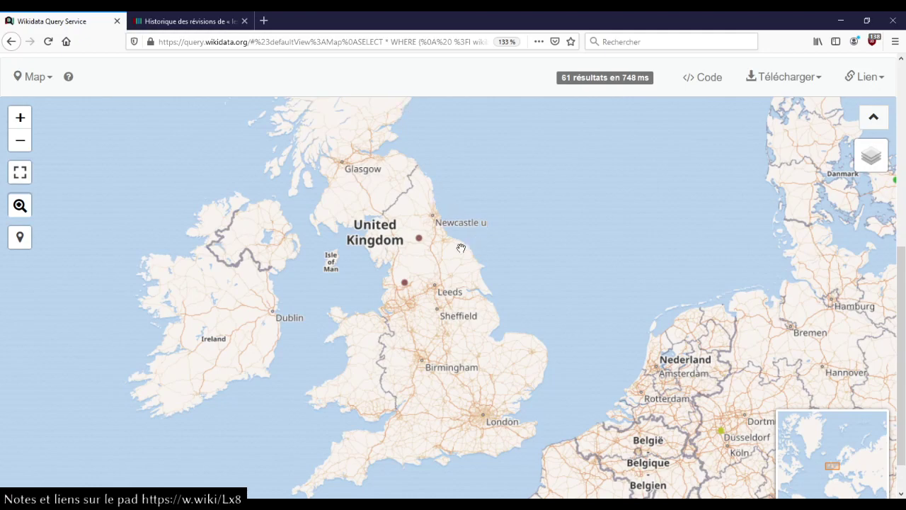
scroll(506, 282, "down", 2)
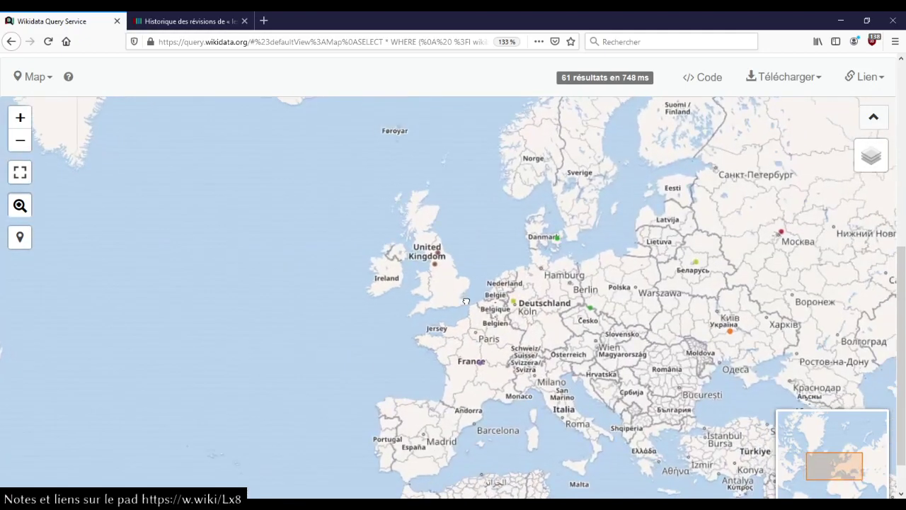
- Remove the "?l wdt:P5191 ?layer ." line from the map query
left_click_drag(902, 307, 897, 110)
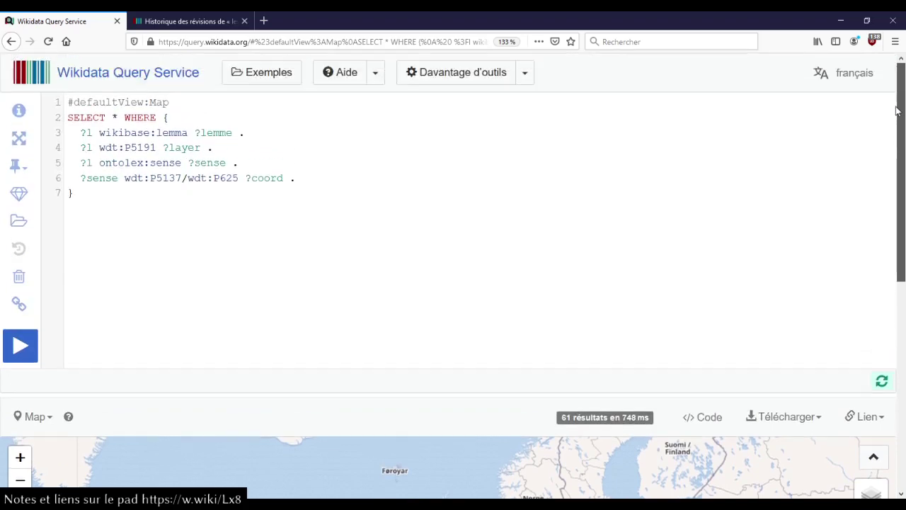
left_click(276, 216)
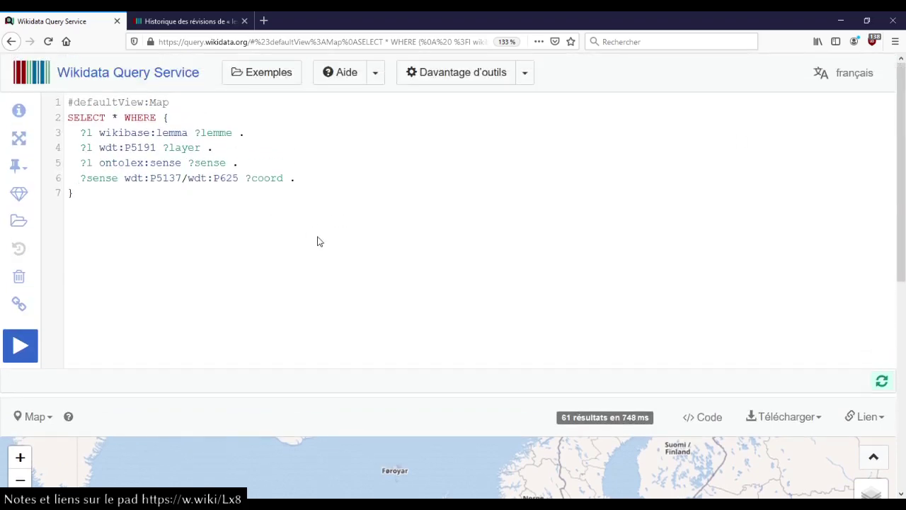
scroll(317, 241, "down", 4)
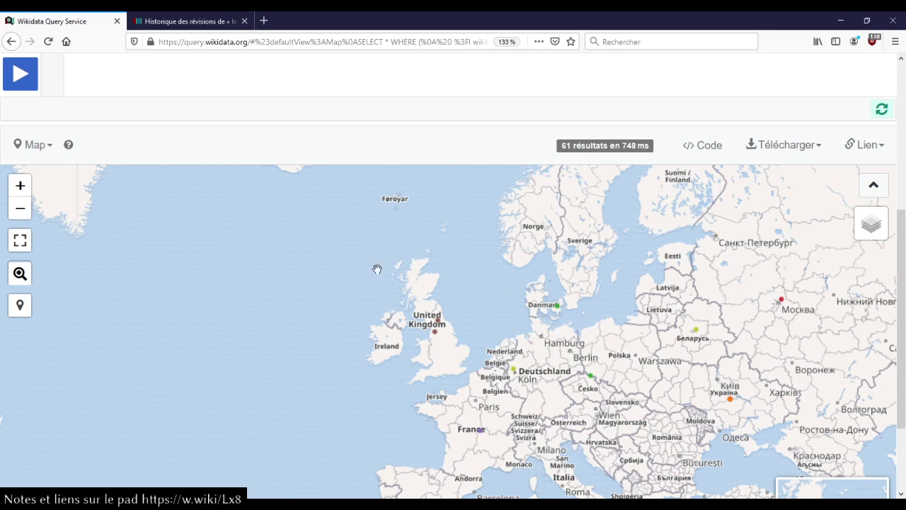
scroll(366, 92, "up", 3)
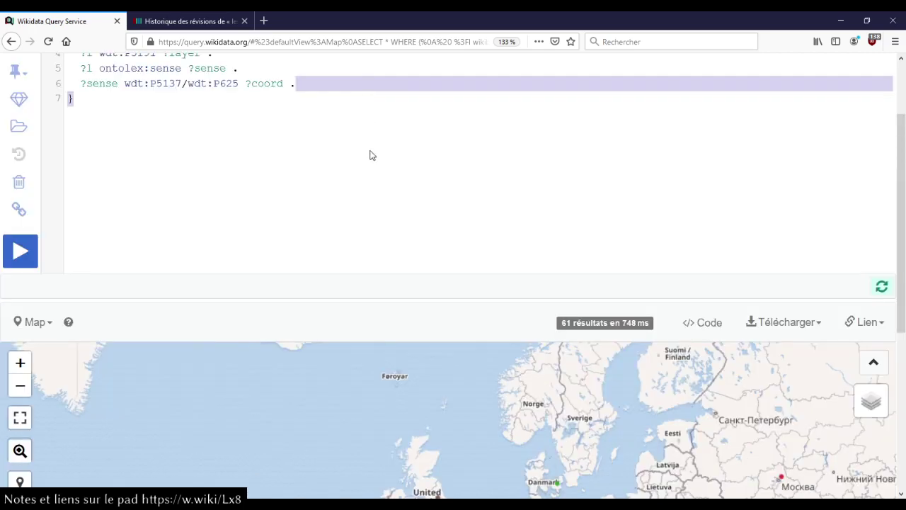
scroll(370, 154, "up", 2)
left_click(257, 170)
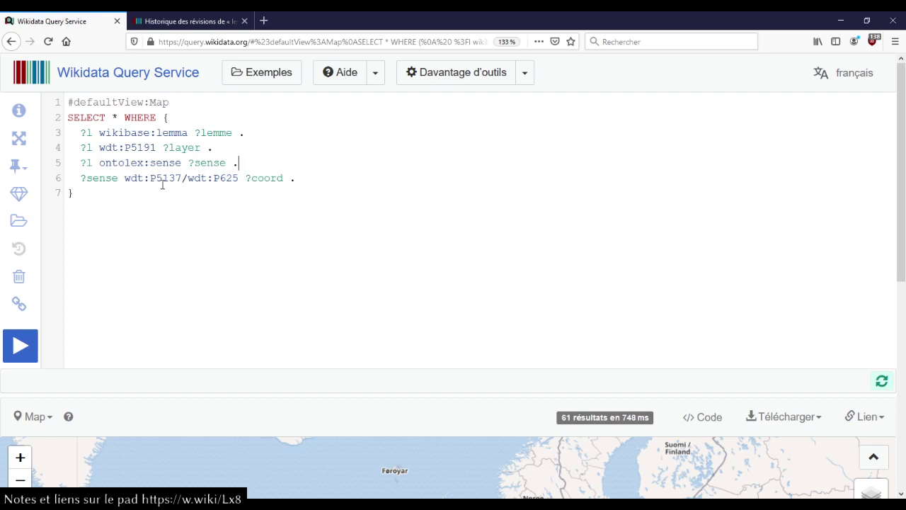
mouse_move(161, 181)
left_click(144, 148)
left_click(249, 134)
key("shift+Down")
key("BackSpace")
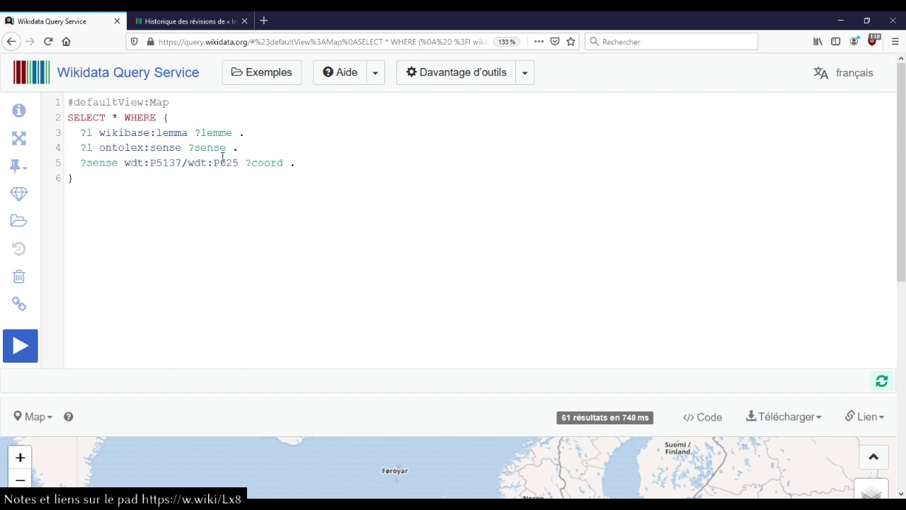
- Split the P5137/P625 path into two lines, "?sense wdt:P5137 ?lieu ." and "?lieu wdt:P625 ?coord ."
left_click(183, 163)
key("Delete")
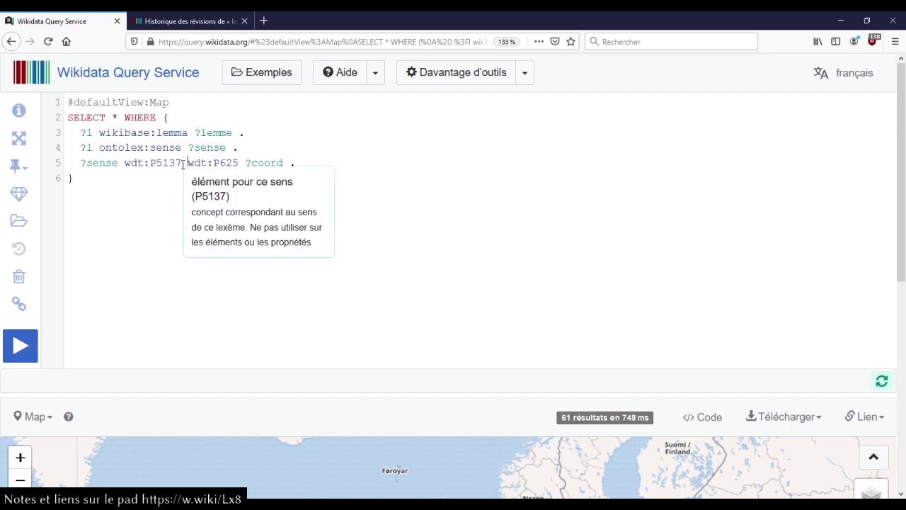
type("?lieu .")
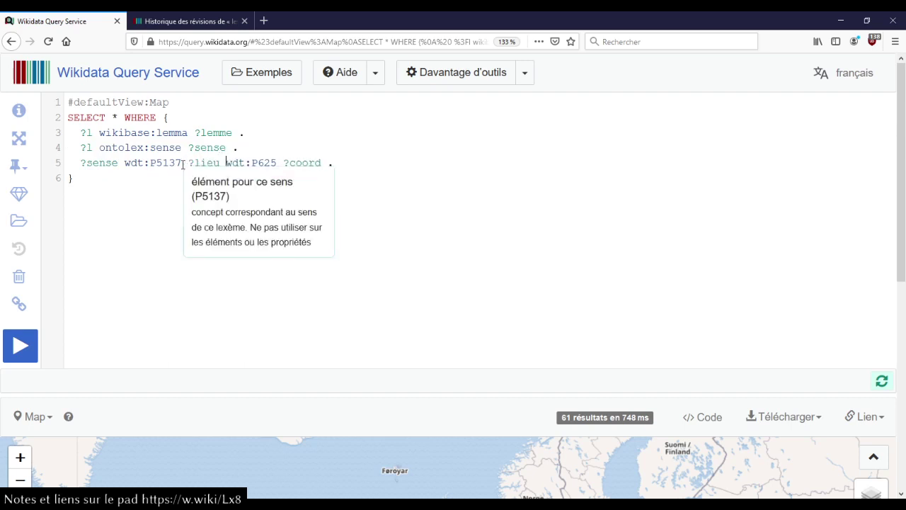
key("Return")
type("?lieu wdt:P625 ?c")
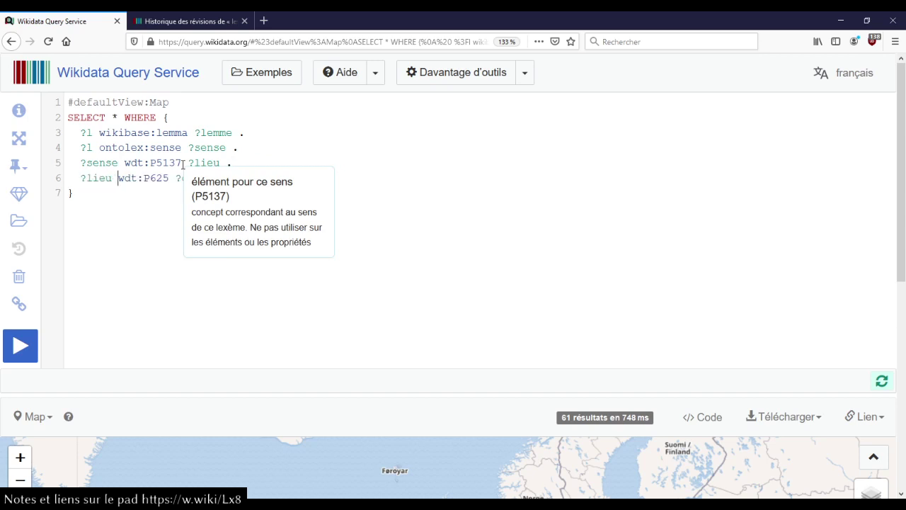
- Add the line "?lieu wdt:P138 ?saint ." below the coordinates, using the property "nommé en référence à"
key("End")
key("Return")
type("?lieu wt:")
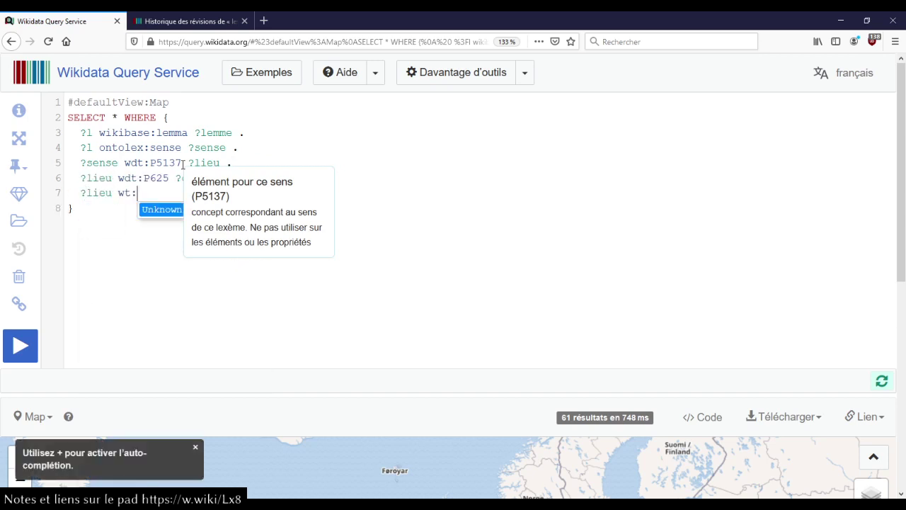
key("BackSpace")
key("BackSpace")
type("dt:nommé ")
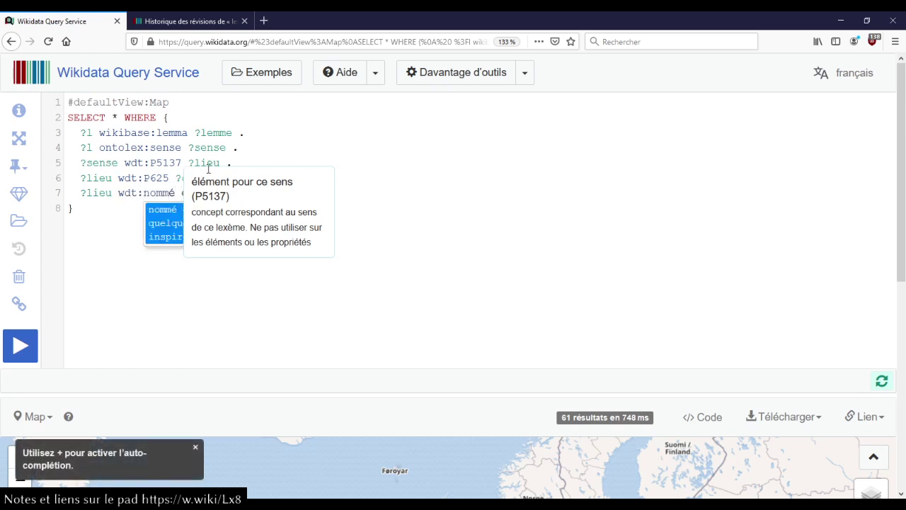
type("en r")
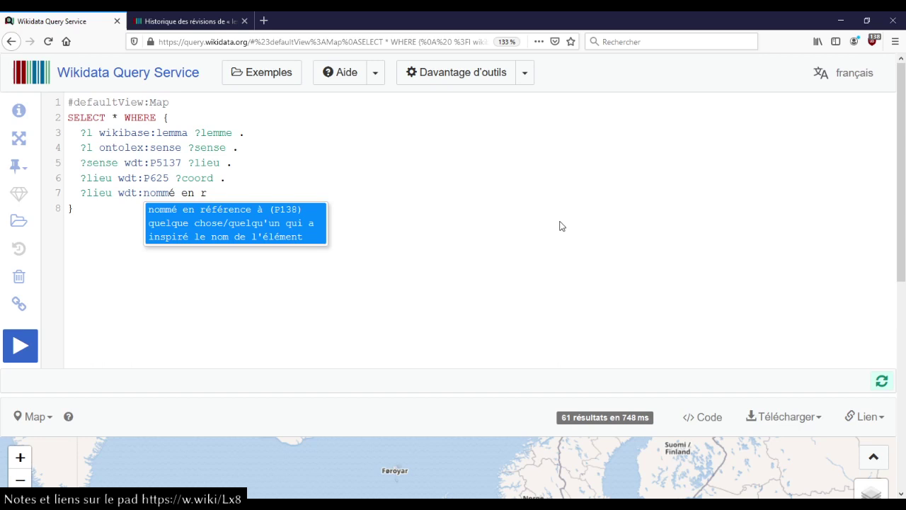
left_click(208, 223)
type("?sa")
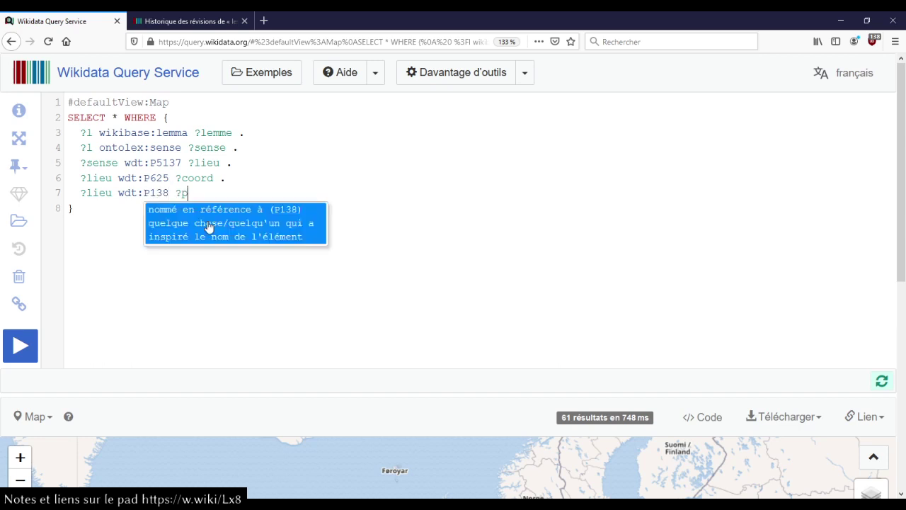
type("int .")
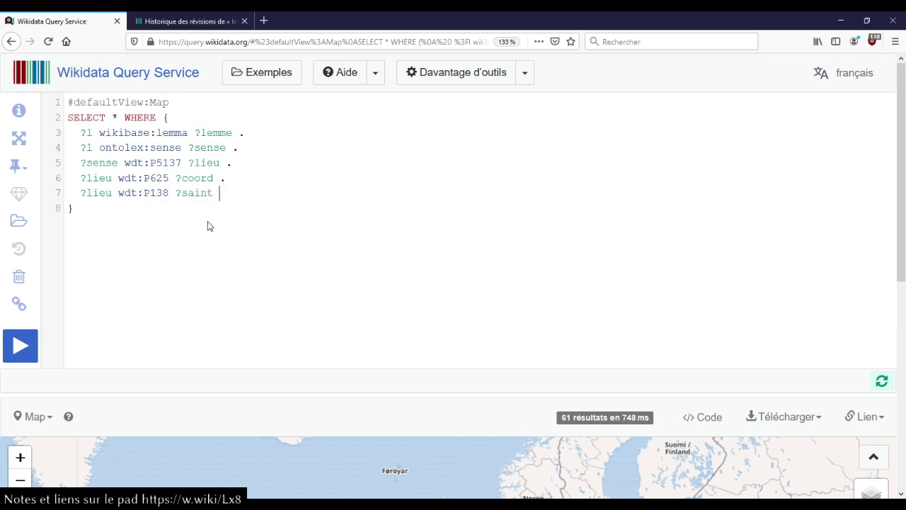
- Add the line "?saint wdt:P411 [] ." using the property "étape de canonisation", and run the query
key("Return")
type("?saint wdt:")
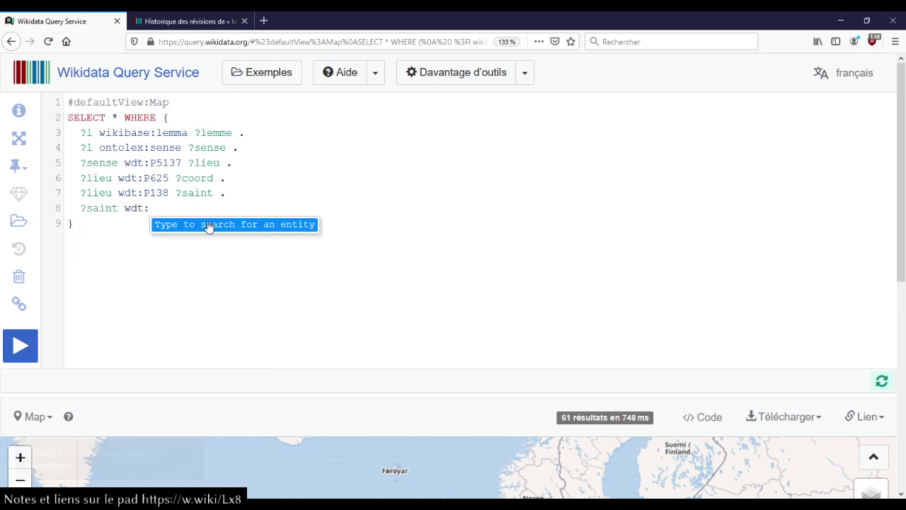
type("cano")
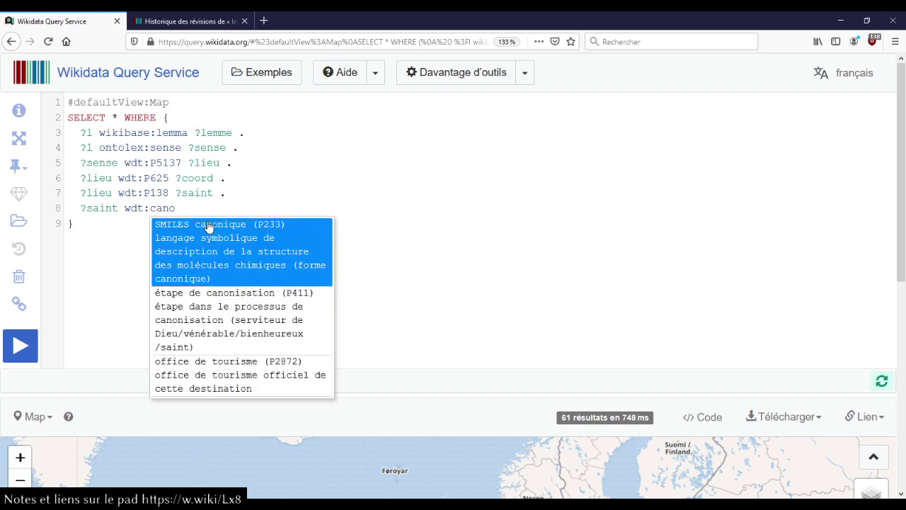
type("ni")
left_click(232, 311)
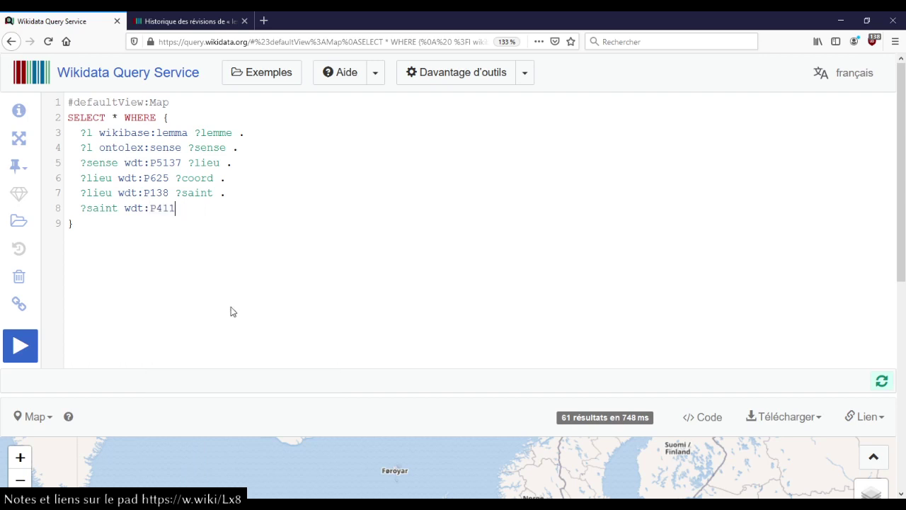
type("[] .")
key("ctrl+Return")
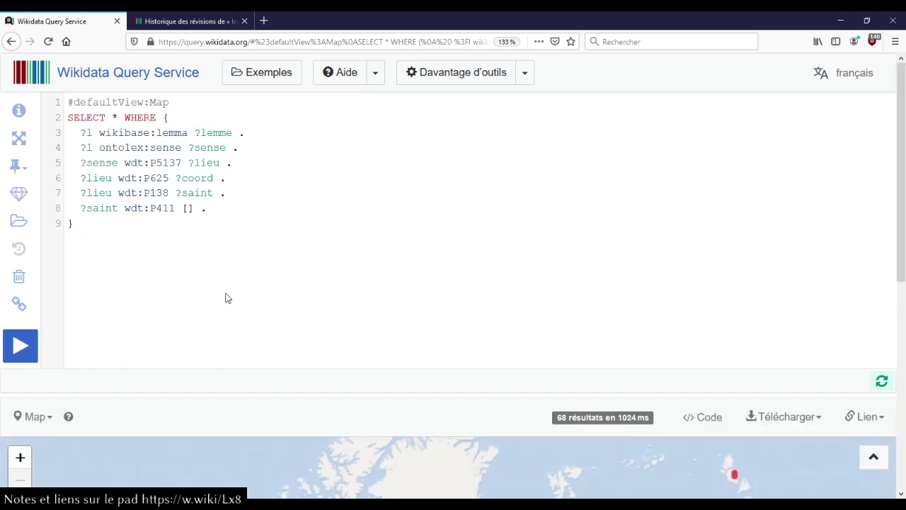
- Check the result details of the St. John's and Laval markers on the map
scroll(414, 259, "down", 5)
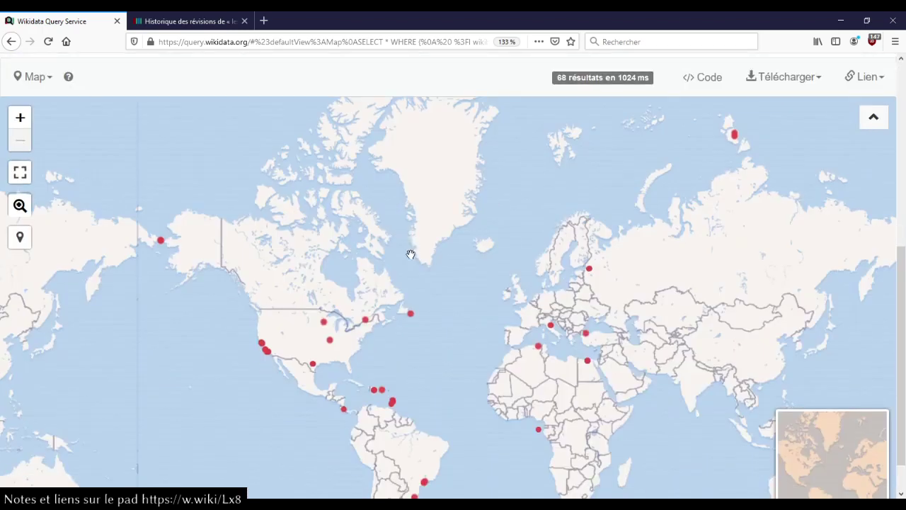
left_click(411, 313)
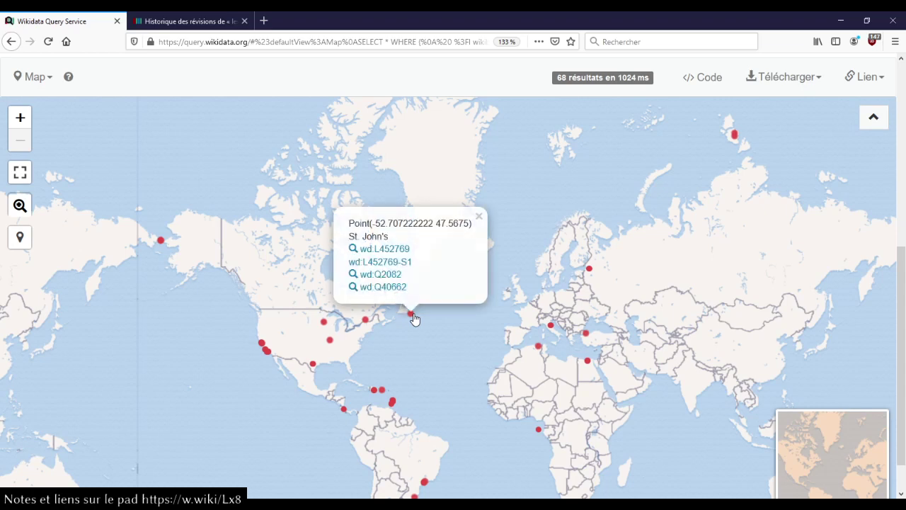
left_click(365, 319)
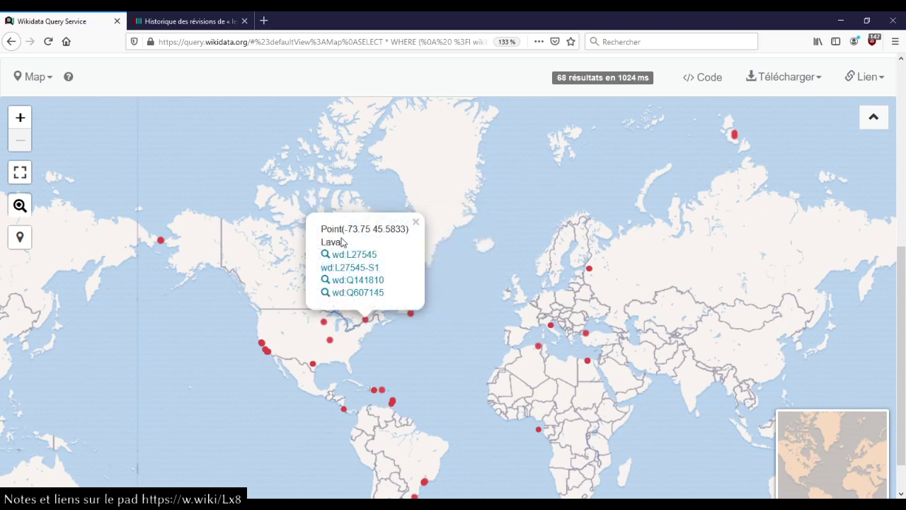
- Open the items Q141810 and Q607145 linked from the Laval marker, look at both pages, and close them
middle_click(347, 280)
middle_click(356, 292)
key("ctrl+Tab")
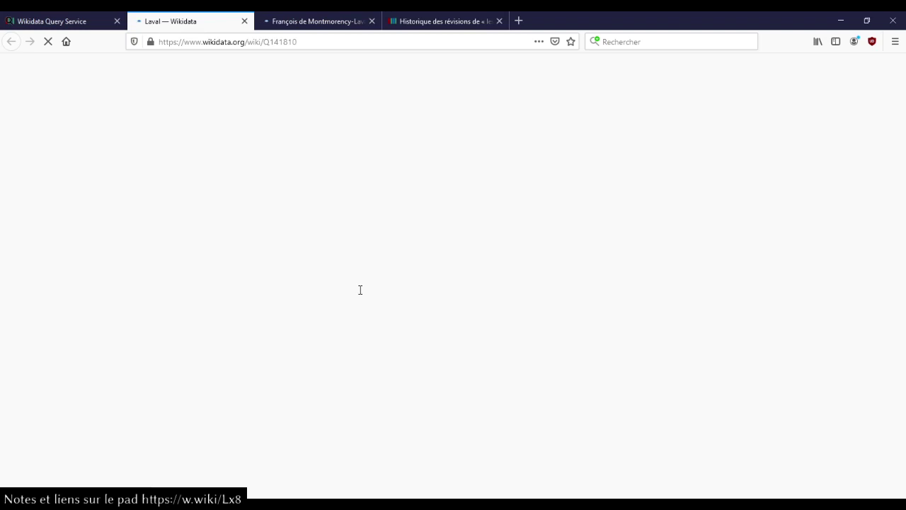
key("ctrl+Tab")
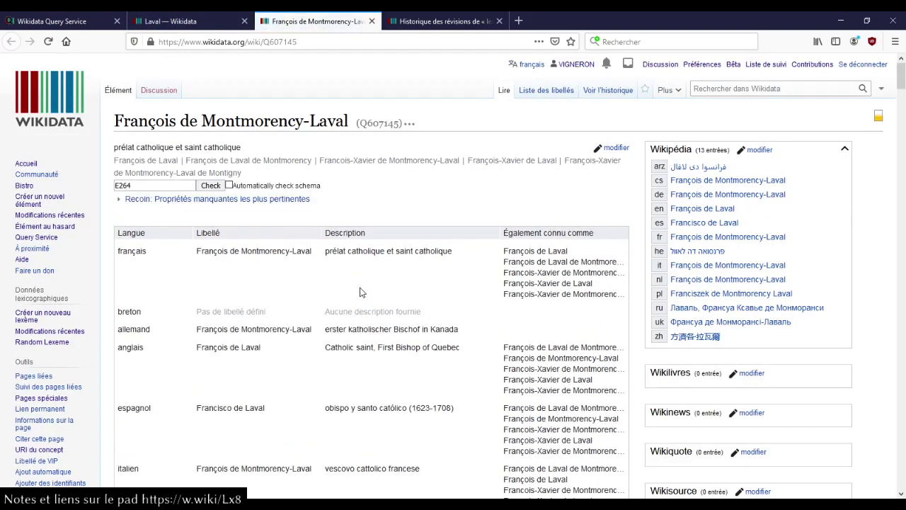
key("ctrl+w")
key("ctrl+shift+Tab")
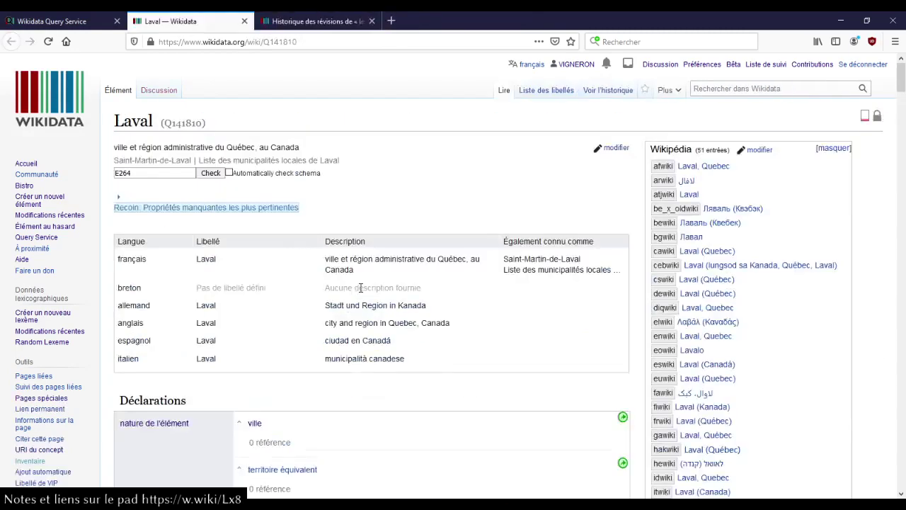
key("ctrl+w")
key("ctrl+shift+Tab")
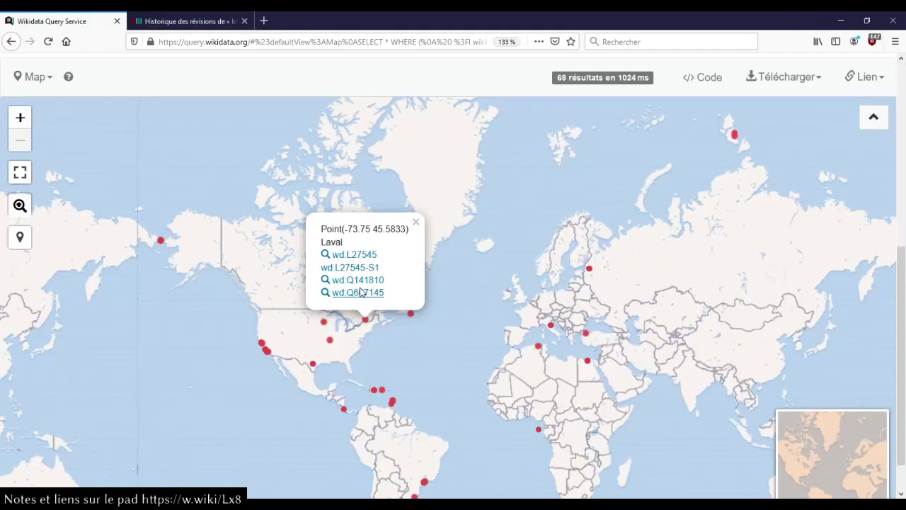
- Add the wikibase:label SERVICE line with language "[AUTO_LANGUAGE],en" below the P411 line
scroll(373, 92, "up", 5)
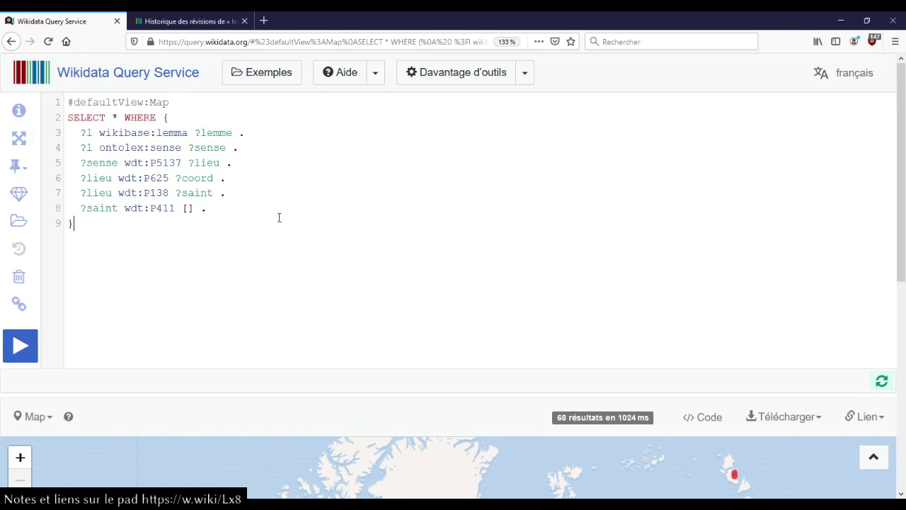
key("Return")
type("serv")
key("Down")
key("Down")
key("Return")
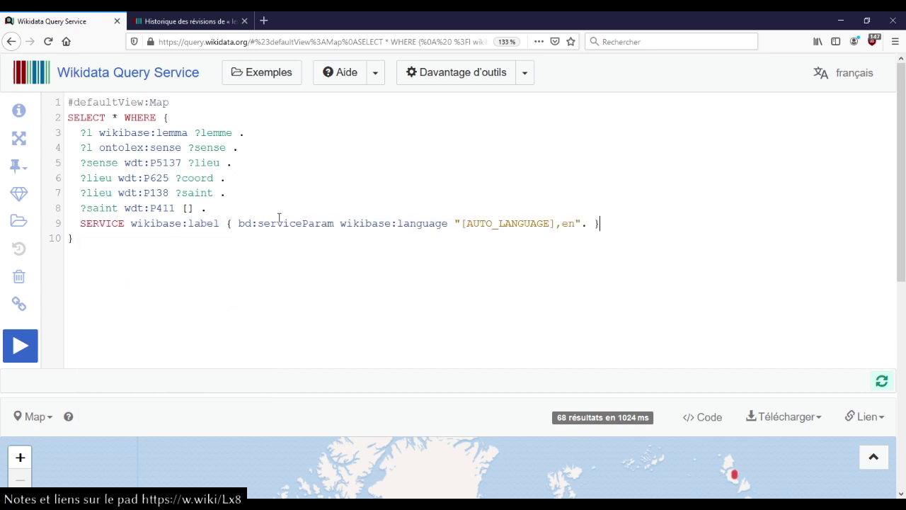
- Replace the asterisk in the SELECT clause with ?lemme and ?senseLabel
key("BackSpace")
type("?")
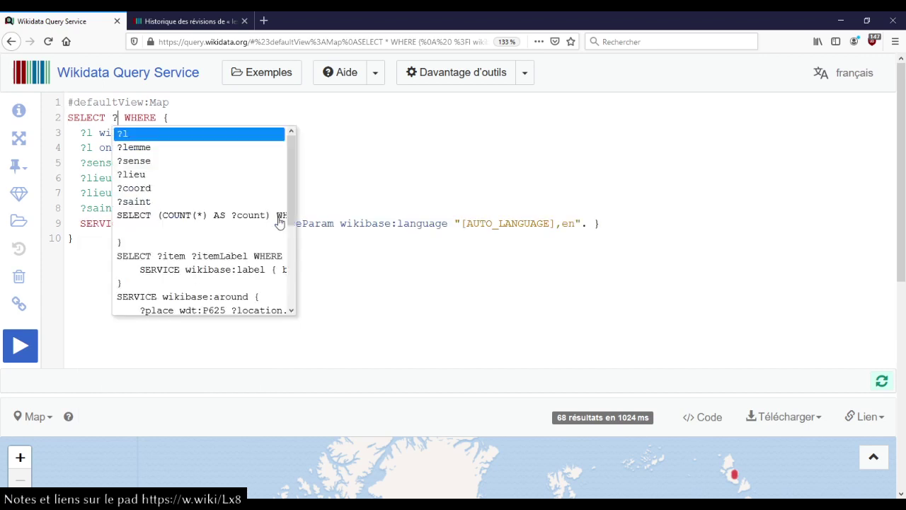
key("Down")
key("Return")
type("?lemme")
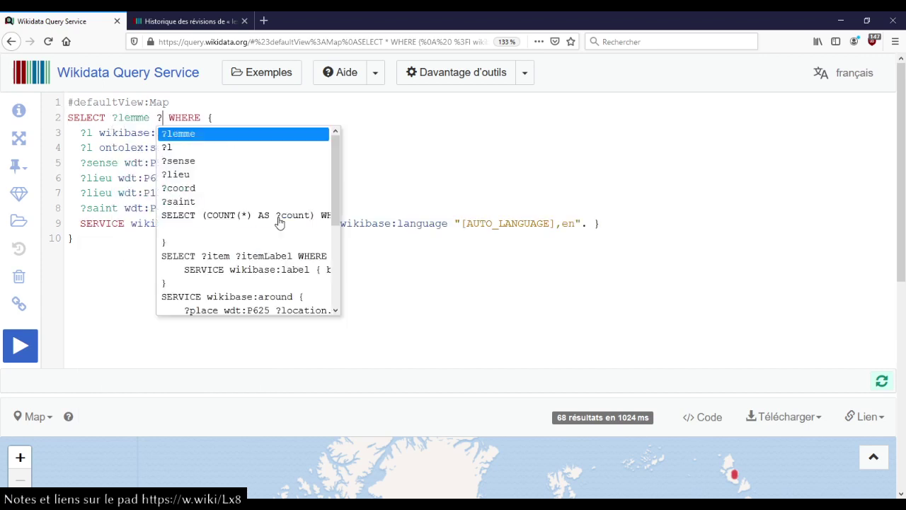
key("Down")
key("Down")
key("Return")
type("Label")
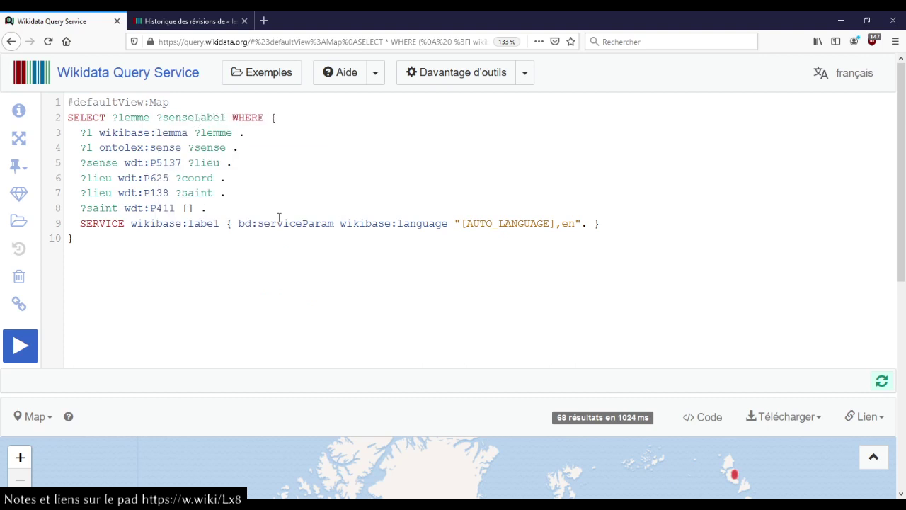
- Change ?senseLabel to ?saintLabel in the SELECT clause, add ?coord after it, and run the query
key("ctrl+shift+Left")
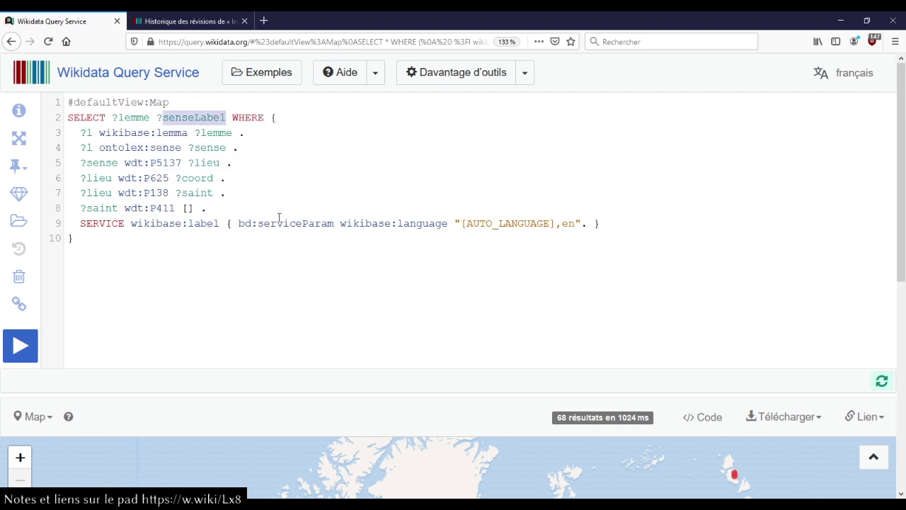
type("saintLabel")
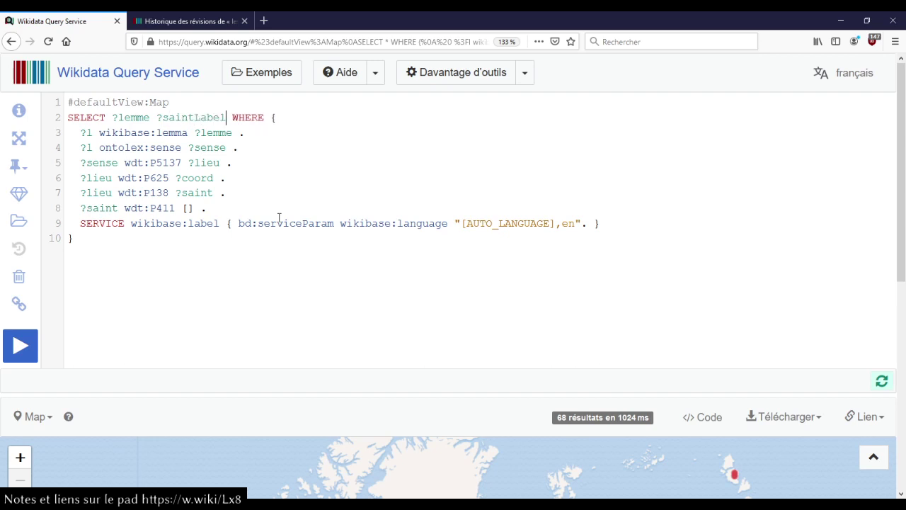
type(" ?coord")
key("ctrl+Return")
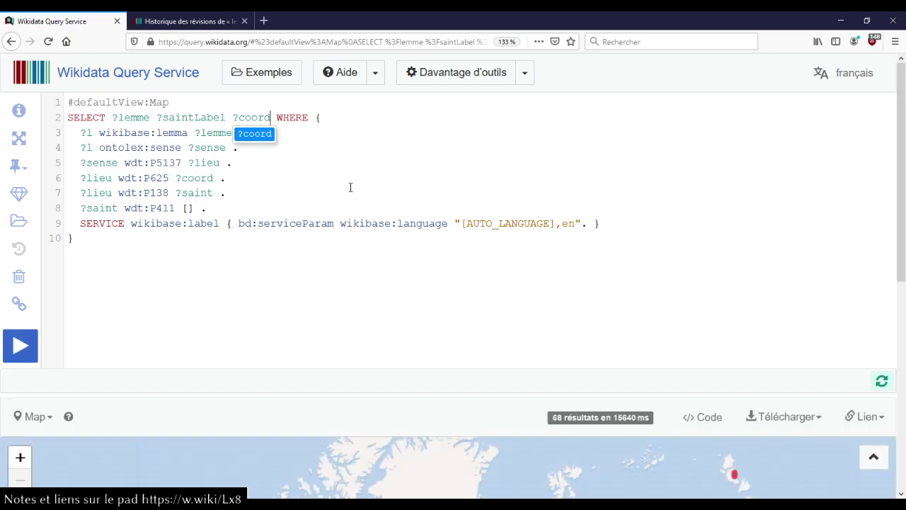
- Check the lemma and saint label shown for the St. John's, Laval and Saint Louis markers on the map
scroll(348, 189, "down", 5)
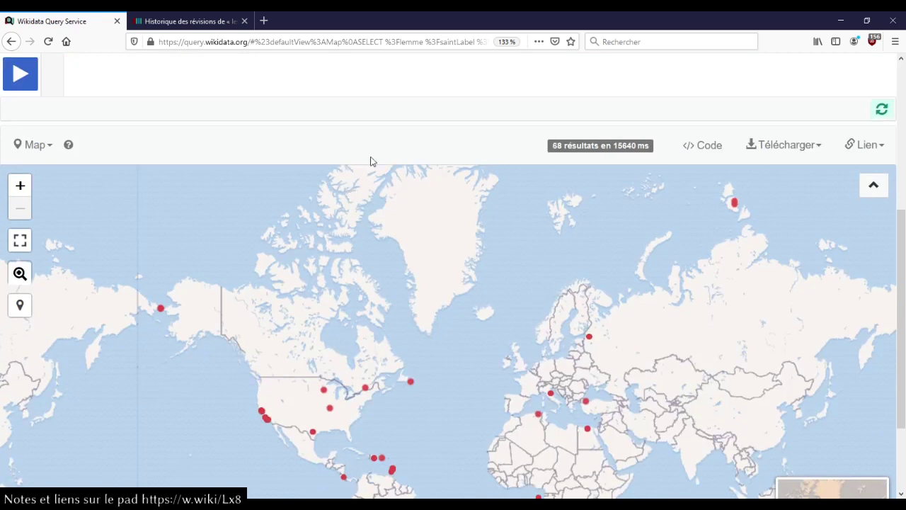
scroll(375, 156, "down", 1)
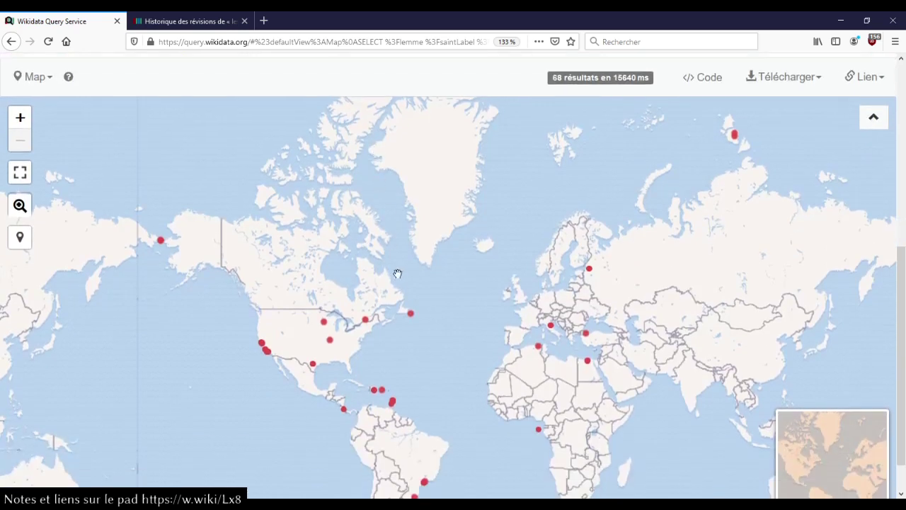
left_click(411, 313)
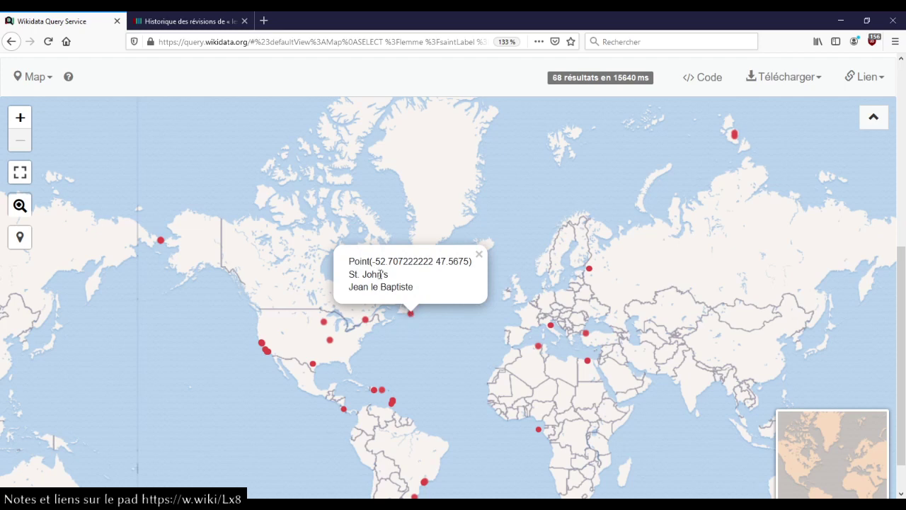
left_click(365, 322)
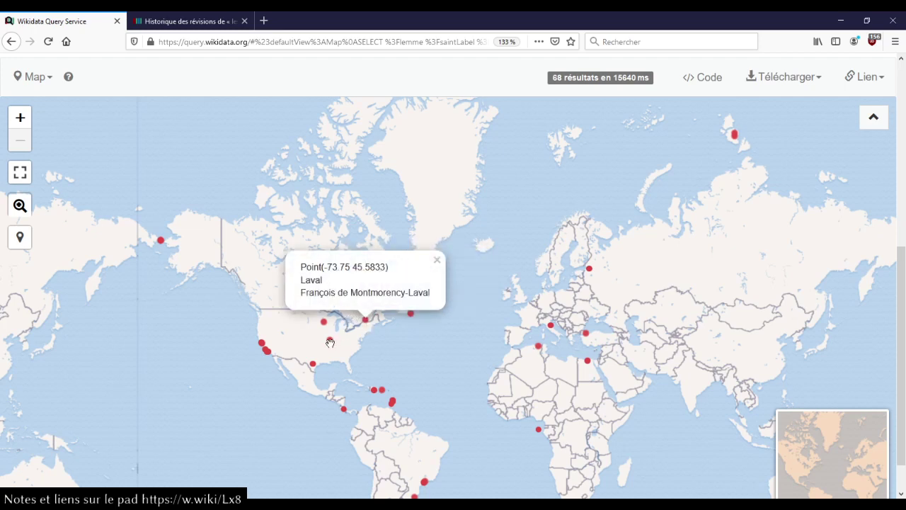
left_click(331, 343)
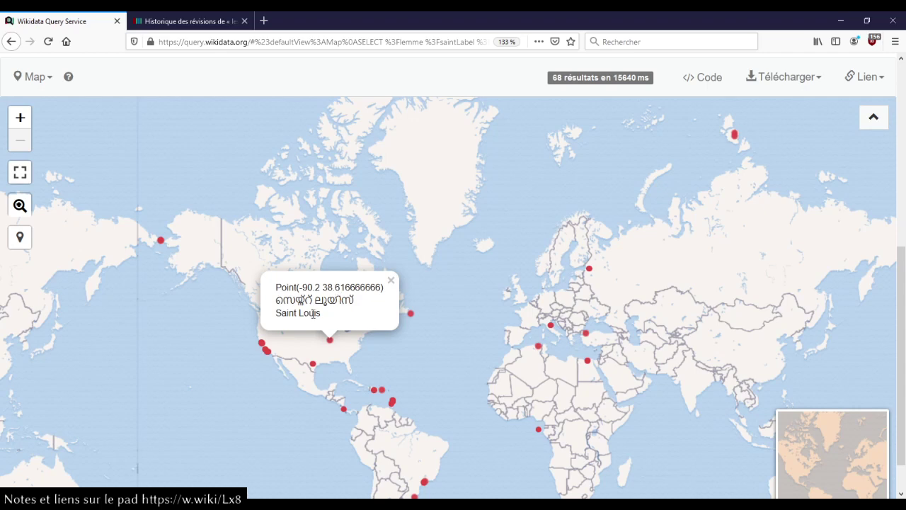
left_click(343, 361)
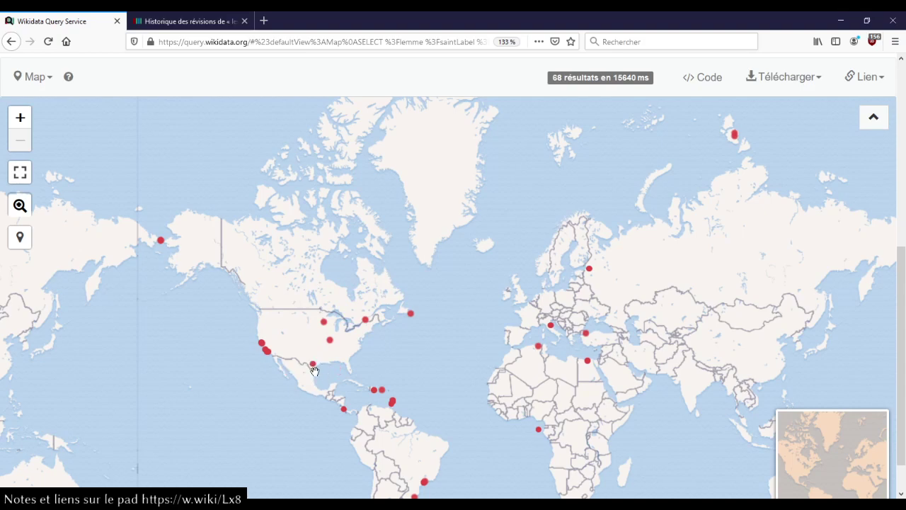
- Expand the overlapping markers at San Antonio, Texas, and examine the lemma and saint label of each one
scroll(315, 371, "up", 5)
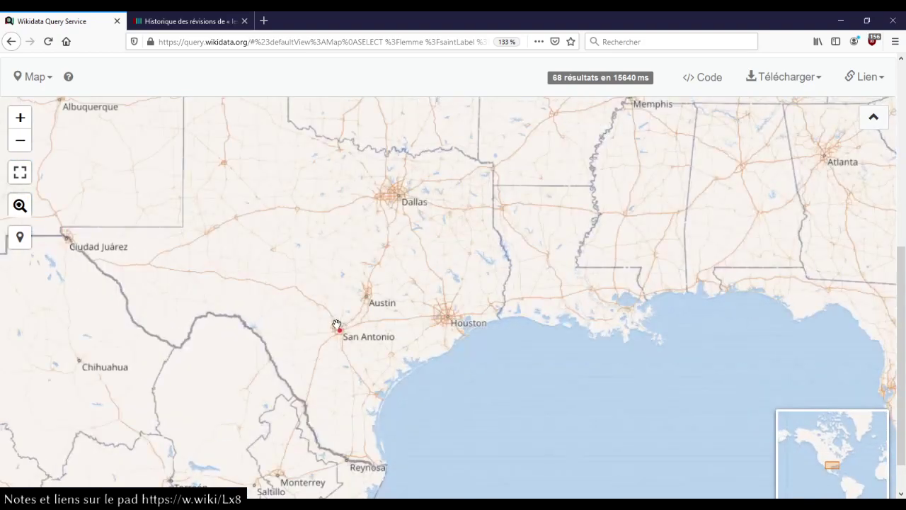
left_click(339, 329)
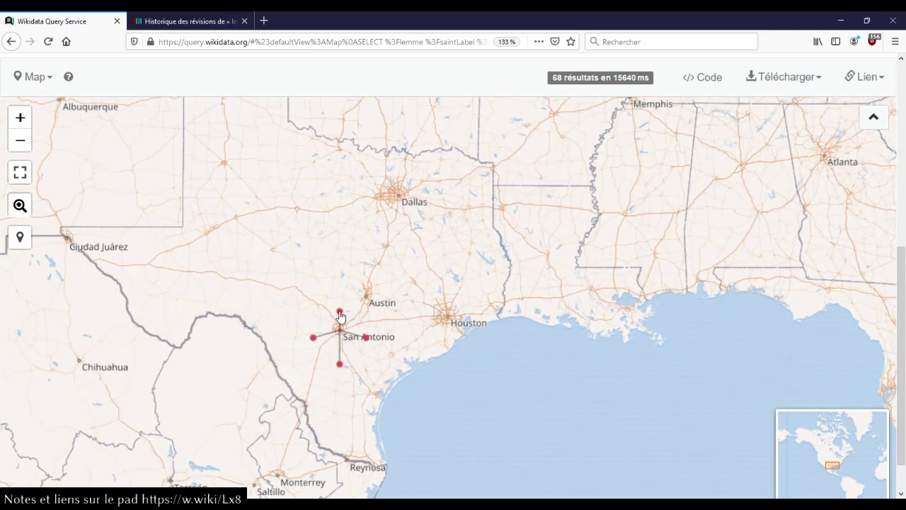
left_click(339, 314)
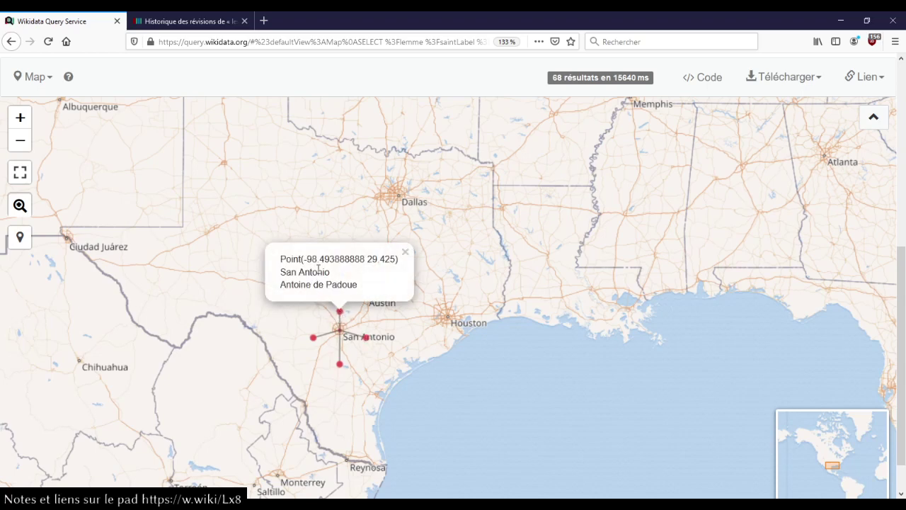
left_click(366, 338)
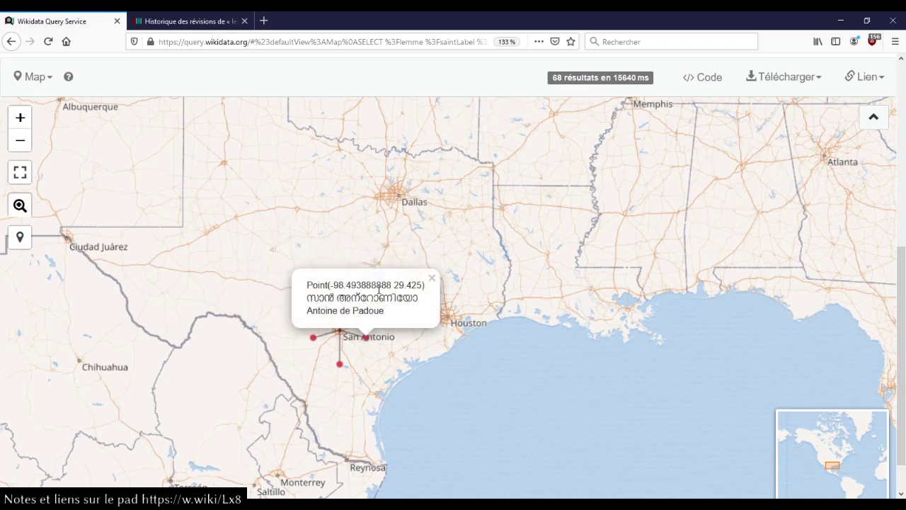
left_click(340, 364)
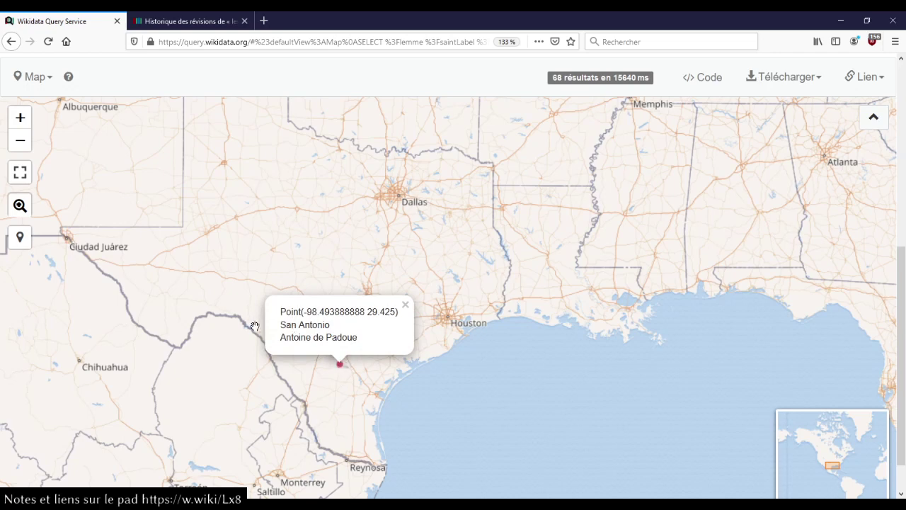
left_click(258, 327)
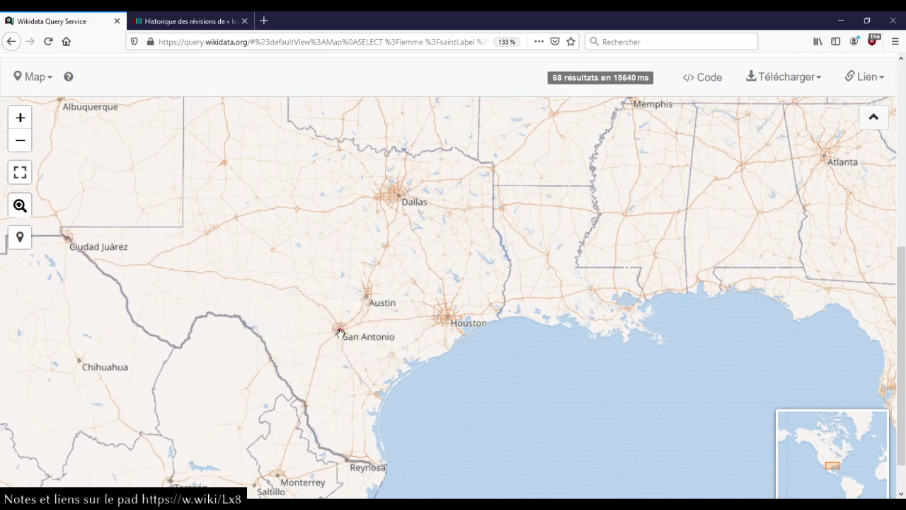
left_click(340, 333)
left_click(313, 338)
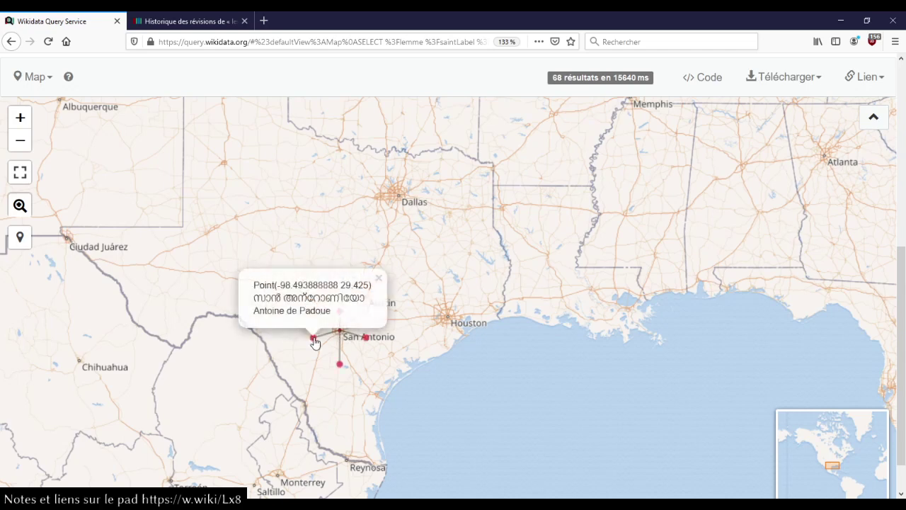
left_click(377, 350)
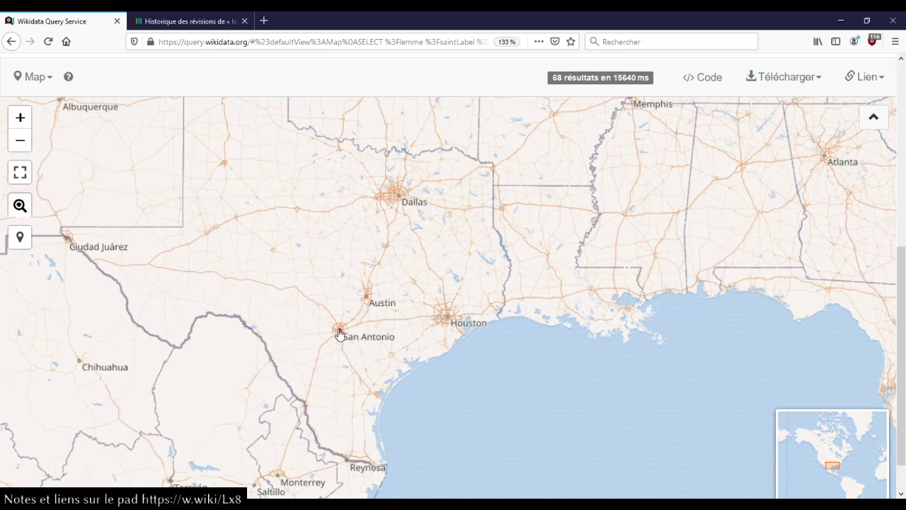
- Run the query again and view the whole result map
left_click_drag(904, 354, 880, 198)
scroll(314, 310, "up", 2)
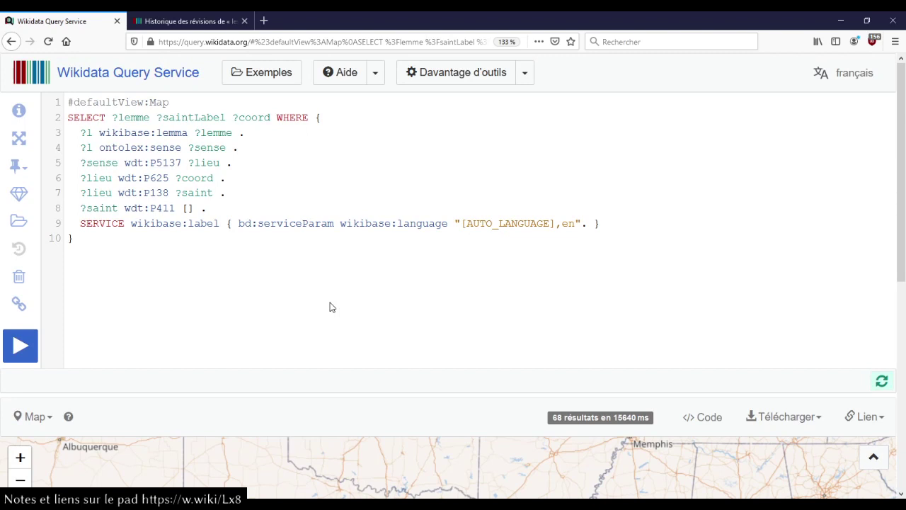
left_click(302, 296)
key("ctrl+Return")
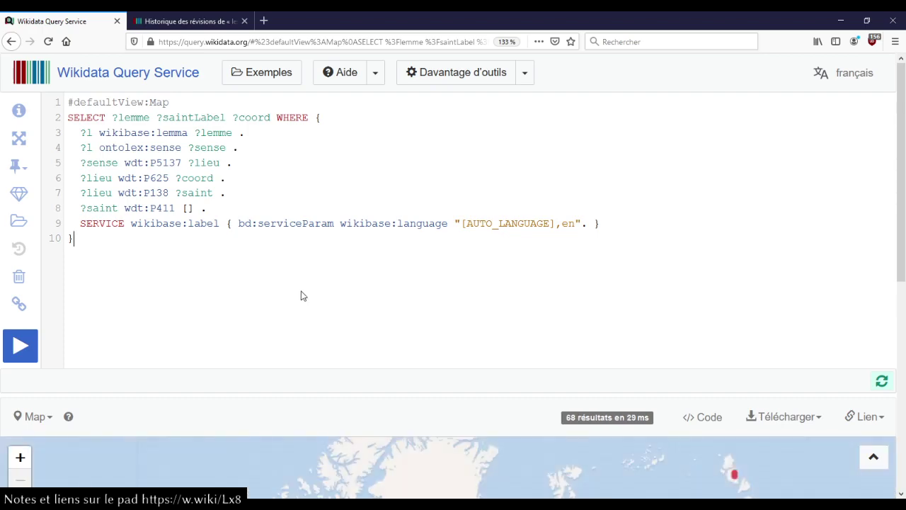
scroll(323, 258, "down", 5)
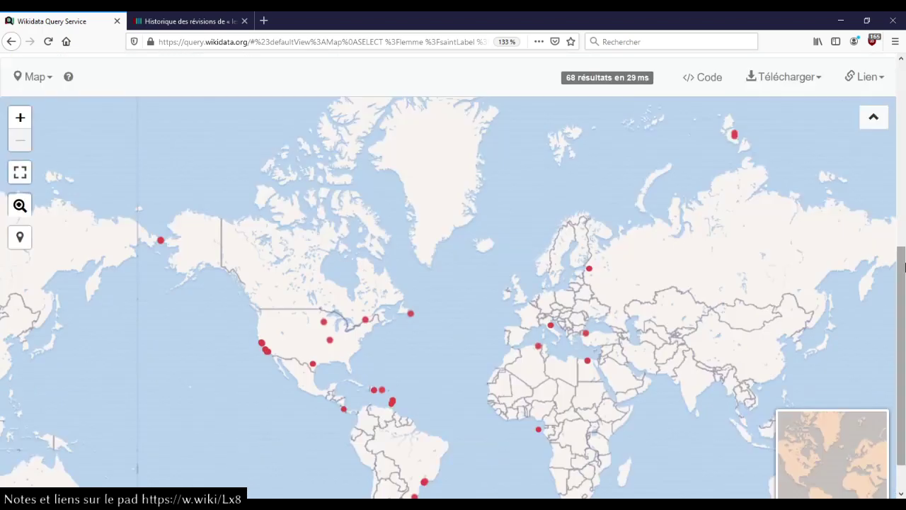
- Generate a short link to the query and select its full URL
scroll(905, 266, "up", 5)
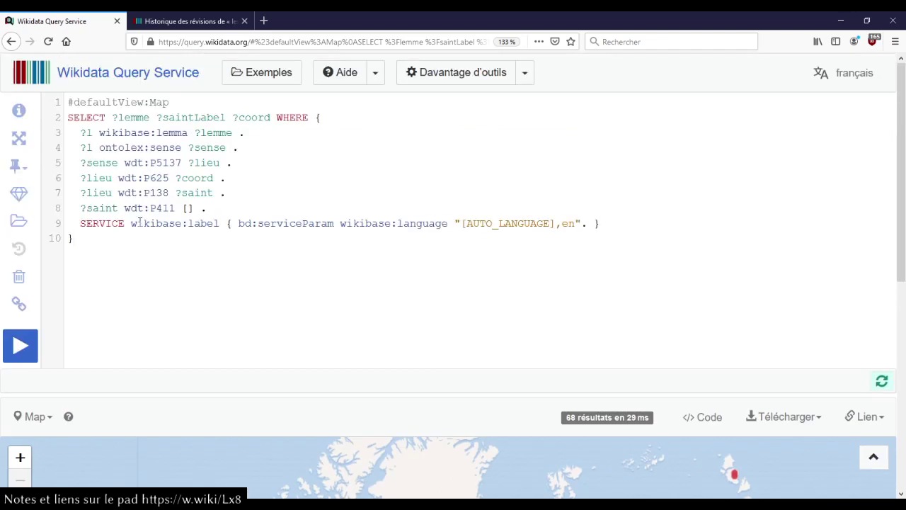
left_click(18, 304)
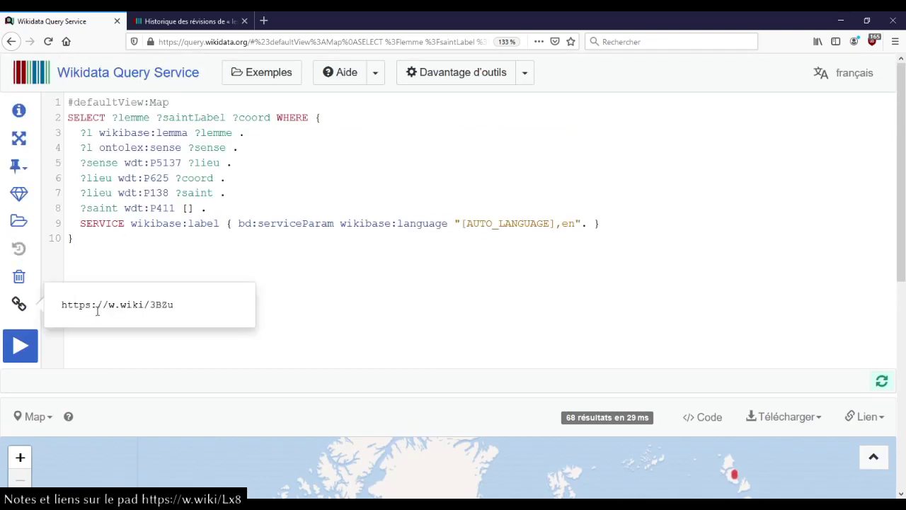
left_click_drag(182, 314, 56, 307)
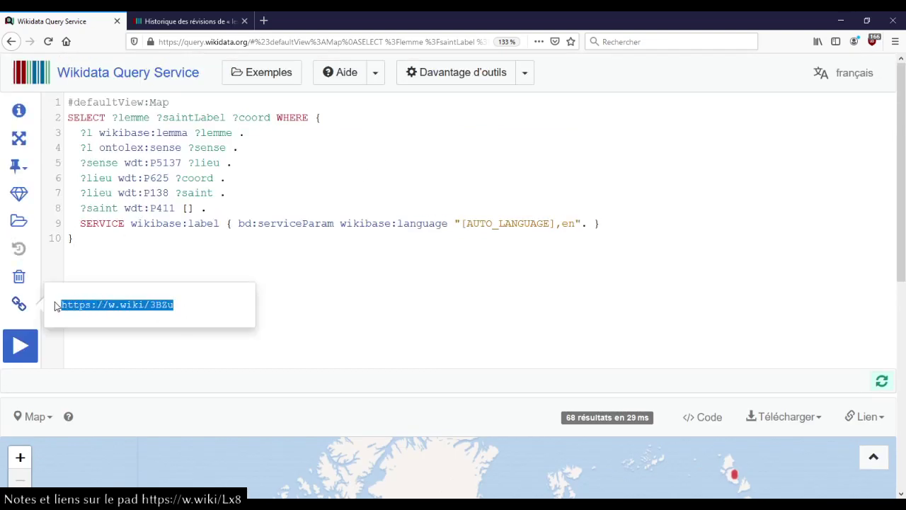
- Copy the selected short link of the query and switch to the other window
key("ctrl+c")
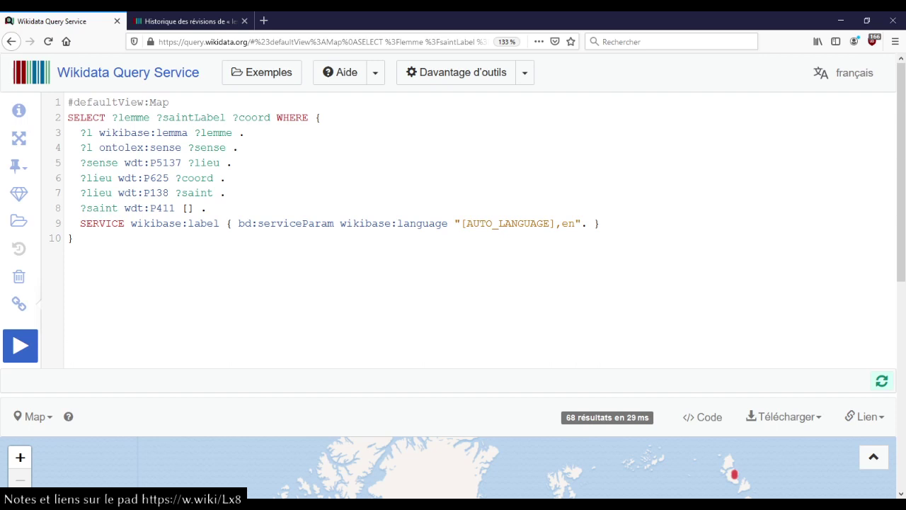
key("alt+Tab")
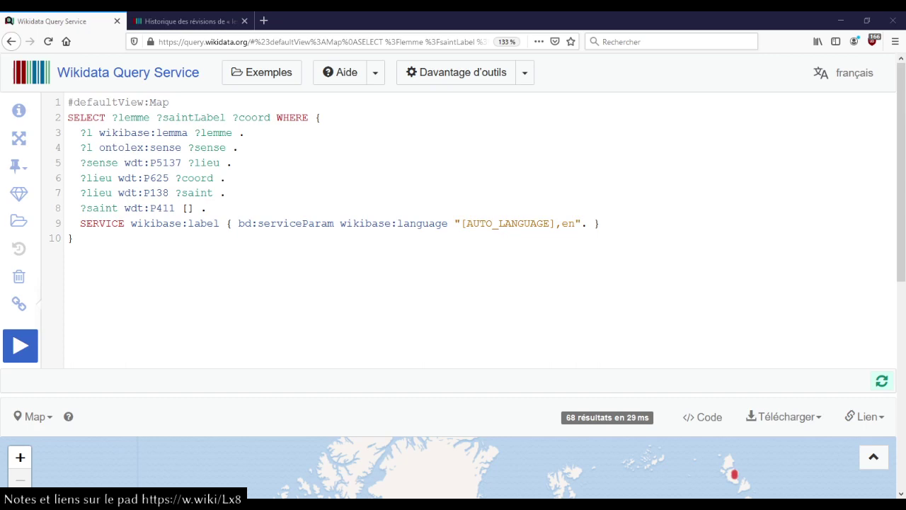
- Search Wikidata for "L:colour" and open the English noun lexeme colour / color / colour (L1347)
key("ctrl+Tab")
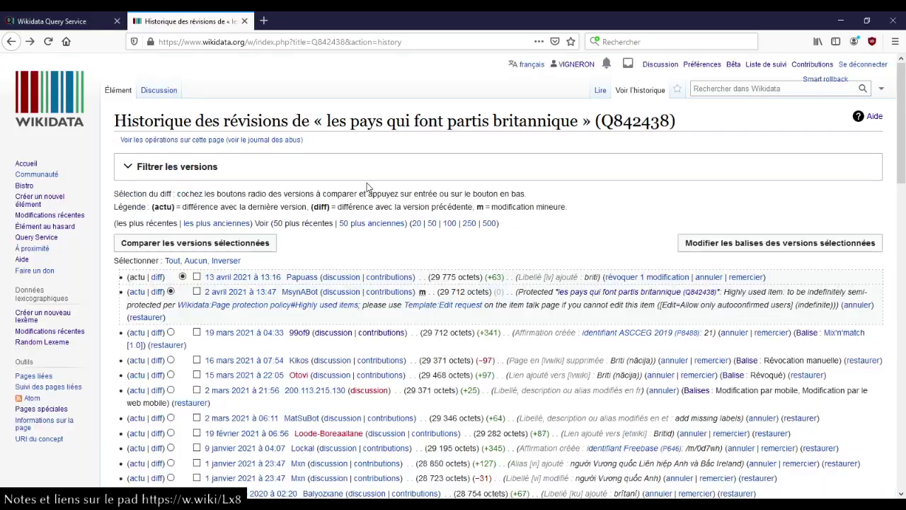
left_click(736, 90)
type("L")
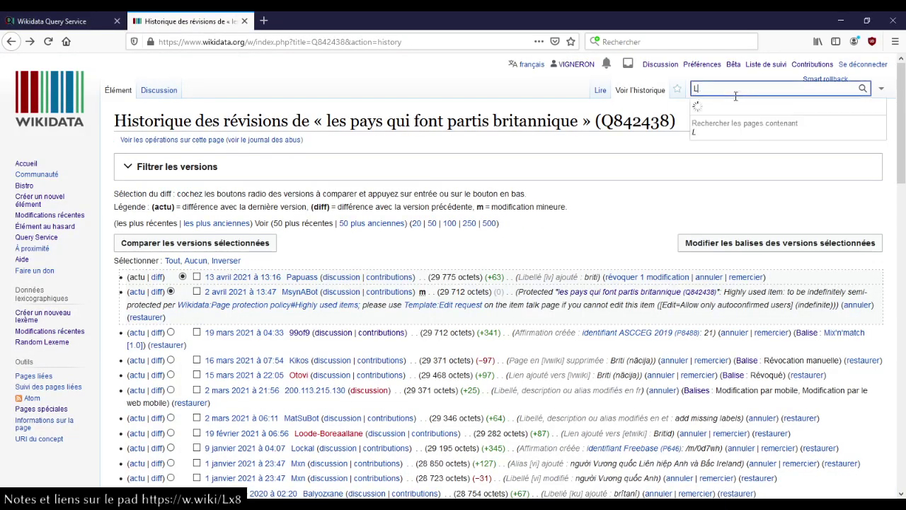
type(":colour")
key("Return")
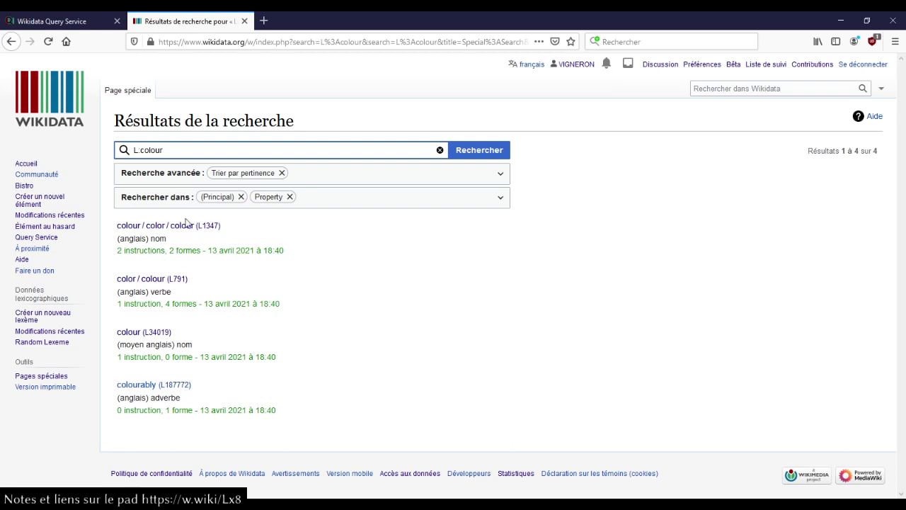
left_click(181, 230)
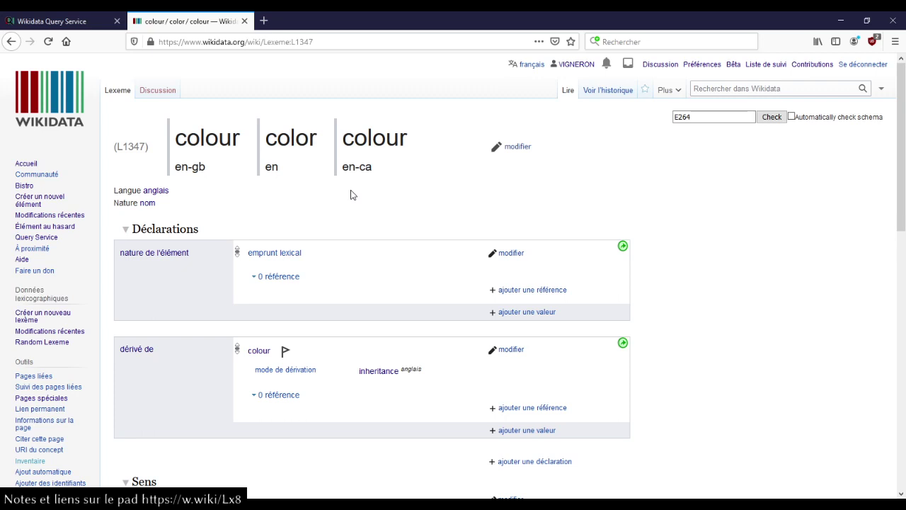
- Examine the lemma's en-gb, en and en-ca spelling variants, then the senses and forms of the colour lexeme
double_click(200, 168)
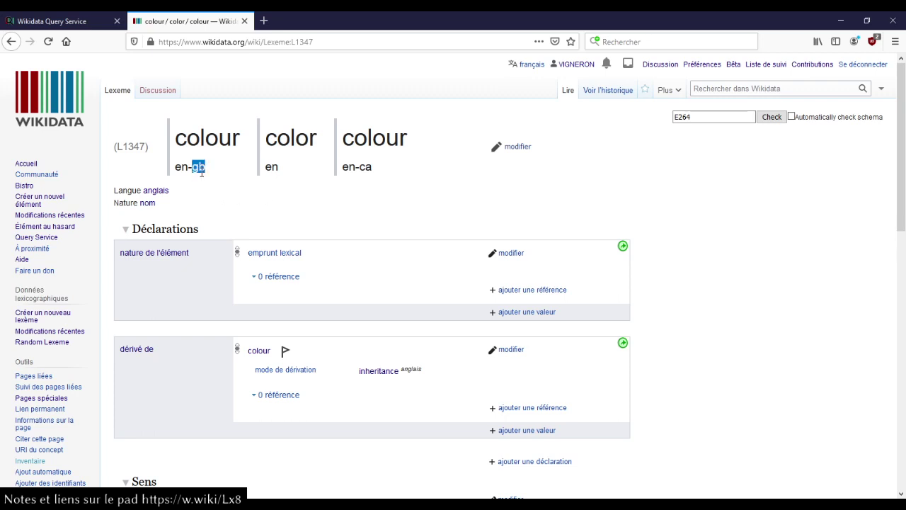
double_click(367, 168)
double_click(272, 168)
left_click(273, 170)
double_click(199, 167)
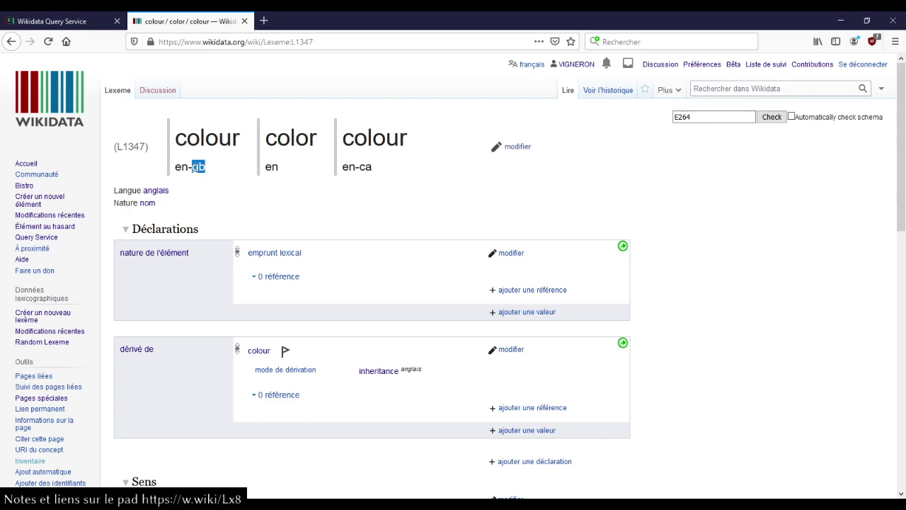
left_click(245, 188)
scroll(333, 210, "down", 4)
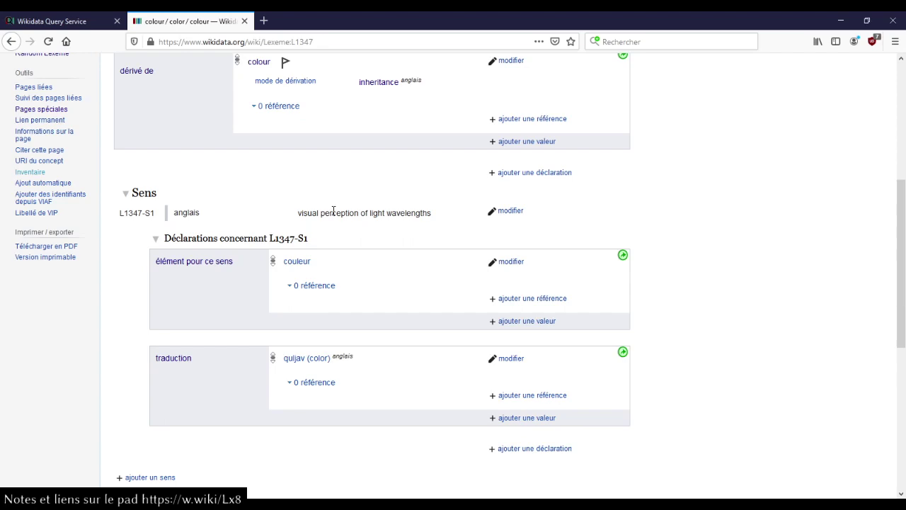
scroll(332, 211, "down", 4)
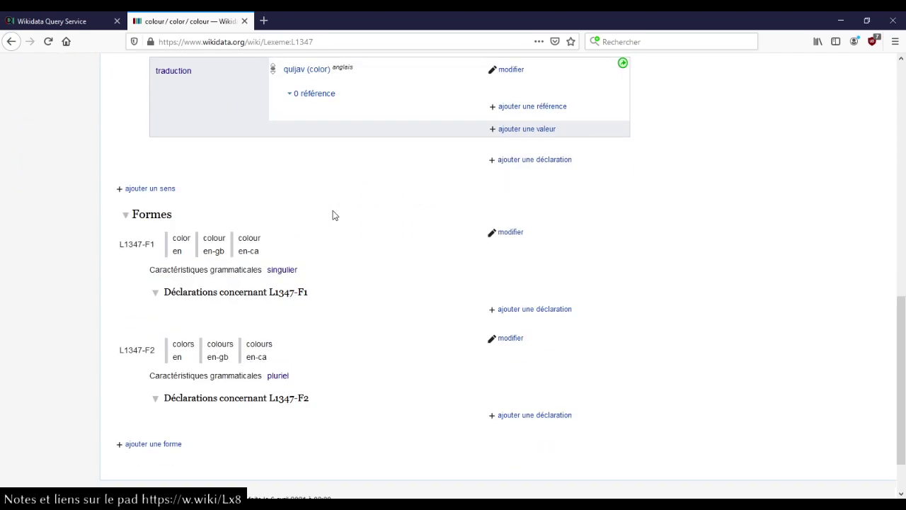
scroll(335, 215, "up", 12)
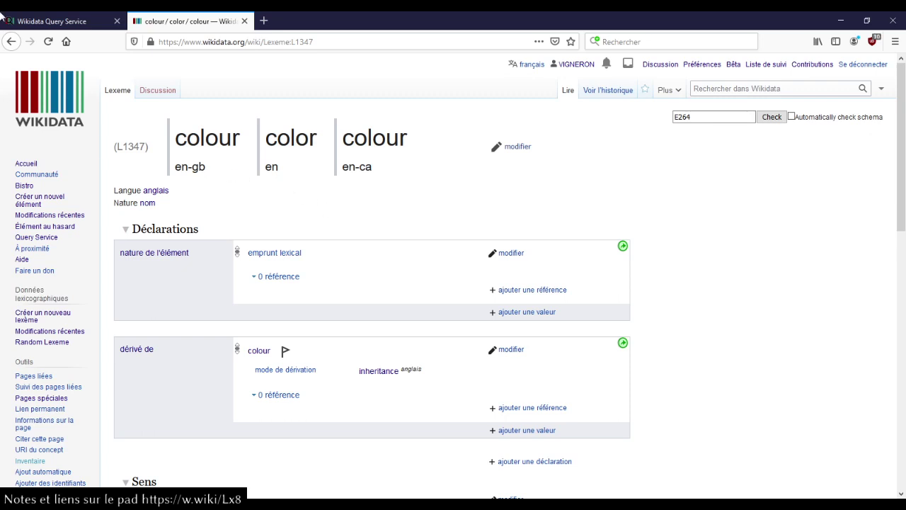
- Return to the saint place-name query and view its result map
left_click(43, 22)
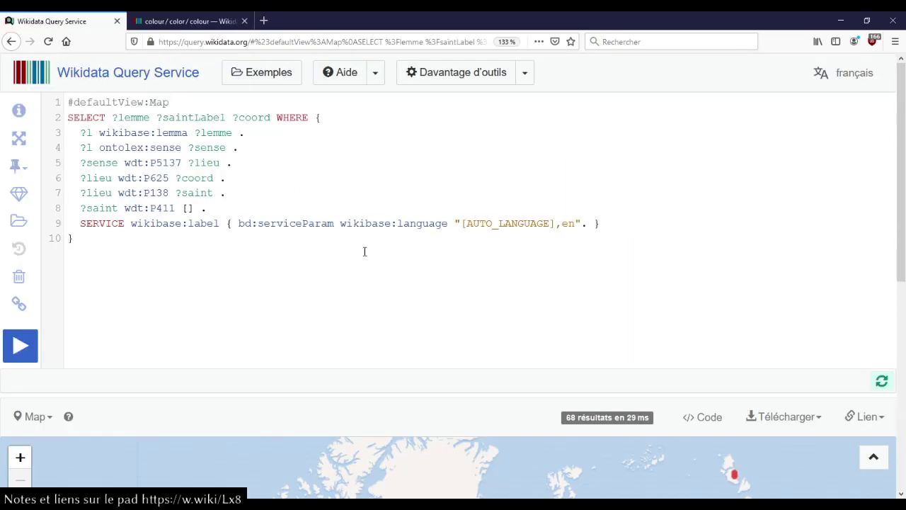
scroll(369, 267, "down", 5)
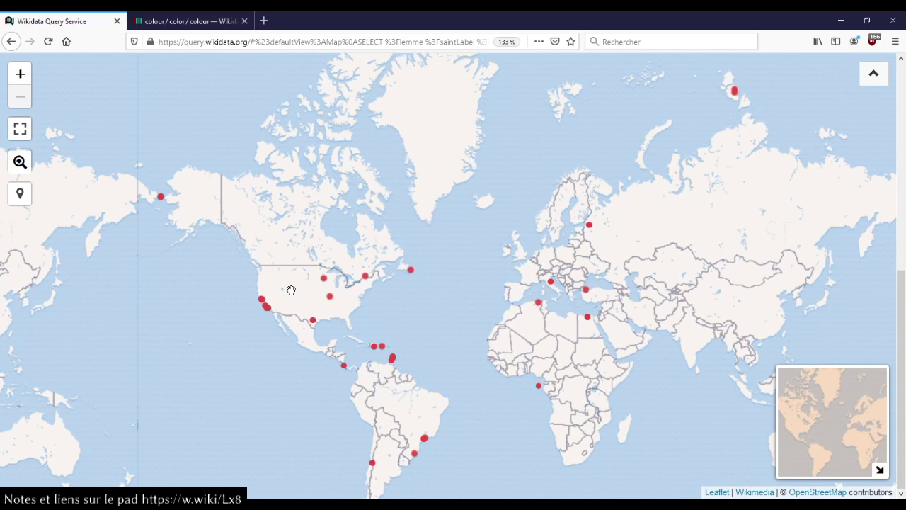
- Search Wikidata for "lorrain" and open the item described as a langue d'oïl
key("ctrl+Tab")
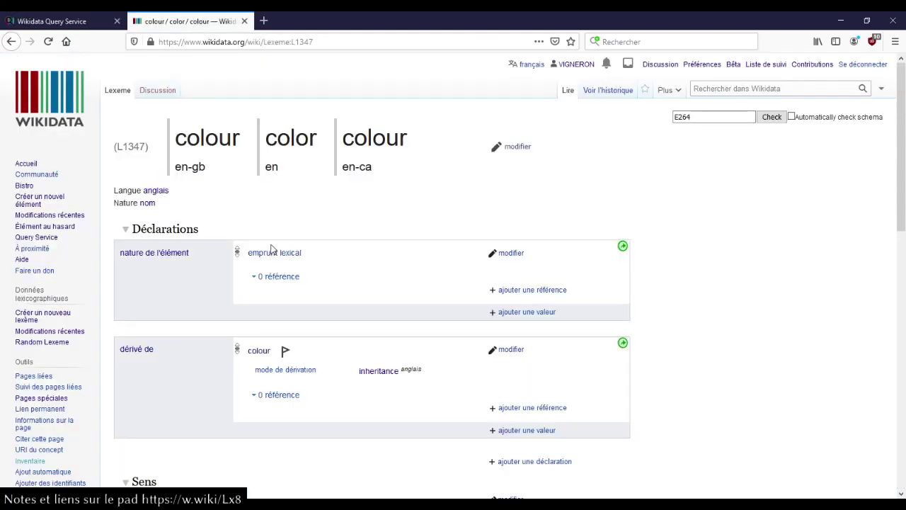
left_click(728, 90)
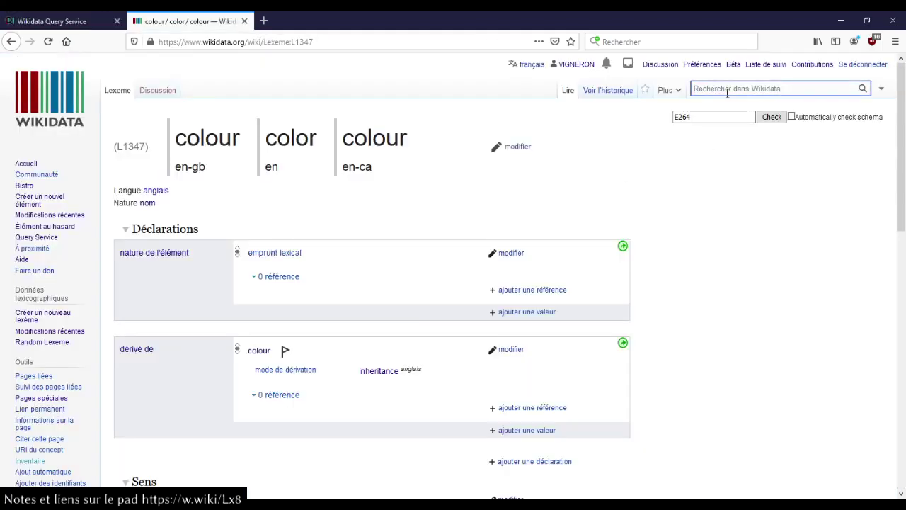
type("lorra")
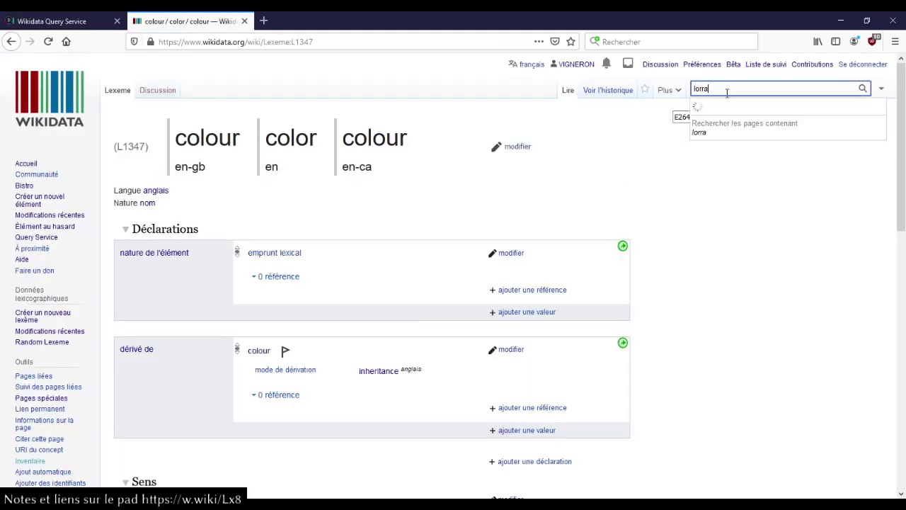
type("in")
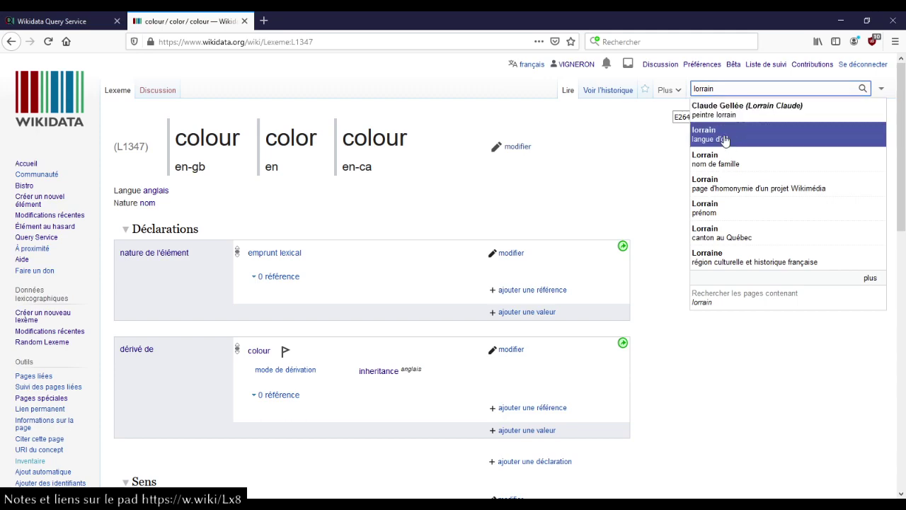
left_click(726, 139)
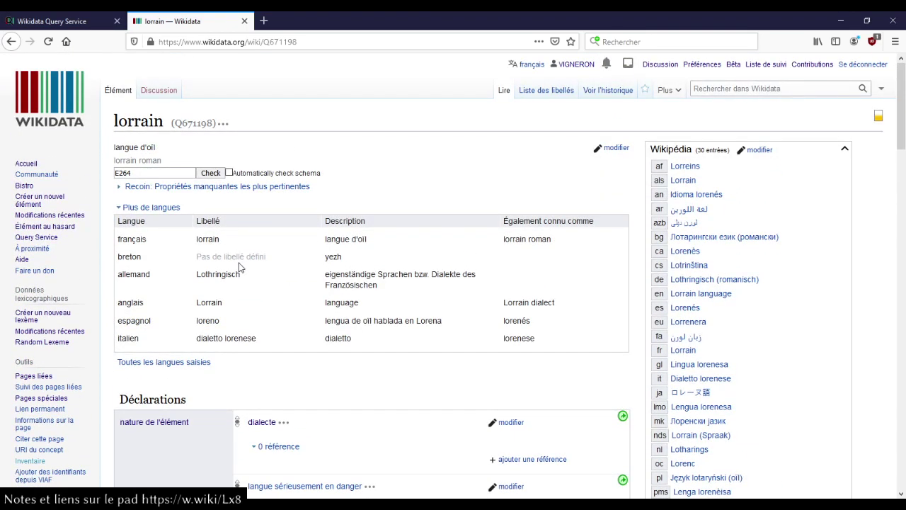
- List the pages linking to the lorrain item, restricted to the Lexeme namespace
scroll(221, 272, "down", 1)
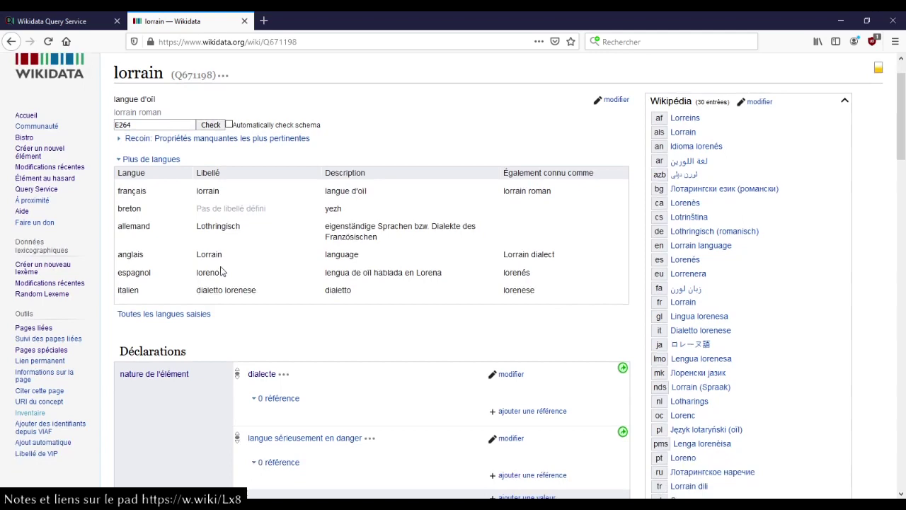
left_click(31, 329)
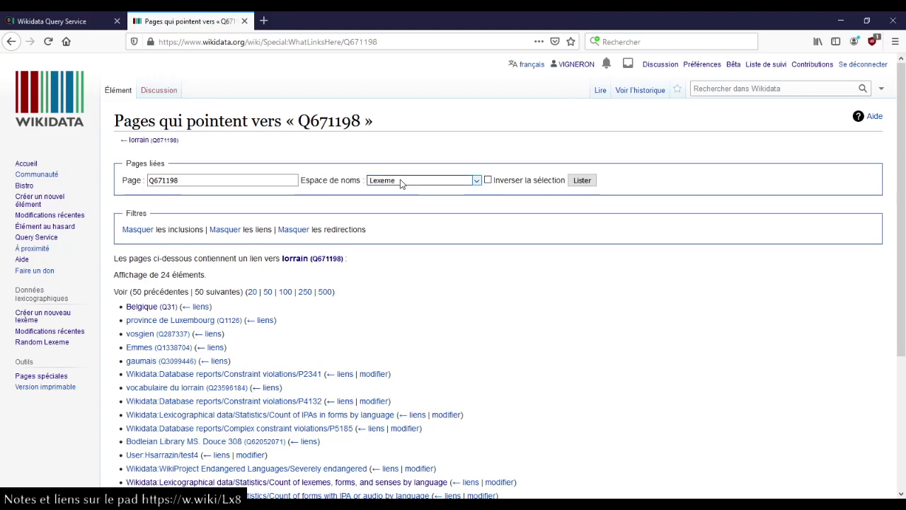
key("Return")
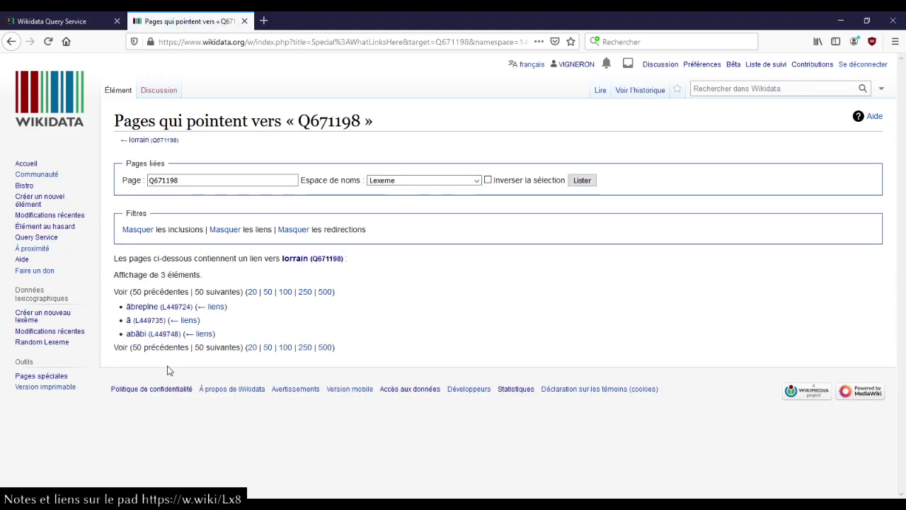
- Open the Lorrain lexeme ābrepīne (L449724) in a new tab and review its lemma, statements and sense
middle_click(156, 306)
key("ctrl+Tab")
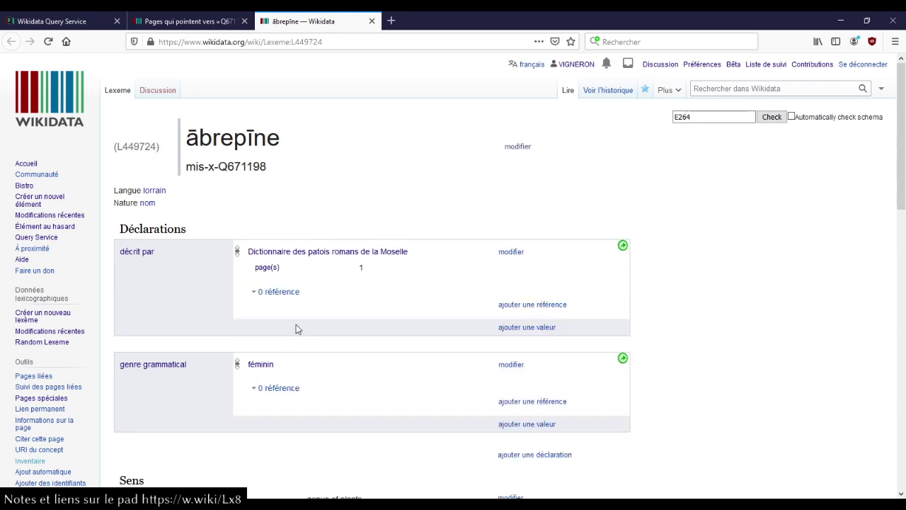
scroll(393, 225, "down", 3)
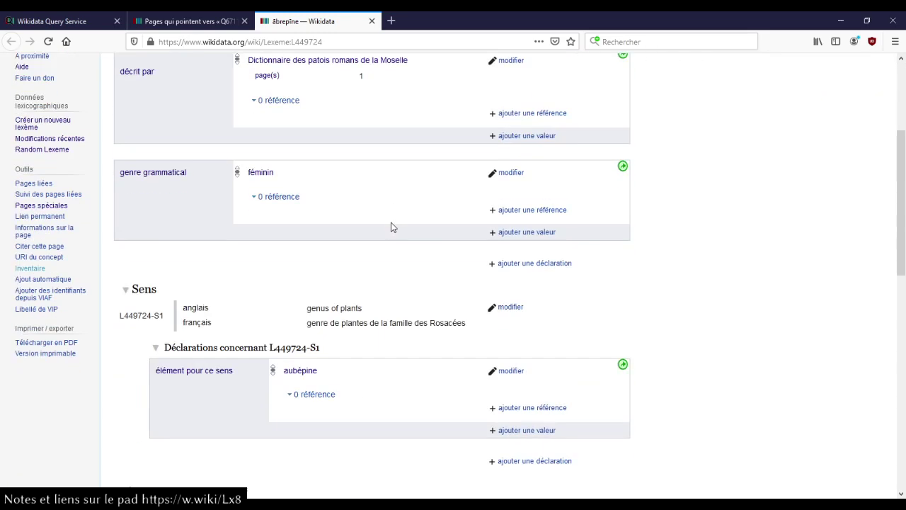
scroll(404, 239, "down", 2)
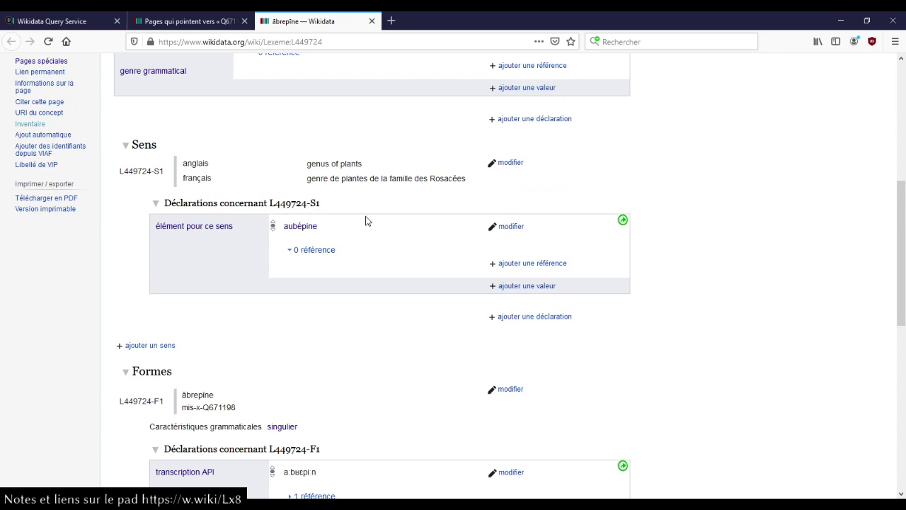
scroll(352, 188, "up", 5)
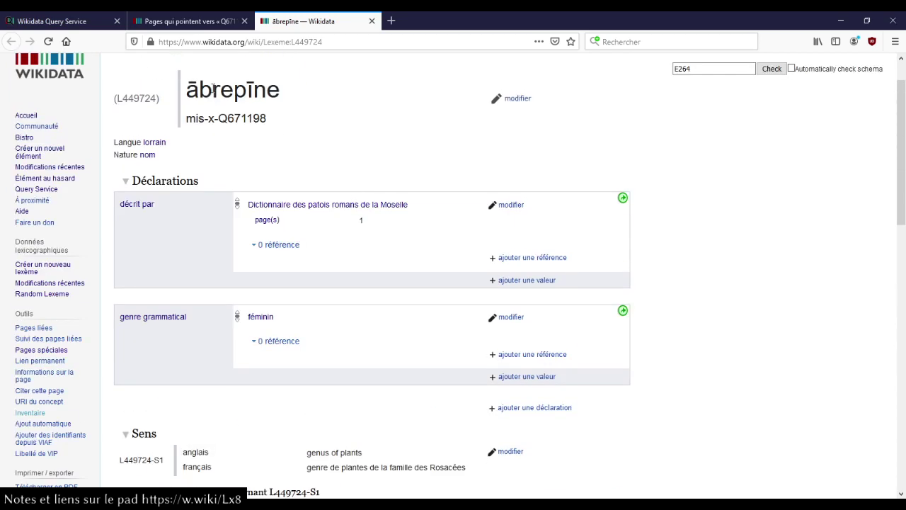
left_click_drag(185, 91, 201, 90)
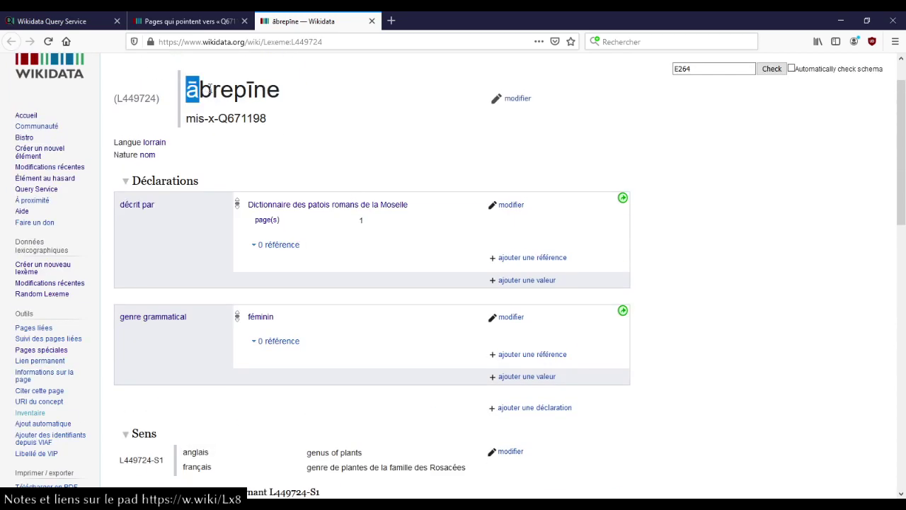
left_click(319, 99)
scroll(319, 112, "down", 5)
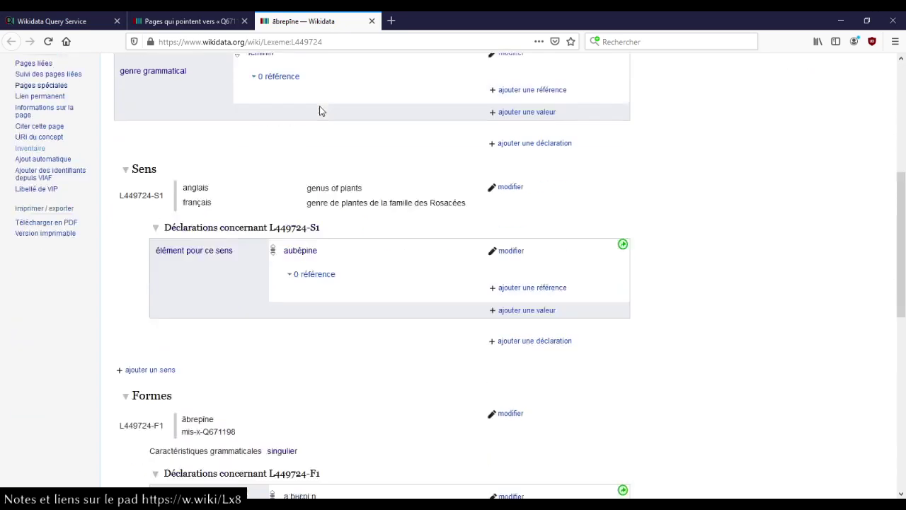
- Compare the lexeme's forms F1 and F2 and the linguistic zone given as each form's variety
scroll(342, 236, "down", 7)
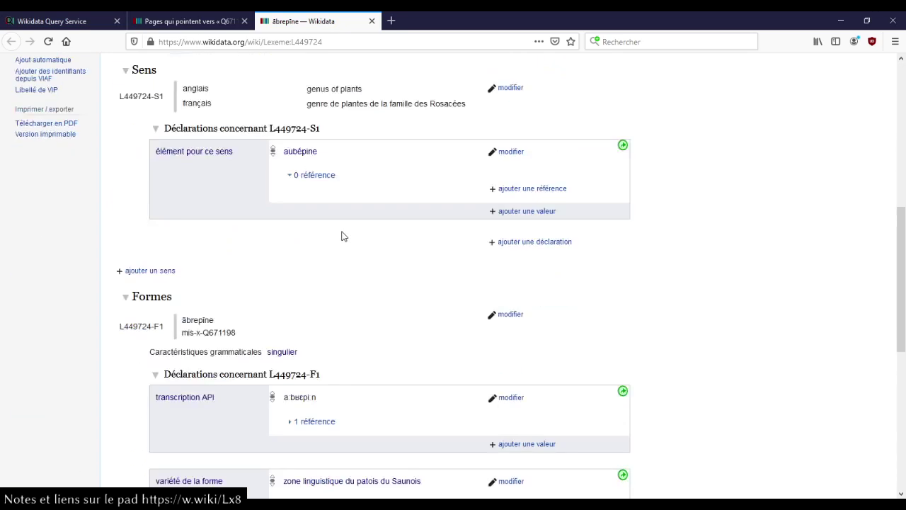
scroll(346, 238, "up", 2)
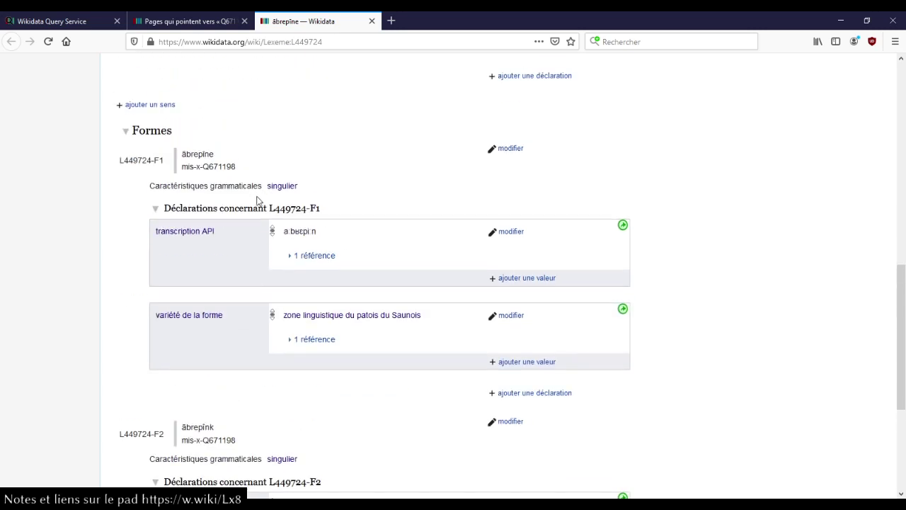
double_click(188, 153)
mouse_move(366, 320)
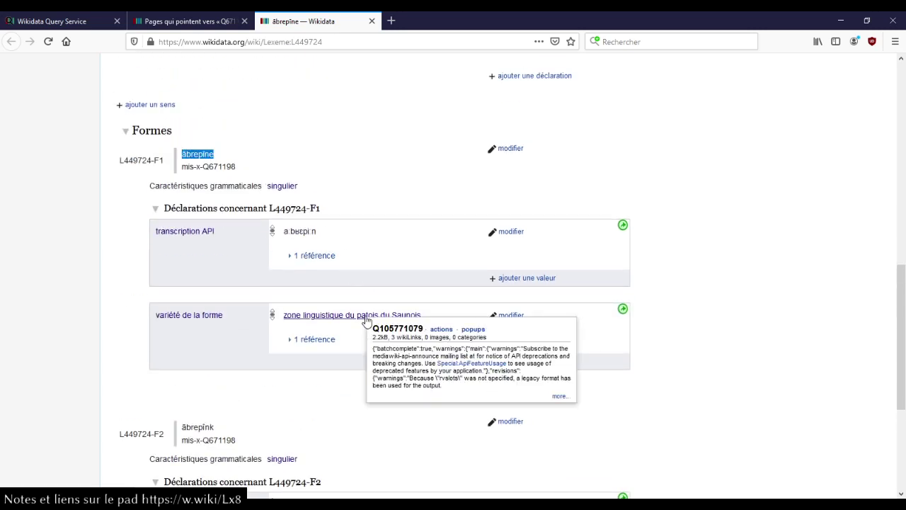
scroll(390, 261, "down", 3)
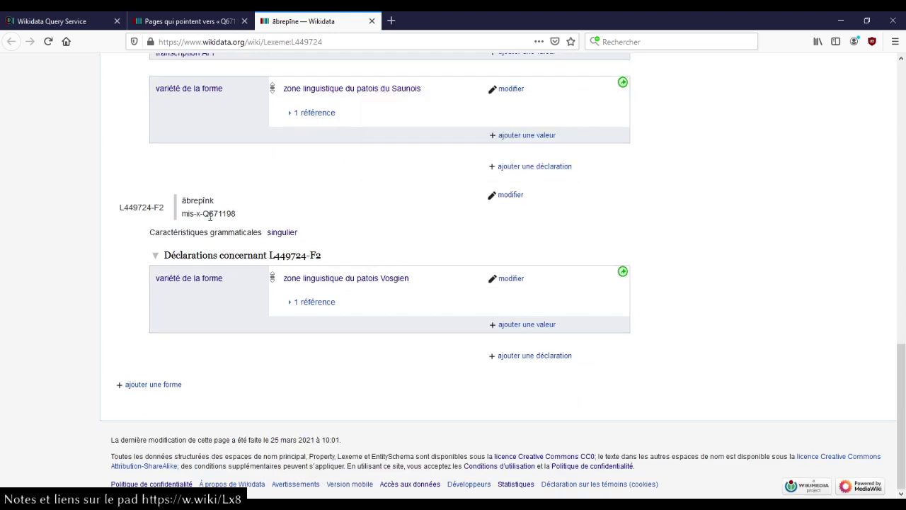
double_click(201, 202)
left_click(207, 202)
- Open the item "zone linguistique du patois Vosgien" in a new tab and review its description and statements
middle_click(349, 283)
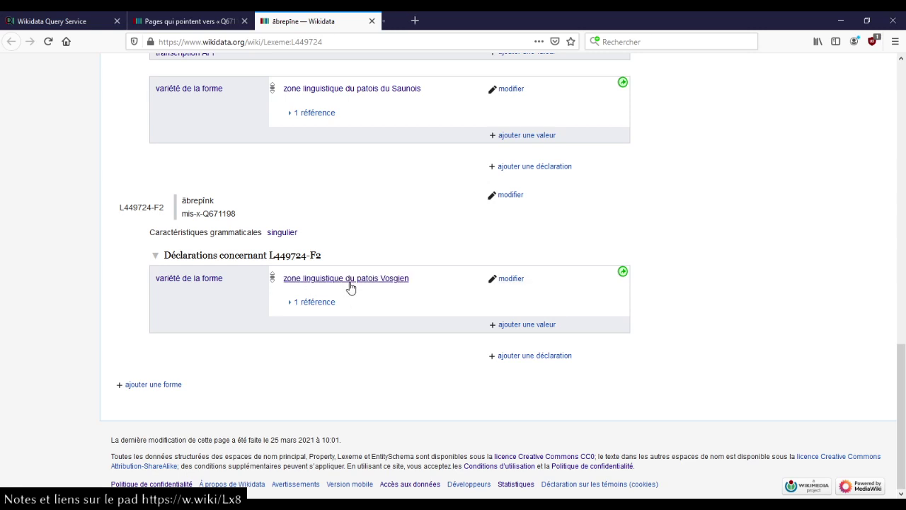
key("ctrl+Tab")
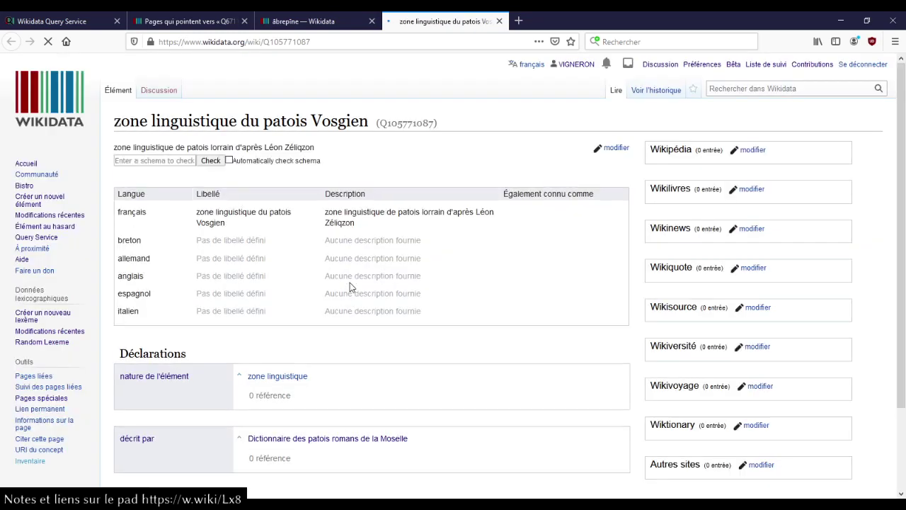
scroll(349, 287, "down", 3)
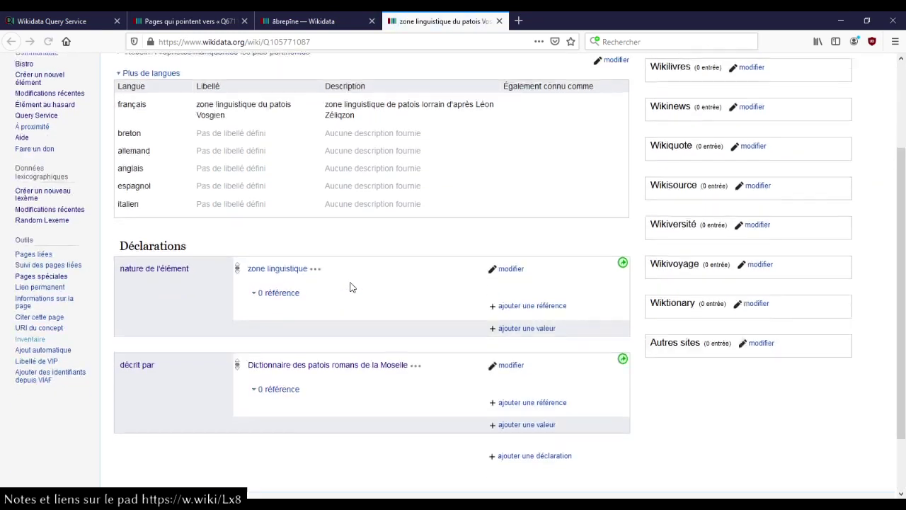
scroll(352, 287, "down", 2)
scroll(394, 269, "up", 5)
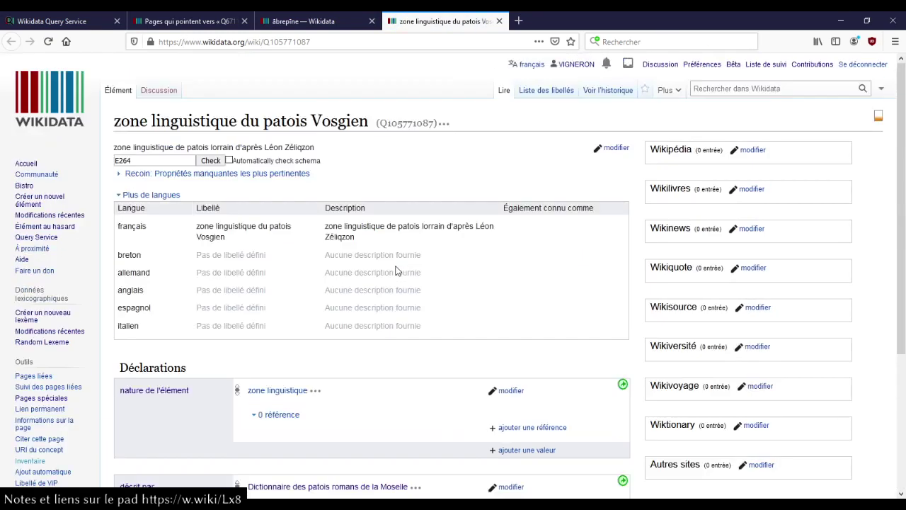
- Check the two statements of the item "zone linguistique du patois Vosgien" and close its tab
scroll(396, 270, "down", 5)
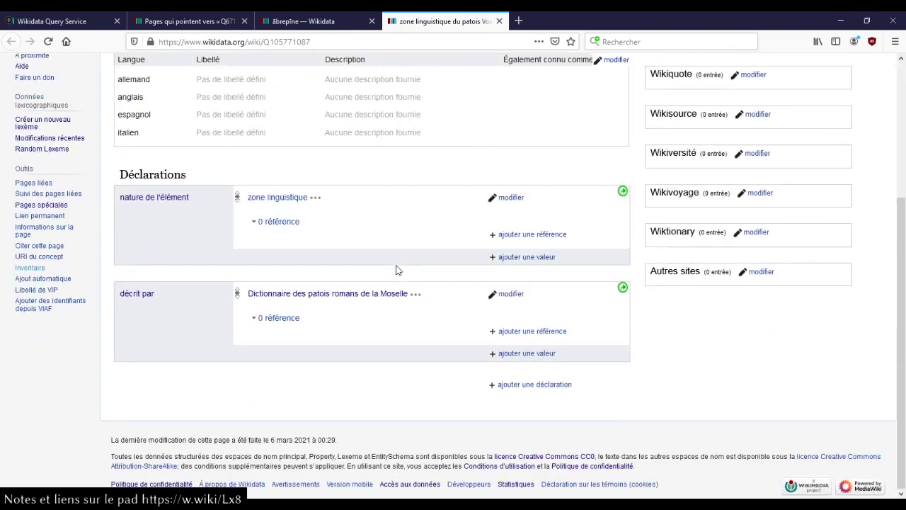
scroll(396, 270, "up", 5)
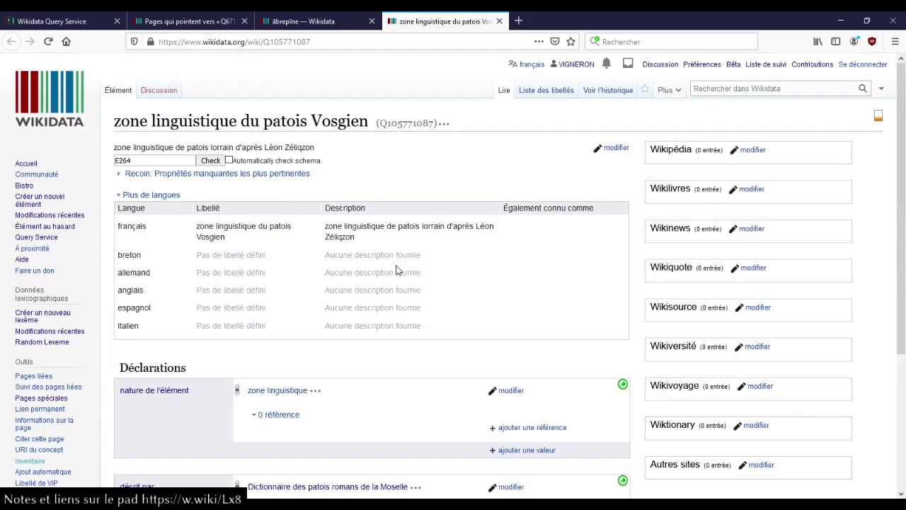
key("ctrl+w")
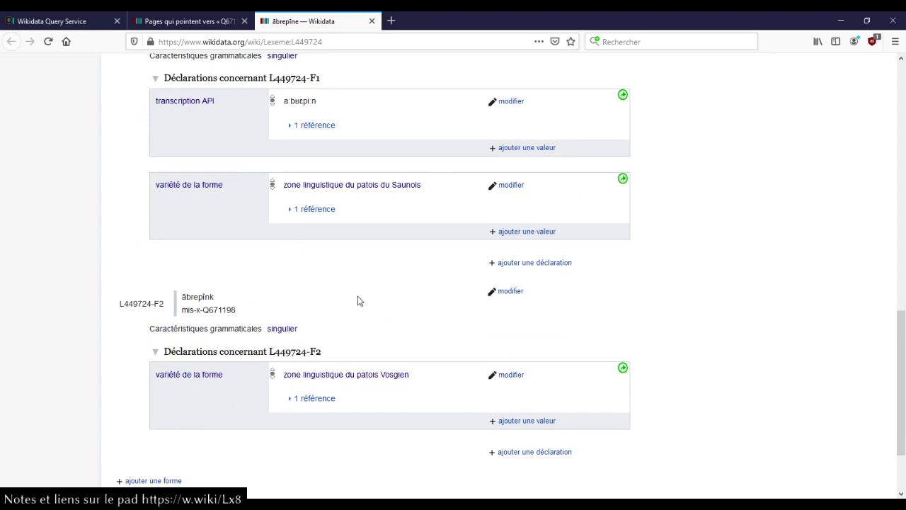
- Search the web for "albb" in a new tab and browse the map list of the Atlas linguistique de la Basse-Bretagne
key("ctrl+t")
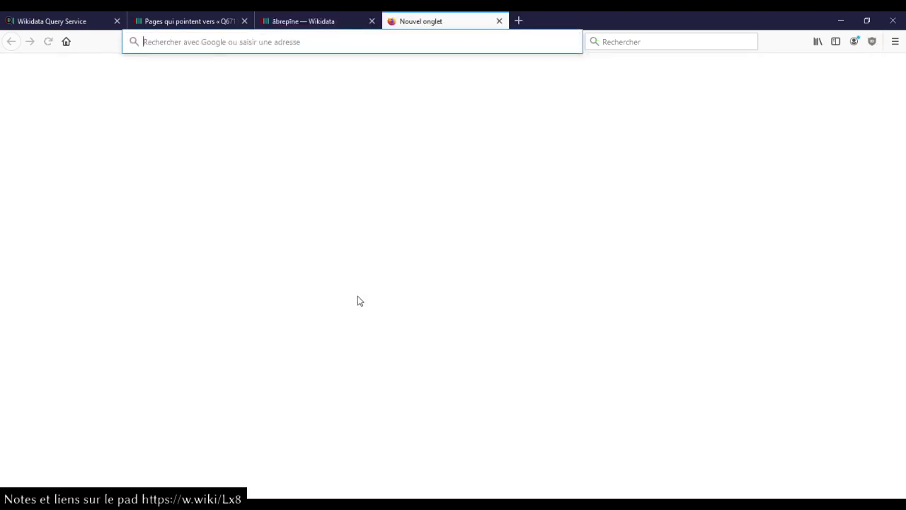
type("albb")
key("Return")
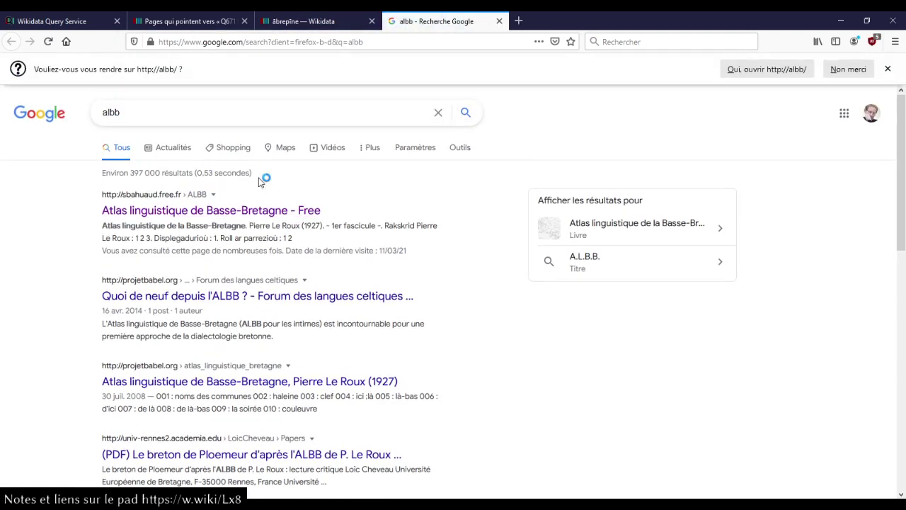
left_click(269, 216)
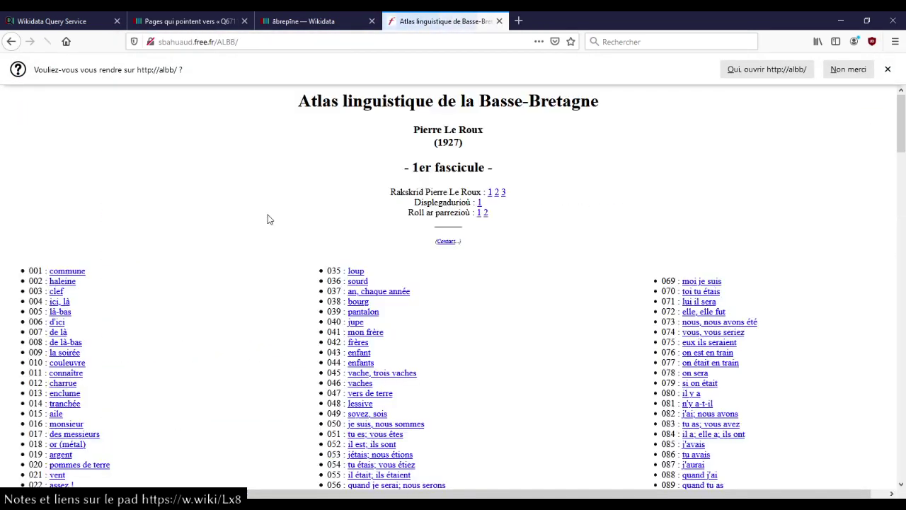
scroll(268, 218, "down", 5)
scroll(269, 220, "up", 4)
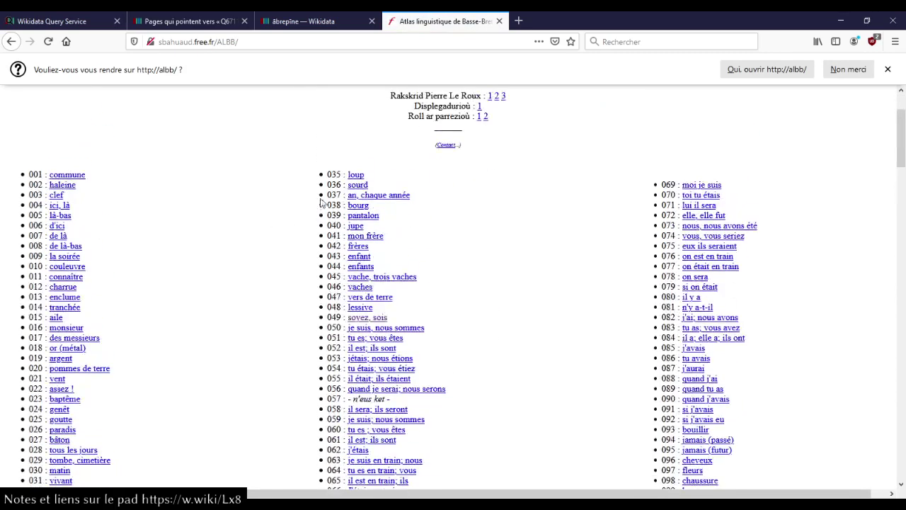
- Open atlas map 035 "loup" and enlarge it to read the Breton variants for the word
left_click(356, 175)
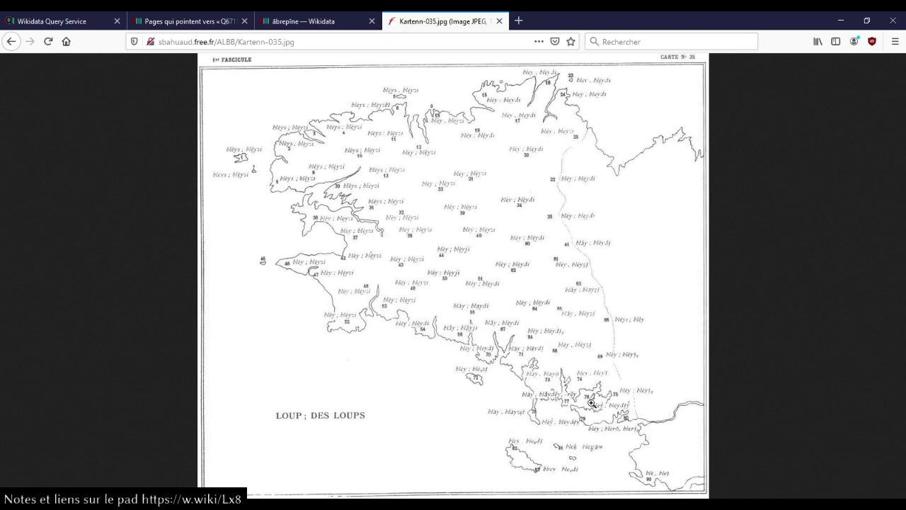
left_click(435, 270)
scroll(423, 238, "up", 2)
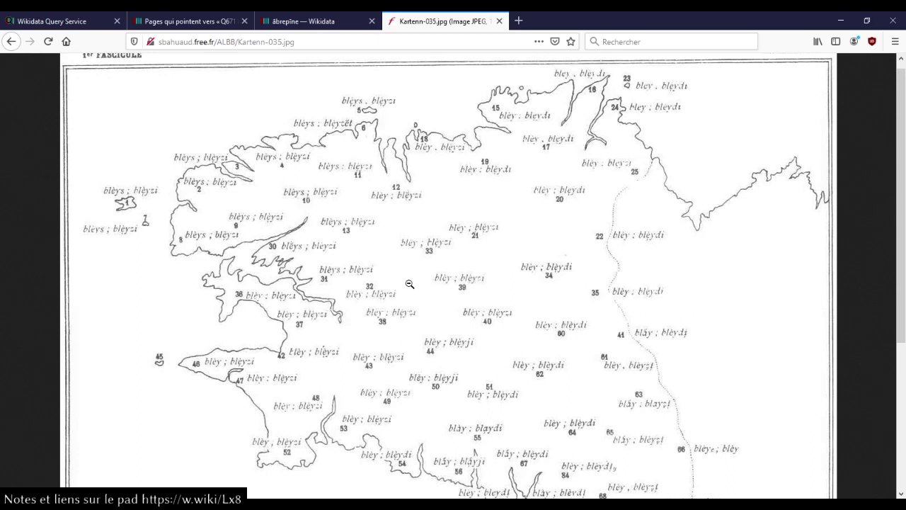
- Return to the ābrepīne lexeme and review its mis-x-Q671198 language code and the variety statements of its forms
key("ctrl+Page_Up")
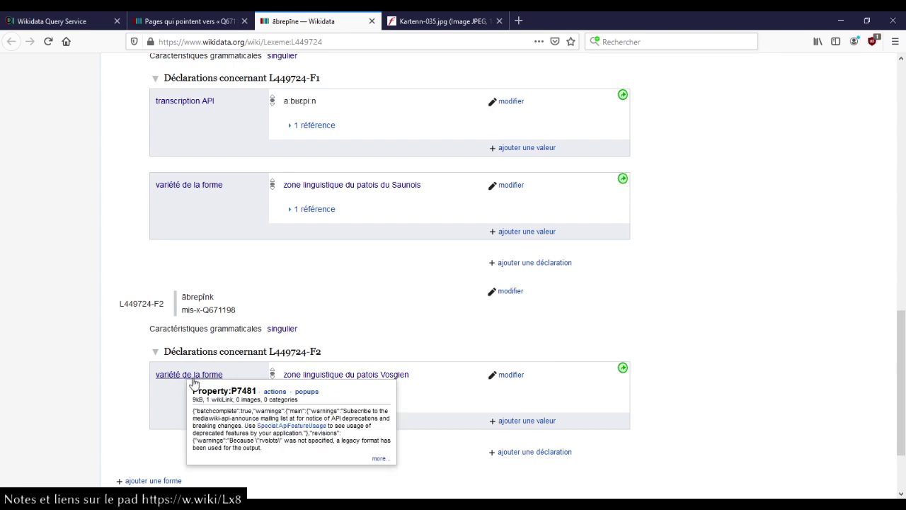
scroll(238, 349, "up", 3)
scroll(238, 348, "up", 10)
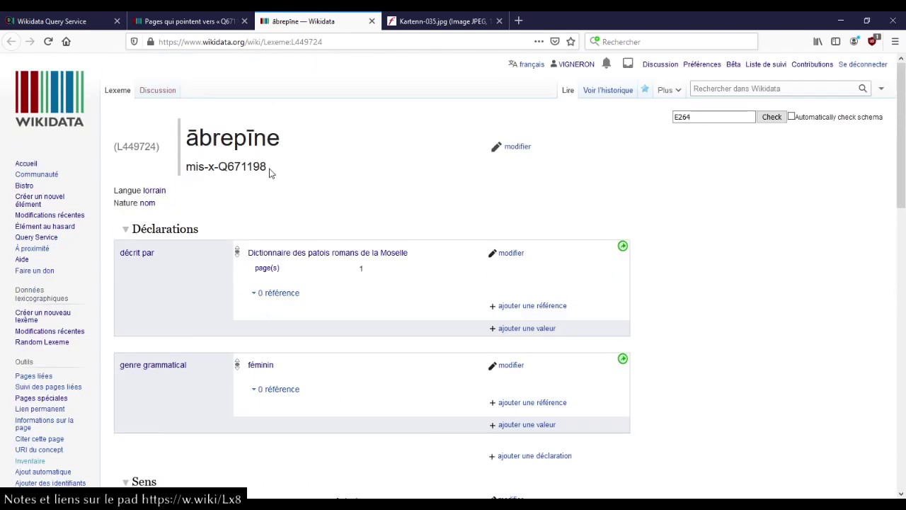
left_click_drag(269, 173, 169, 169)
left_click(238, 168)
scroll(238, 171, "down", 10)
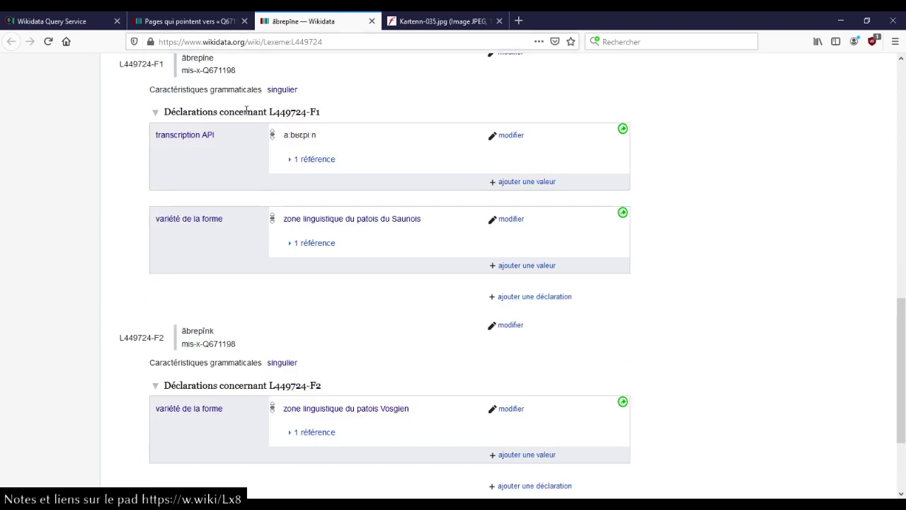
- Close the list of pages linking to Q671198 and return to the query text in Wikidata Query Service
left_click(186, 22)
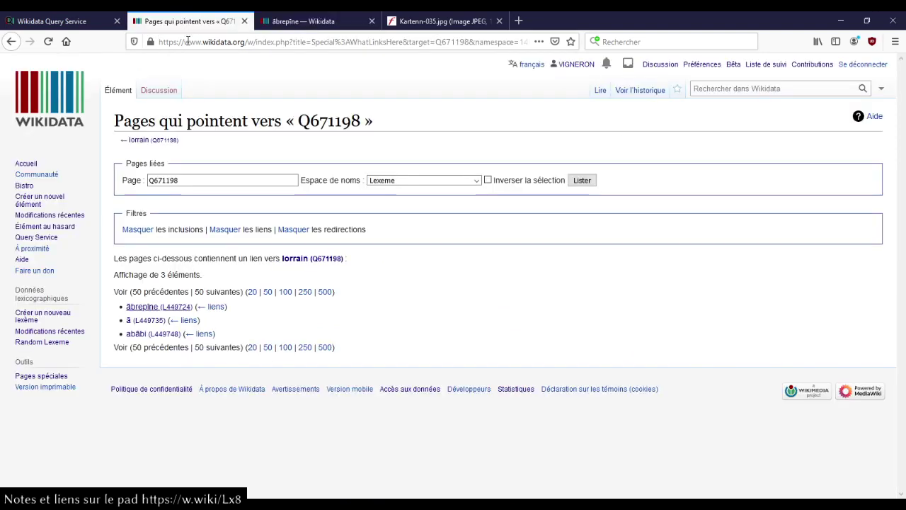
key("ctrl+w")
key("ctrl+Page_Up")
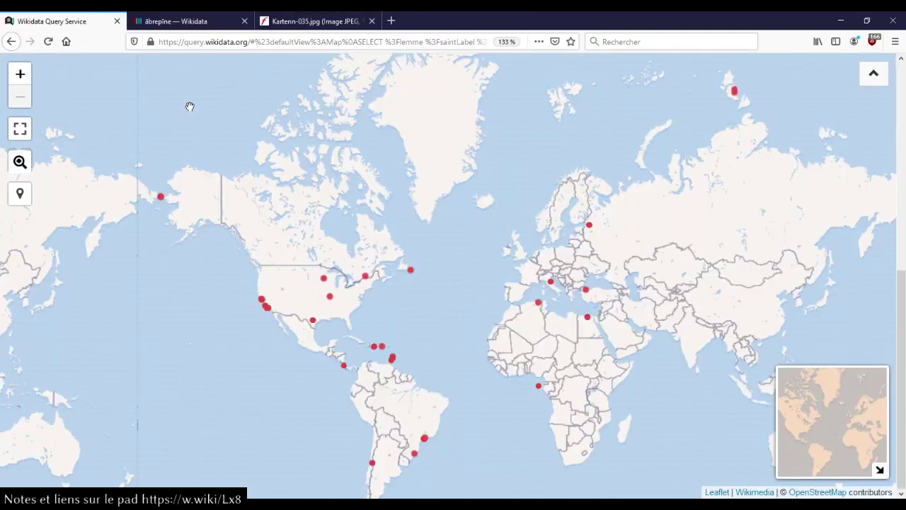
left_click(902, 191)
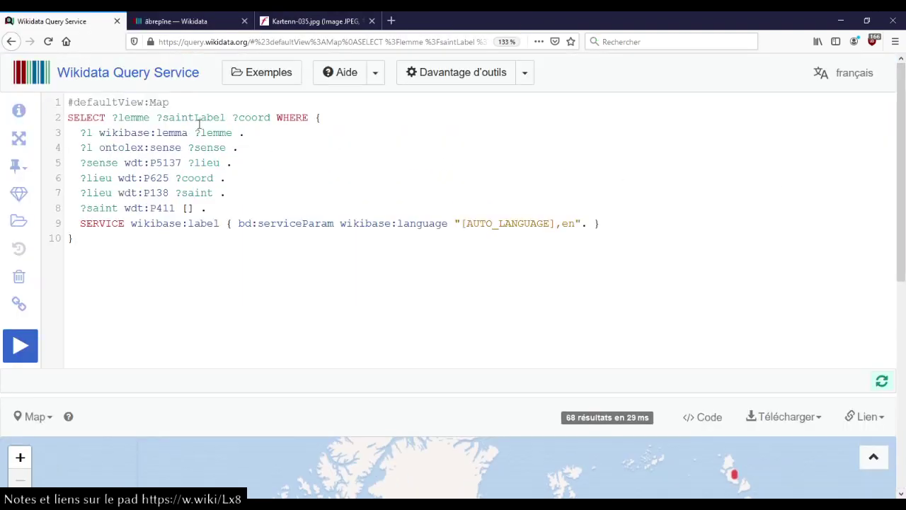
- Replace the variables ?lemme, ?saintLabel and ?coord in the SELECT clause with *
double_click(138, 119)
key("ctrl+Left")
key("ctrl+Left")
key("ctrl+shift+Right")
key("ctrl+shift+Right")
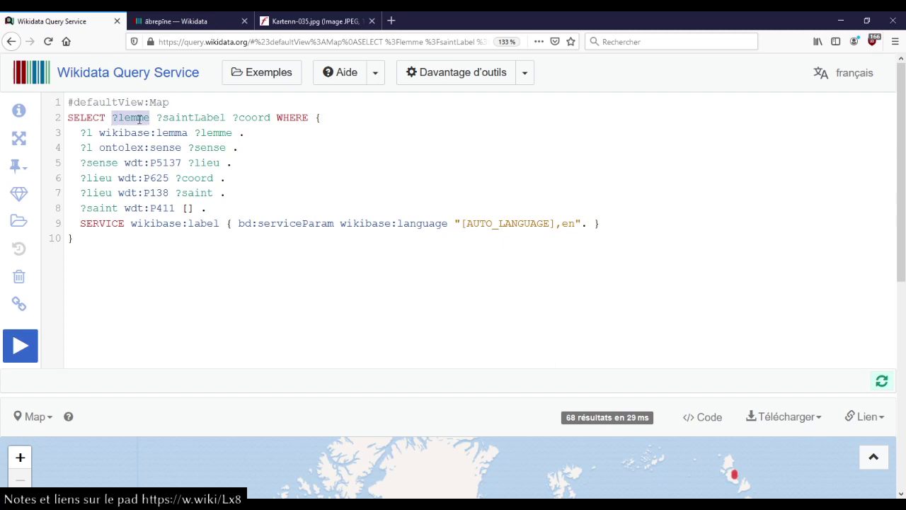
key("ctrl+shift+Right")
key("ctrl+shift+Right")
key("ctrl+shift+Right")
key("ctrl+shift+Right")
type("*")
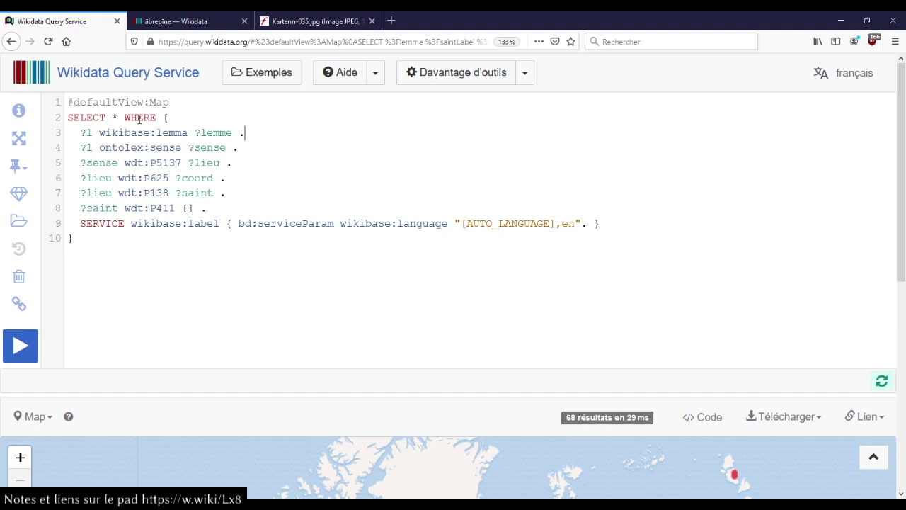
- Replace the ontolex:sense ?sense part of the second triple with ontolex:lexicalForm ?form
key("ctrl+shift+Left")
key("ctrl+shift+Left")
key("ctrl+shift+Left")
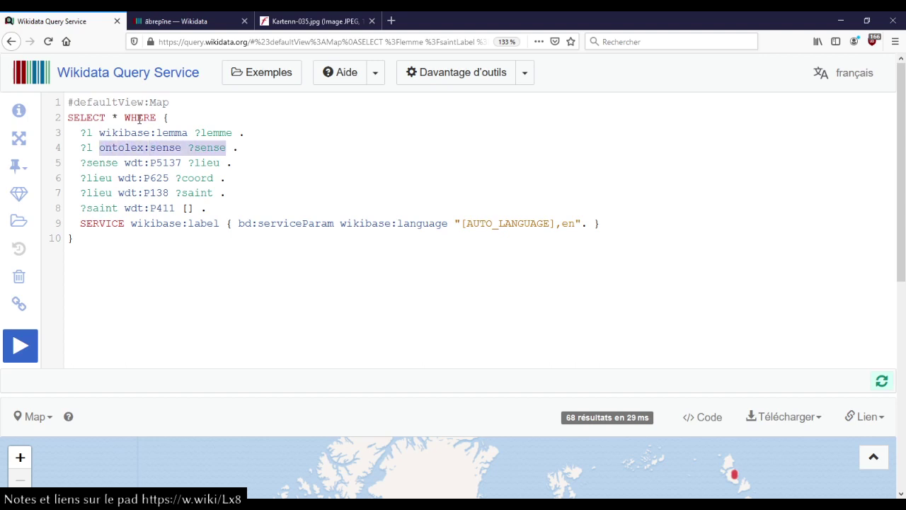
key("BackSpace")
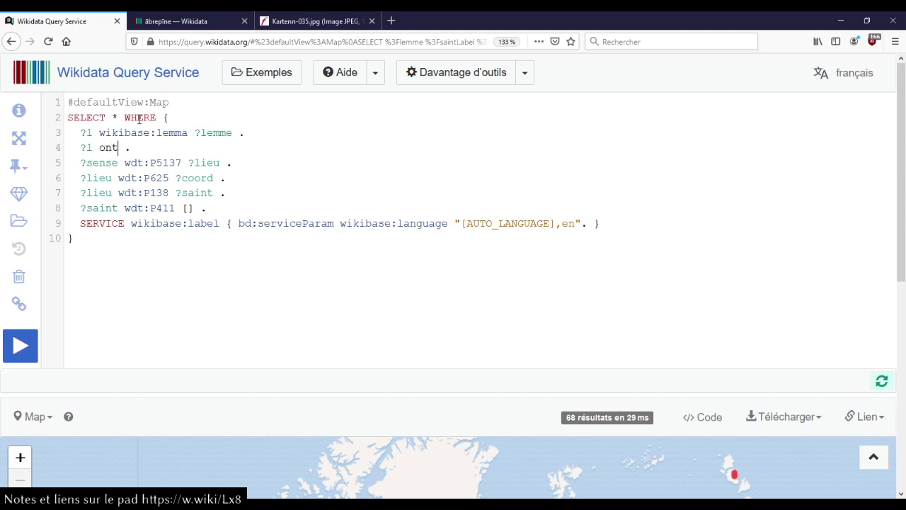
key("ctrl+space")
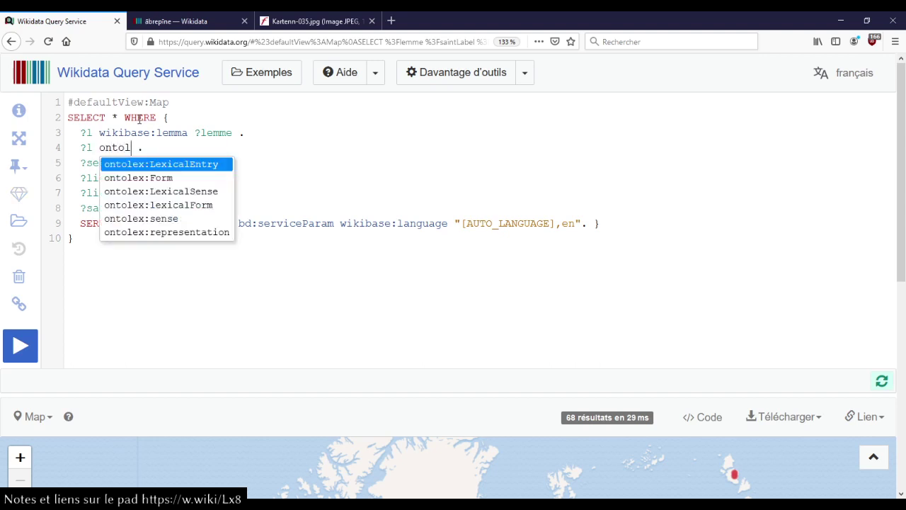
key("Down")
key("Down")
key("Down")
key("Return")
type("?fomr")
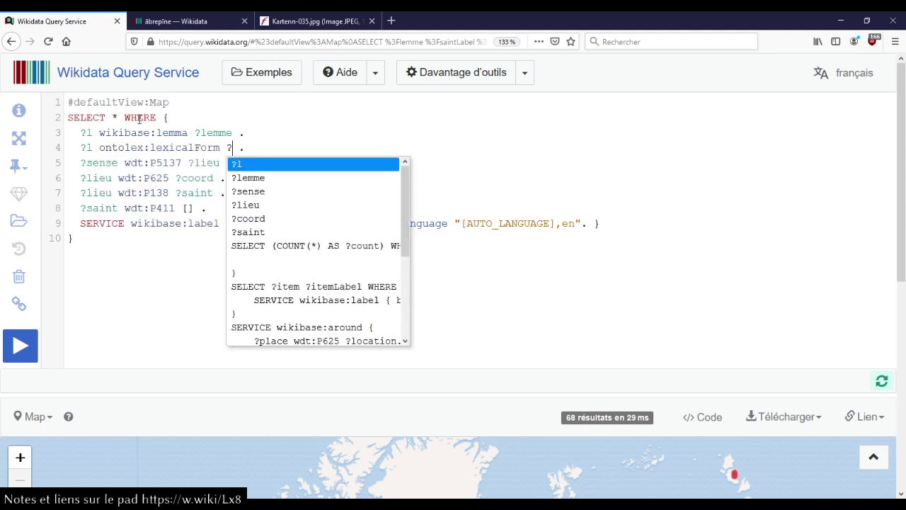
key("BackSpace")
key("BackSpace")
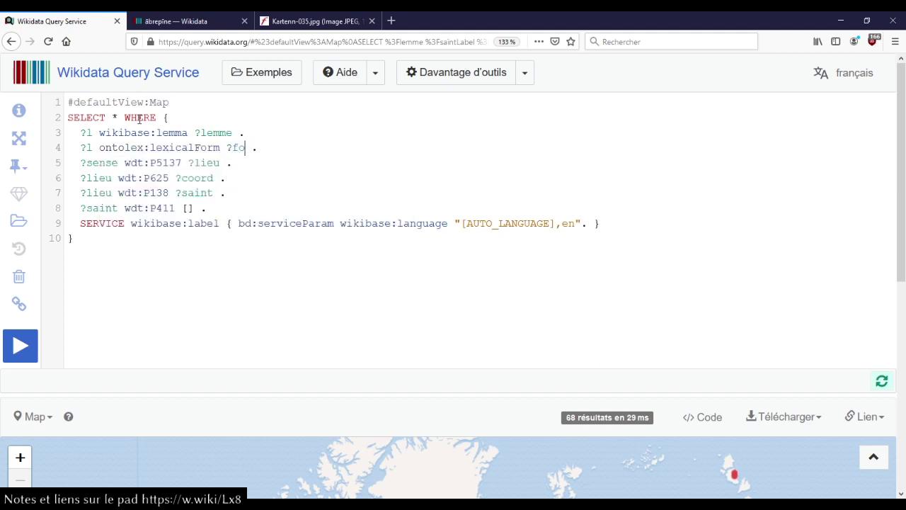
type("rm")
- Replace the wdt:P5137 triple with "?form ?x ?y ." and make ?y the subject of the wdt:P625 triple
key("shift+Down")
key("BackSpace")
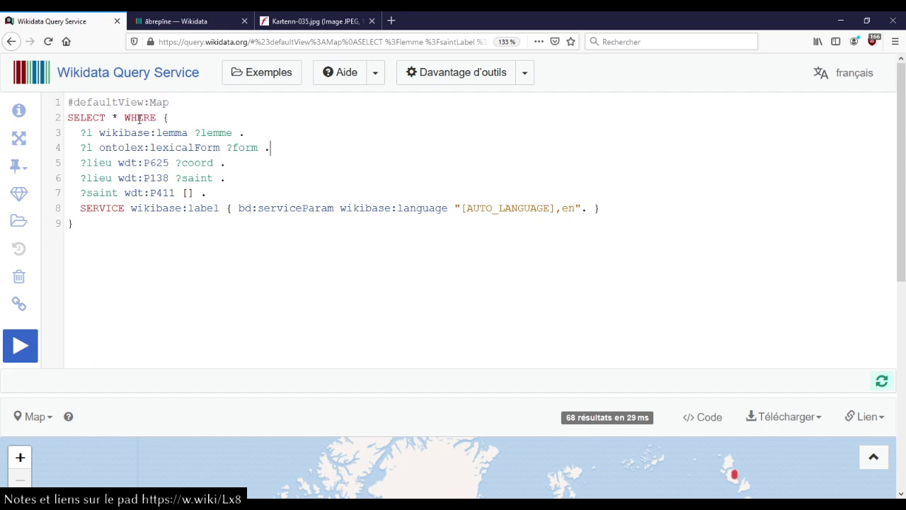
key("ctrl+shift+Right")
type("form ?")
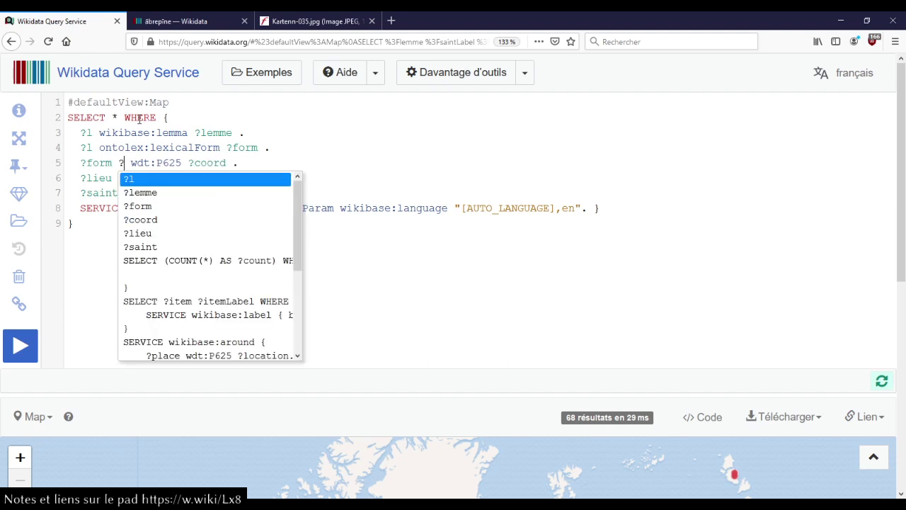
type("x ?y ")
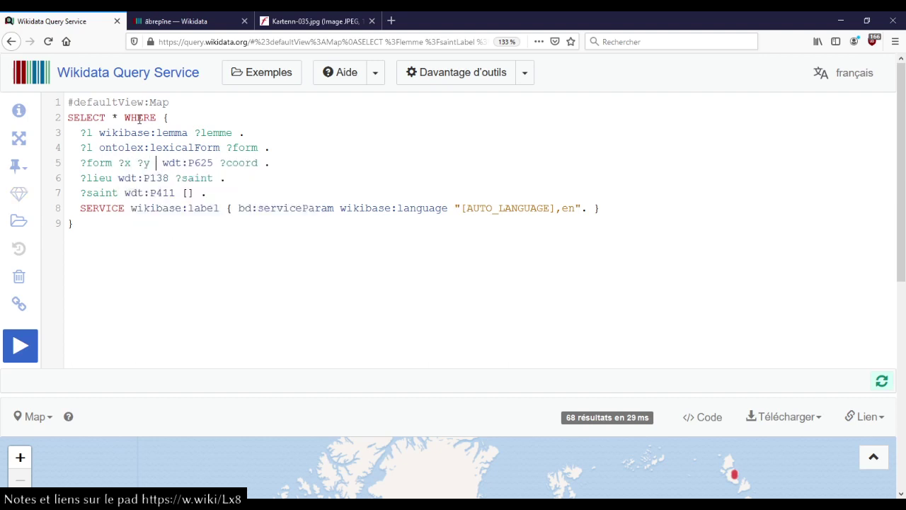
type(".")
key("Return")
type("?y")
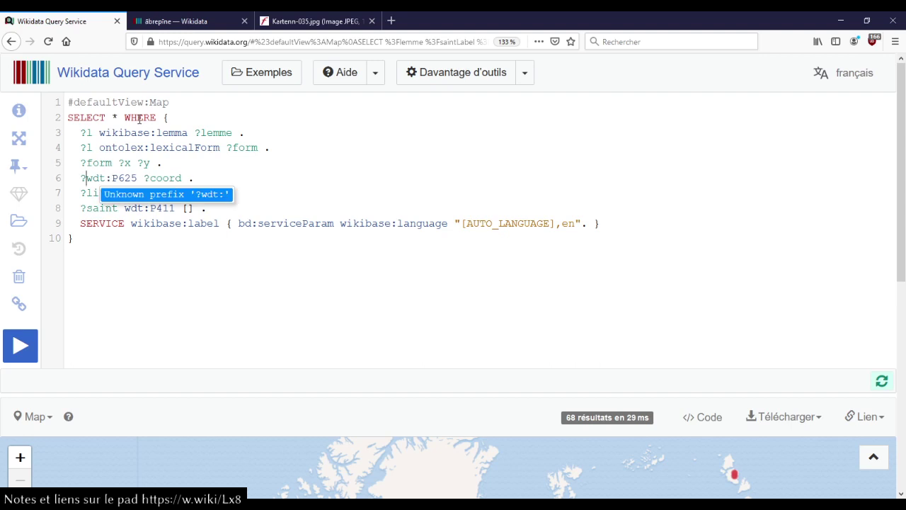
key("End")
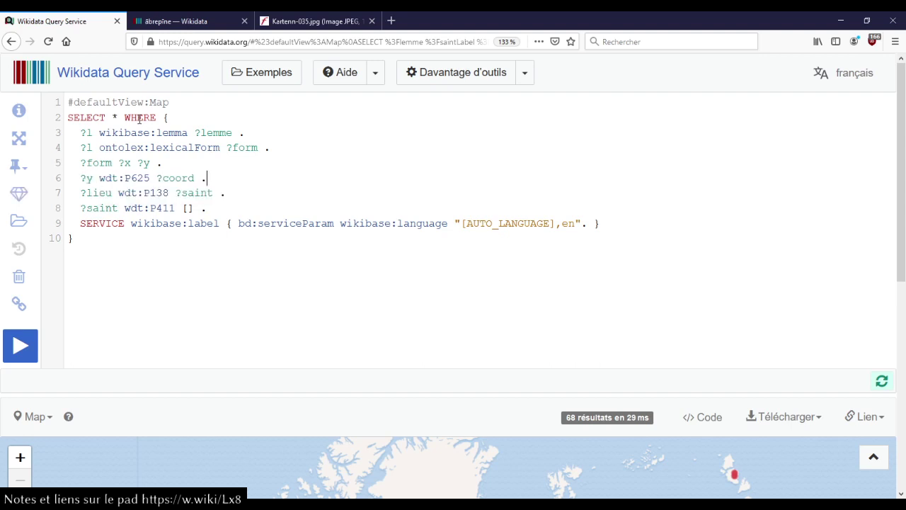
- Delete the two saint triples and the label service line, and run the query with LIMIT 10
key("shift+Down")
key("shift+Down")
key("shift+Down")
key("shift+End")
key("Delete")
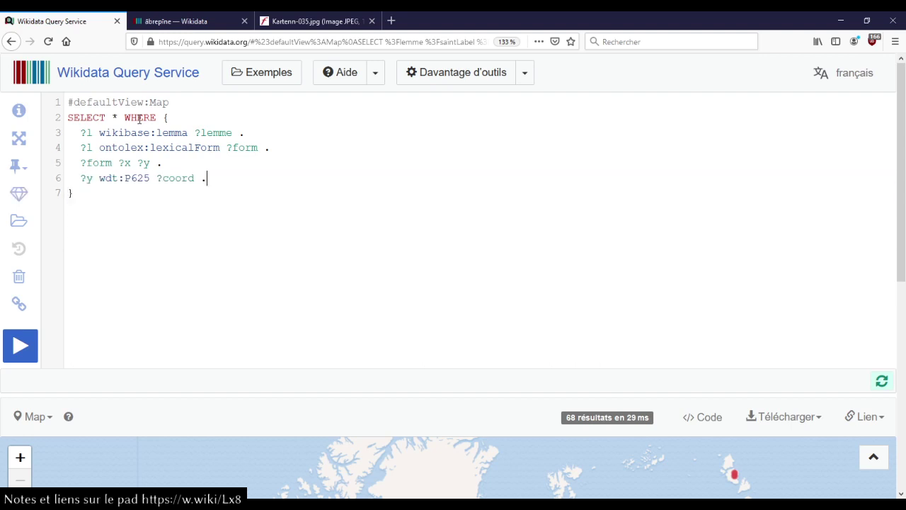
type("IMIT 10")
key("ctrl+Return")
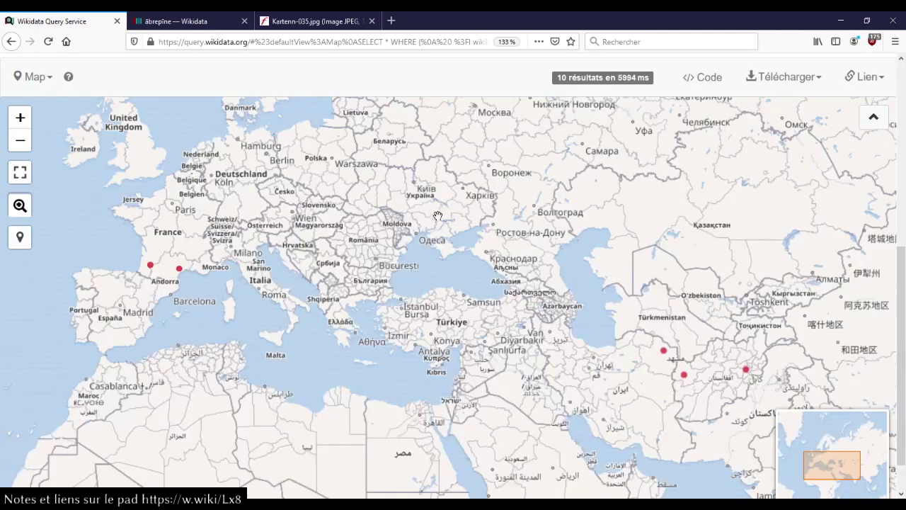
- Inspect the lexeme forms clustered in southern France on the map and look up property P276 that links them
left_click(179, 270)
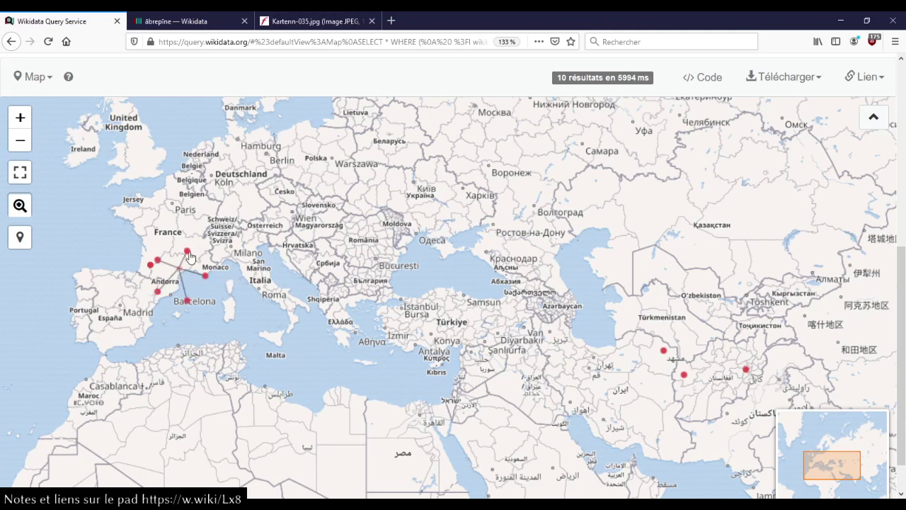
left_click(187, 252)
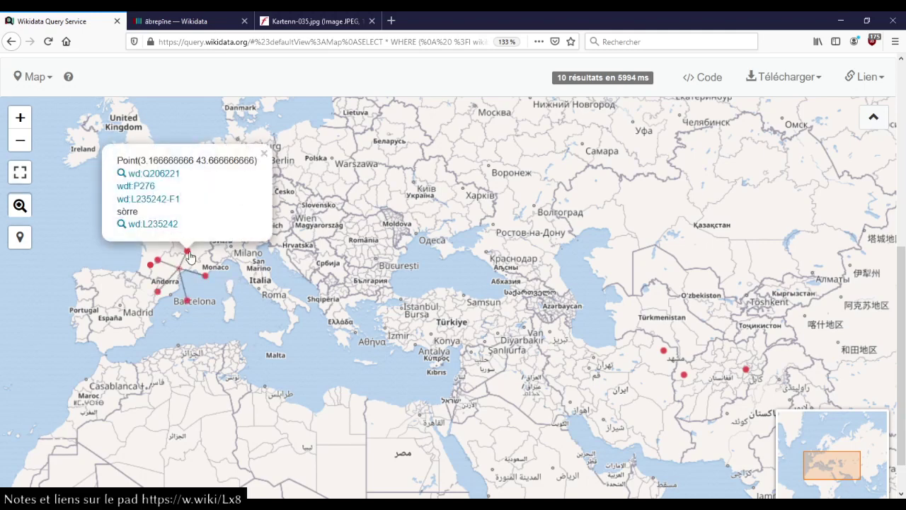
left_click(204, 277)
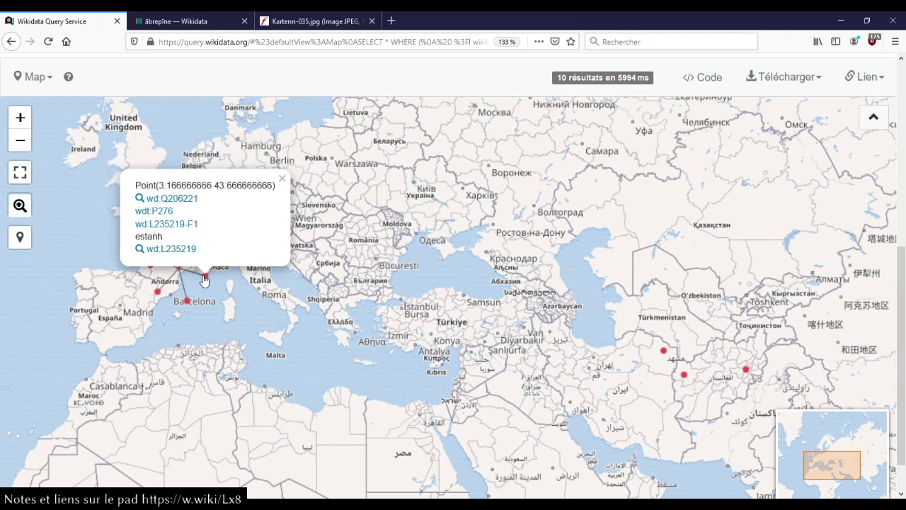
left_click(157, 292)
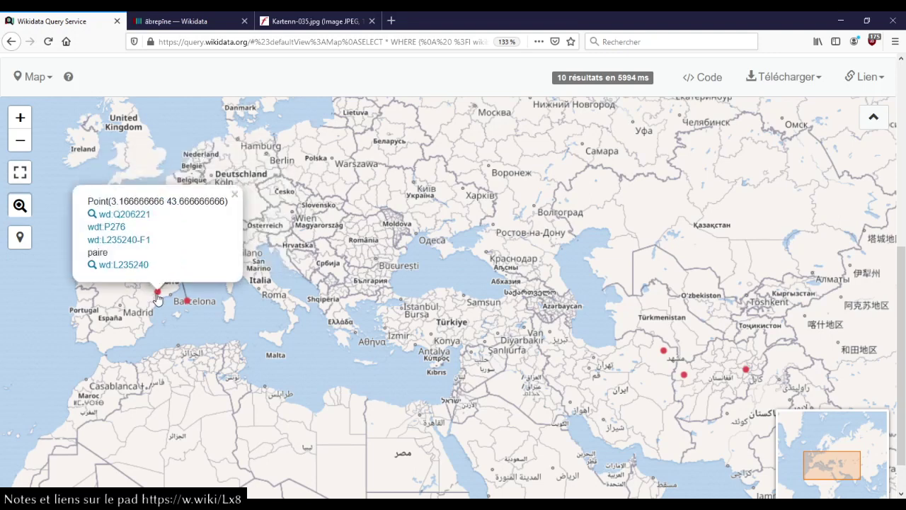
left_click(114, 228)
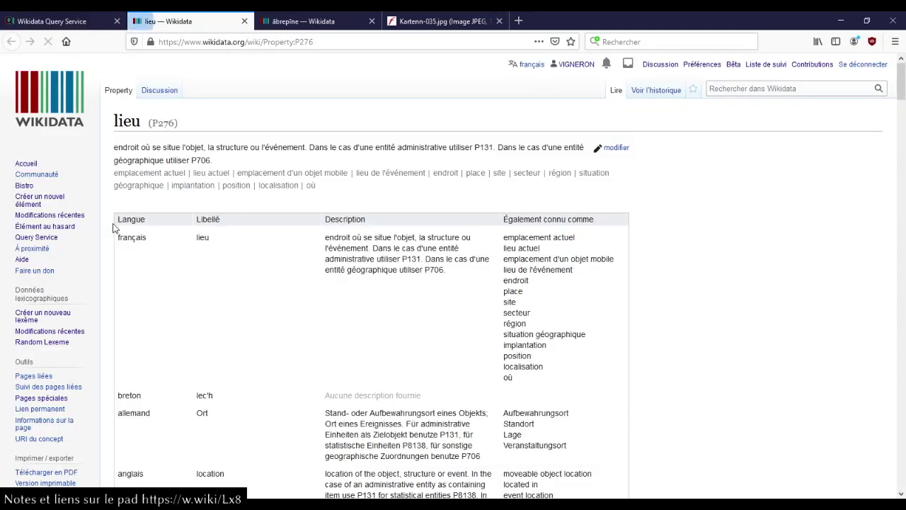
left_click(243, 22)
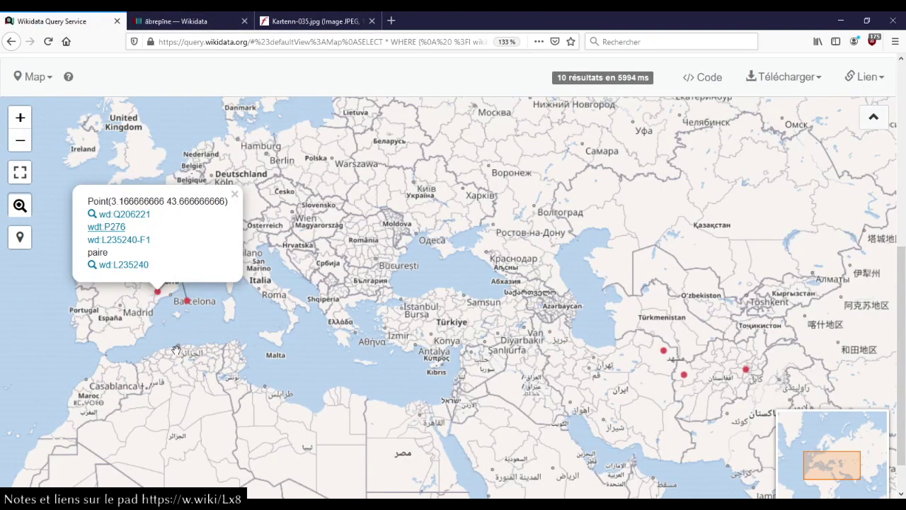
- Inspect the two overlapping lexeme forms located in southwestern France on the results map
left_click(174, 337)
scroll(172, 271, "up", 3)
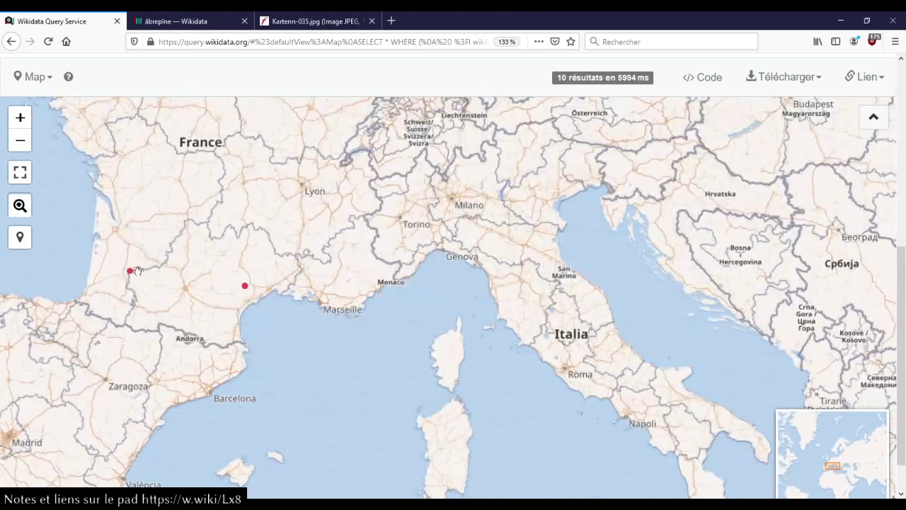
left_click(130, 273)
left_click(156, 278)
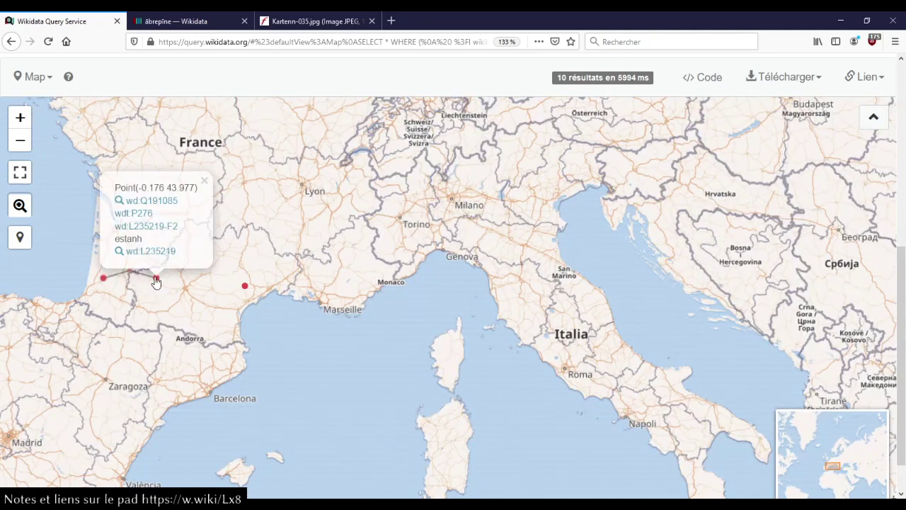
left_click(103, 279)
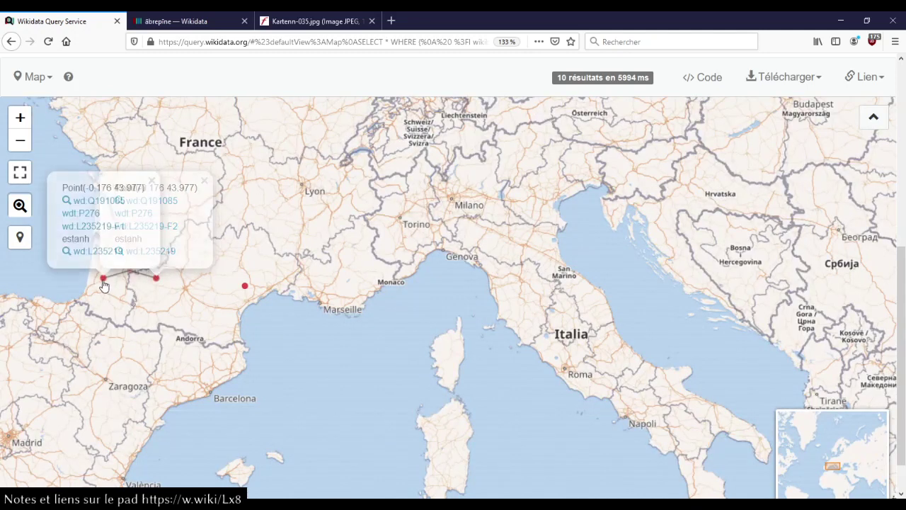
left_click(153, 303)
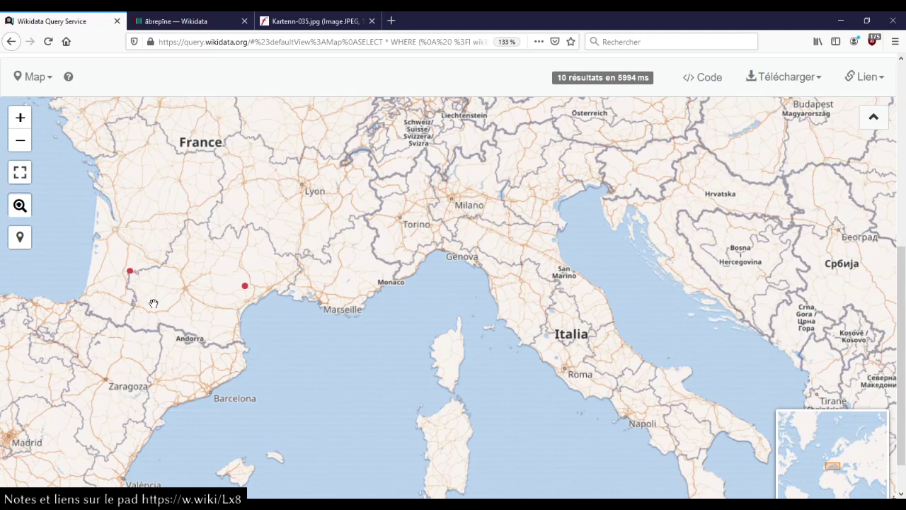
- Consult the scanned dialect atlas map Kartenn-035.jpg and the ãbrepîne lexeme page, and return to the query results
key("ctrl+Tab")
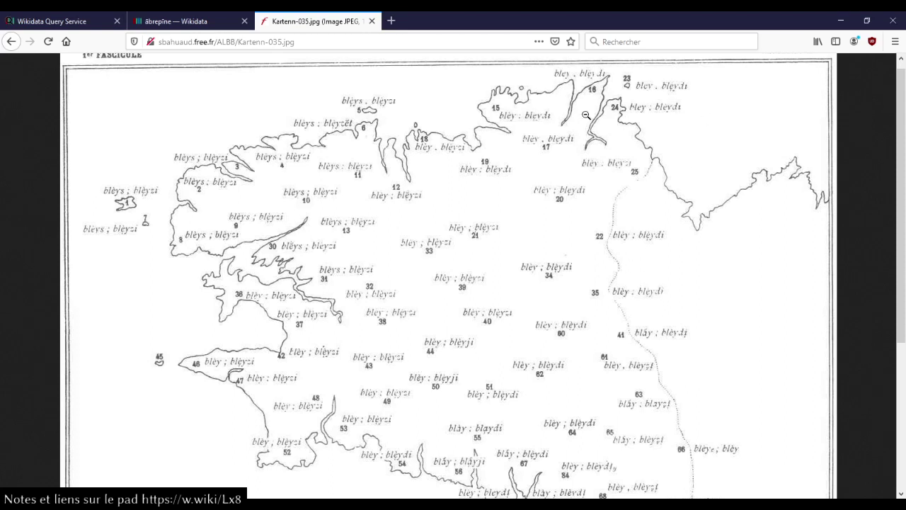
left_click(190, 21)
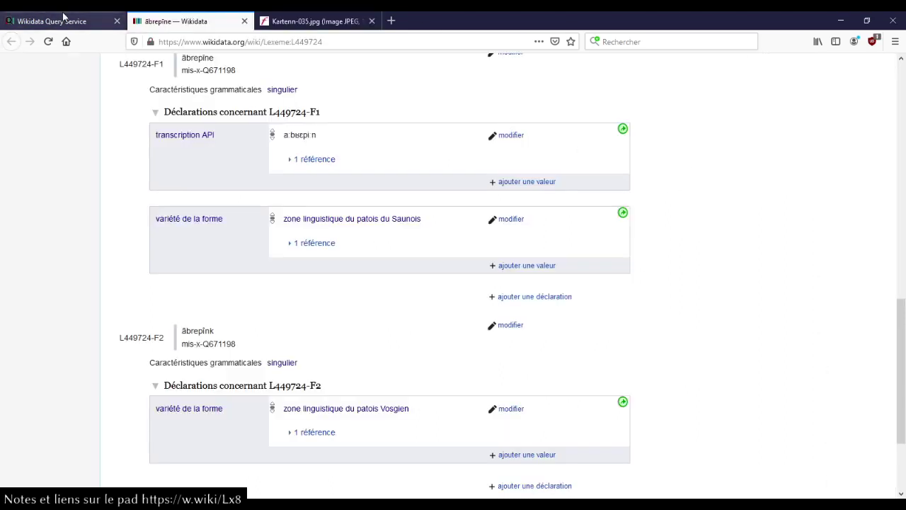
left_click(64, 19)
- Expand both clusters of overlapping points in southern France on the results map
left_click_drag(255, 256, 548, 289)
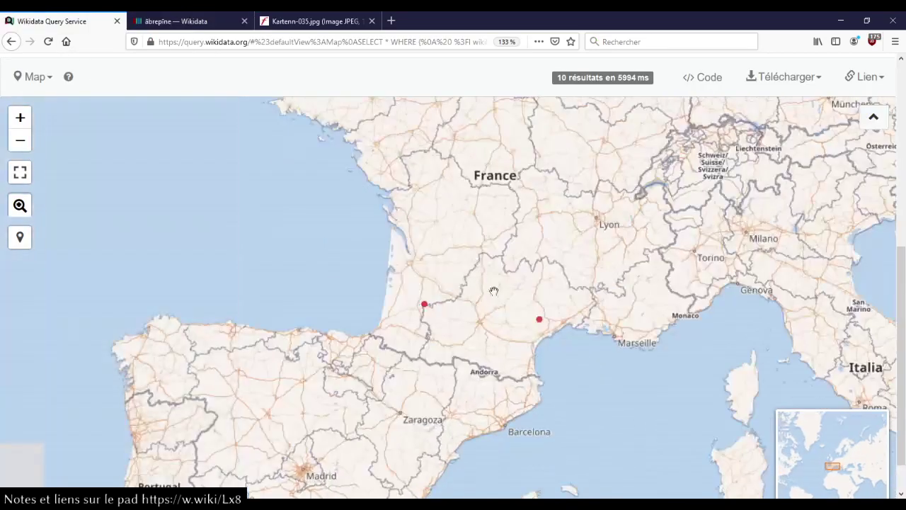
left_click(540, 322)
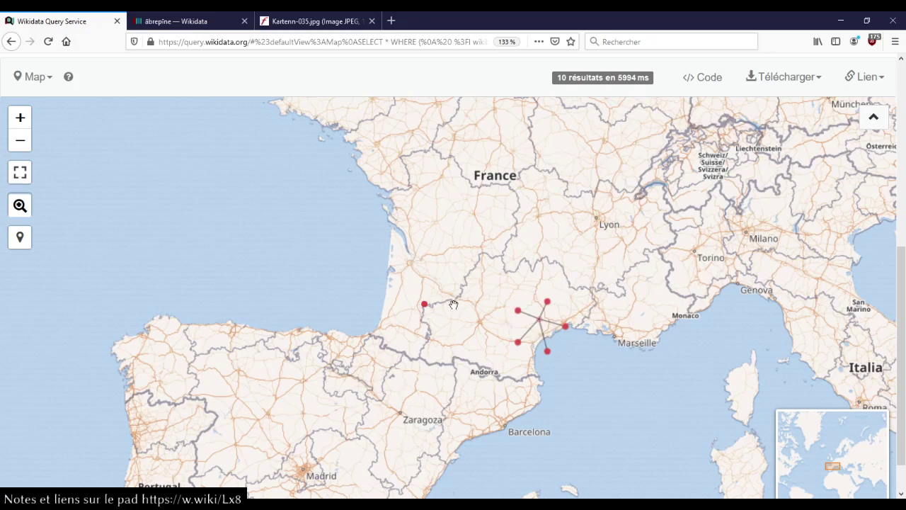
left_click(424, 305)
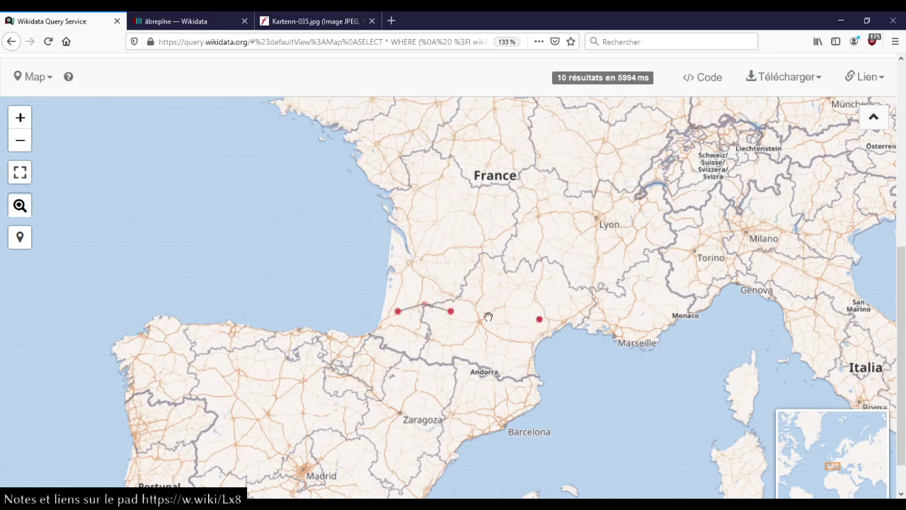
left_click(415, 297)
left_click(539, 323)
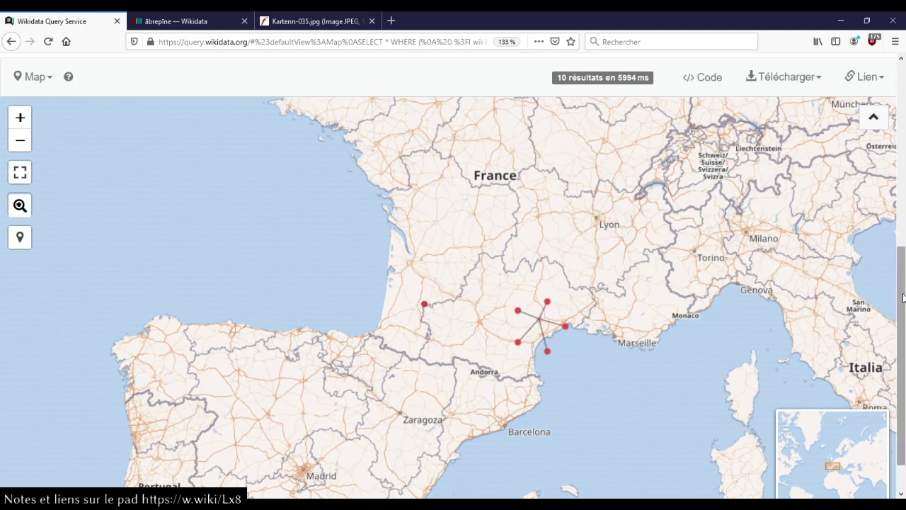
- Review the query text and the display types available for its results
left_click_drag(902, 289, 900, 190)
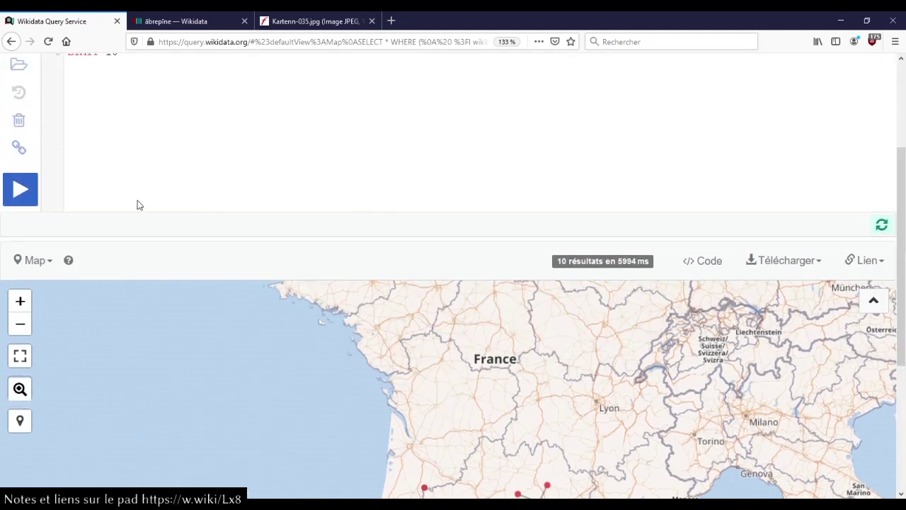
left_click(45, 259)
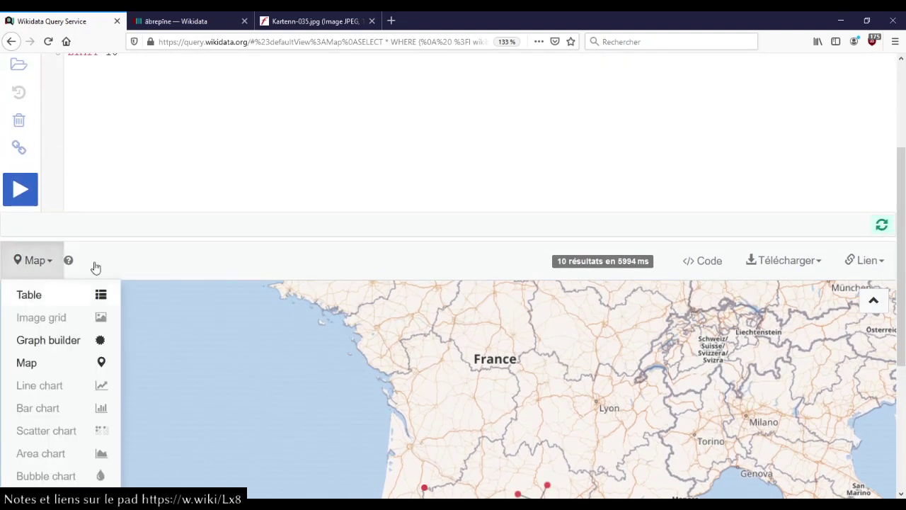
left_click(229, 188)
scroll(228, 188, "up", 3)
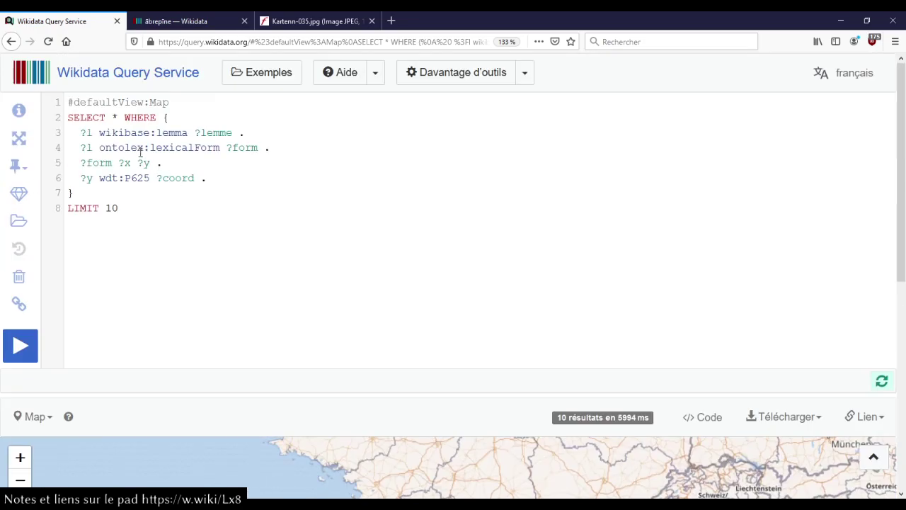
- Inspect the lexeme forms attached to the two points in Afghanistan on the results map
scroll(337, 246, "down", 5)
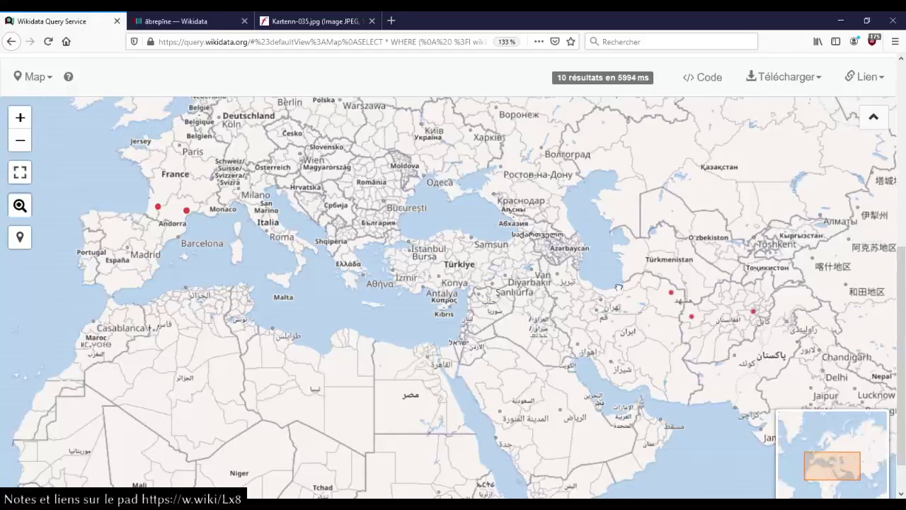
left_click_drag(726, 304, 564, 302)
scroll(564, 301, "up", 2)
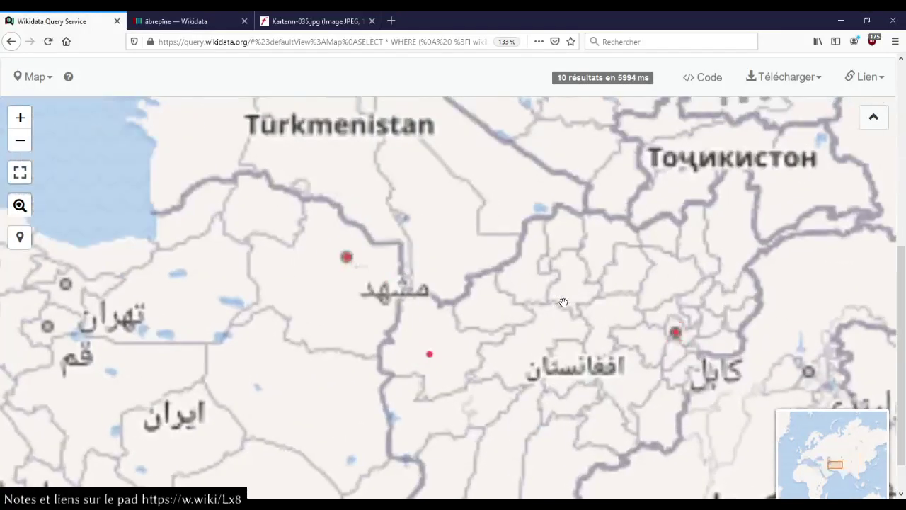
left_click(675, 336)
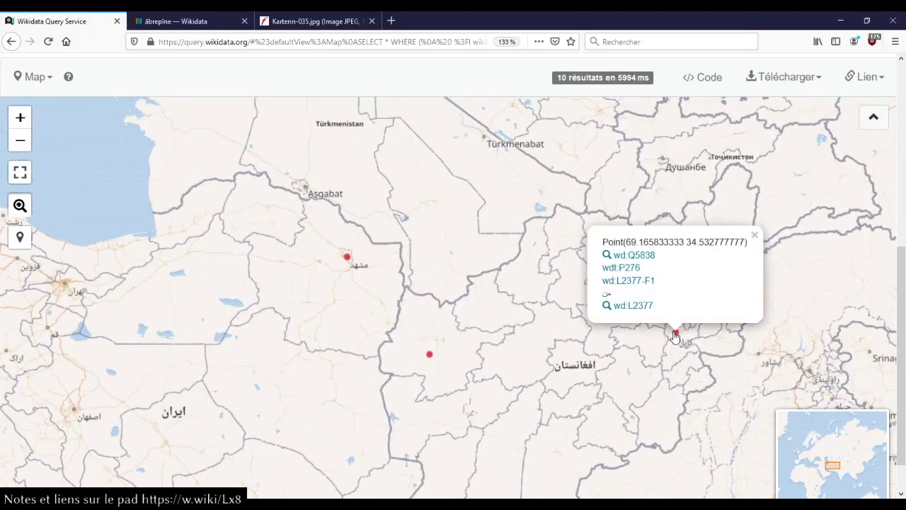
left_click(431, 355)
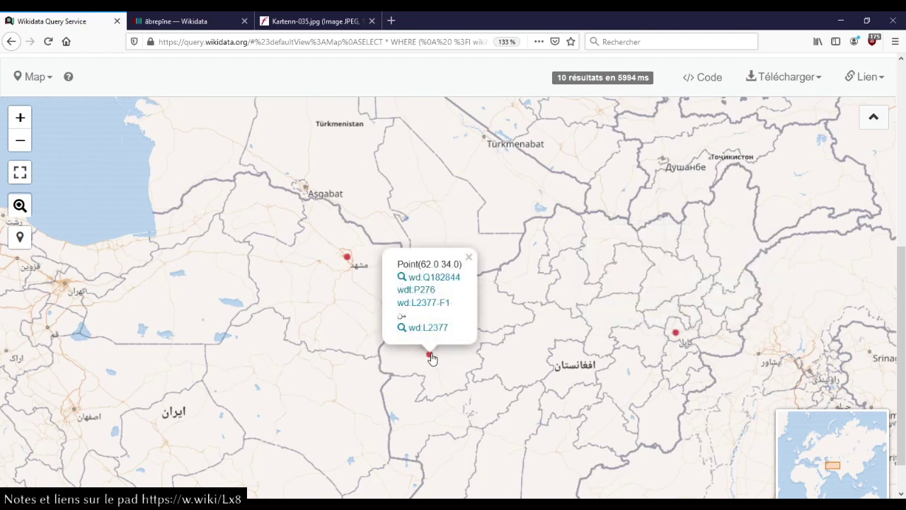
left_click(677, 334)
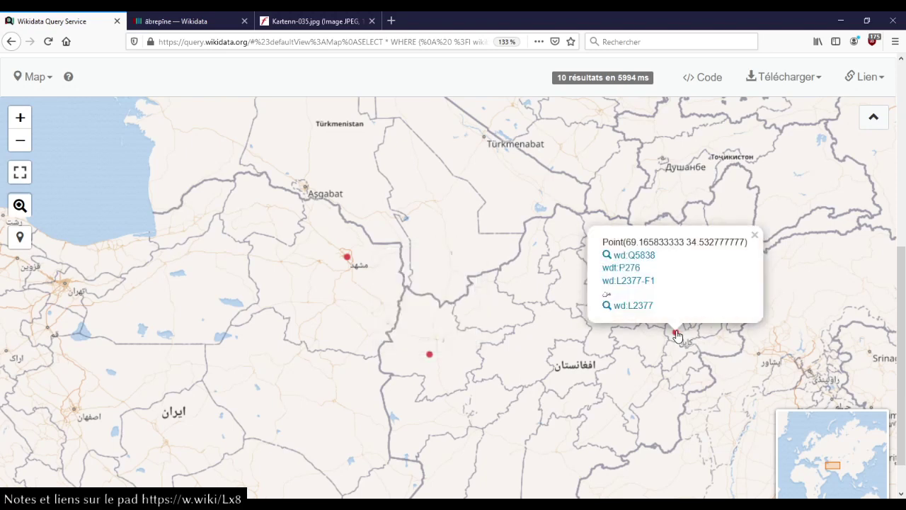
left_click(430, 355)
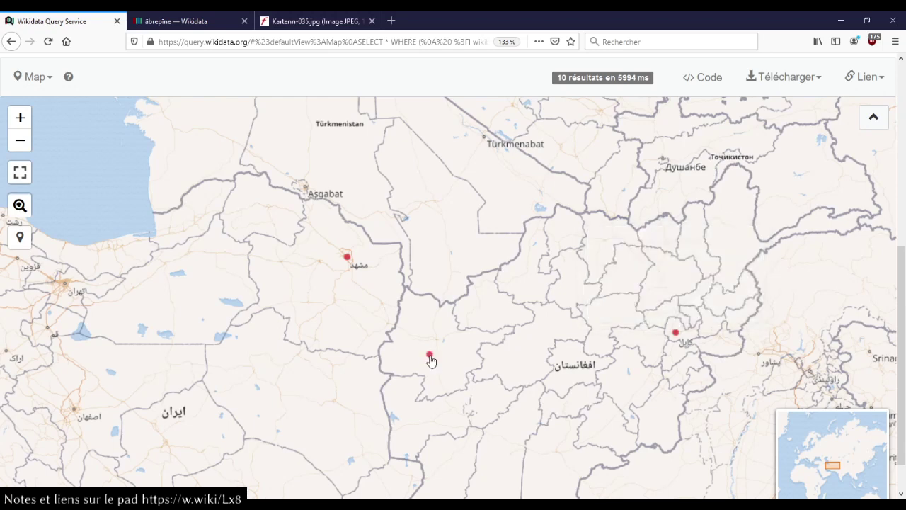
left_click(430, 356)
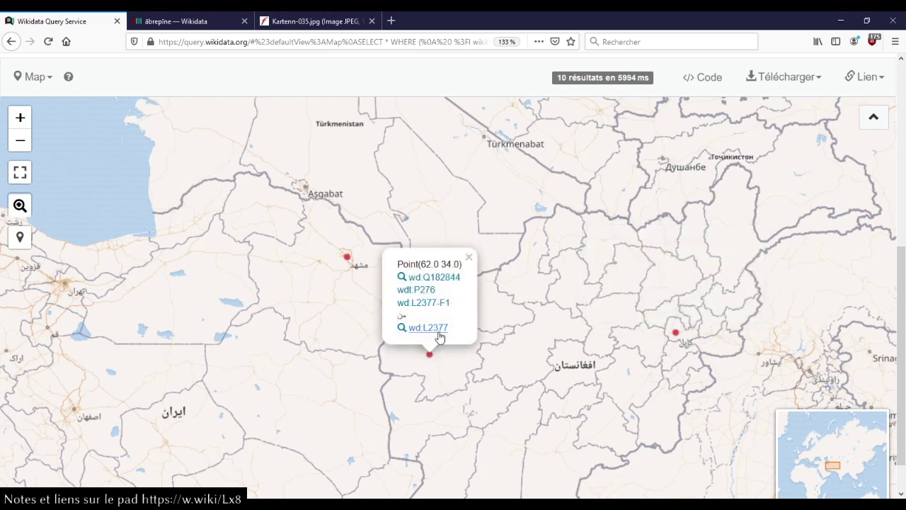
- Open lexeme L2377 in a separate tab and examine the grammatical features and location statements of its two forms
middle_click(439, 334)
key("ctrl+Tab")
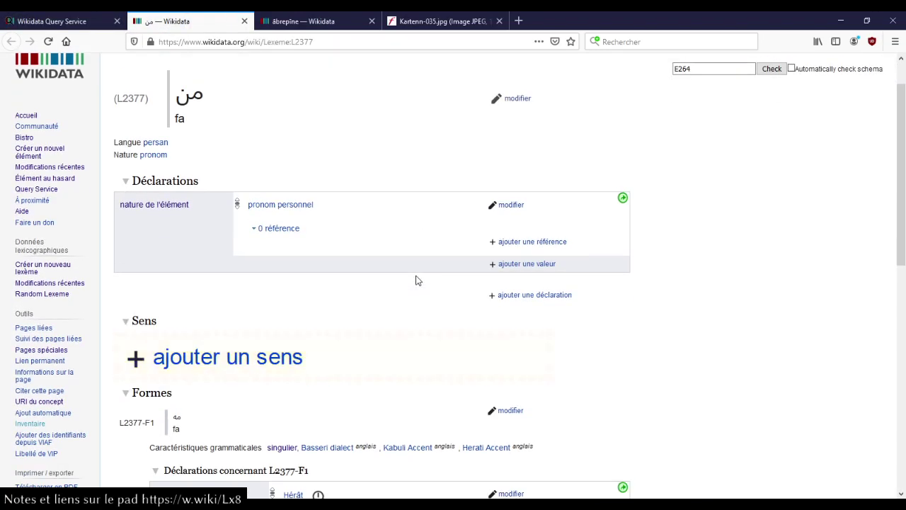
scroll(417, 281, "down", 4)
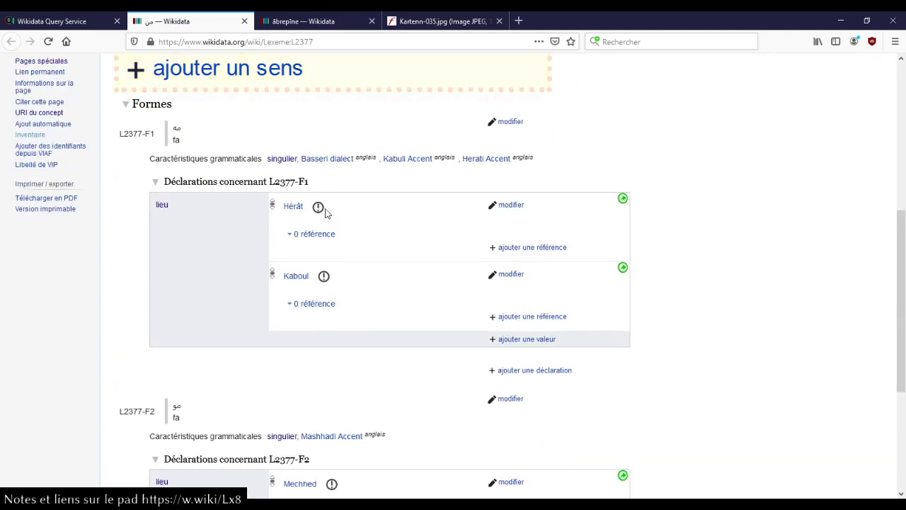
scroll(195, 262, "down", 3)
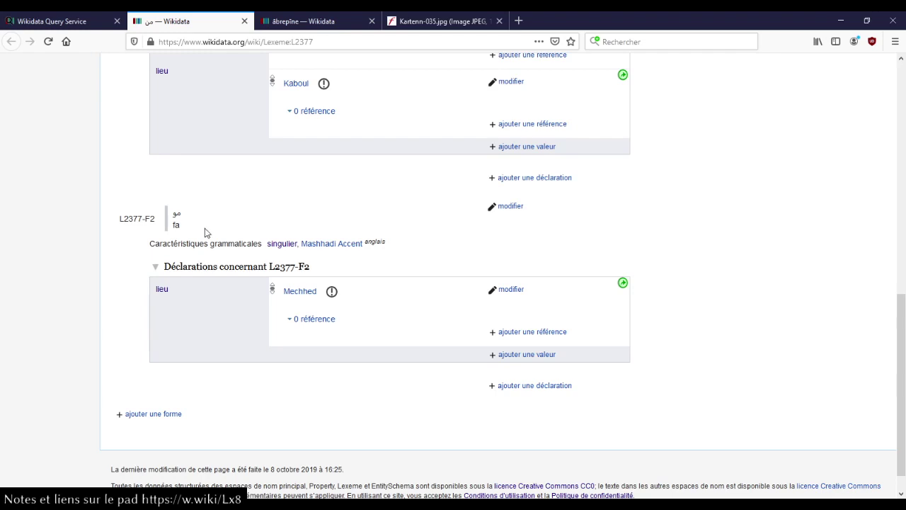
scroll(206, 231, "up", 2)
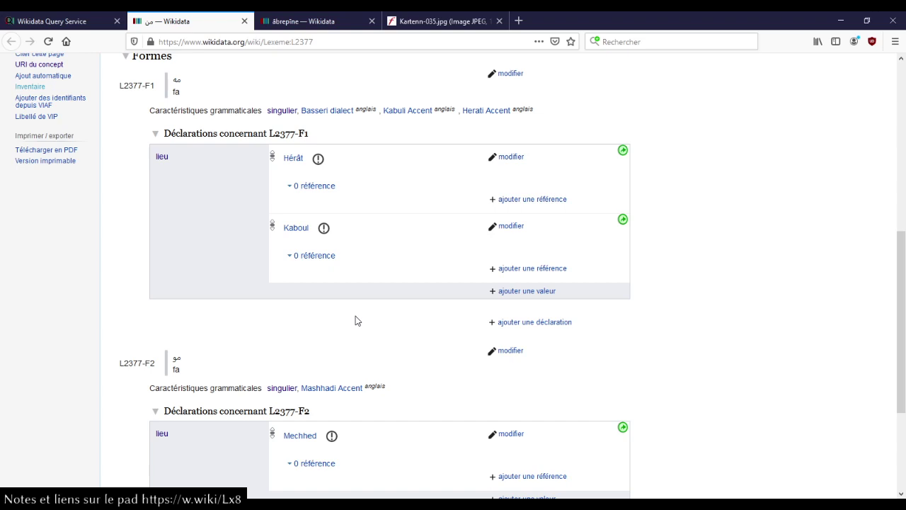
scroll(356, 321, "up", 4)
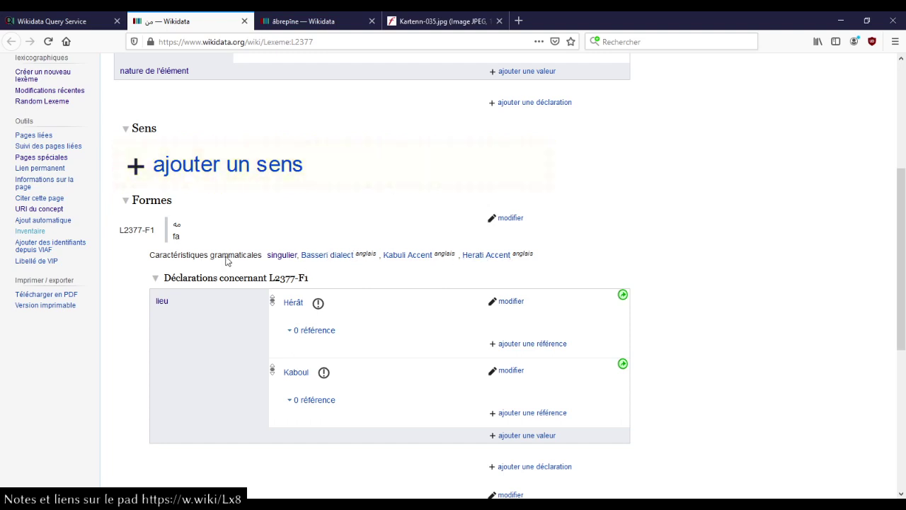
scroll(489, 254, "down", 3)
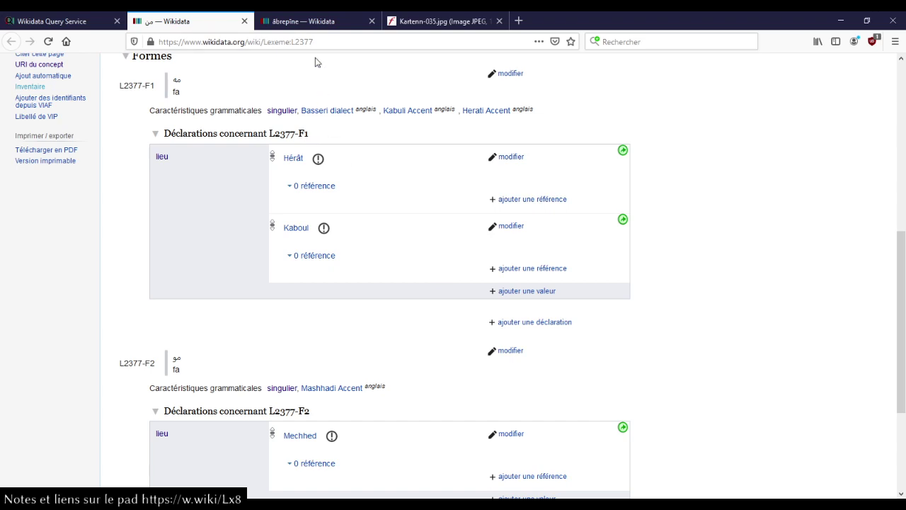
- Open the "variété de la forme" property from the ãbrepîne lexeme and read its description and usage examples
left_click(298, 23)
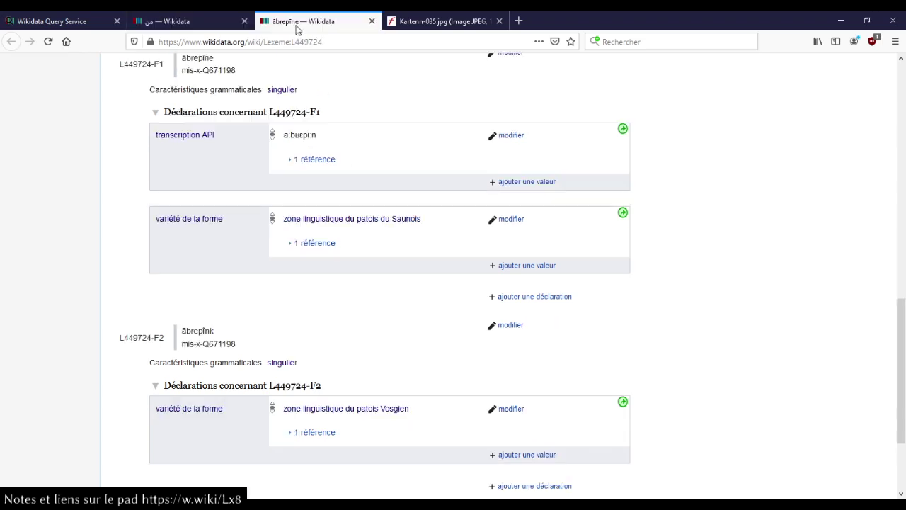
left_click(183, 223)
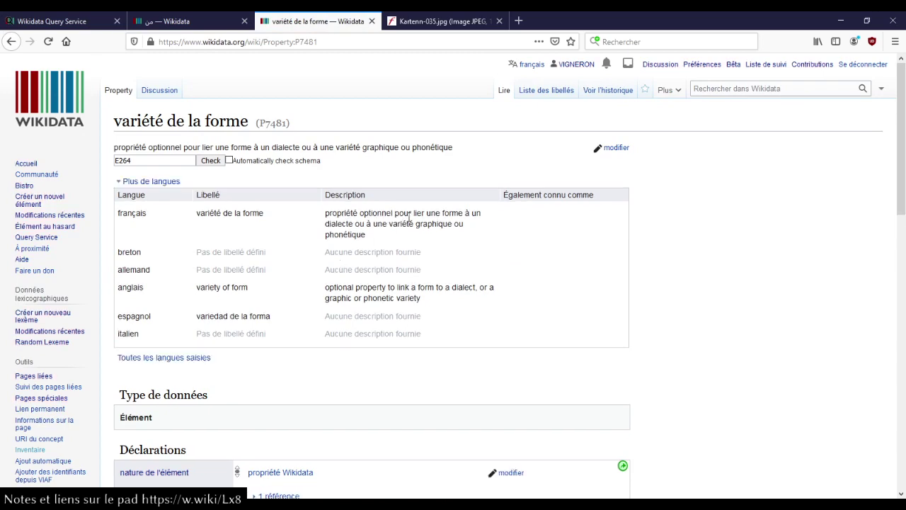
left_click_drag(410, 213, 421, 236)
left_click(420, 233)
scroll(417, 238, "down", 3)
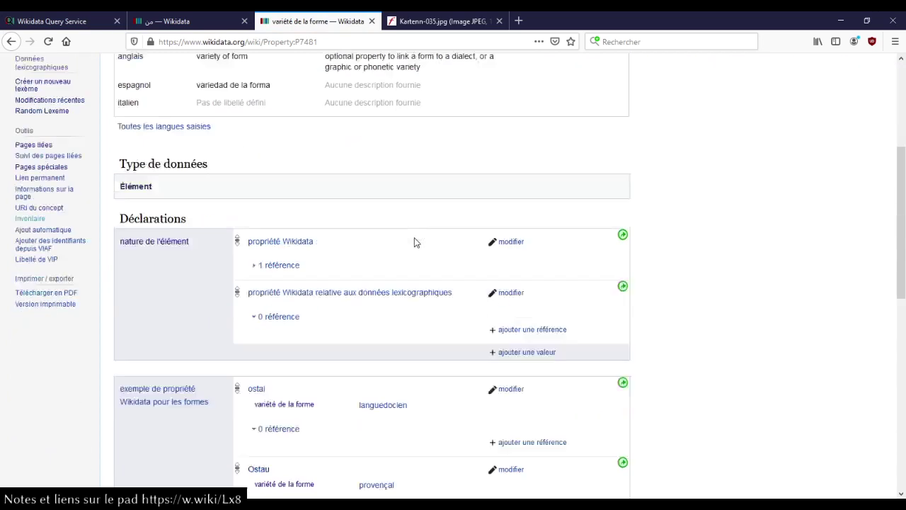
scroll(415, 243, "down", 5)
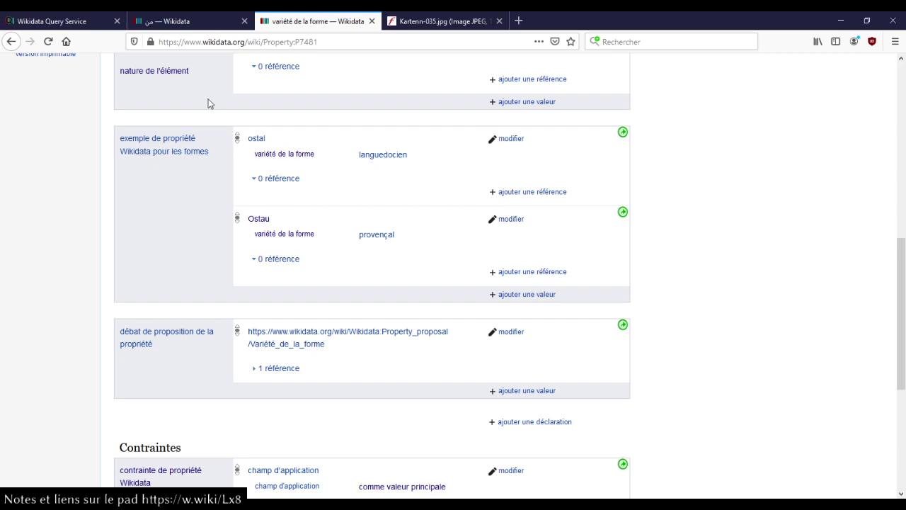
- Revisit the L2377 forms and survey the result points across Europe and Asia on the query map
left_click(196, 23)
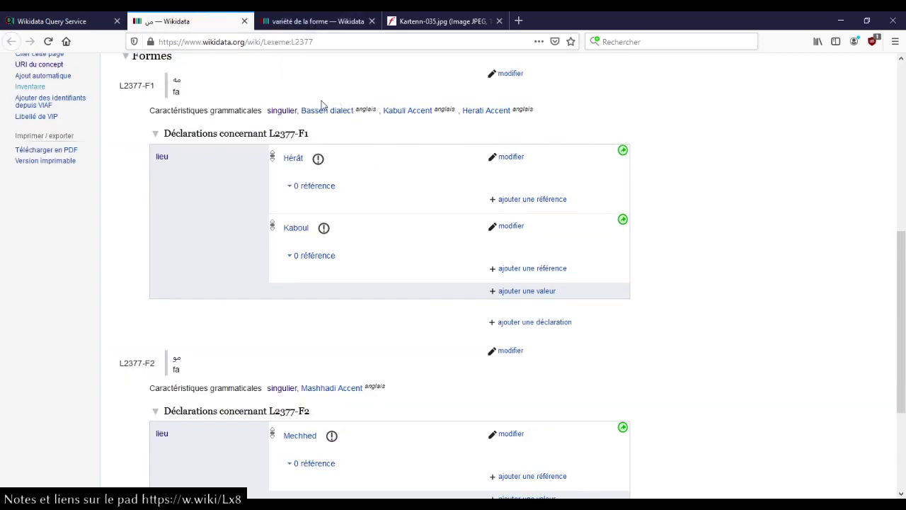
left_click(70, 20)
left_click(224, 154)
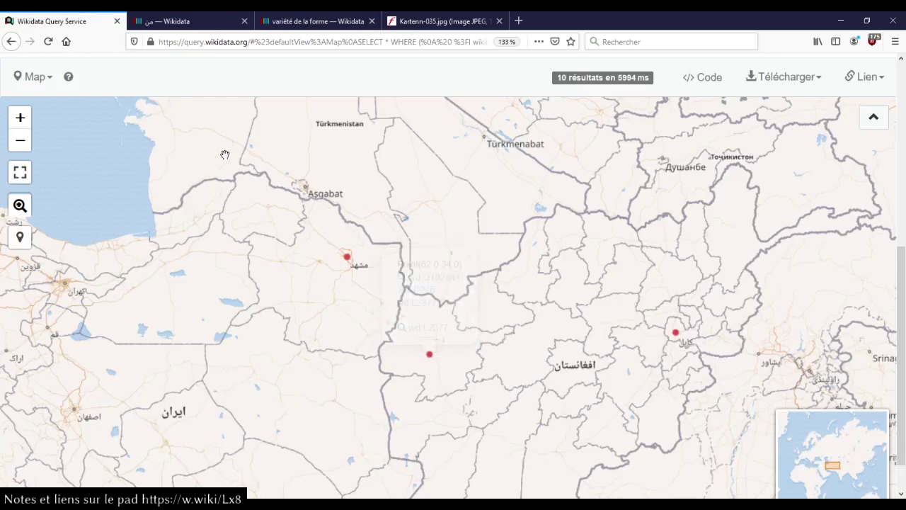
scroll(224, 155, "down", 2)
scroll(214, 151, "down", 1)
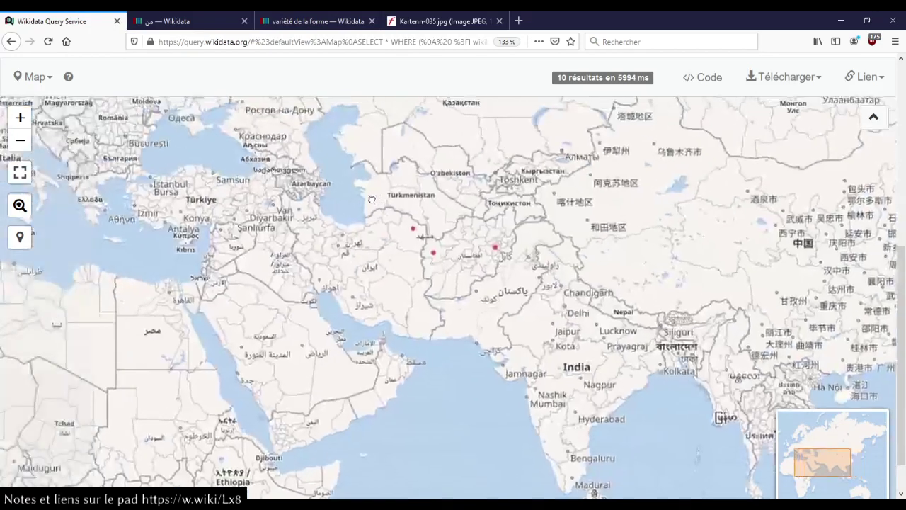
scroll(354, 206, "down", 1)
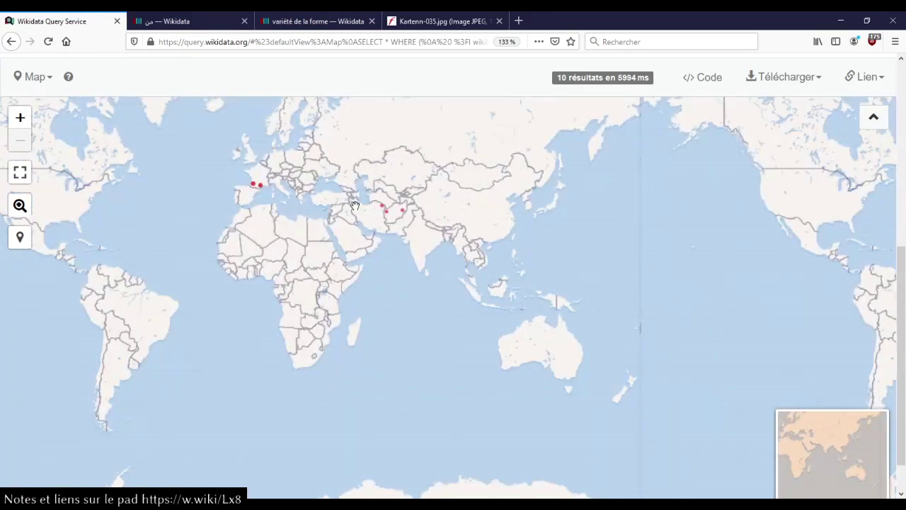
left_click_drag(331, 198, 351, 207)
scroll(333, 222, "up", 2)
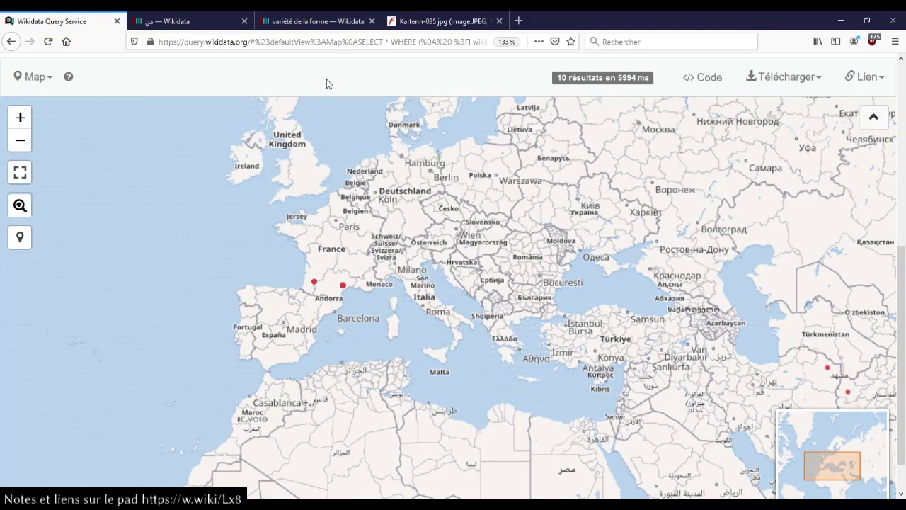
- Remove the LIMIT 10 clause from the end of the map query and run it again
scroll(327, 78, "up", 4)
left_click(266, 182)
key("shift+Up")
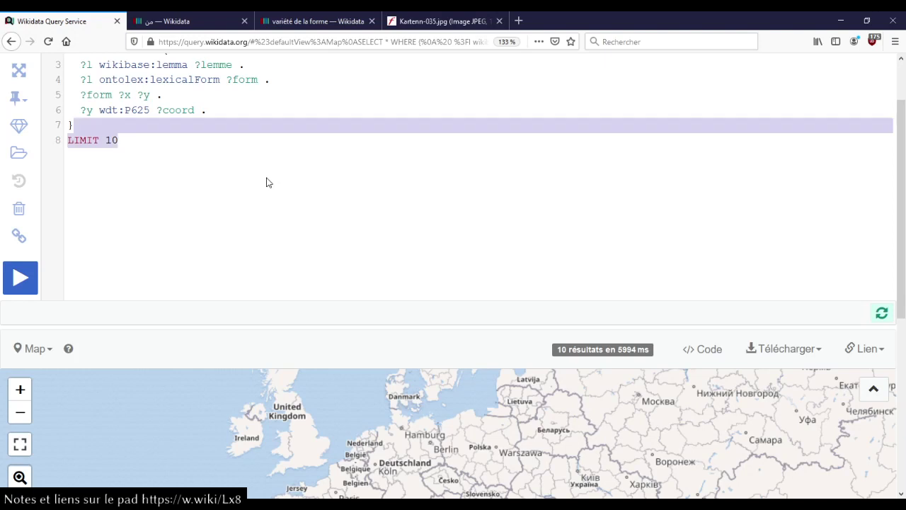
key("BackSpace")
key("ctrl+Return")
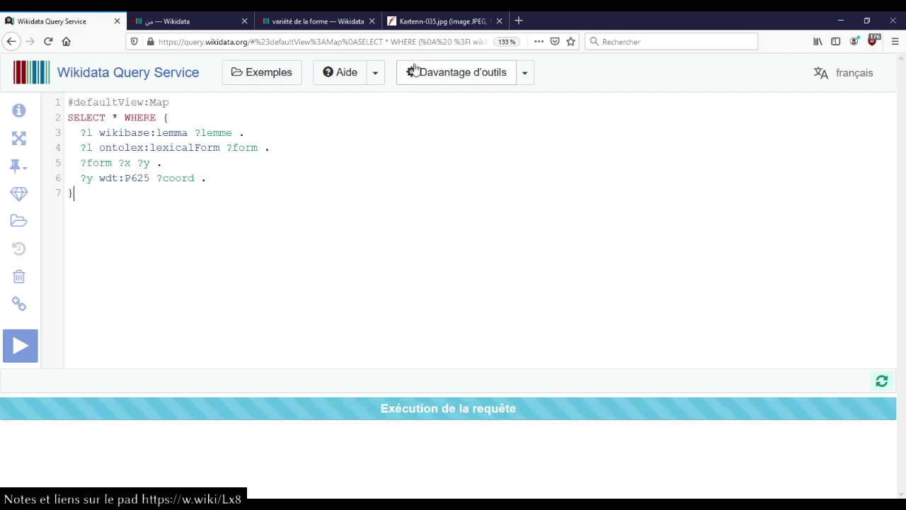
- Examine the dialectal forms for "Loup ; des loups" across Brittany on the Kartenn-035.jpg atlas map
left_click(427, 22)
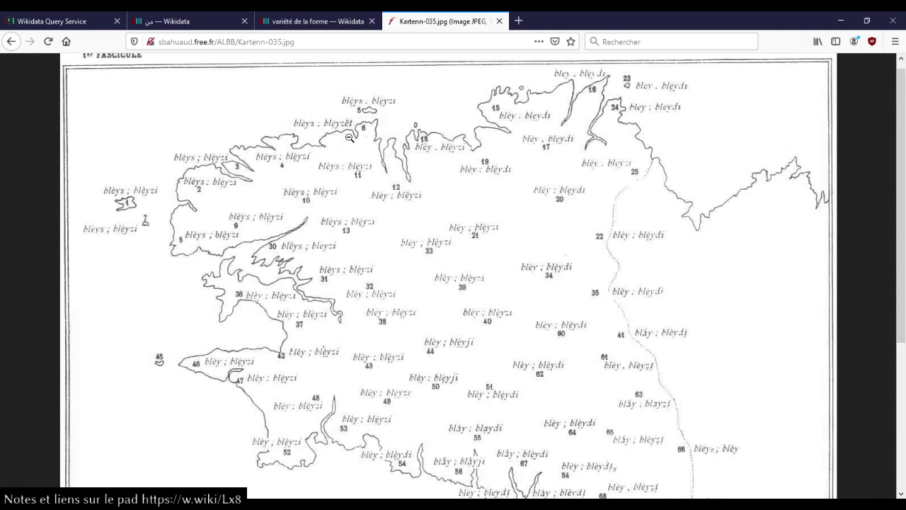
scroll(418, 277, "down", 5)
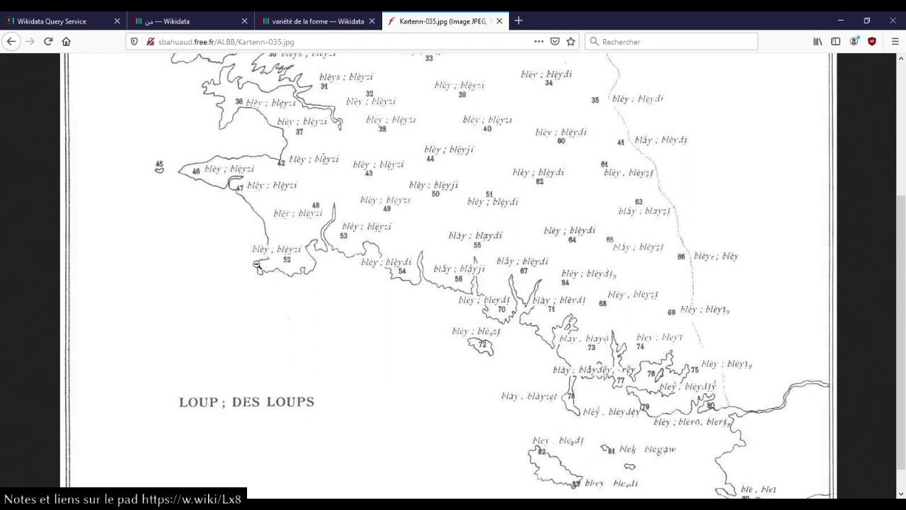
scroll(223, 167, "up", 3)
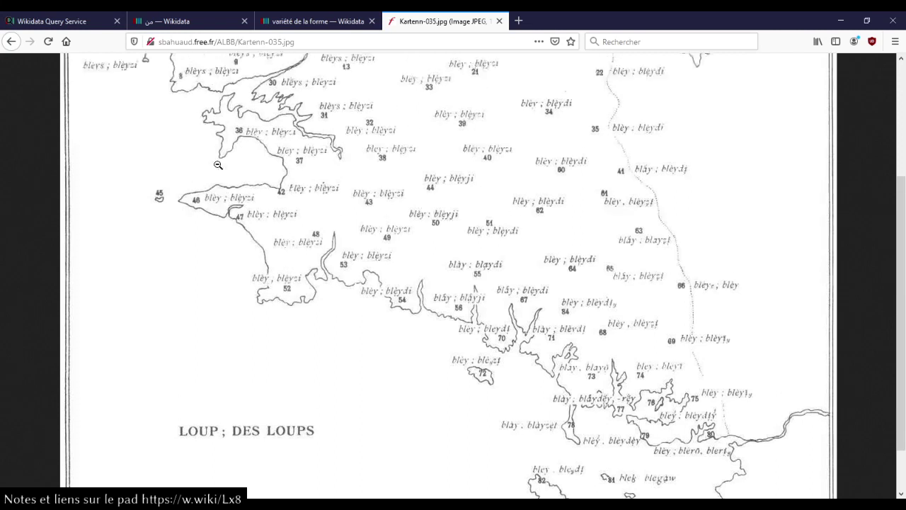
scroll(272, 178, "up", 1)
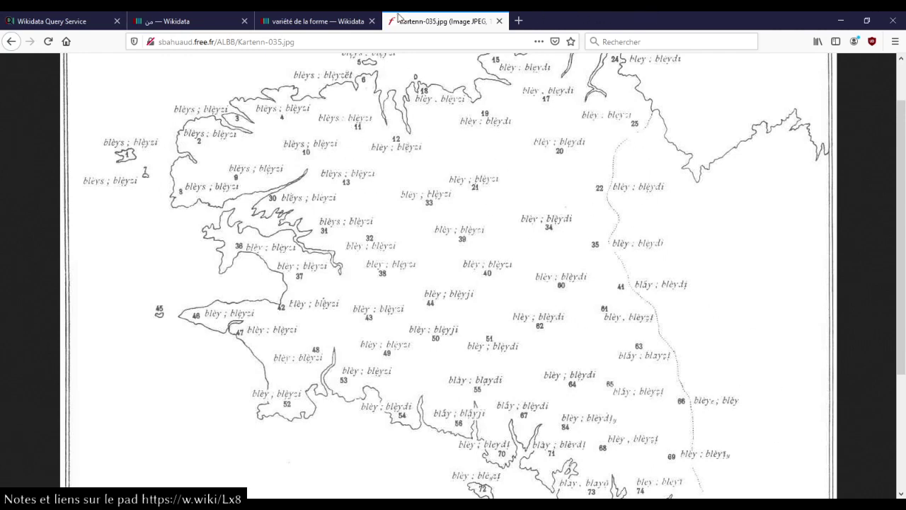
- Return to the query without a limit and look through the raw output it returned
left_click(310, 25)
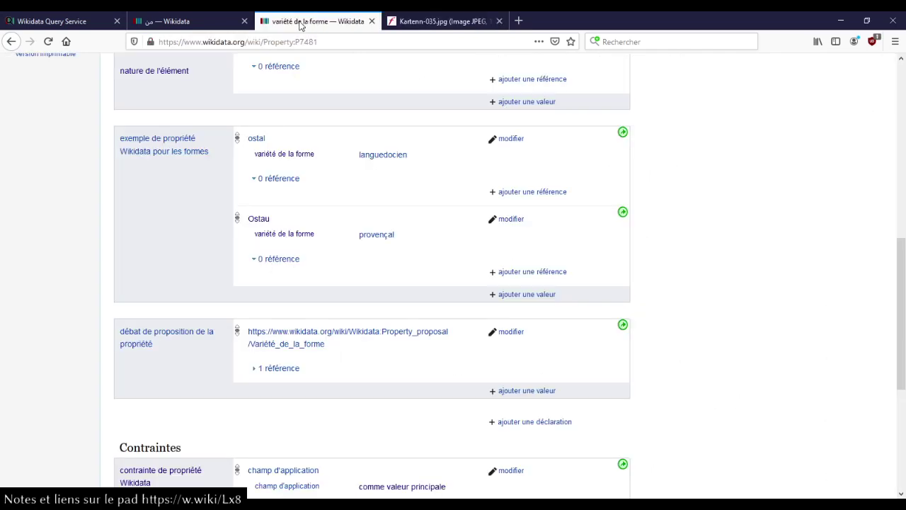
left_click(165, 23)
left_click(60, 27)
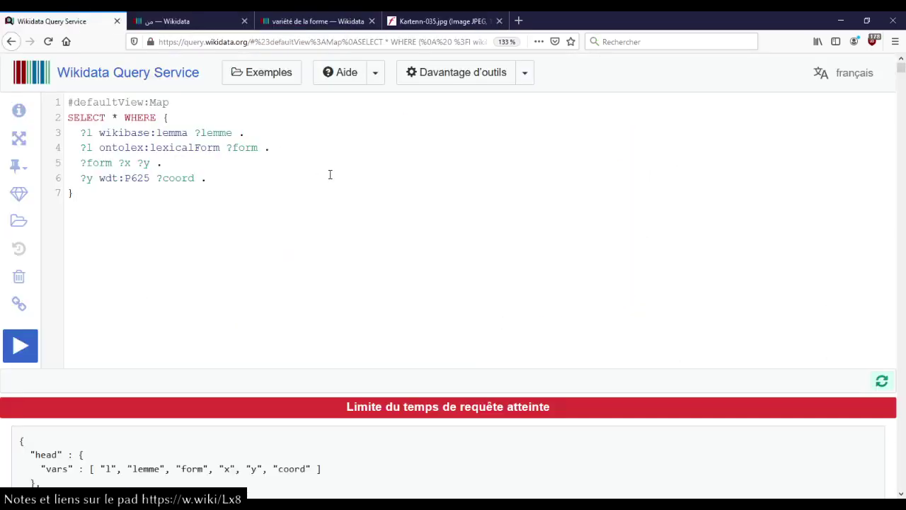
scroll(266, 261, "down", 5)
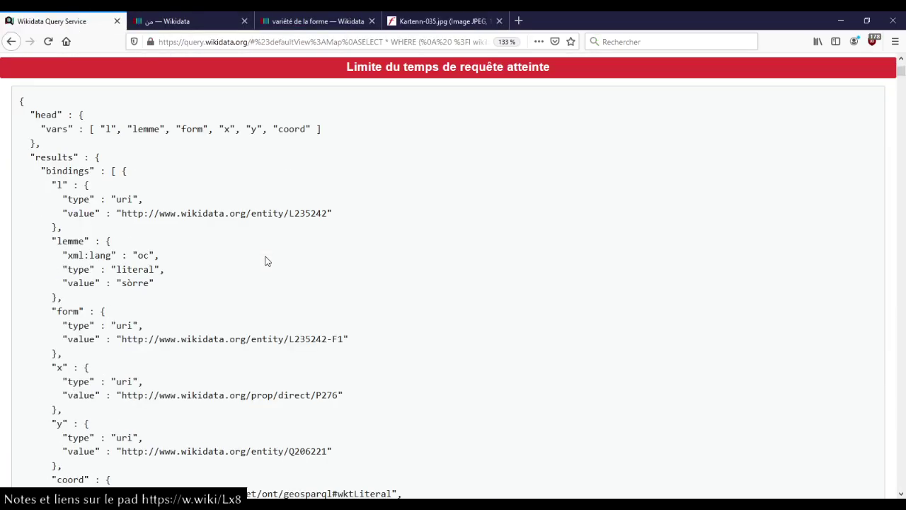
scroll(265, 261, "up", 5)
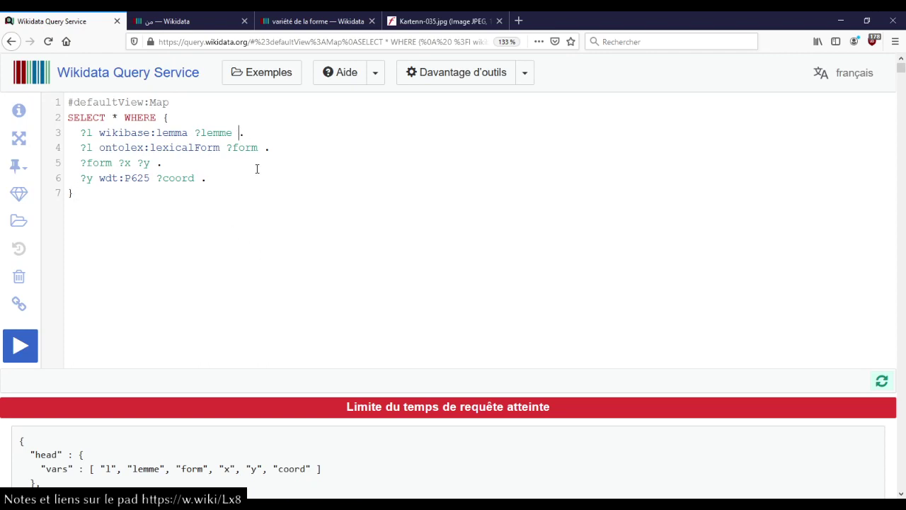
- Restrict the lexemes to Occitan by adding dct:language wd:Q14185 to the lemma line, and run the query
type("ct:")
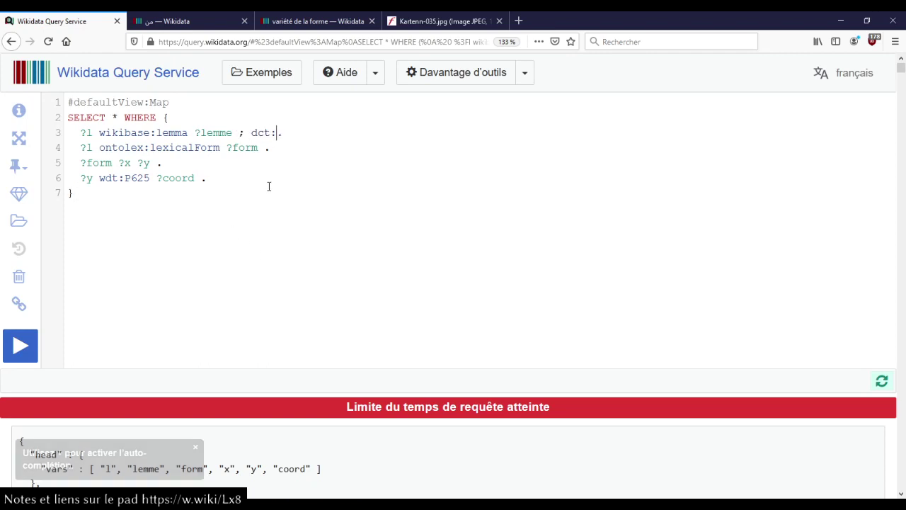
key("ctrl+space")
key("Return")
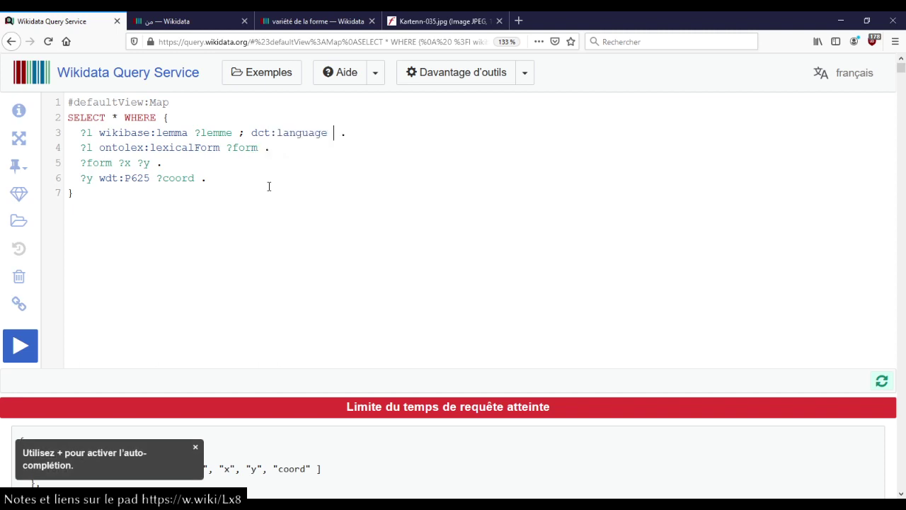
type("wd:occ")
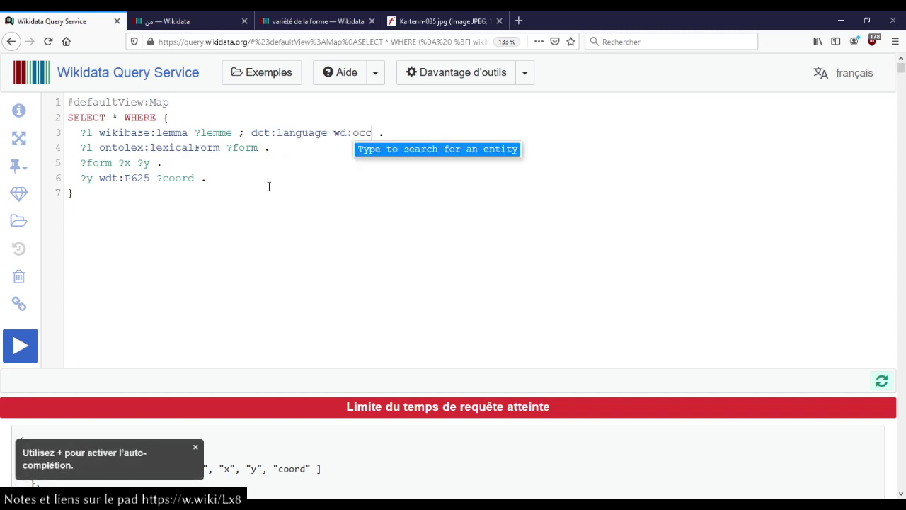
type("it")
key("Return")
key("ctrl+Return")
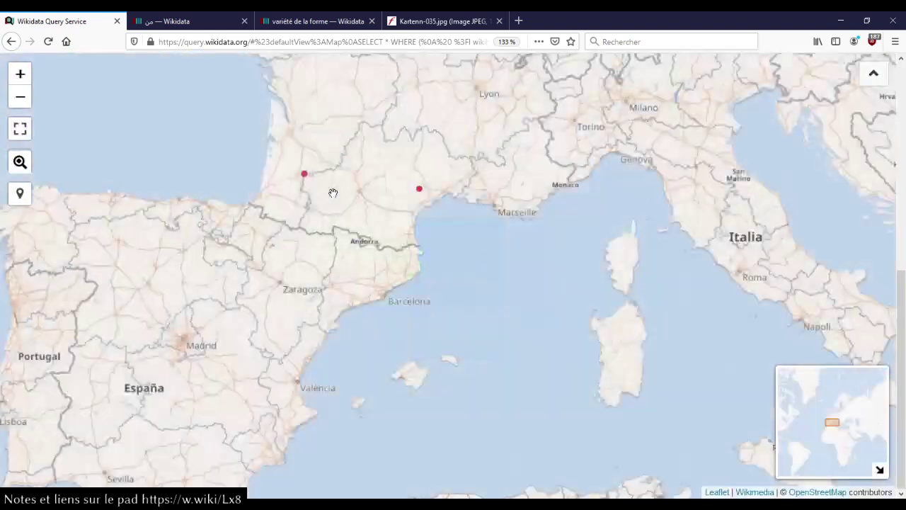
- Zoom the results map to southern France and expand each of the two clusters of Occitan forms
left_click_drag(347, 178, 366, 262)
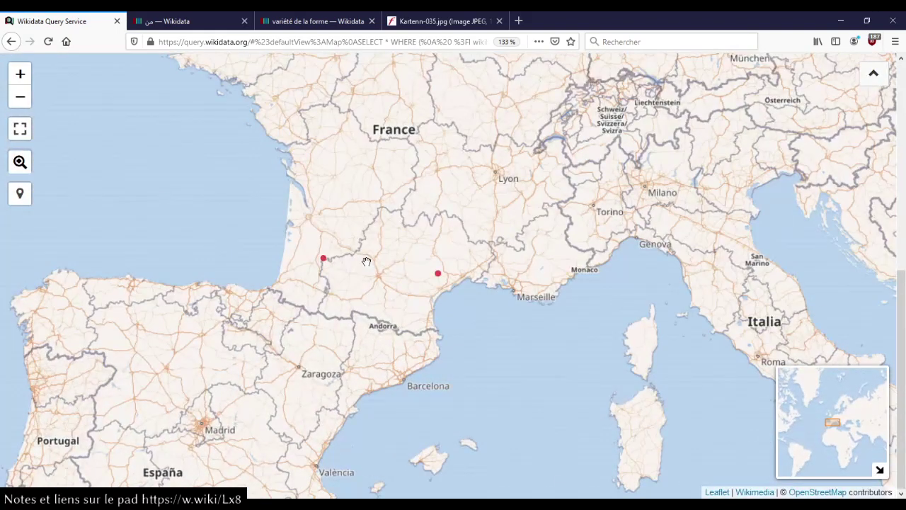
scroll(366, 262, "up", 2)
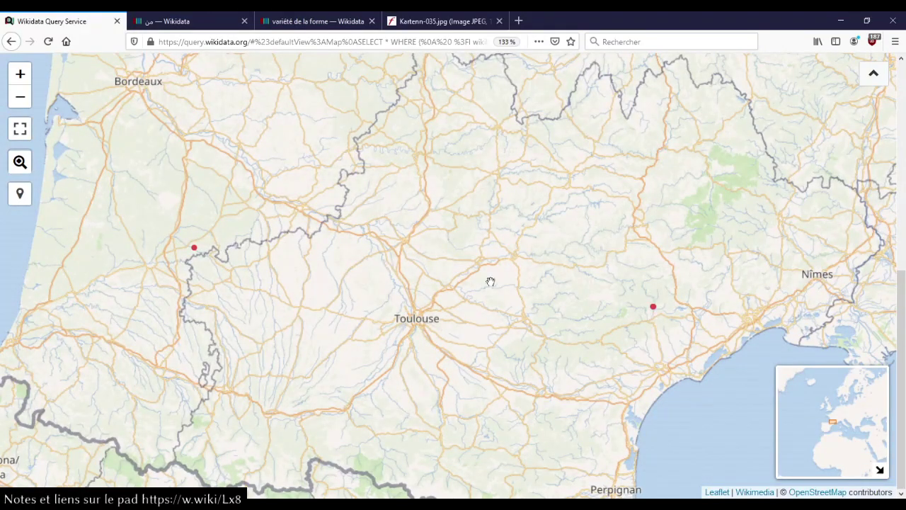
left_click(654, 308)
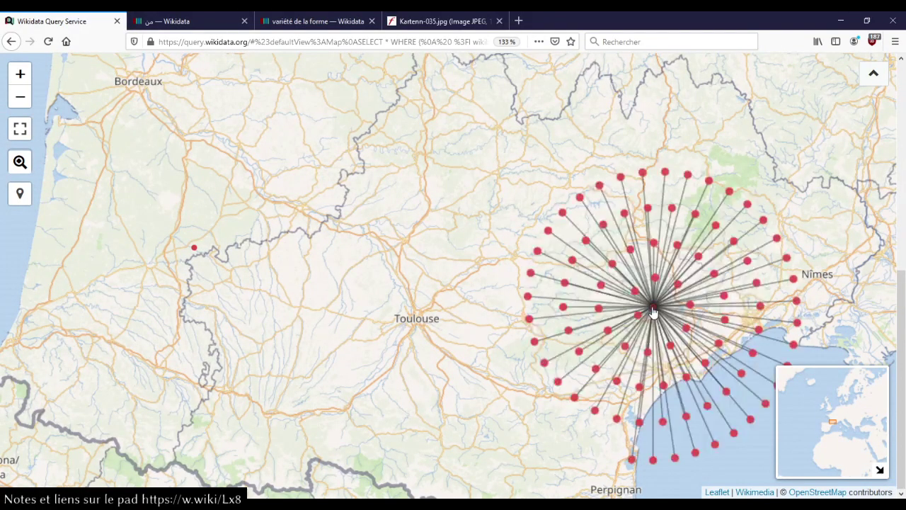
left_click(194, 249)
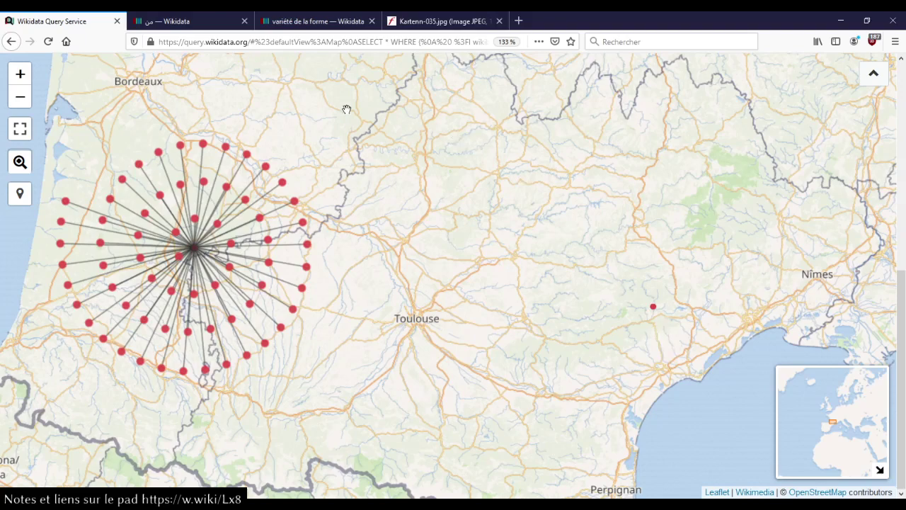
- Compare the Kartenn-035.jpg atlas map with the Occitan results map, expanding the cluster west of Nîmes again
left_click(460, 17)
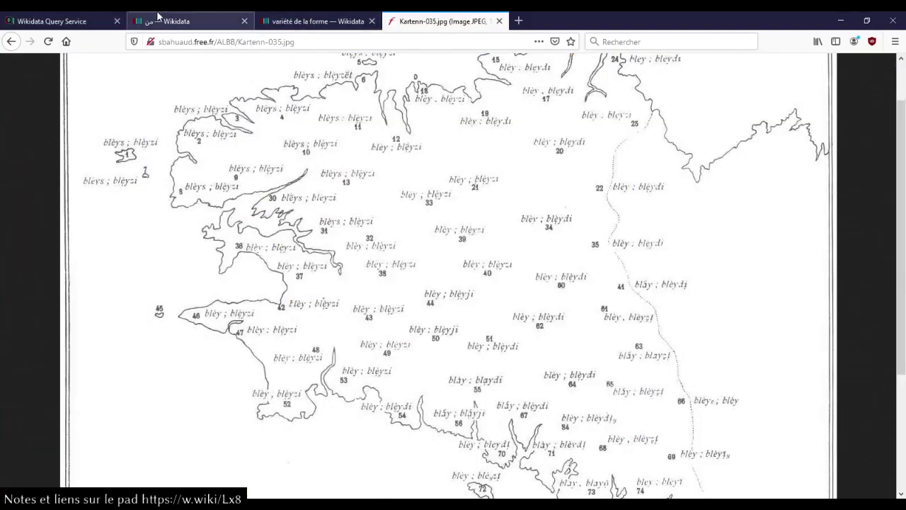
left_click(65, 26)
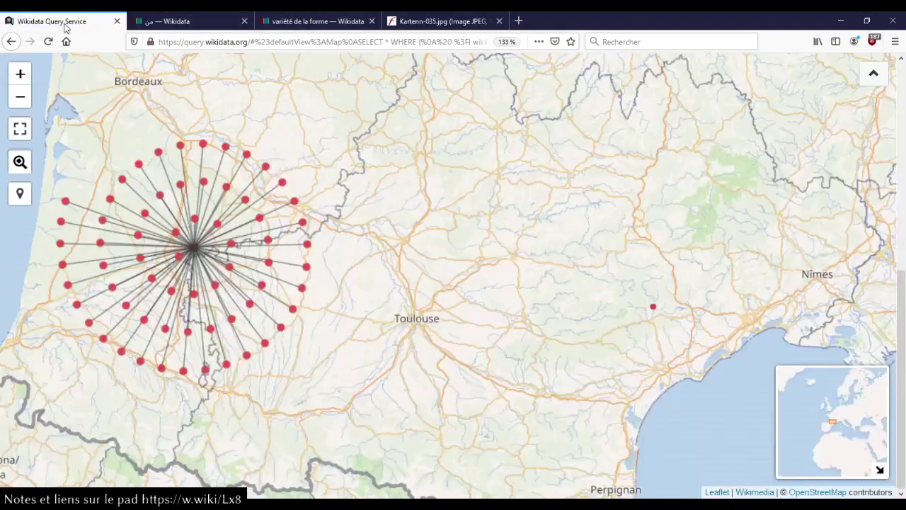
left_click(447, 26)
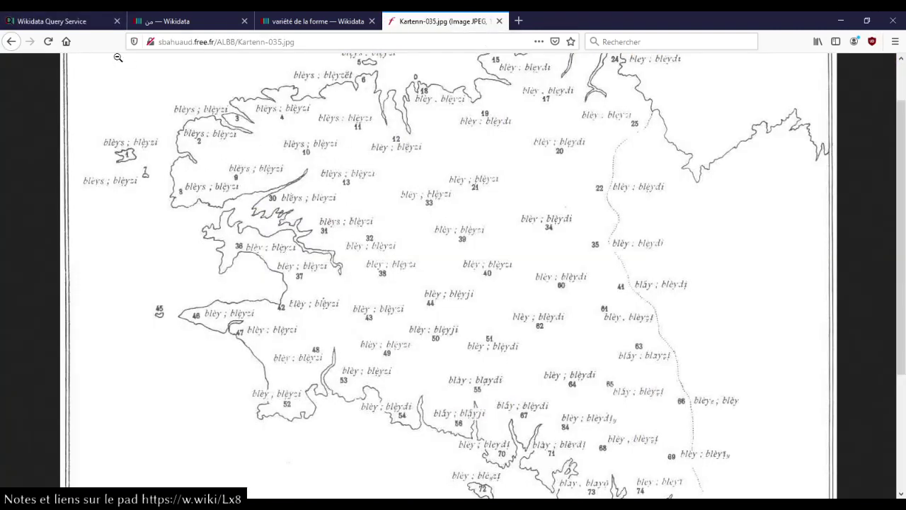
left_click(64, 18)
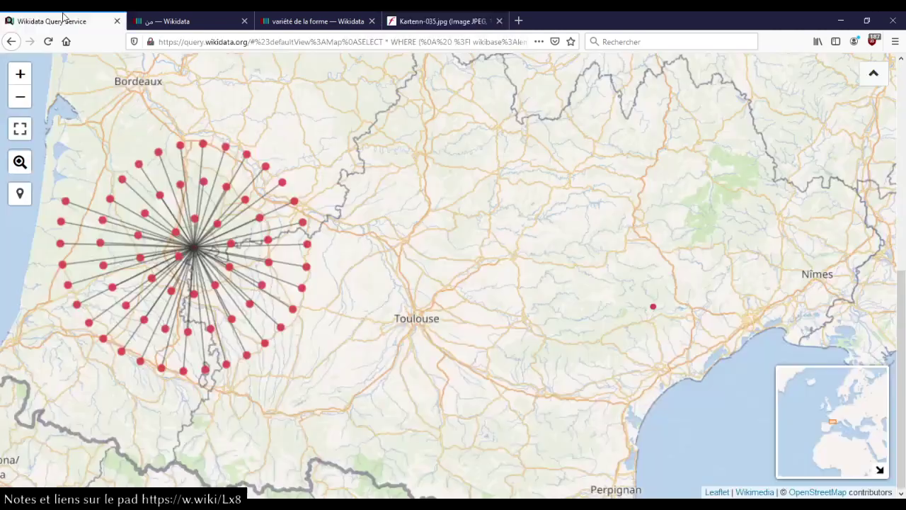
left_click(654, 311)
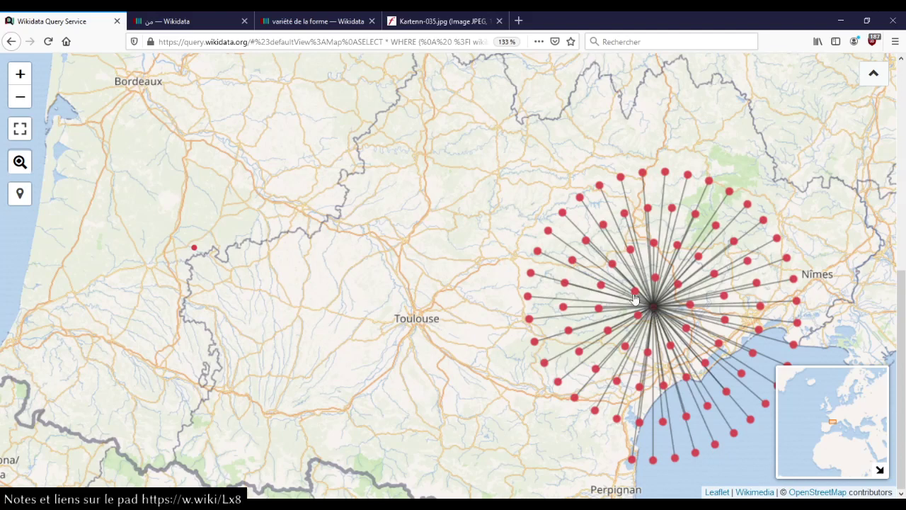
left_click(390, 256)
left_click_drag(393, 257, 466, 290)
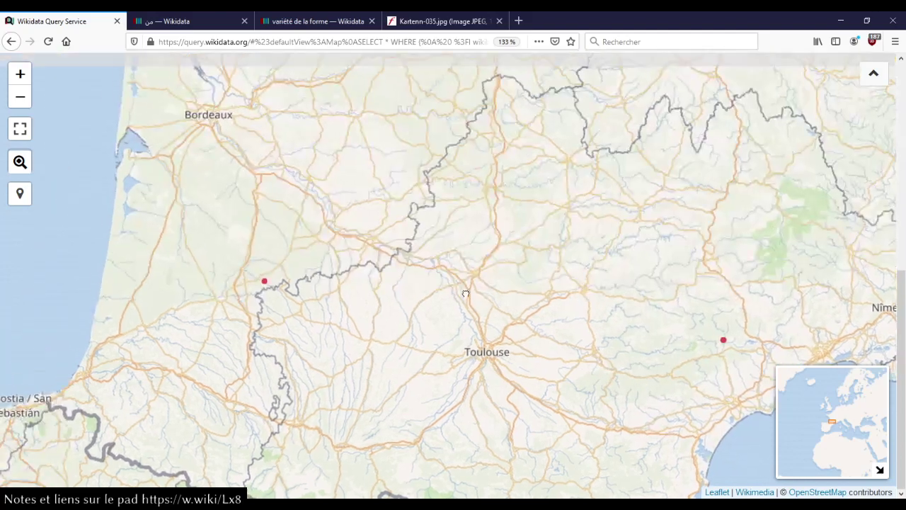
- Generate a short link to the Occitan forms query and select its address for copying
scroll(904, 411, "up", 6)
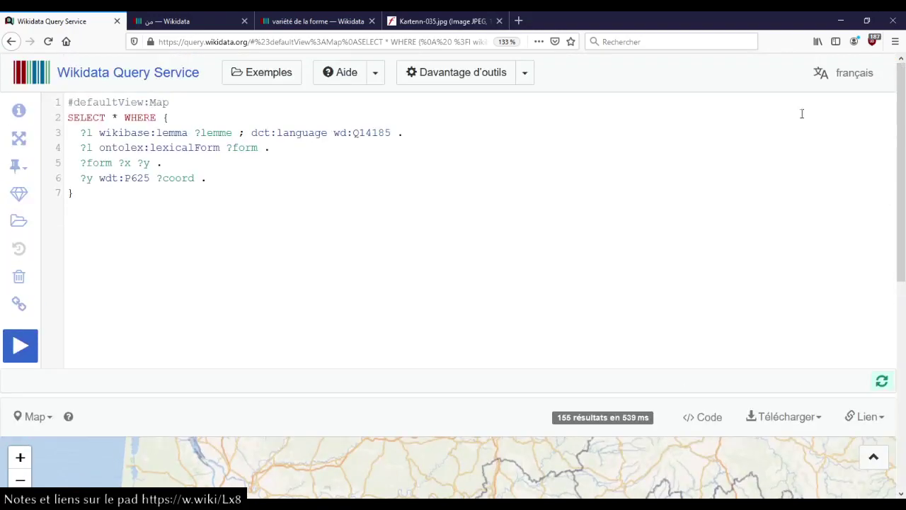
left_click(19, 303)
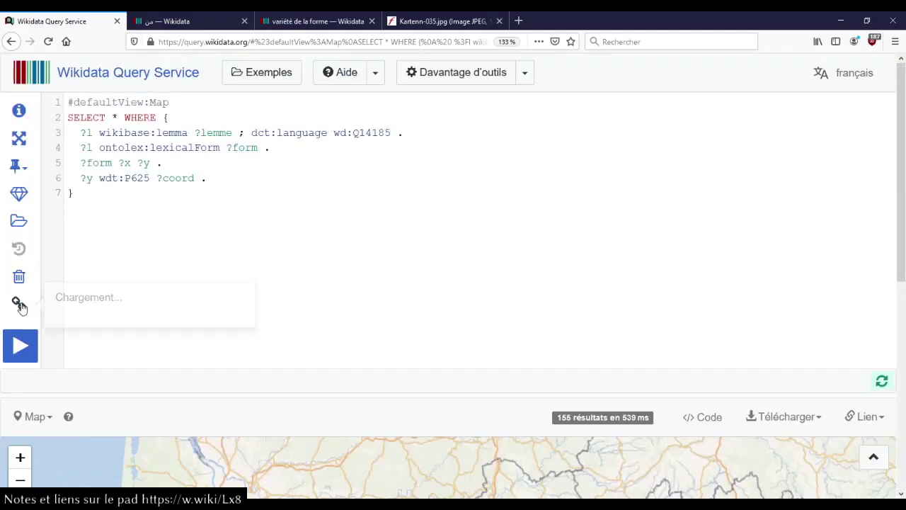
left_click_drag(198, 314, 60, 313)
left_click(150, 259)
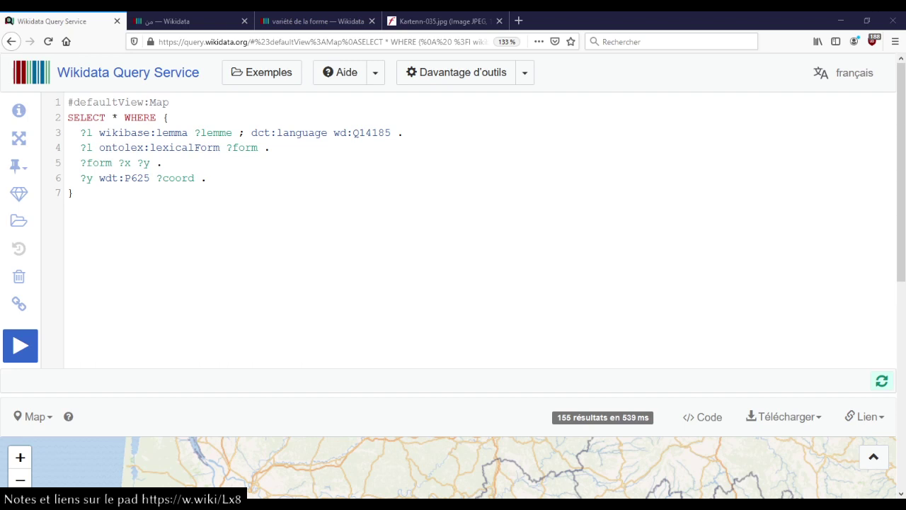
left_click(242, 266)
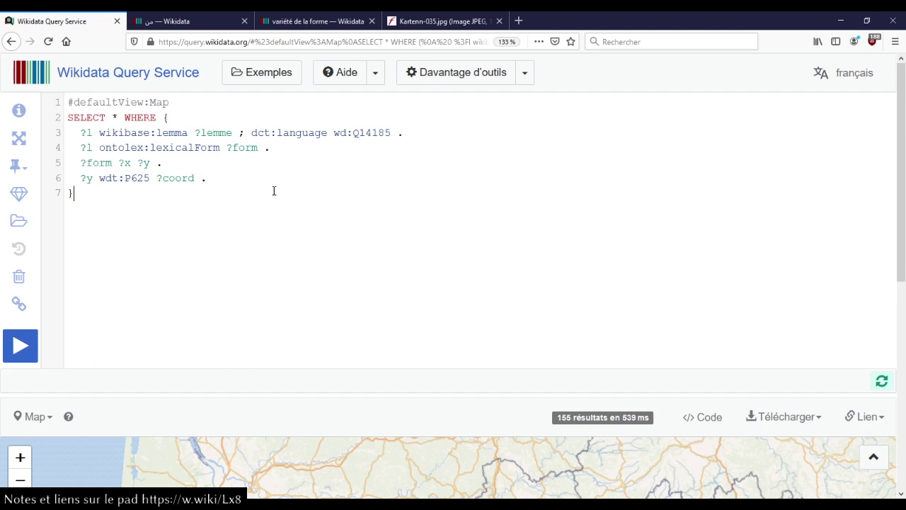
- Change the language filter of the query to French (Q150)
double_click(365, 134)
mouse_move(365, 134)
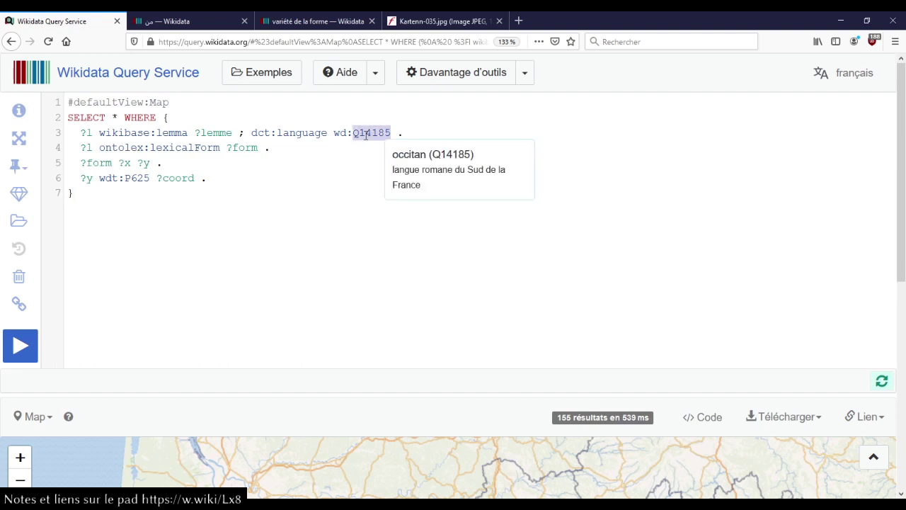
type("Q150")
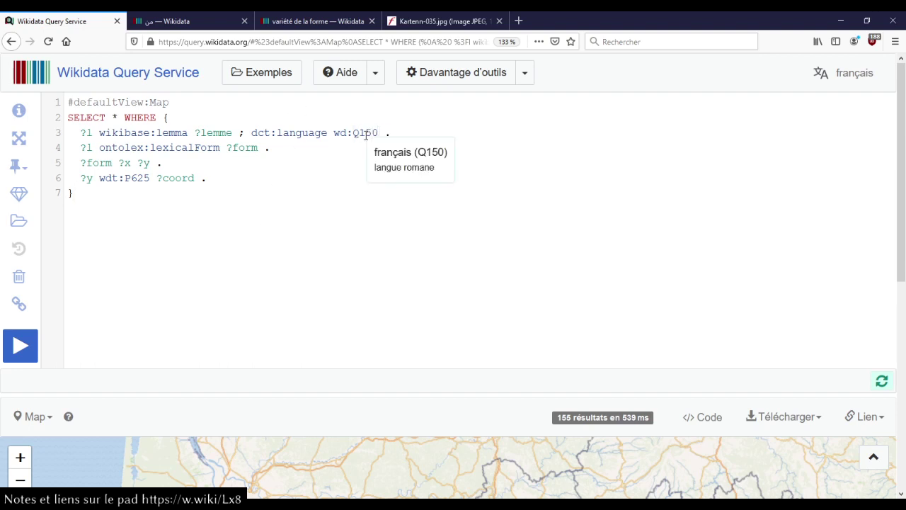
- Delete the ontolex:lexicalForm and ?form ?x ?y lines, leaving an empty line below the lemma line
key("End")
key("shift+Down")
key("shift+Down")
key("shift+Down")
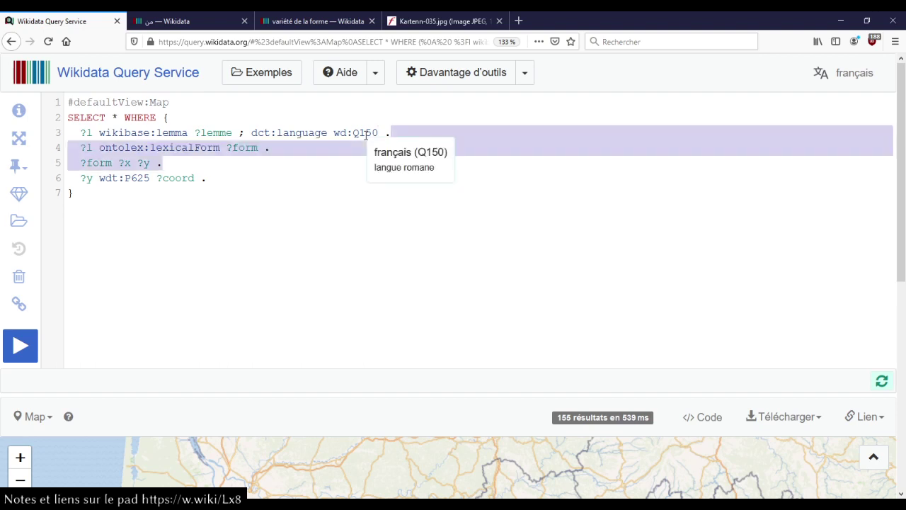
key("shift+Up")
key("Delete")
key("Return")
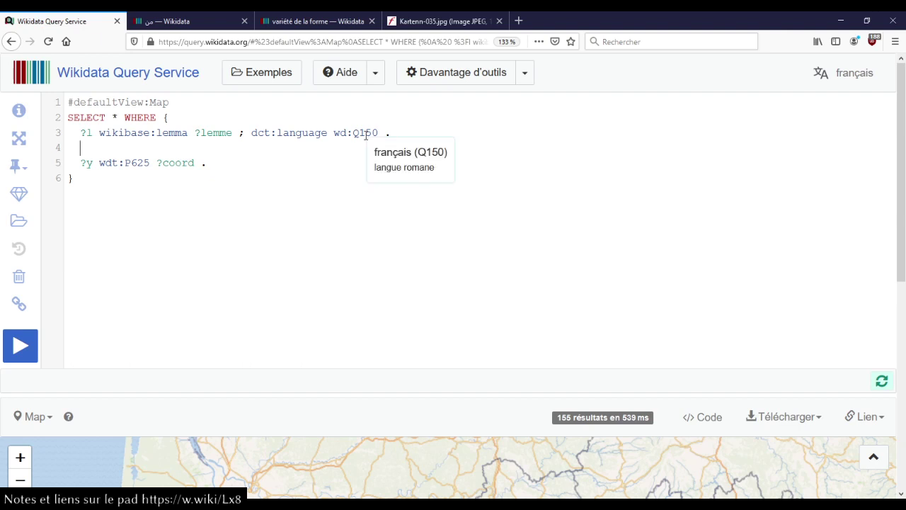
- Add the line ?l ontolex:sense ?sens to the query to retrieve the senses of each lexeme
type("?l ontoloe")
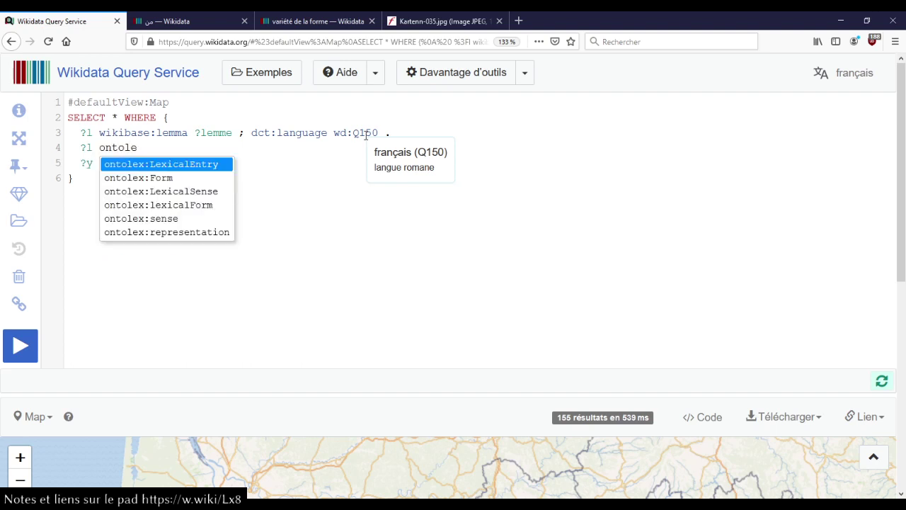
key("Down")
key("Down")
key("Down")
key("Down")
key("Return")
type("?sens")
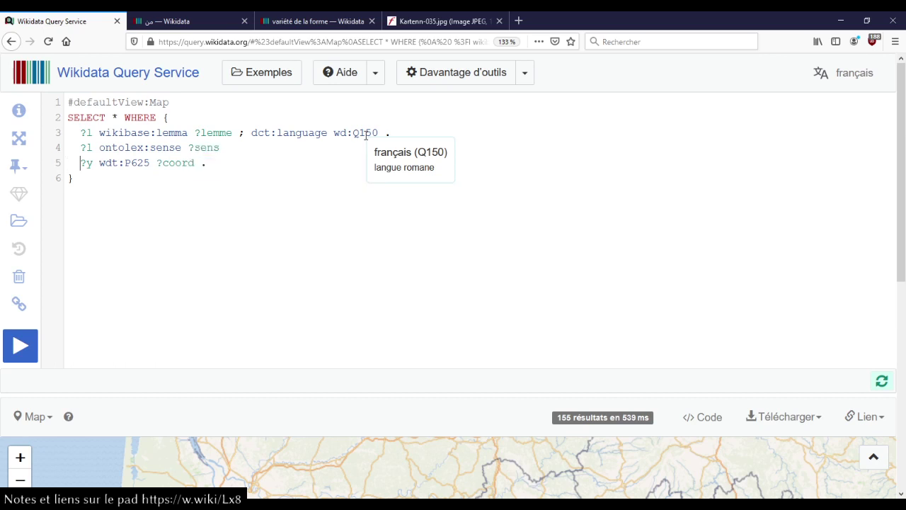
- Rewrite the coordinates line as ?sense wdt:P5137/wdt:P625 ?coord and run the query
key("shift+Right")
key("Right")
key("shift+Right")
type("sense ")
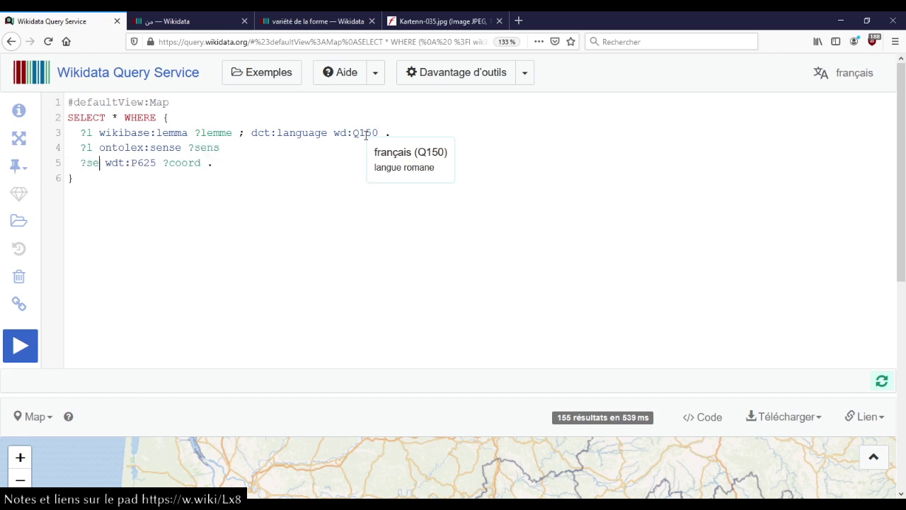
type("wdt:élémen")
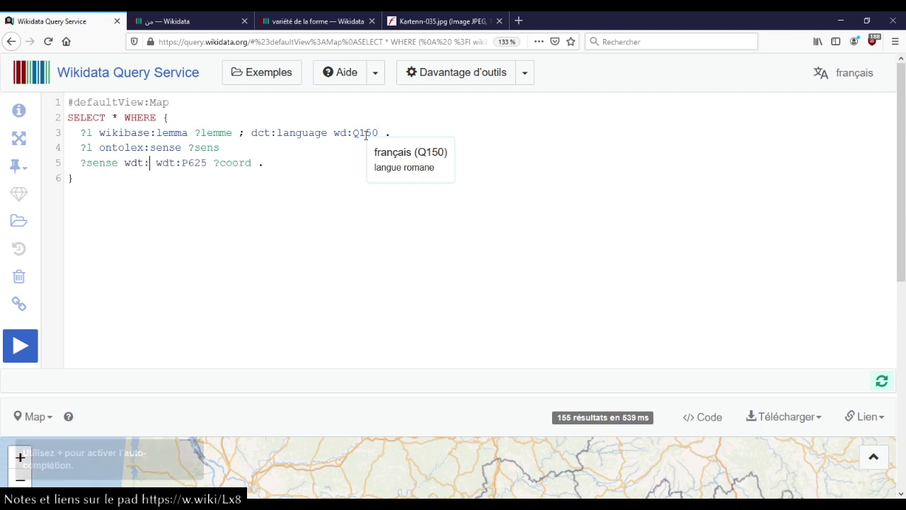
type("t pour ce")
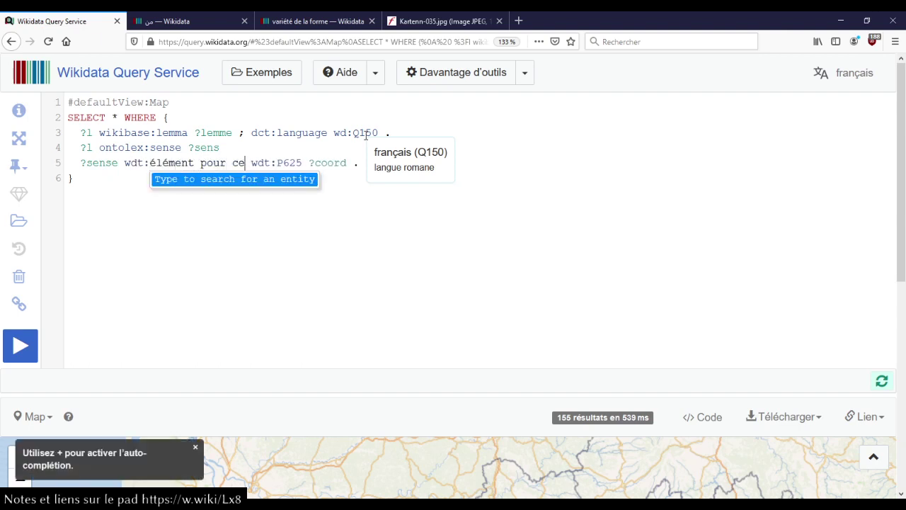
key("Return")
key("Delete")
type("/")
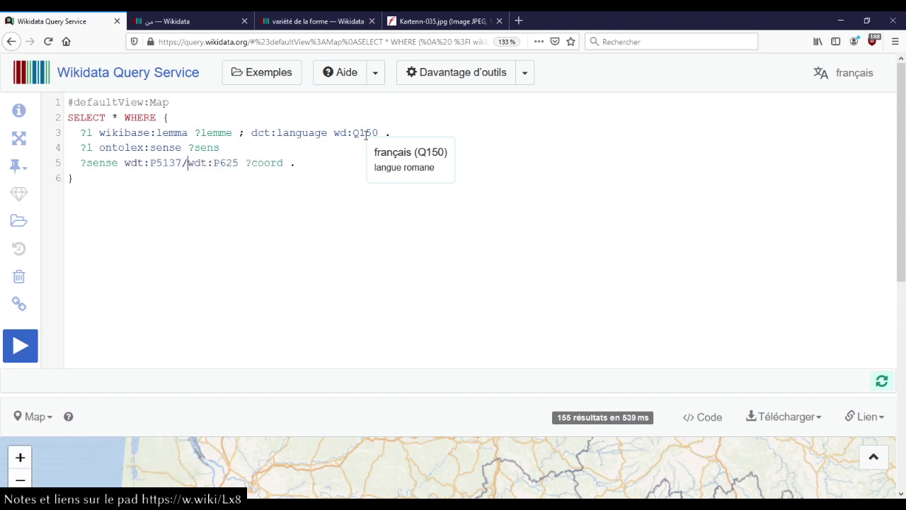
key("ctrl+Return")
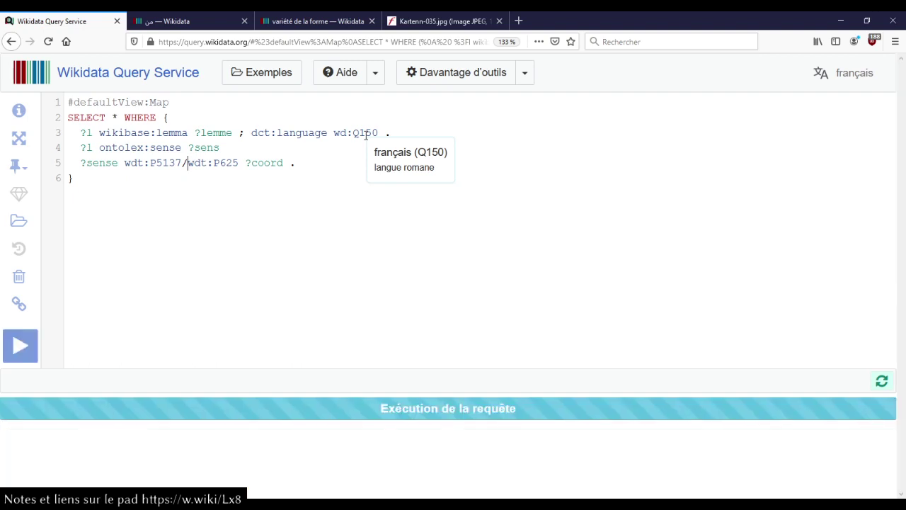
- End the ontolex:sense line with the missing period and run the query again
left_click(243, 151)
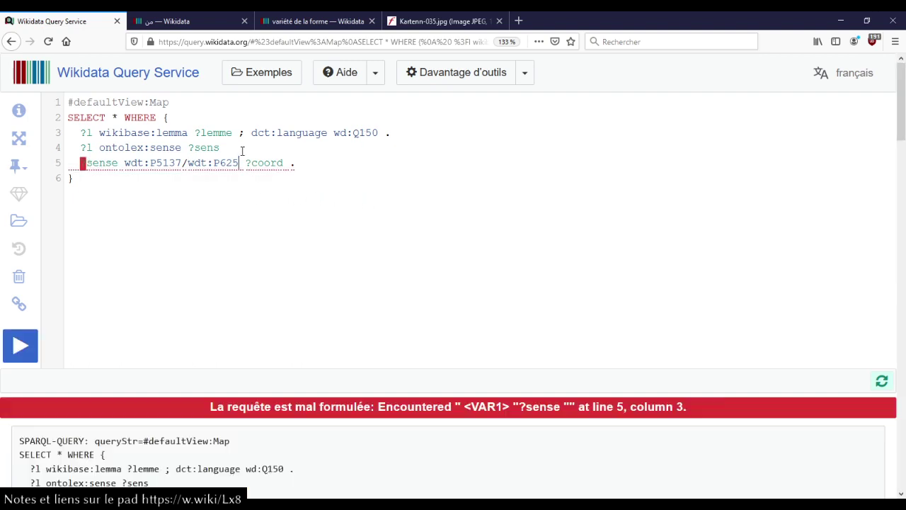
type(".")
key("ctrl+Return")
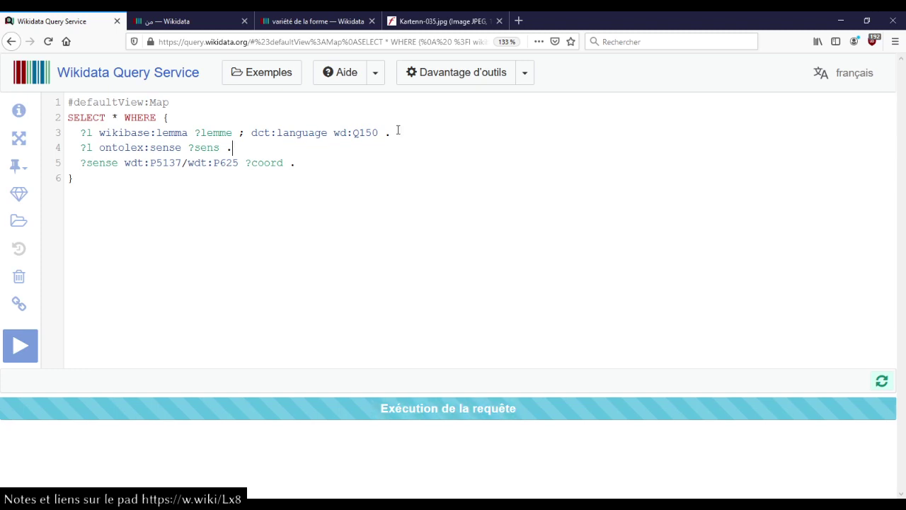
left_click(425, 190)
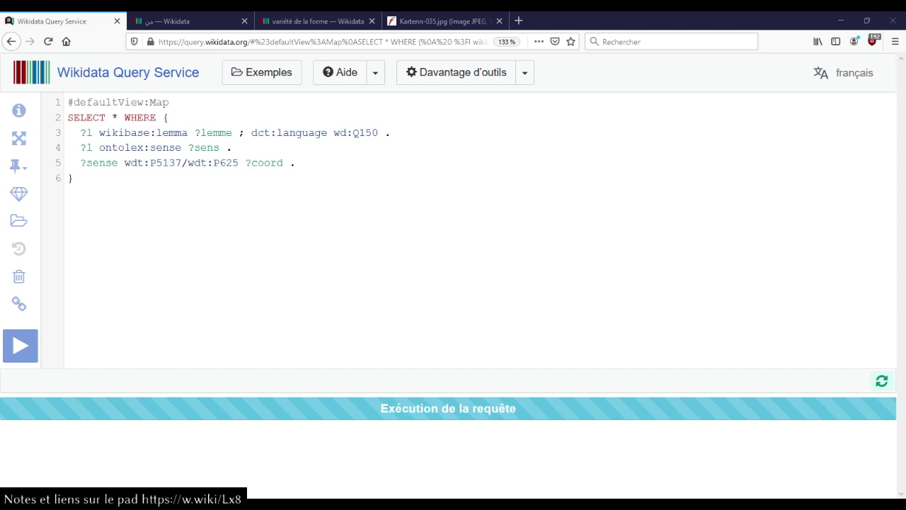
key("ctrl+t")
type("https://w.wiki/3Ba6")
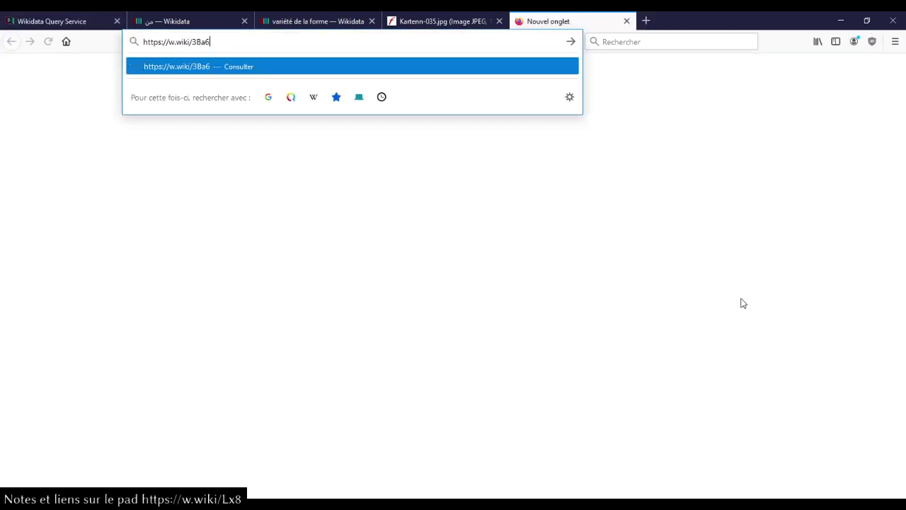
key("Return")
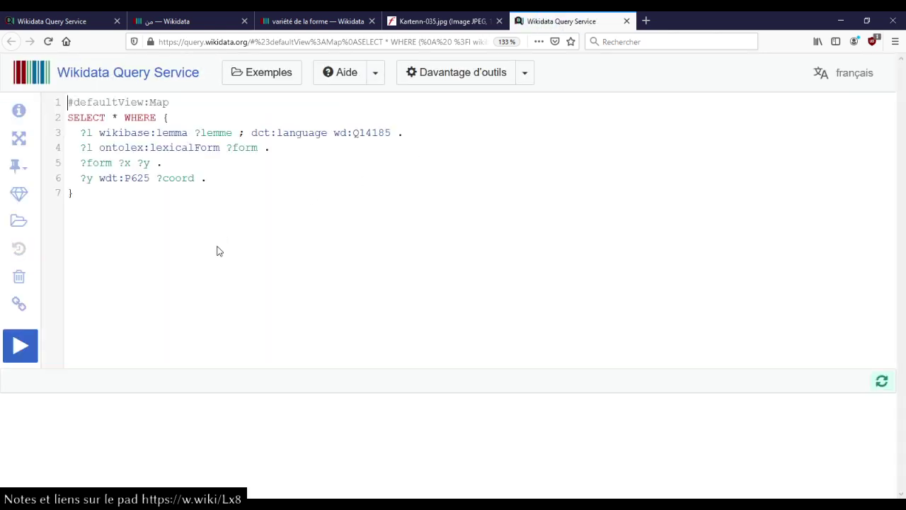
- Remove the #defaultView:Map line, run the Occitan query, and look over the result table
key("shift+Down")
key("Delete")
key("ctrl+Return")
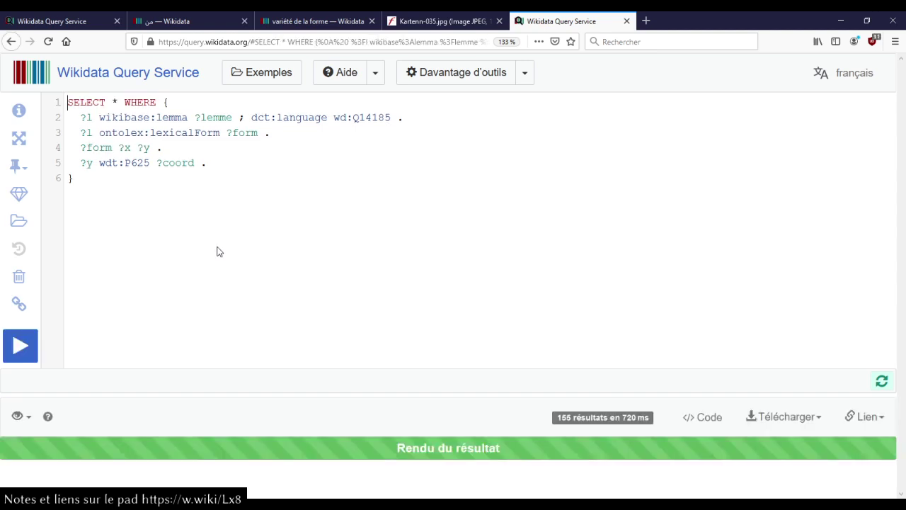
scroll(218, 251, "down", 4)
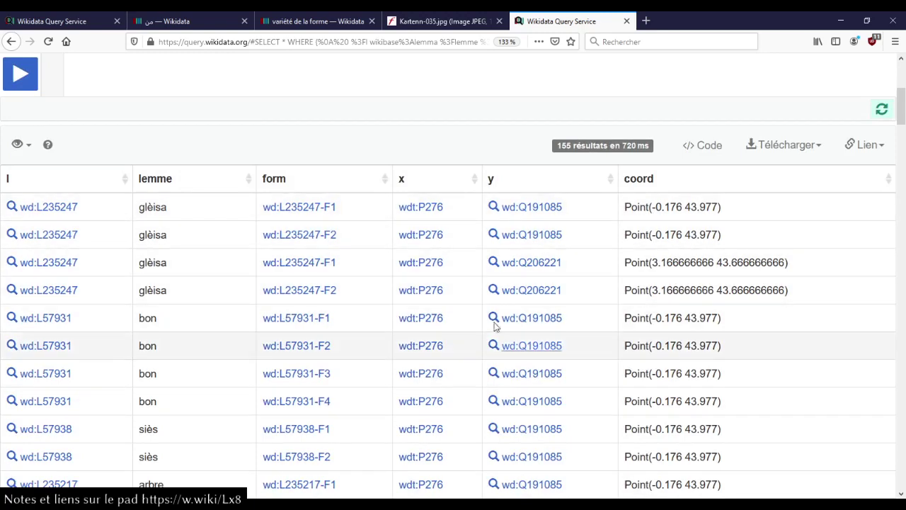
scroll(488, 315, "up", 4)
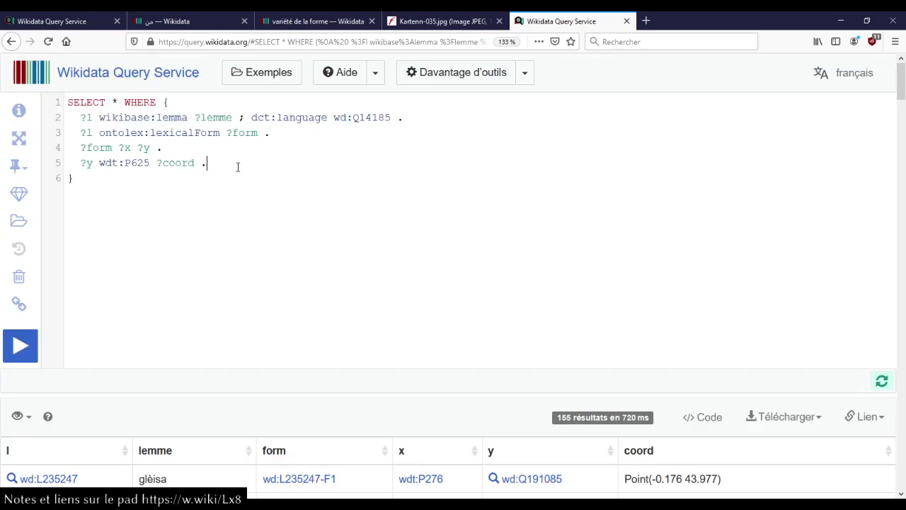
- Add a GROUP BY ?l ?lemme clause after the closing brace of the query
left_click(162, 207)
key("Return")
type("GROUP BY ?")
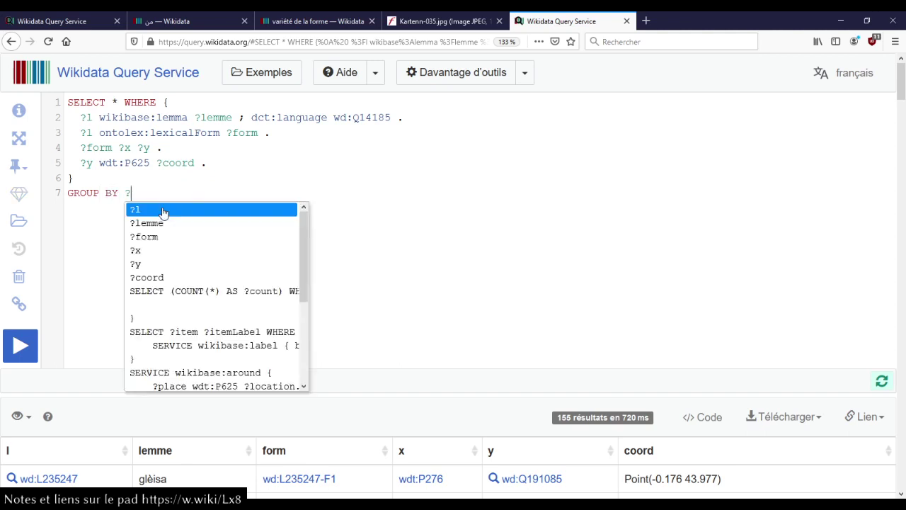
key("Return")
type("?l")
key("Down")
key("Return")
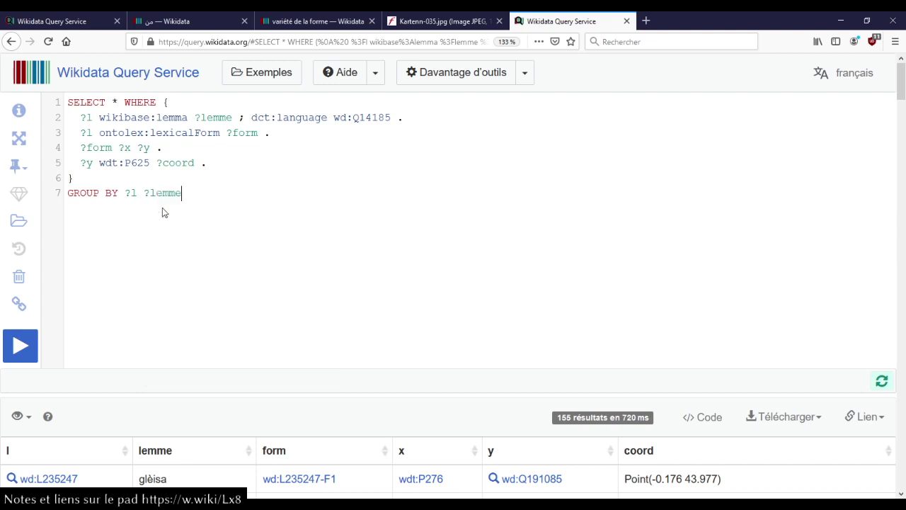
- Replace the asterisk in the SELECT clause with the variables ?l and ?lemme
key("ctrl+Home")
key("Right")
key("Right")
key("BackSpace")
type("?l ?")
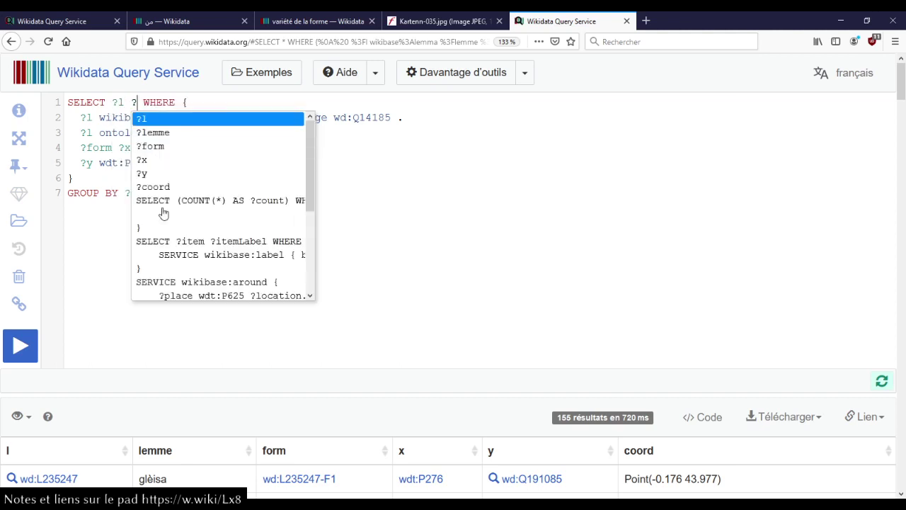
key("Down")
key("Return")
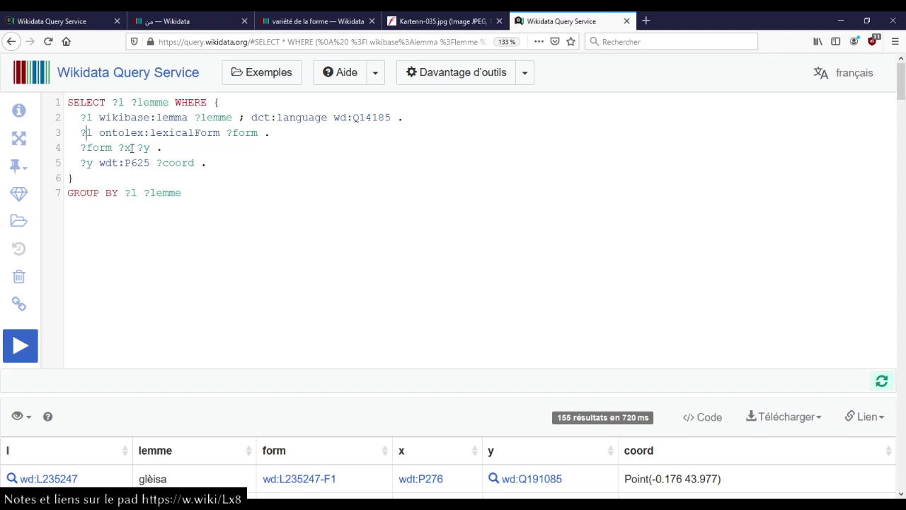
- Check the property used in the x results and replace ?x in the ?form line with wdt:P276
scroll(314, 203, "down", 5)
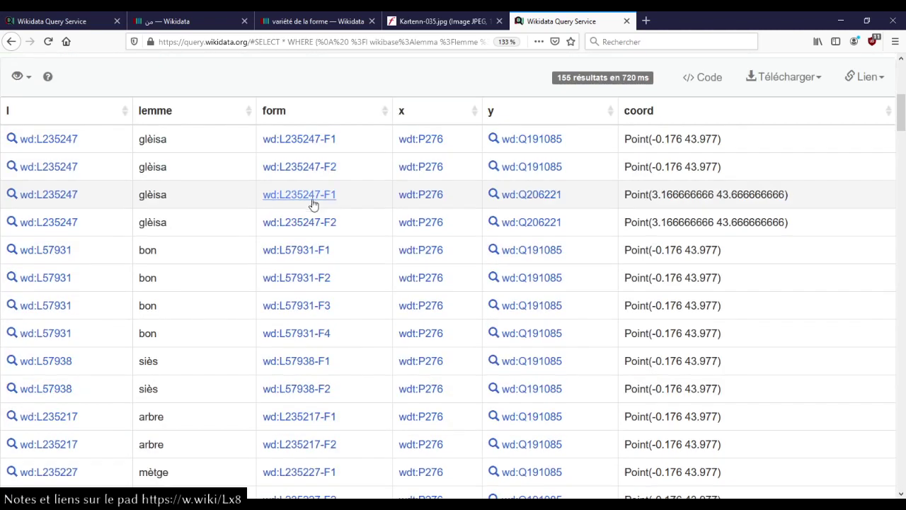
scroll(418, 262, "down", 5)
scroll(418, 264, "up", 15)
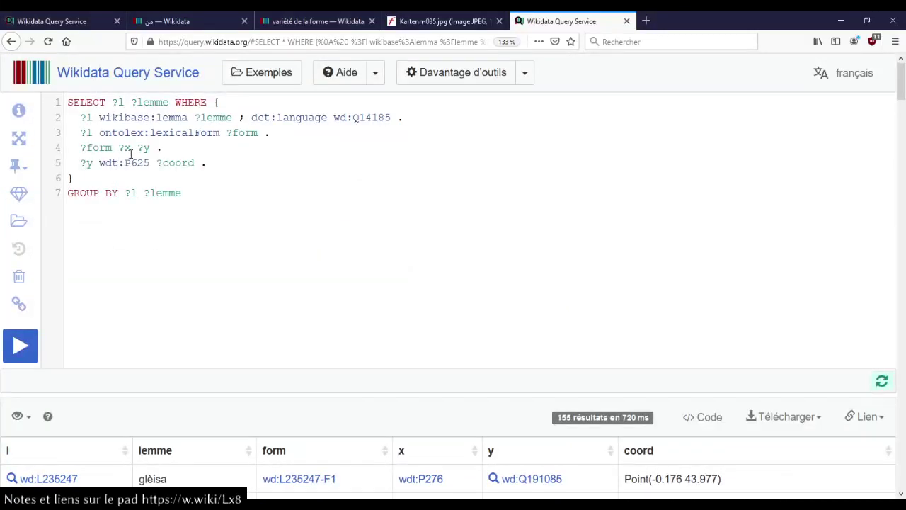
double_click(131, 149)
key("BackSpace")
type("wdt:P276")
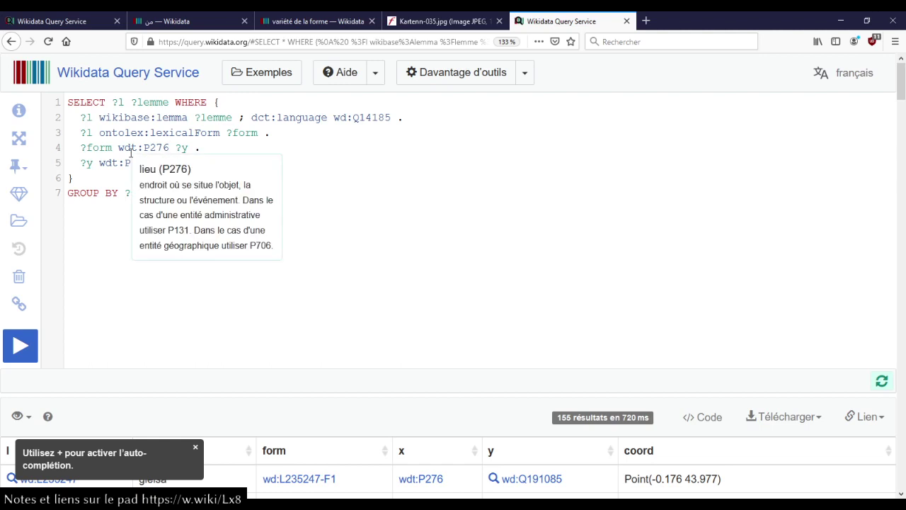
- Merge the last two triples into the single property path ?form wdt:P276/wdt:P625 ?coord, dropping ?y
key("shift+End")
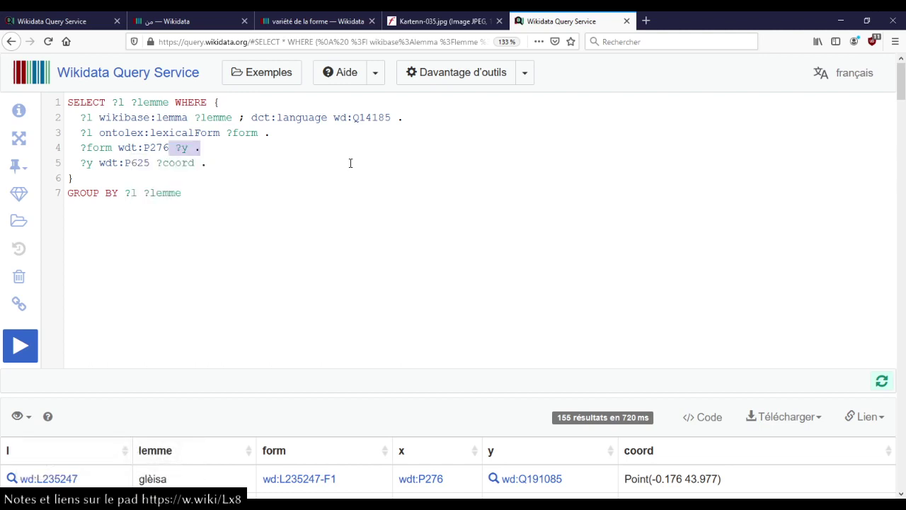
key("shift+Right")
key("shift+Right")
key("shift+Right")
key("shift+Right")
key("shift+Right")
key("shift+Right")
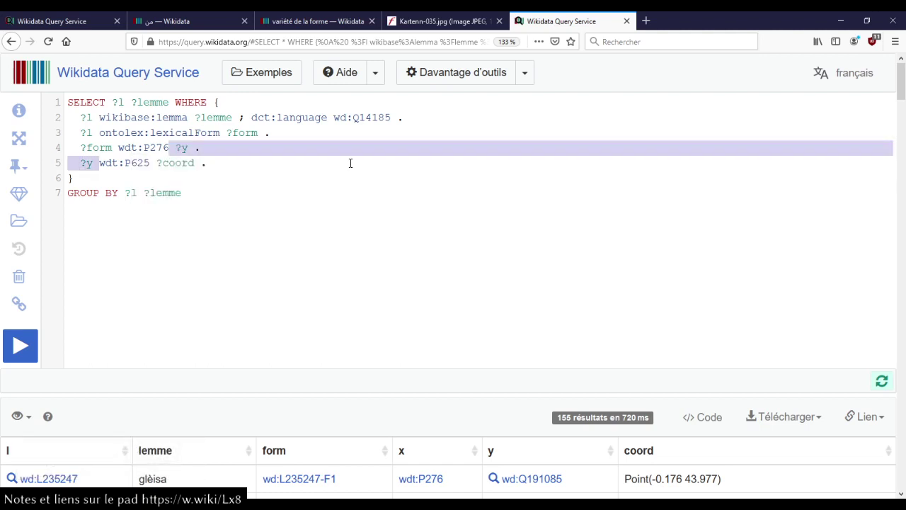
type("/wdt:P625")
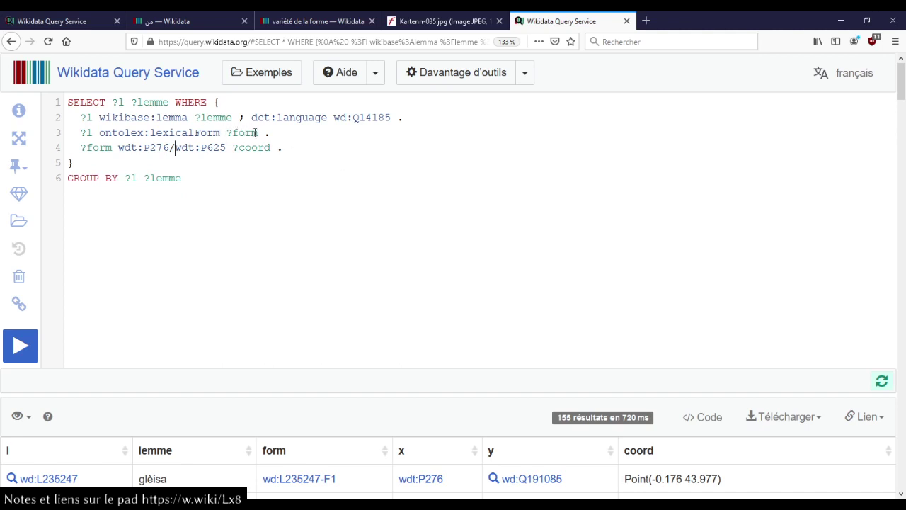
- Rename the variables ?form and ?coord to ?form1 and ?coord1 in the lexical form and location lines
left_click(260, 132)
key("Right")
key("Right")
key("Right")
key("Right")
key("Right")
type("1")
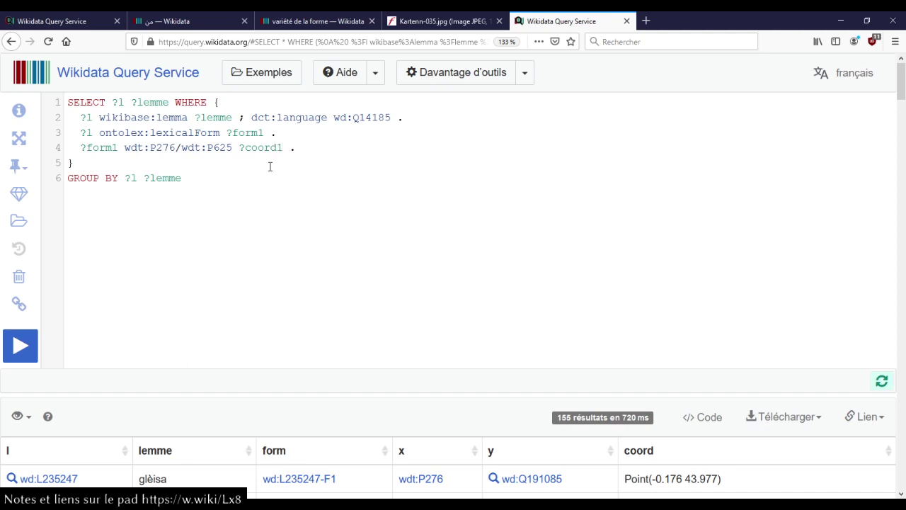
- Duplicate the ontolex:lexicalForm and wdt:P276/wdt:P625 lines directly below the originals
key("shift+Home")
key("shift+Up")
key("ctrl+c")
key("Right")
key("Return")
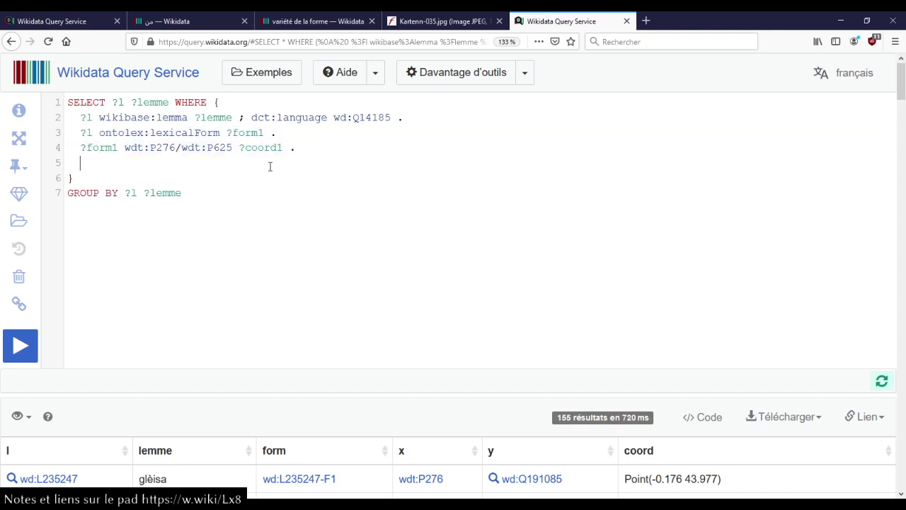
key("ctrl+v")
- Rename the variables in the duplicated lines to ?form2 and ?coord2
left_click(270, 163)
key("BackSpace")
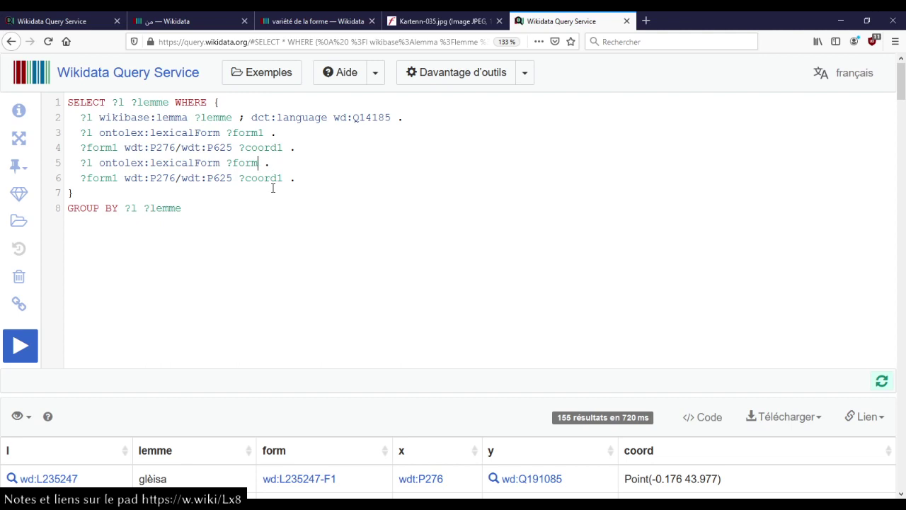
type("2")
key("BackSpace")
type("2")
key("Right")
key("Right")
key("Right")
key("Right")
key("Right")
key("Right")
key("BackSpace")
type("2")
- Delete the GROUP BY ?l ?lemme line from the end of the query
key("ctrl+End")
key("shift+Home")
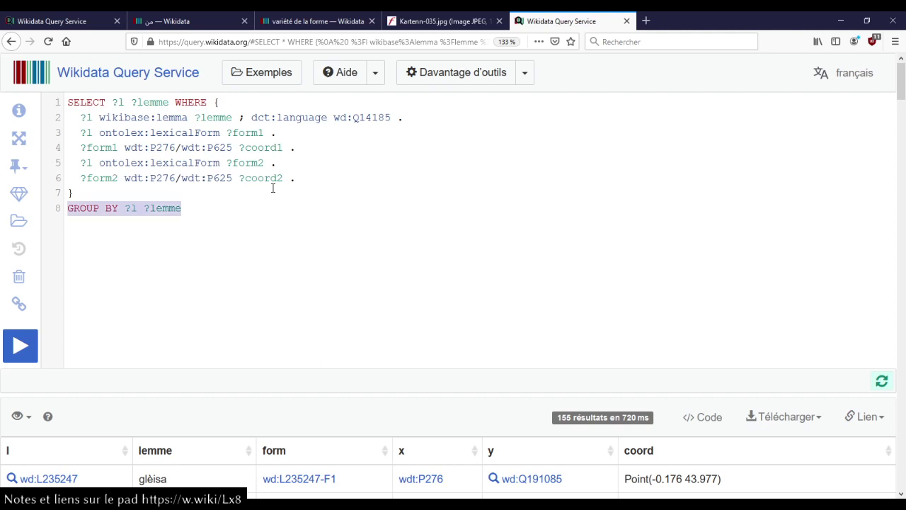
key("BackSpace")
key("BackSpace")
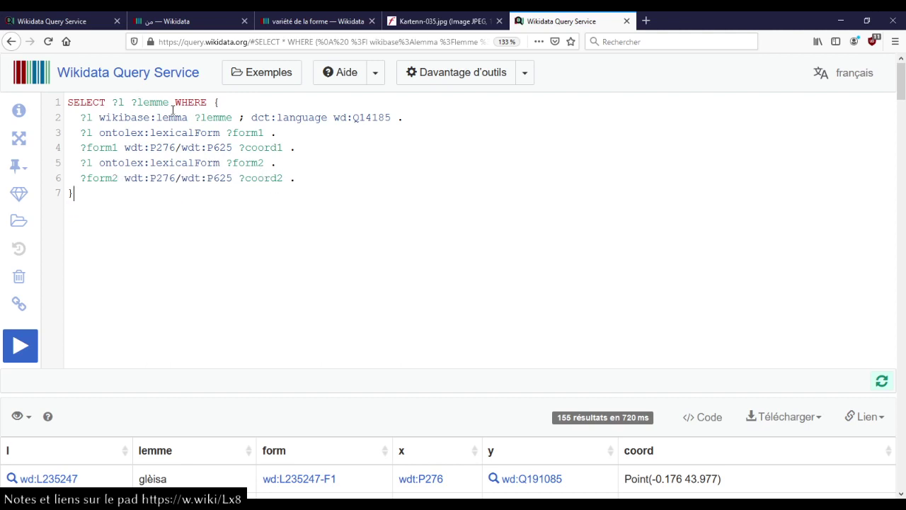
- Add the line ?form1 ontolex:representation ?f1 . below the first ontolex:lexicalForm line
left_click(291, 132)
key("Return")
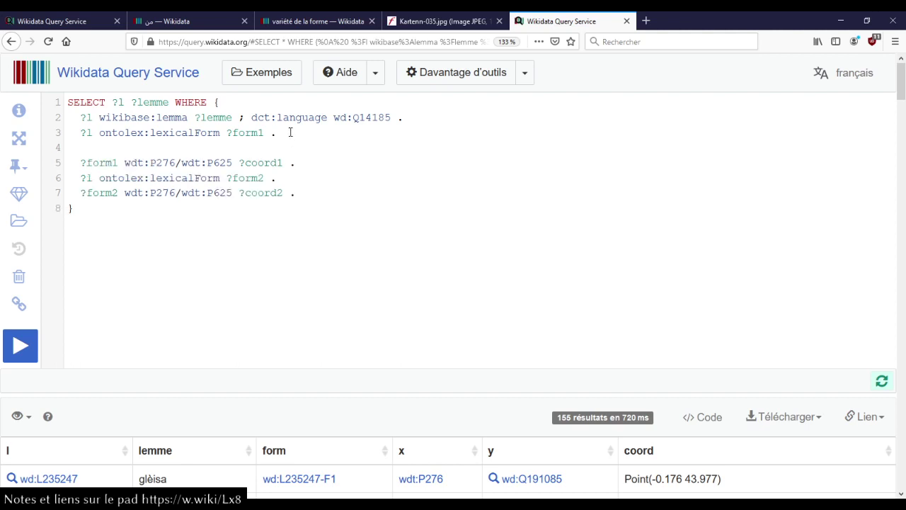
type("?")
key("Down")
key("Down")
key("Down")
key("Up")
key("Return")
type("ontol")
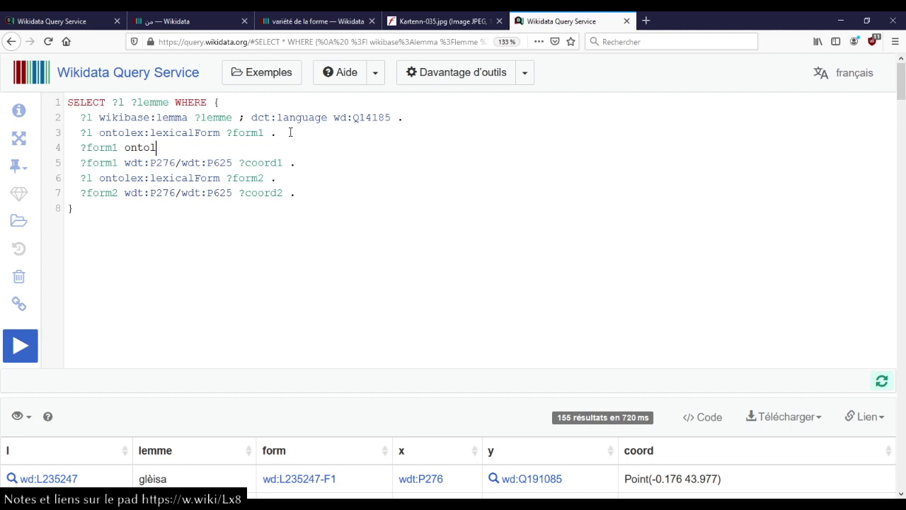
key("ctrl+space")
key("Down")
key("Down")
key("Down")
key("Down")
key("Down")
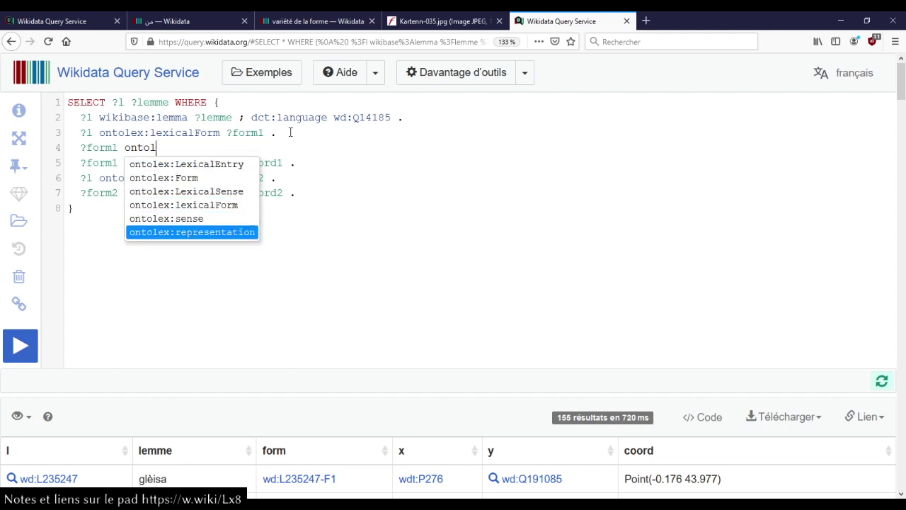
key("Return")
type("?")
key("ctrl+space")
type("f1 .")
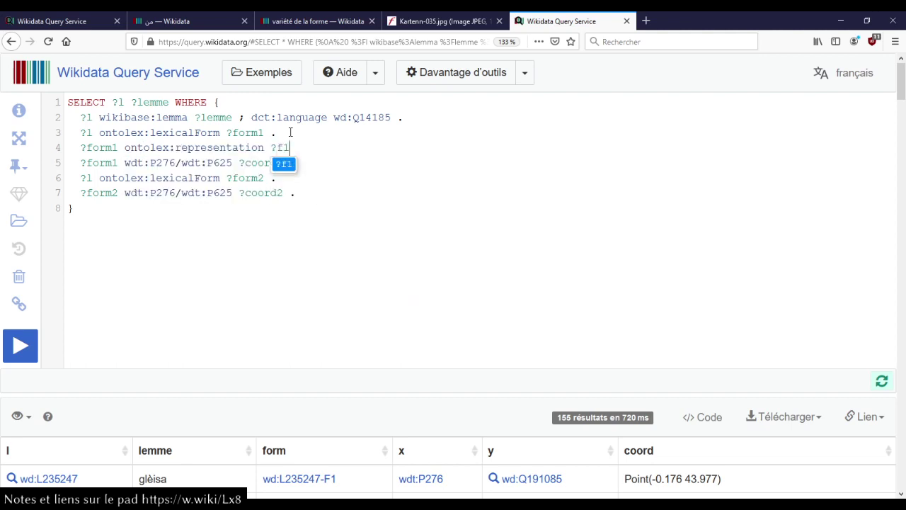
- Add the line ?form2 ontolex:representation ?f2 . below the second ontolex:lexicalForm line and run the query
key("Down")
key("Down")
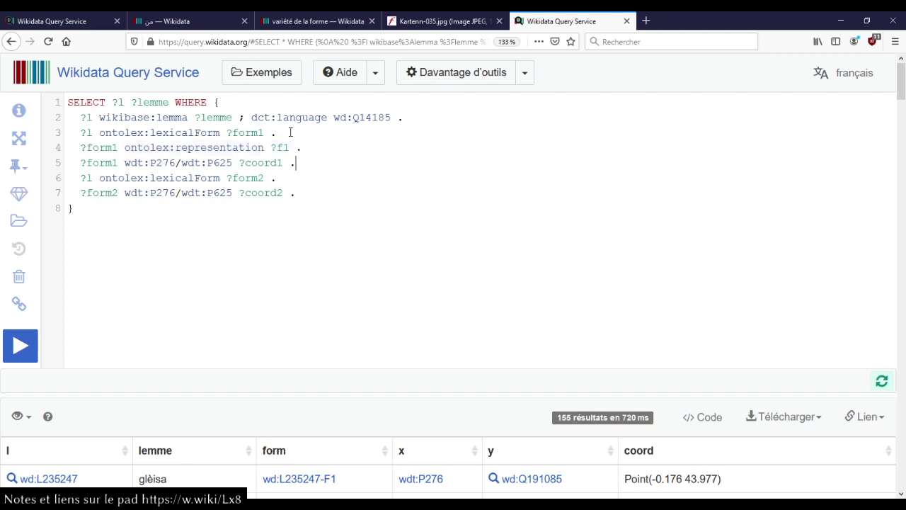
key("Return")
key("ctrl+v")
key("Left")
key("Left")
key("BackSpace")
type("2")
key("Left")
key("Left")
key("Left")
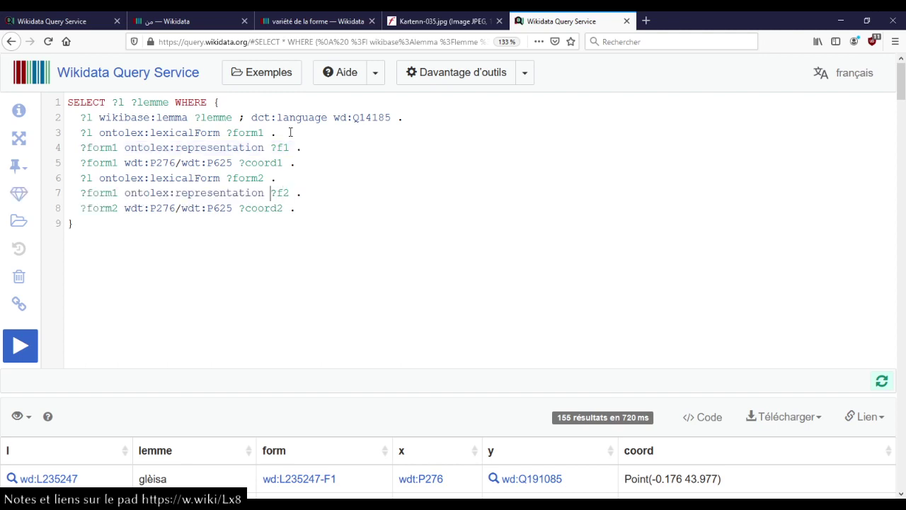
key("BackSpace")
type("2")
key("ctrl+Return")
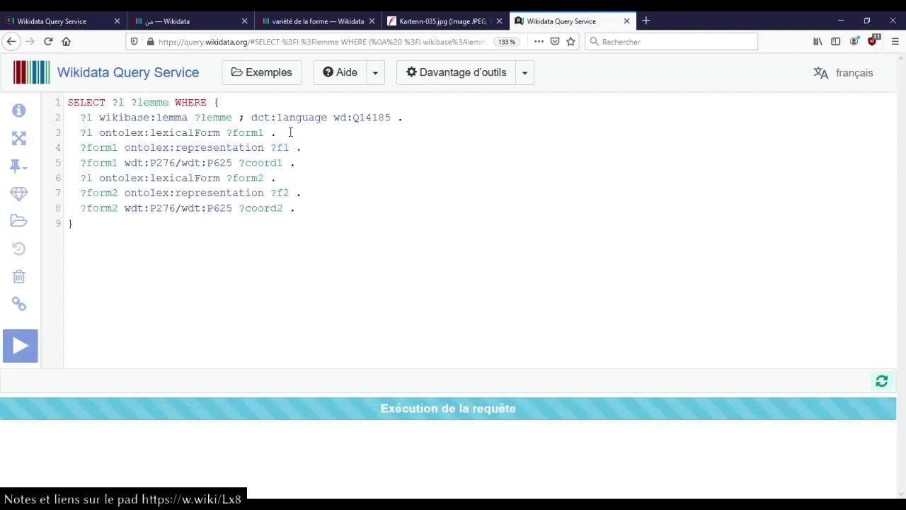
- Add ?f1 and ?f2 after ?lemme in the SELECT clause and run the query
scroll(257, 206, "down", 5)
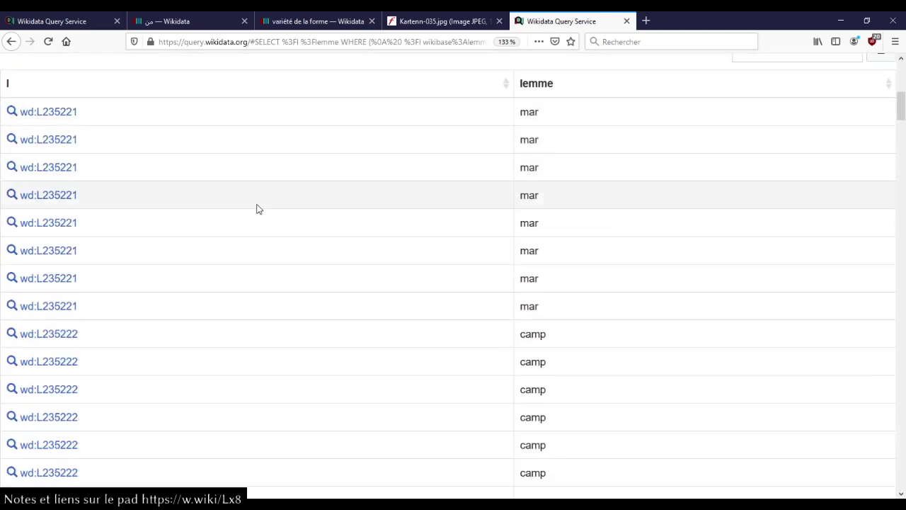
scroll(257, 208, "up", 5)
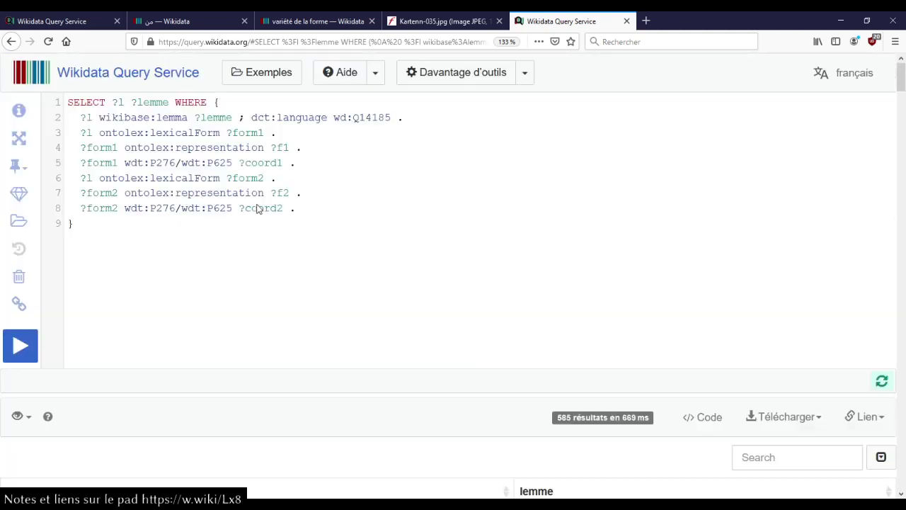
left_click(174, 108)
type("?f1 ?f")
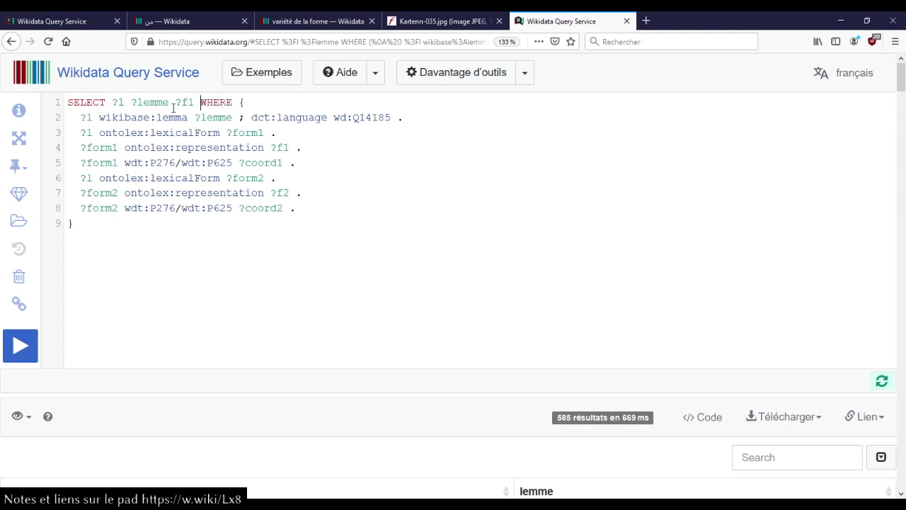
type("2")
key("ctrl+Return")
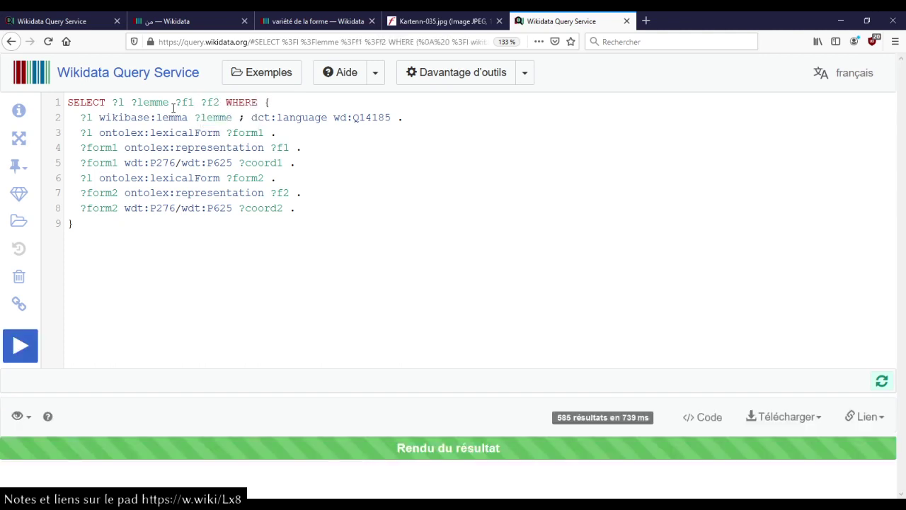
- Remove ?l and ?lemme from the SELECT clause, keeping only ?f1 and ?f2, and rerun the query
scroll(381, 240, "down", 6)
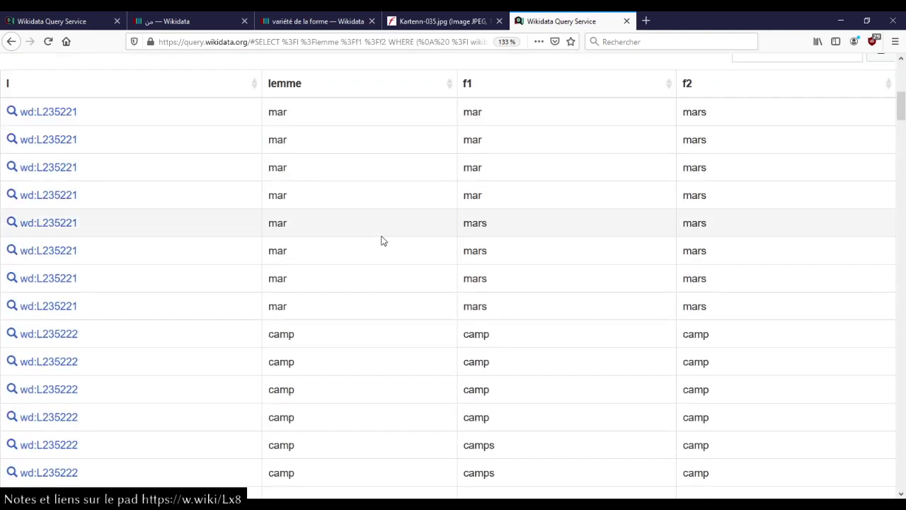
scroll(368, 241, "up", 3)
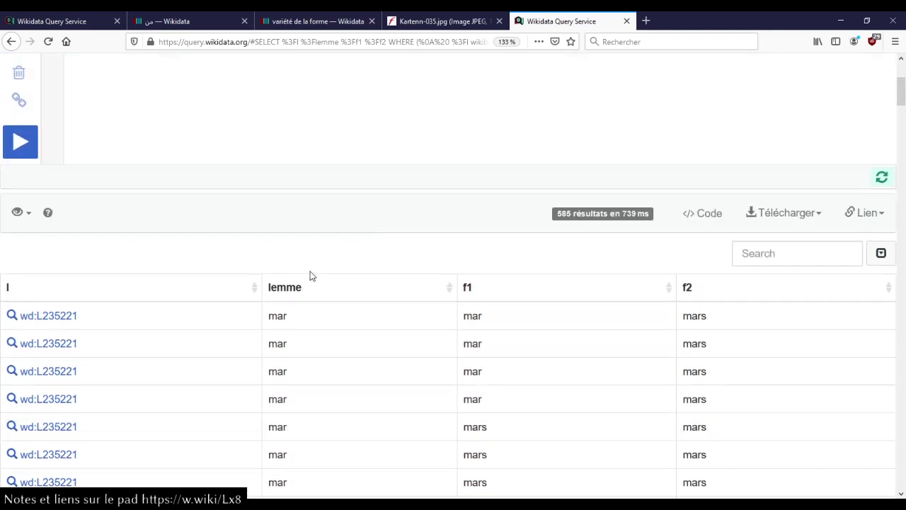
scroll(310, 276, "down", 2)
scroll(310, 276, "up", 5)
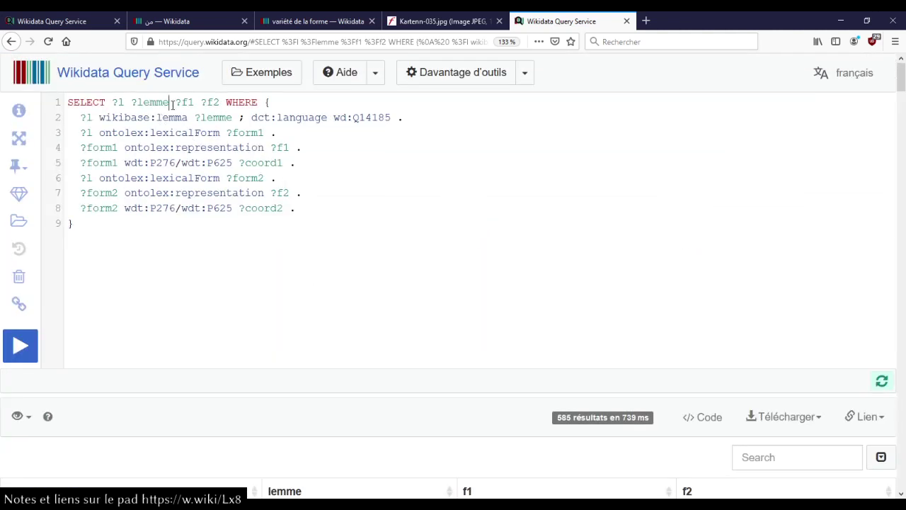
key("shift+Left")
key("shift+Left")
key("shift+Left")
key("shift+Left")
key("shift+Left")
key("shift+Left")
key("shift+Left")
key("shift+Left")
key("shift+Left")
key("shift+Left")
key("BackSpace")
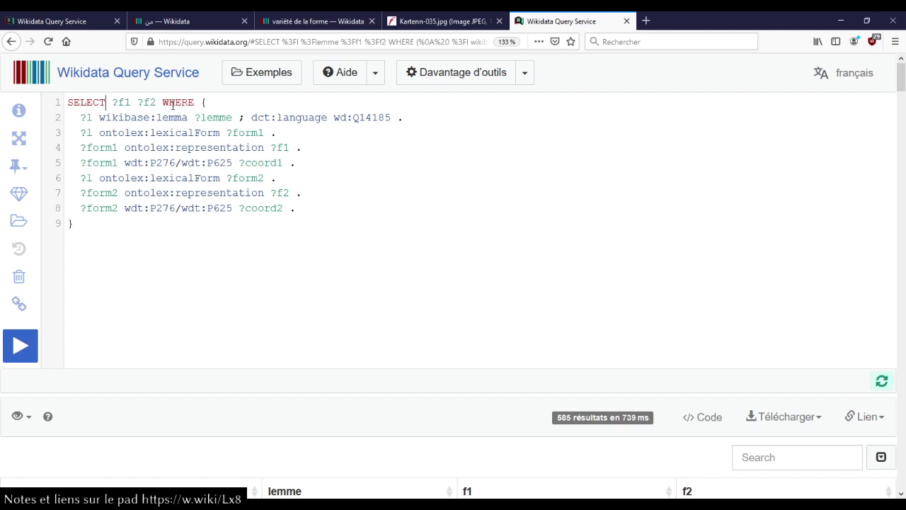
key("ctrl+Return")
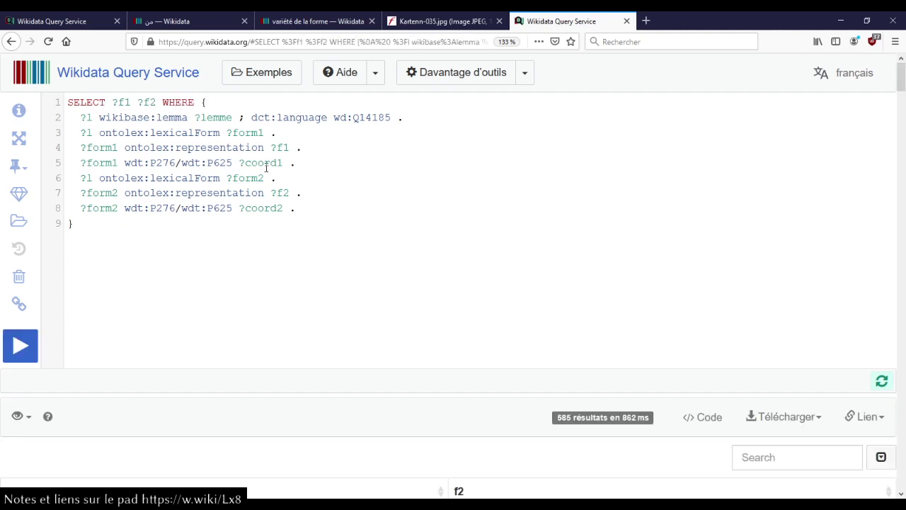
- Put ?l back in front of ?f1 in the SELECT clause and run the query
scroll(281, 205, "down", 5)
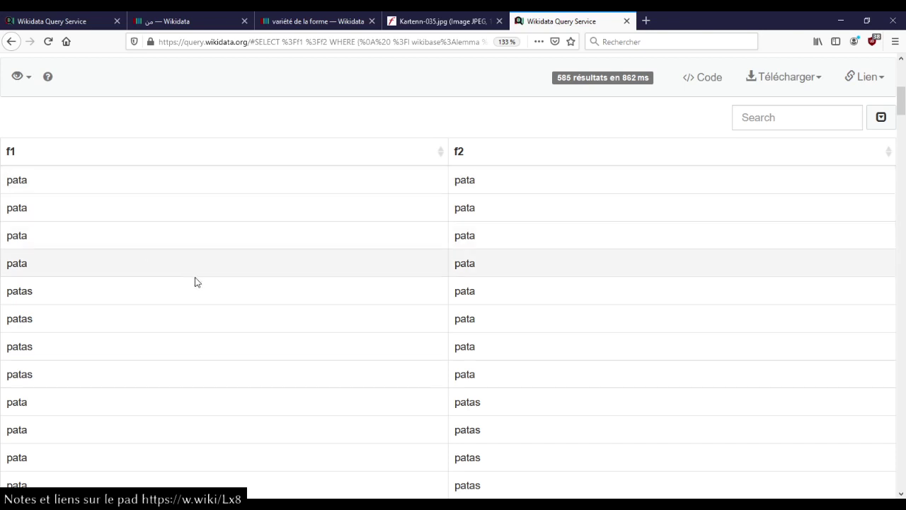
scroll(194, 282, "down", 1)
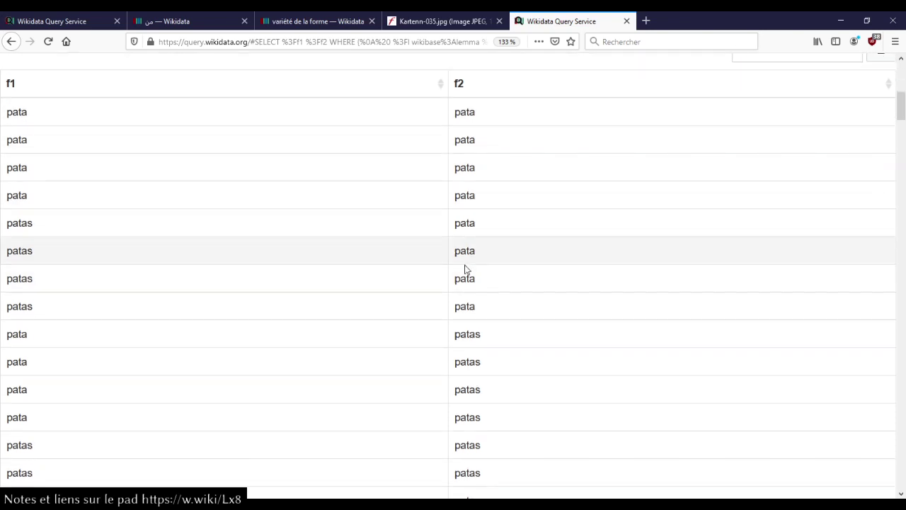
scroll(192, 364, "up", 6)
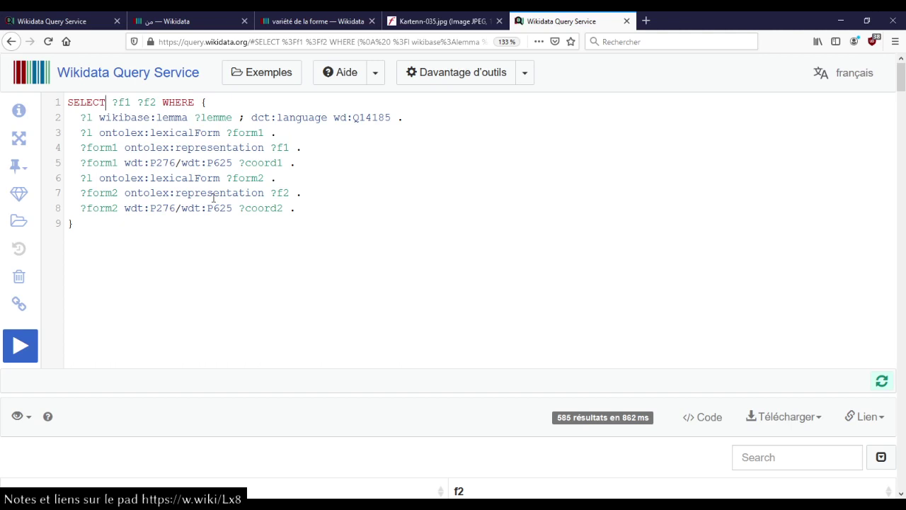
scroll(216, 201, "down", 5)
scroll(255, 277, "up", 5)
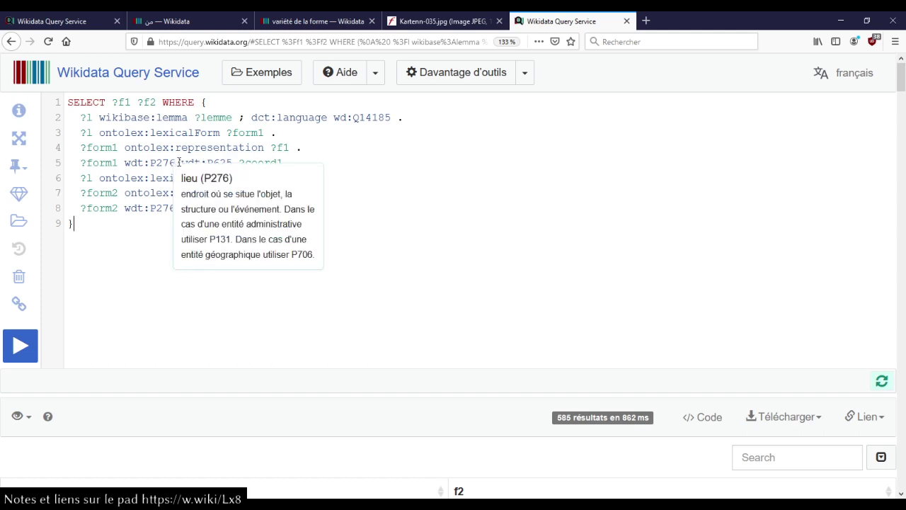
scroll(179, 312, "down", 3)
scroll(179, 312, "up", 3)
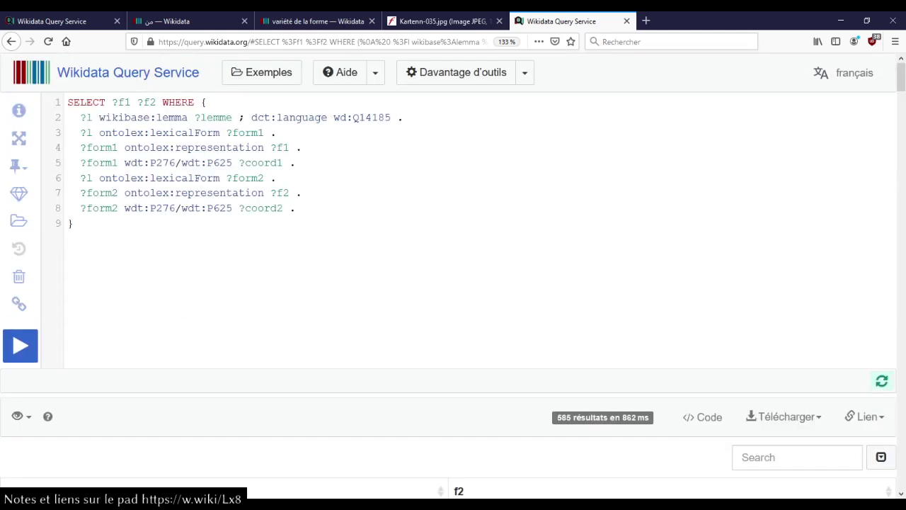
left_click(110, 102)
type("?l")
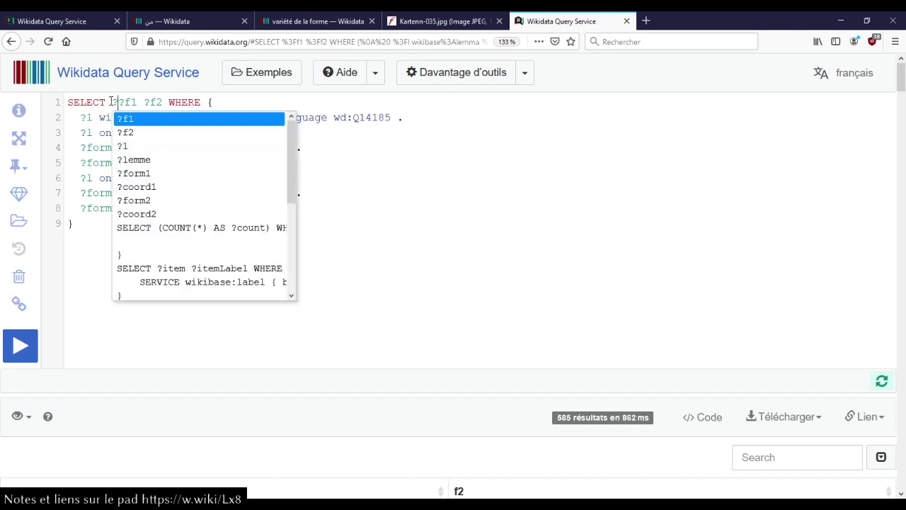
key("ctrl+Return")
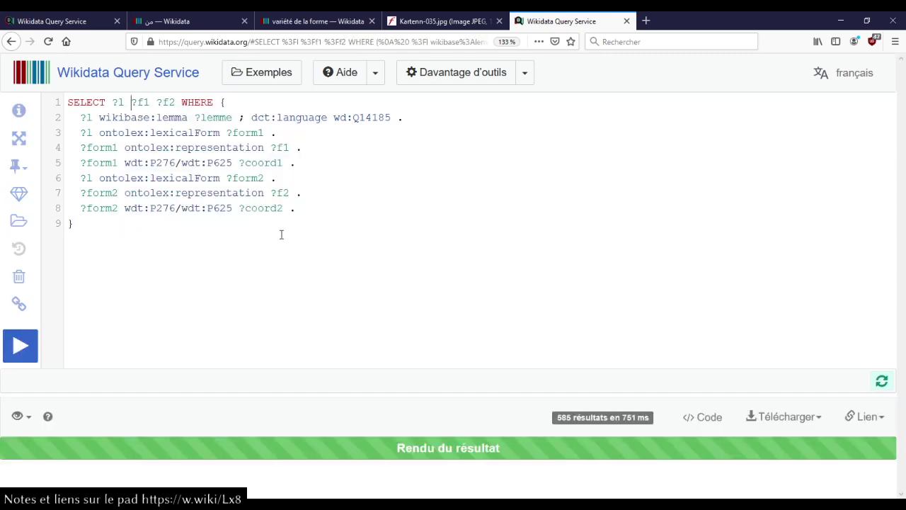
- Open the lexeme L235221 from the first result row in a new tab
scroll(225, 235, "down", 5)
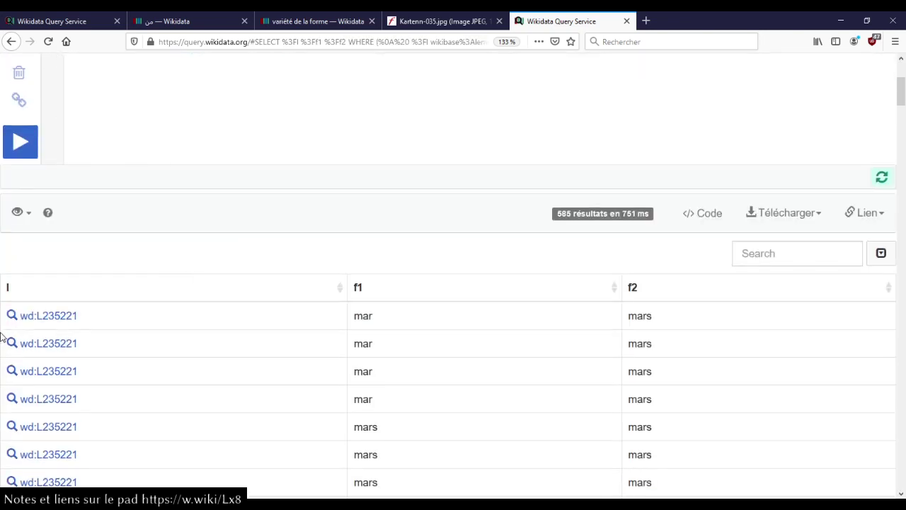
middle_click(37, 320)
scroll(279, 253, "up", 5)
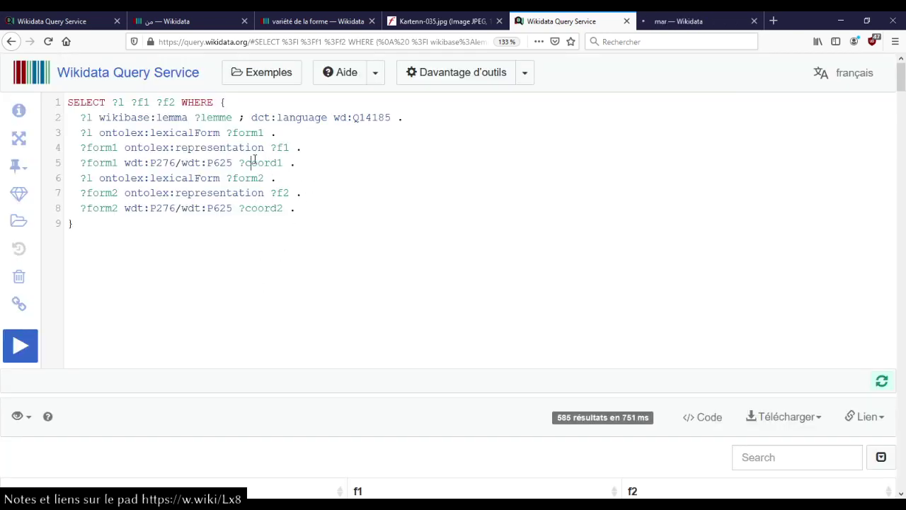
- On the page of the lexeme mar, open the places Languedoc and Gascogne from form F1's location statements in new tabs
key("ctrl+shift+Left")
key("ctrl+shift+Left")
key("ctrl+shift+Left")
key("ctrl+shift+Left")
key("ctrl+shift+Left")
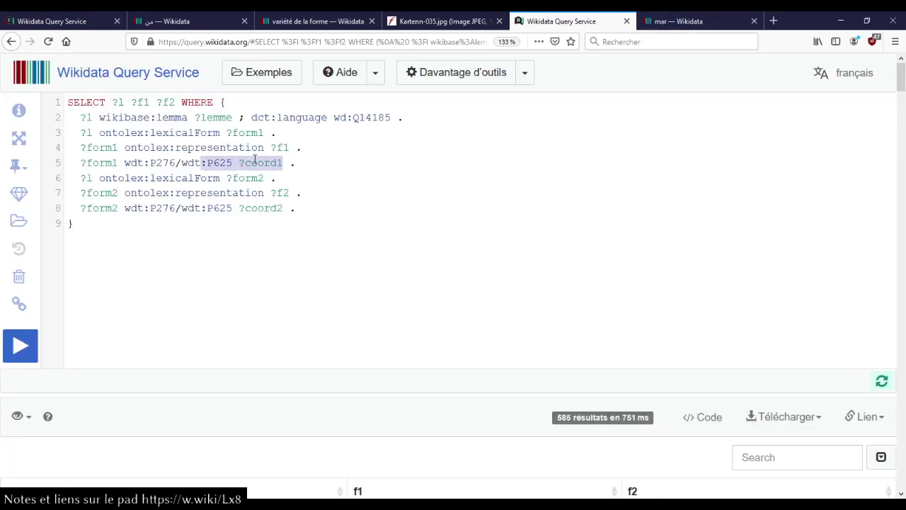
key("ctrl+Tab")
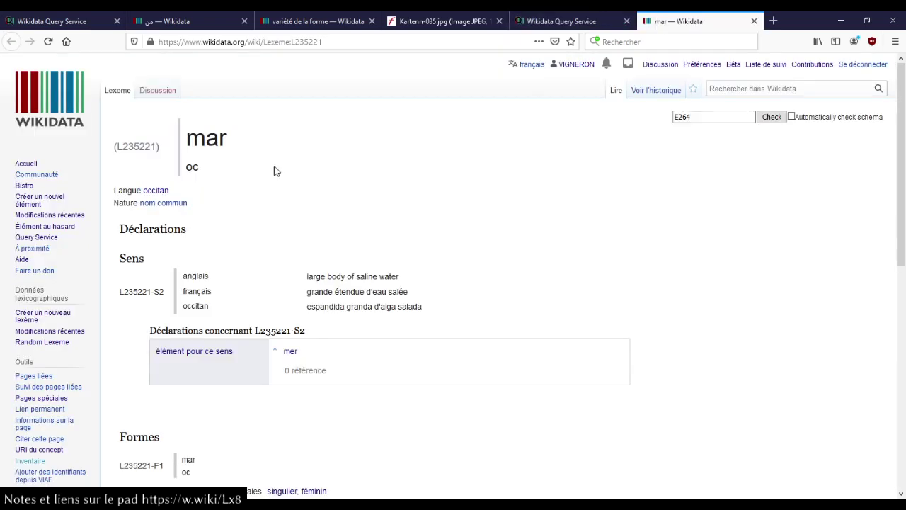
scroll(411, 243, "down", 6)
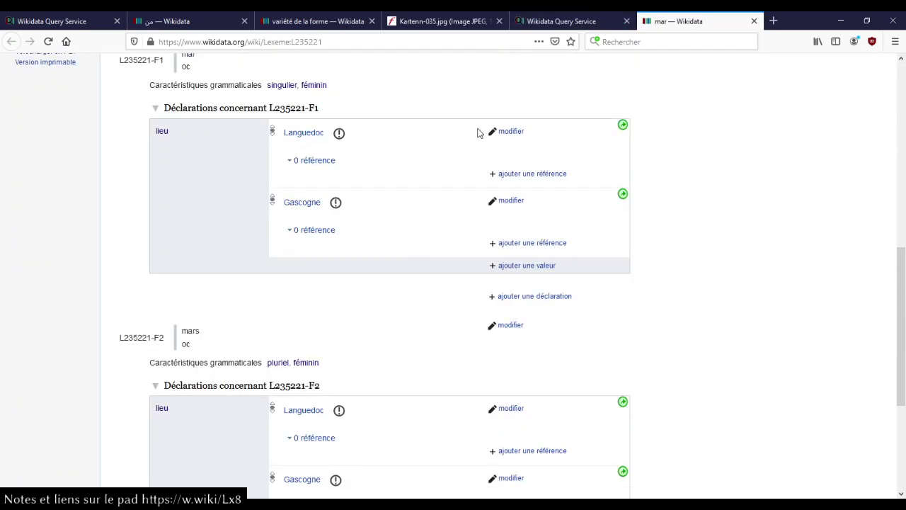
middle_click(298, 135)
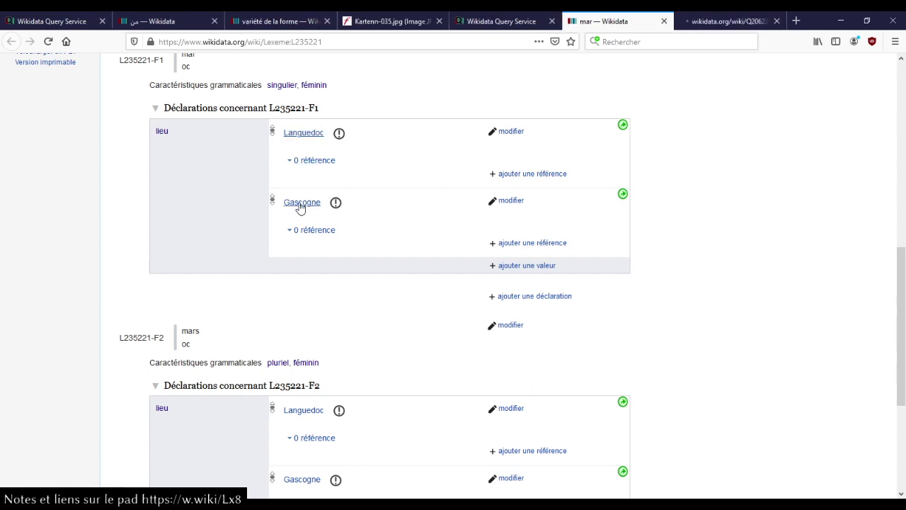
middle_click(301, 204)
- Copy Languedoc's item ID and use wd:Q206221 as the P276 value of ?form1, replacing the P625 path and ?coord1
key("ctrl+Tab")
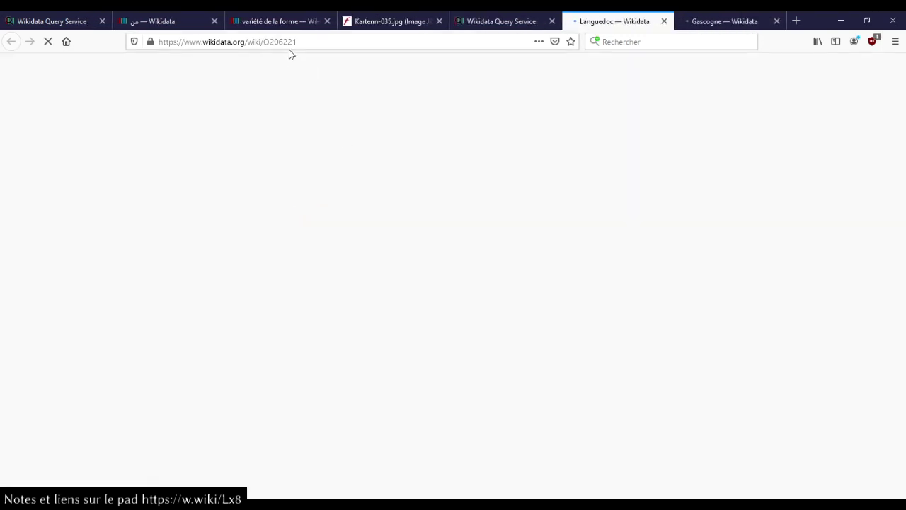
left_click(289, 42)
key("ctrl+v")
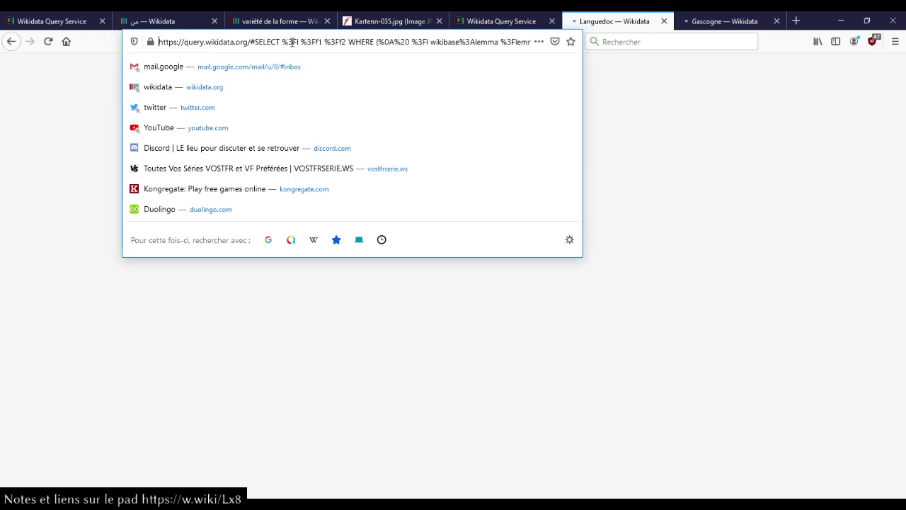
key("Return")
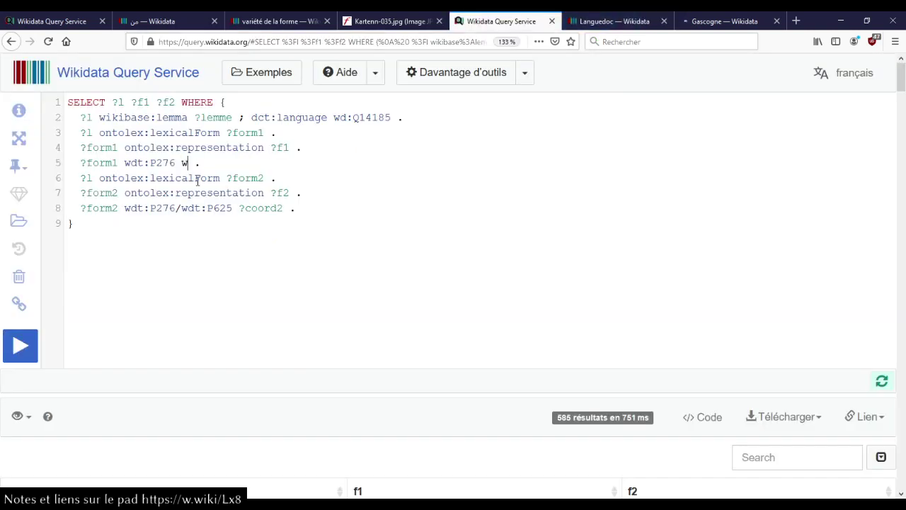
type("d:Q206221")
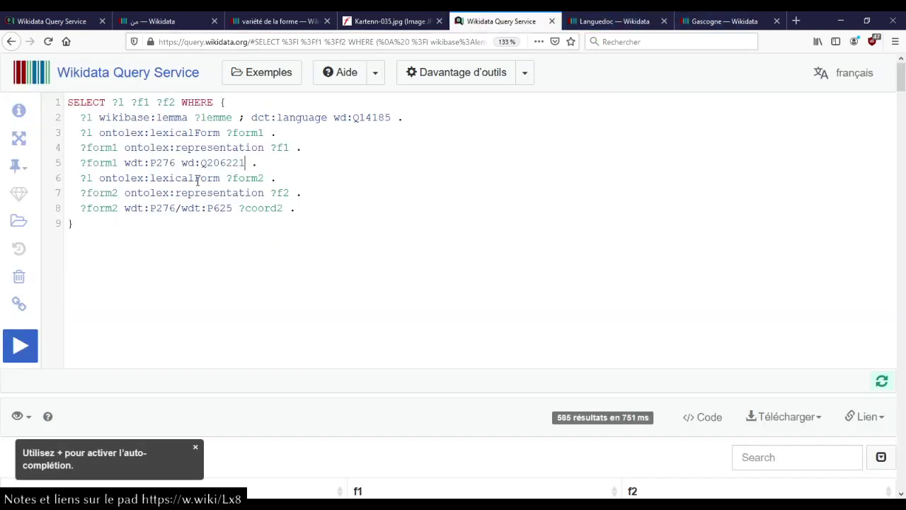
- Rename the variable ?f1 to ?fLanguedoc in the first ontolex:representation line
key("ctrl+Tab")
key("ctrl+shift+Tab")
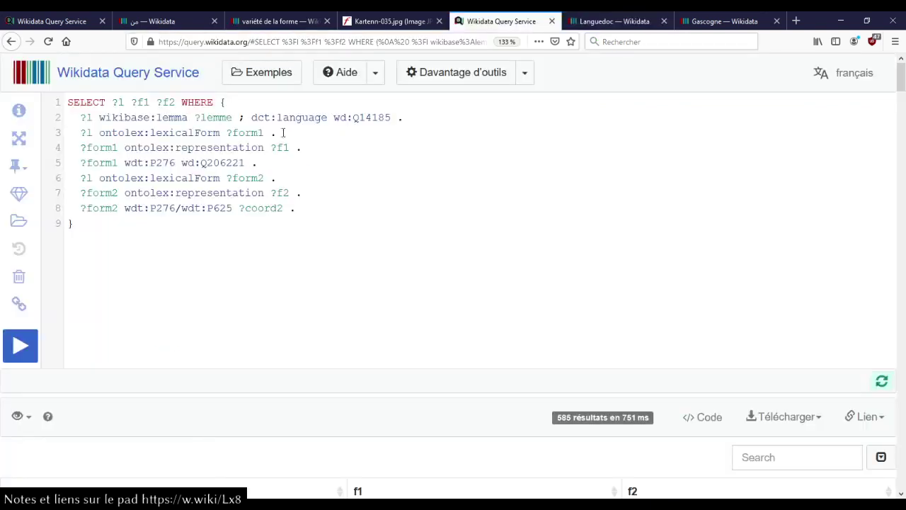
double_click(283, 148)
type("Langude")
key("BackSpace")
key("BackSpace")
type("edoc")
double_click(280, 148)
key("End")
- Copy Gascogne's item ID Q191085 from its page address and close the Gascogne and Languedoc pages
key("ctrl+Tab")
key("ctrl+Tab")
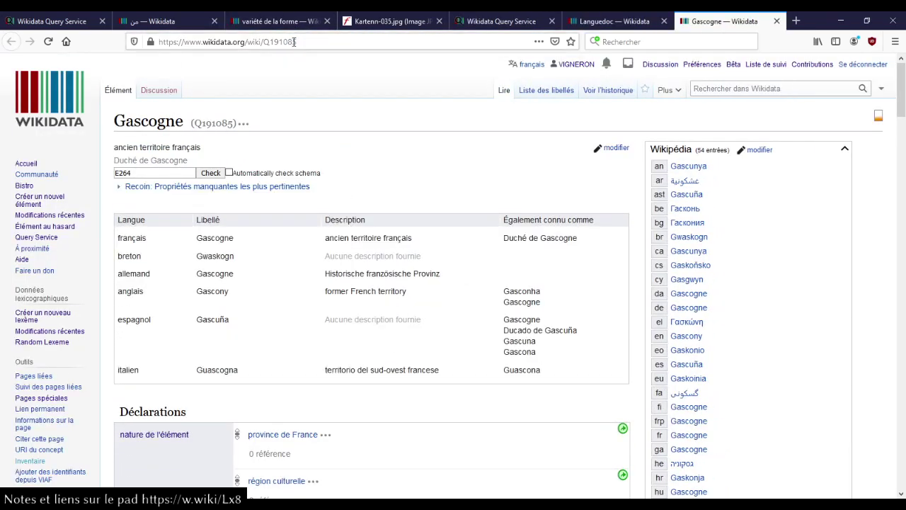
double_click(294, 41)
key("ctrl+x")
key("ctrl+w")
key("ctrl+w")
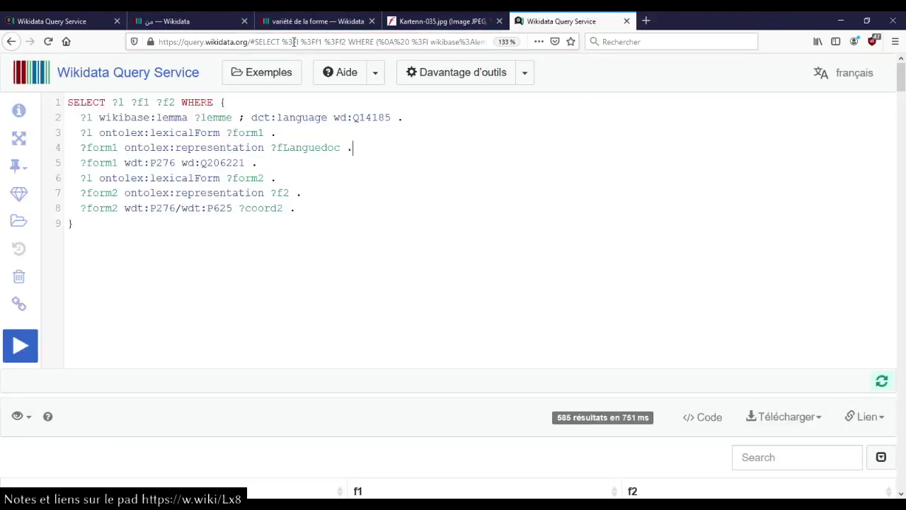
- Replace the P625 path and ?coord2 in the ?form2 location line with wd:Q191085 as the P276 value
left_click_drag(286, 208, 176, 208)
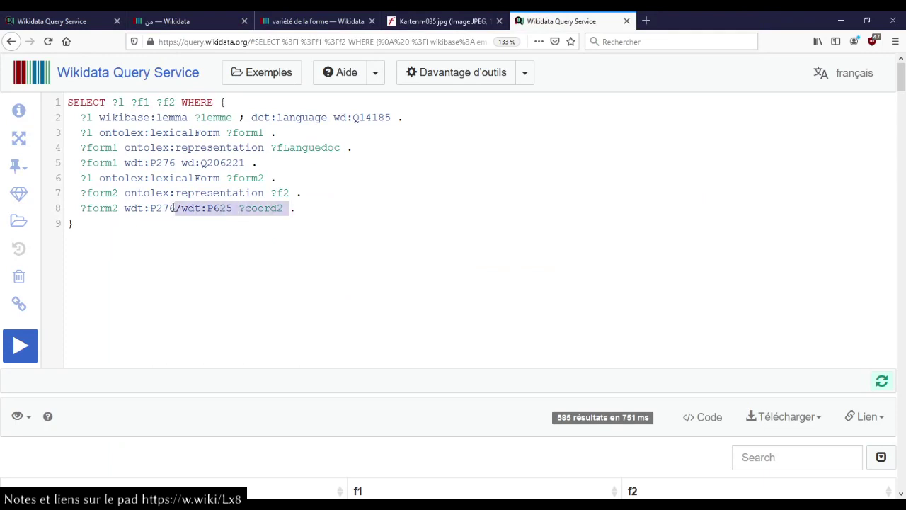
key("BackSpace")
type("w")
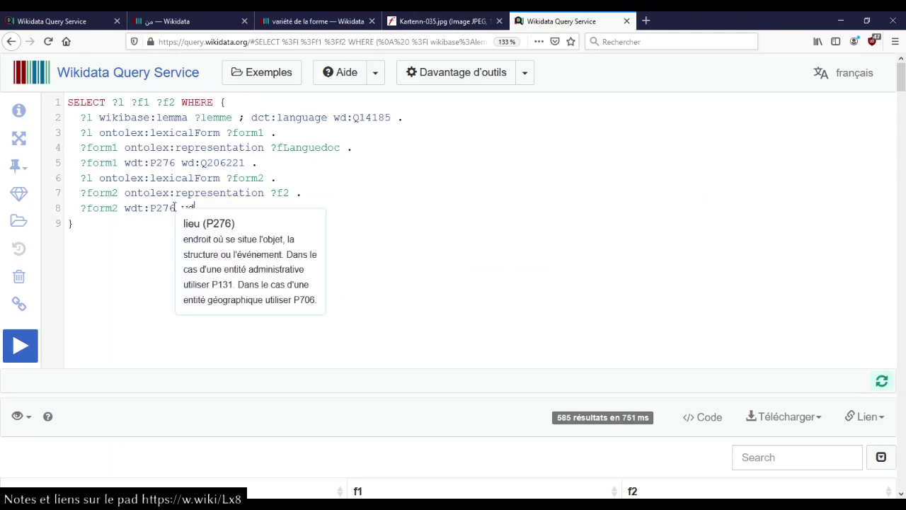
type("d:")
key("ctrl+v")
type(".")
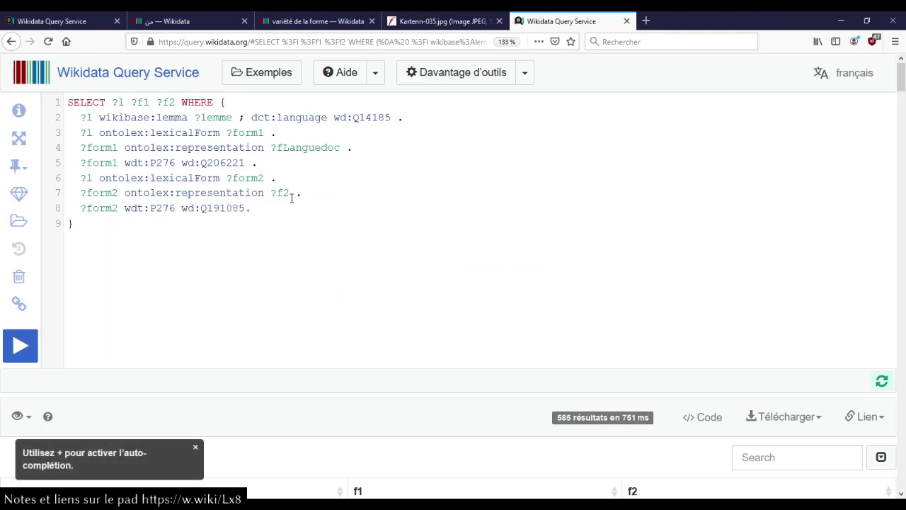
- Rename the variable ?f2 to ?fGascogne in the second ontolex:representation line
key("BackSpace")
type("Gasc")
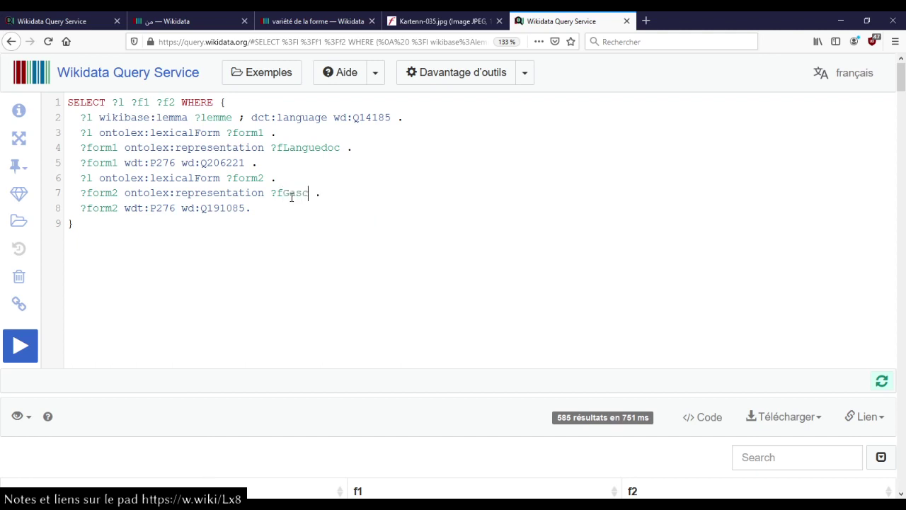
type("ogne")
- Replace ?f1 with ?fLanguedoc in the SELECT clause
key("BackSpace")
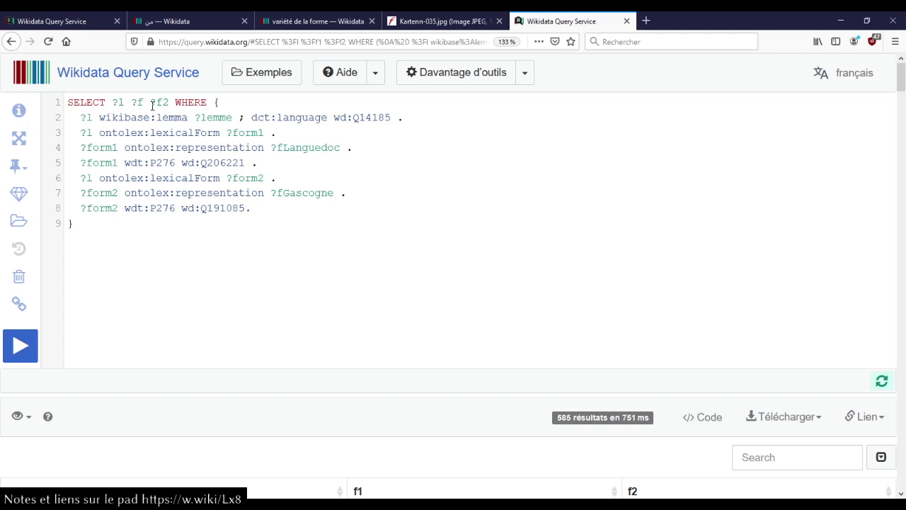
type("L")
key("Return")
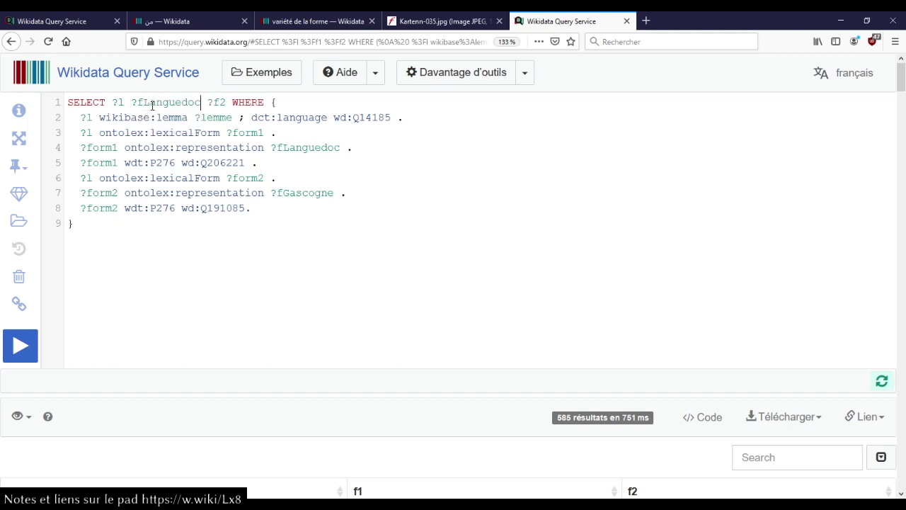
- Replace ?f2 with ?fGascogne in the SELECT clause and run the query
key("Delete")
type("G")
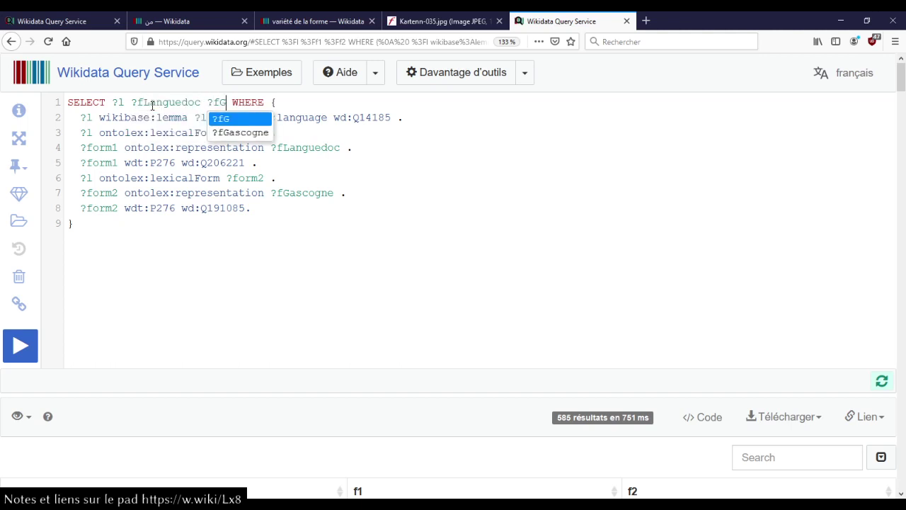
key("Return")
key("ctrl+Return")
- Examine the results table, comparing the Languedoc and Gascogne forms listed for each lexeme
scroll(339, 179, "down", 10)
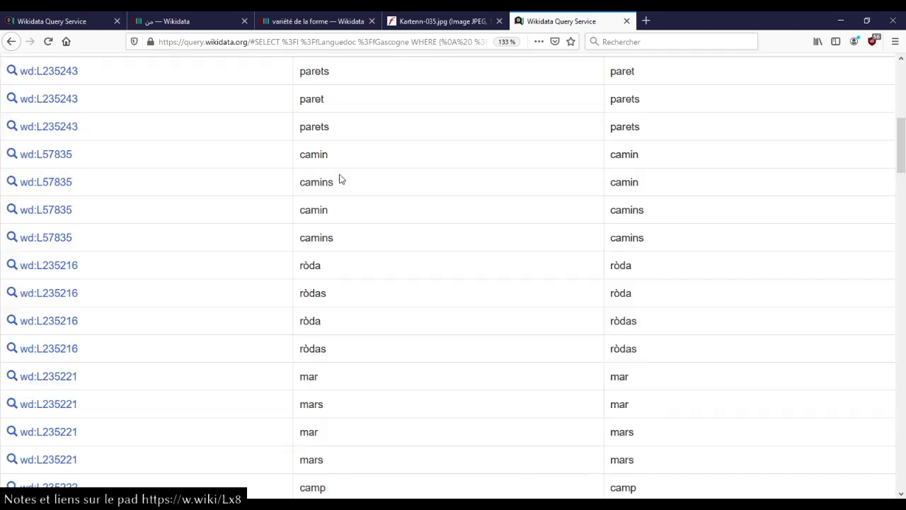
scroll(339, 178, "up", 10)
scroll(340, 175, "down", 8)
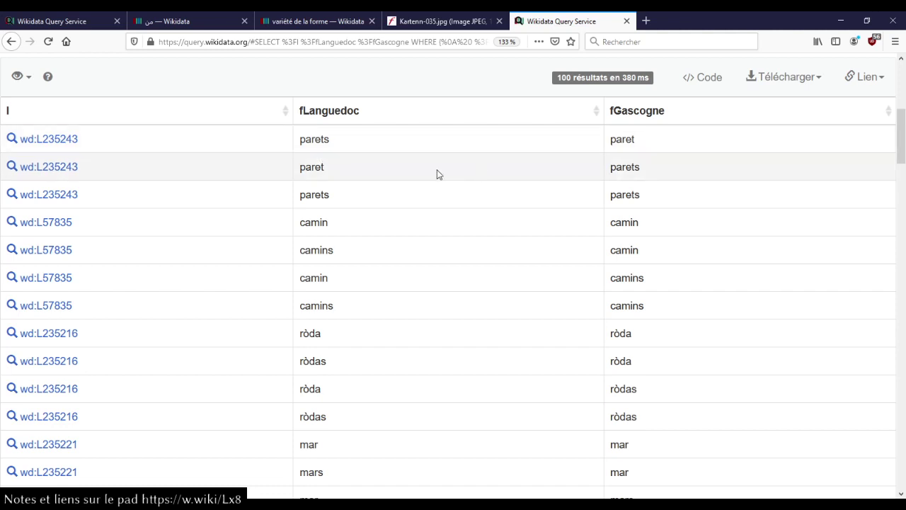
scroll(411, 198, "down", 2)
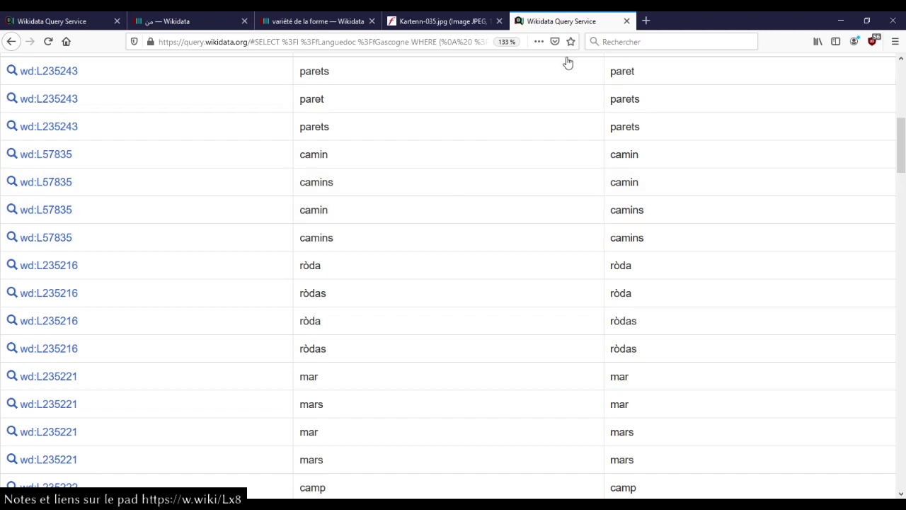
scroll(478, 140, "down", 2)
scroll(478, 141, "down", 6)
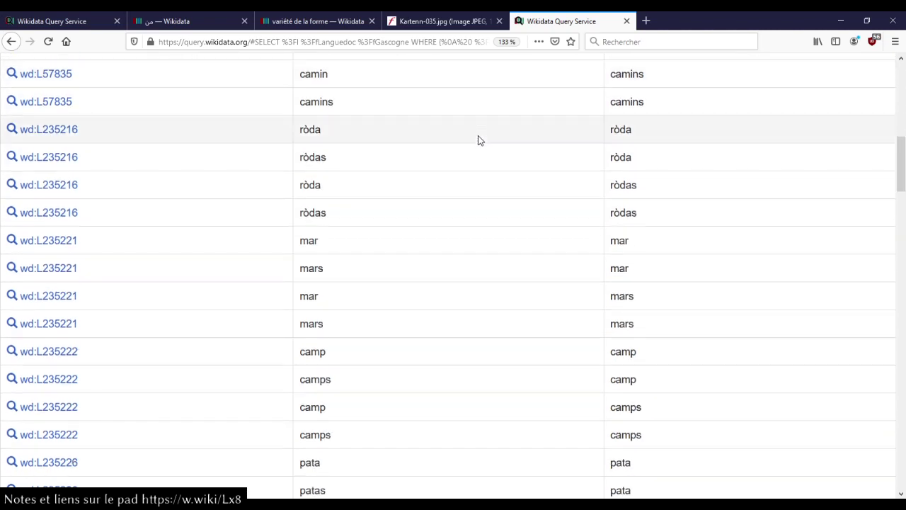
scroll(313, 189, "up", 18)
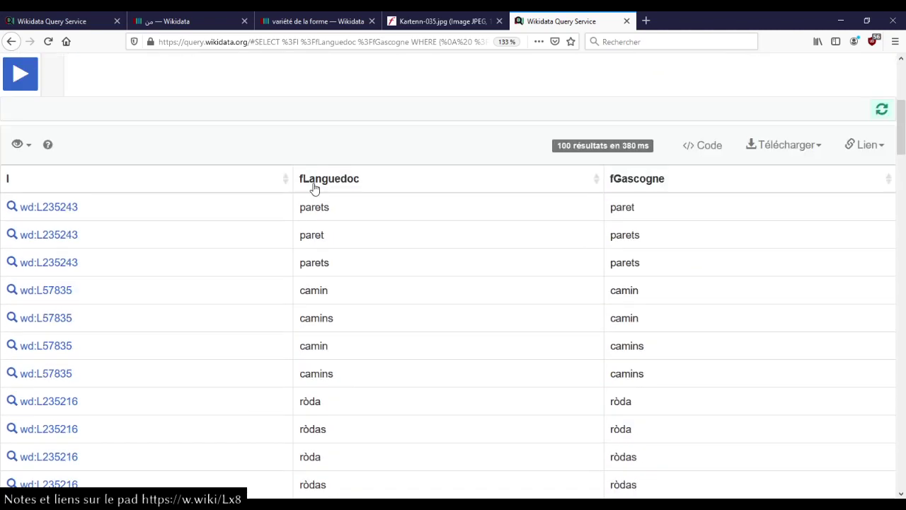
- Add FILTER ( ?fLanguedoc != ?fGascogne ) as the last line of the query block and run it
key("Return")
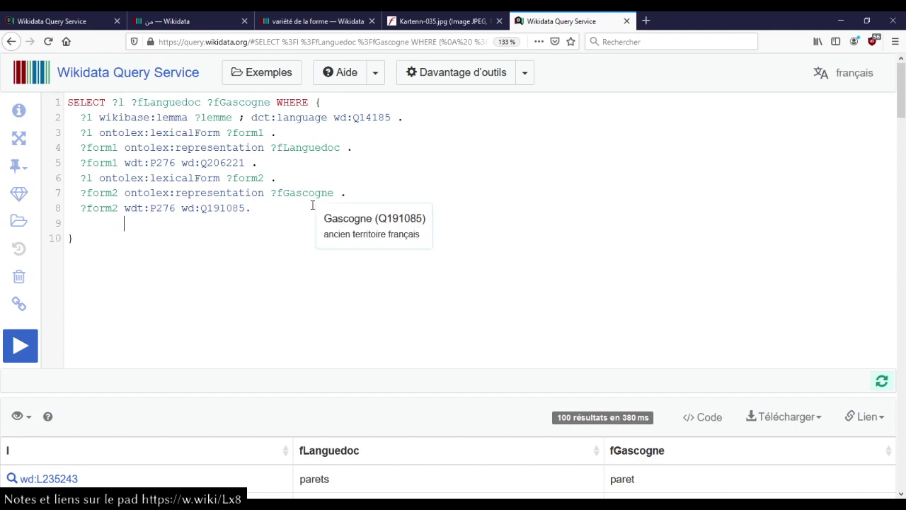
key("shift+Home")
key("BackSpace")
key("BackSpace")
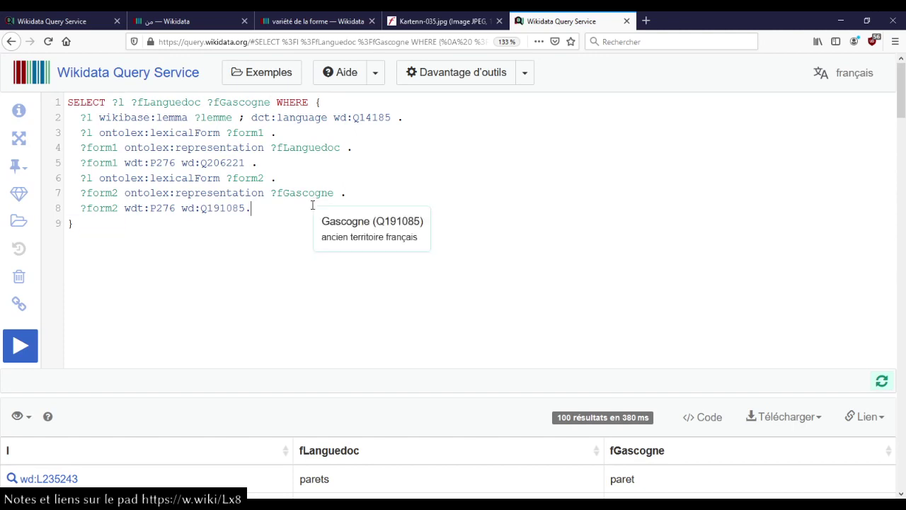
key("Return")
key("shift+Home")
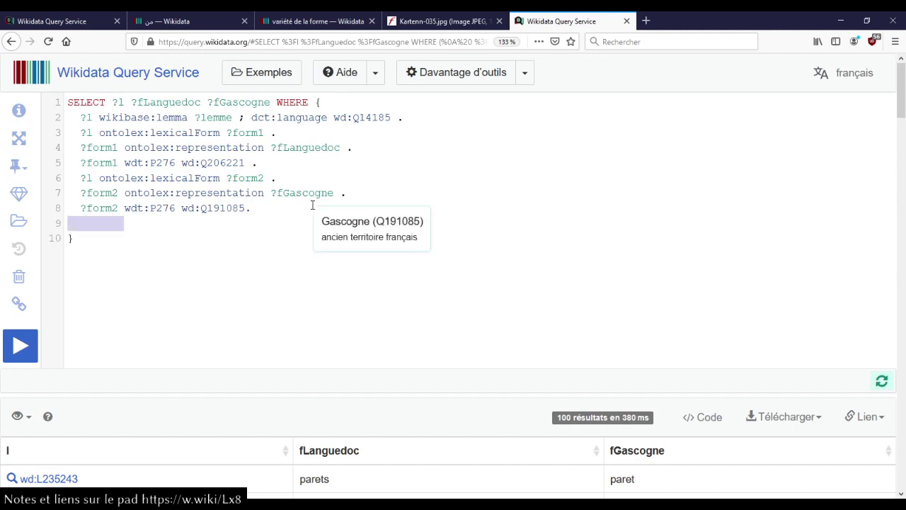
key("BackSpace")
key("Tab")
type("FILTER ( ?")
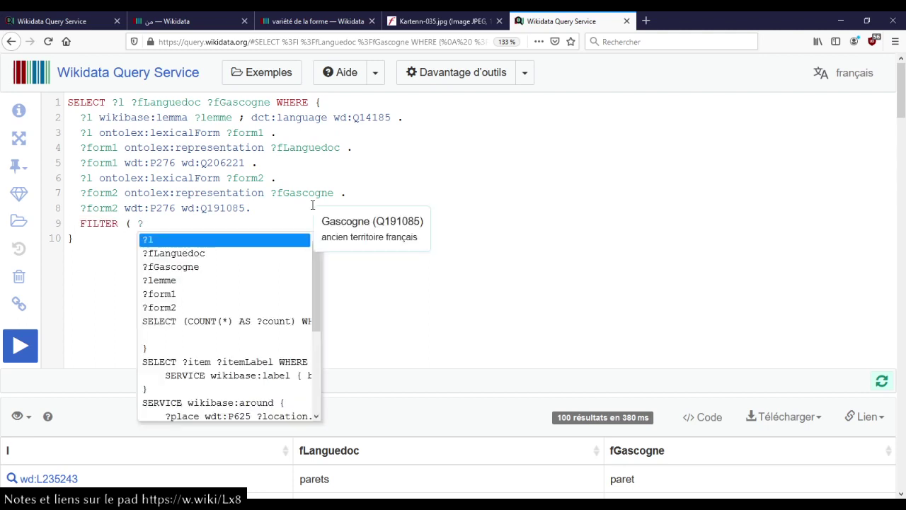
key("Down")
key("Return")
type("!")
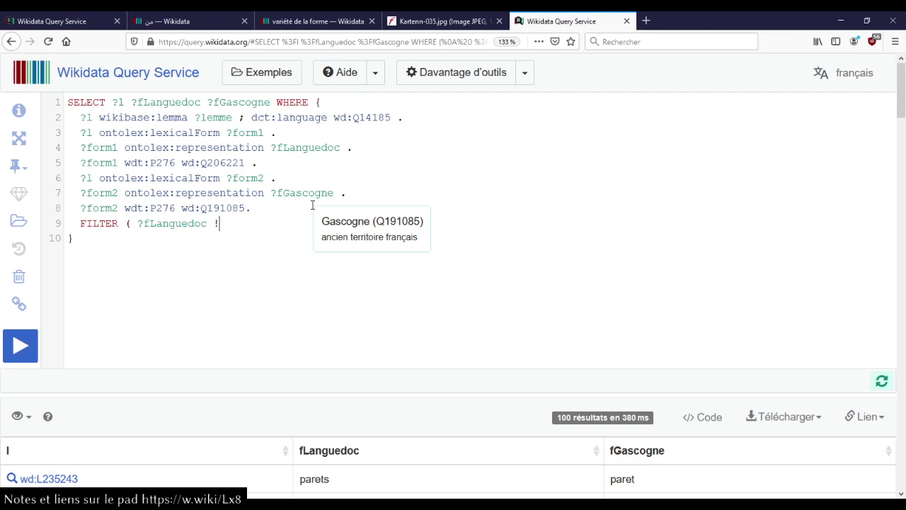
type("= ?")
key("Down")
key("Down")
key("Return")
type(")")
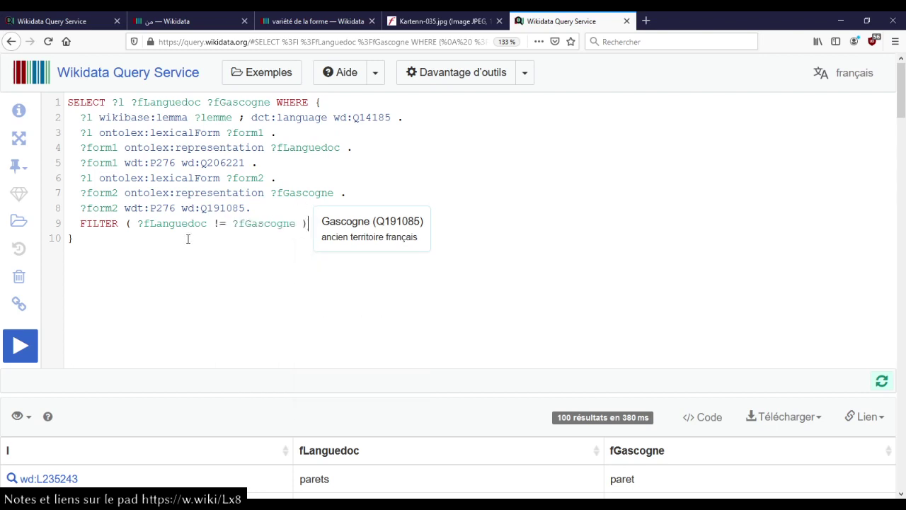
double_click(216, 227)
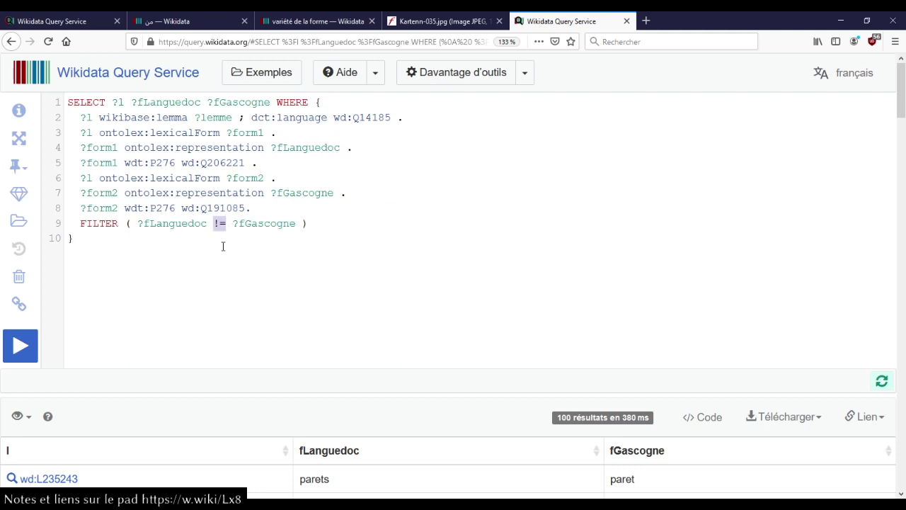
left_click(223, 246)
key("ctrl+Return")
- Look through the filtered results to see which Languedoc and Gascogne forms are paired
scroll(459, 206, "down", 5)
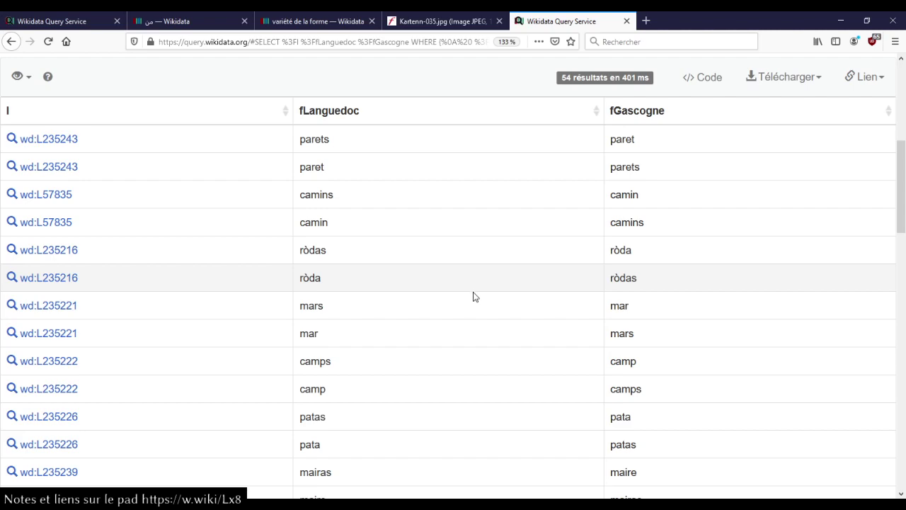
scroll(475, 296, "down", 5)
scroll(475, 296, "up", 4)
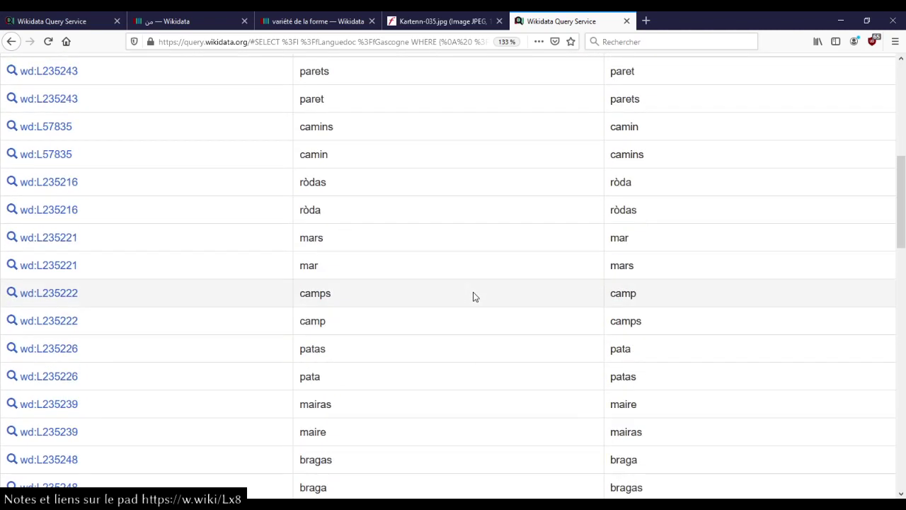
scroll(474, 296, "up", 3)
scroll(473, 296, "down", 15)
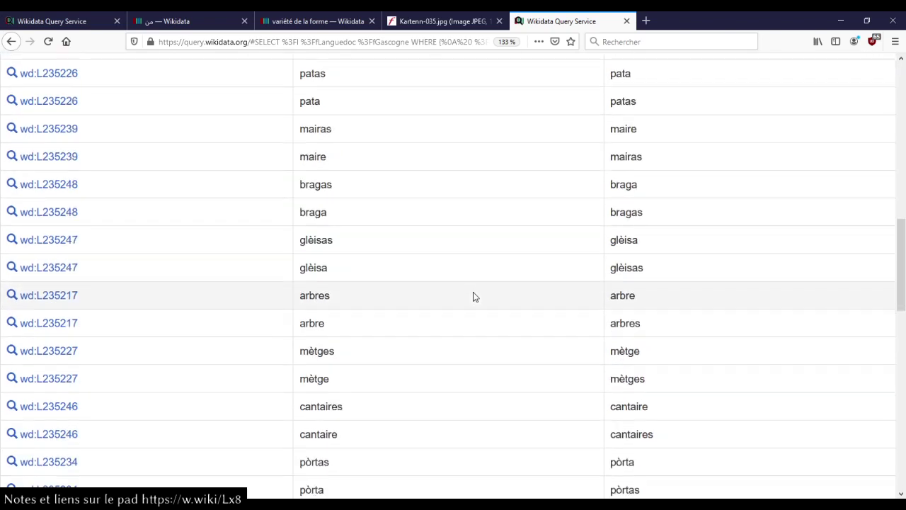
scroll(474, 296, "down", 1)
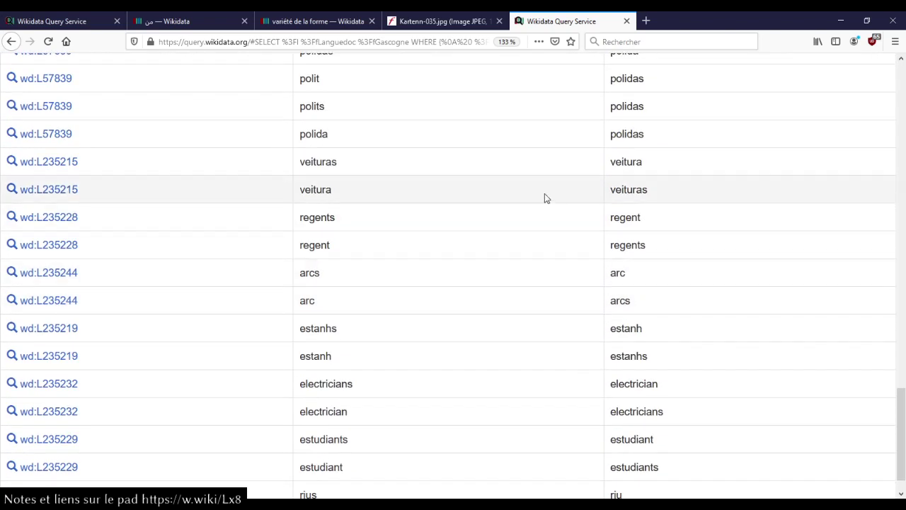
scroll(510, 224, "down", 1)
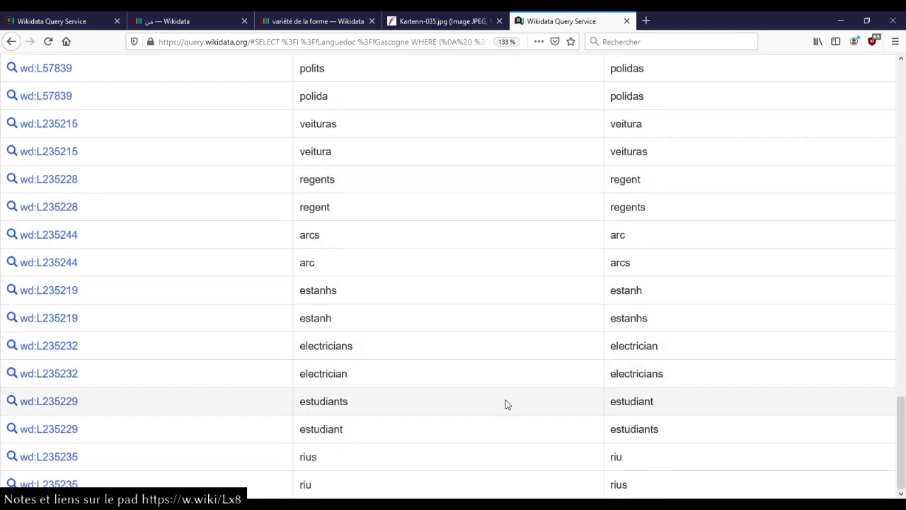
scroll(506, 404, "up", 1)
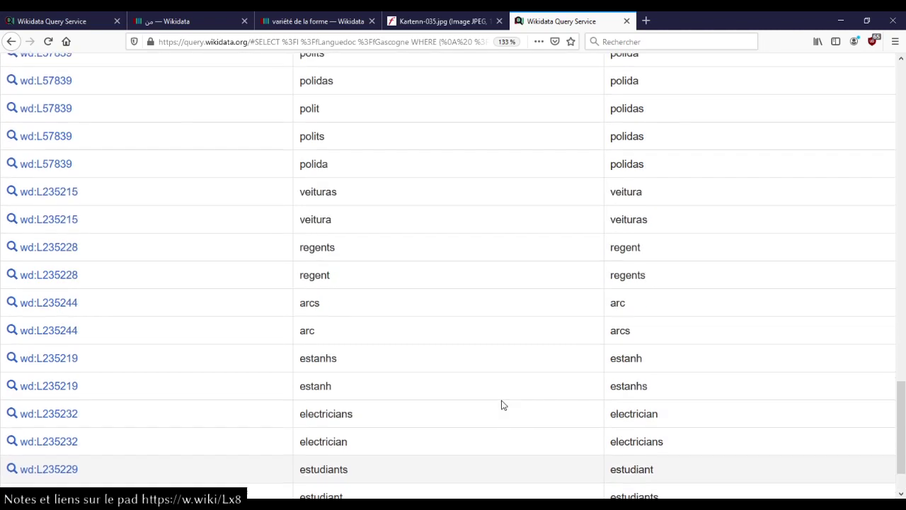
- Open the lexeme estanh (L235219), check the locations and grammatical features of its forms, and close its page
left_click(62, 362)
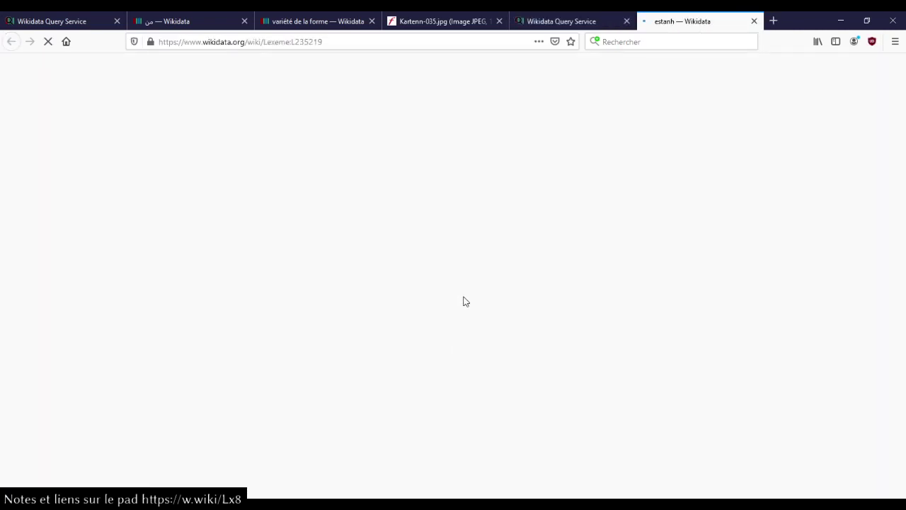
scroll(464, 302, "down", 4)
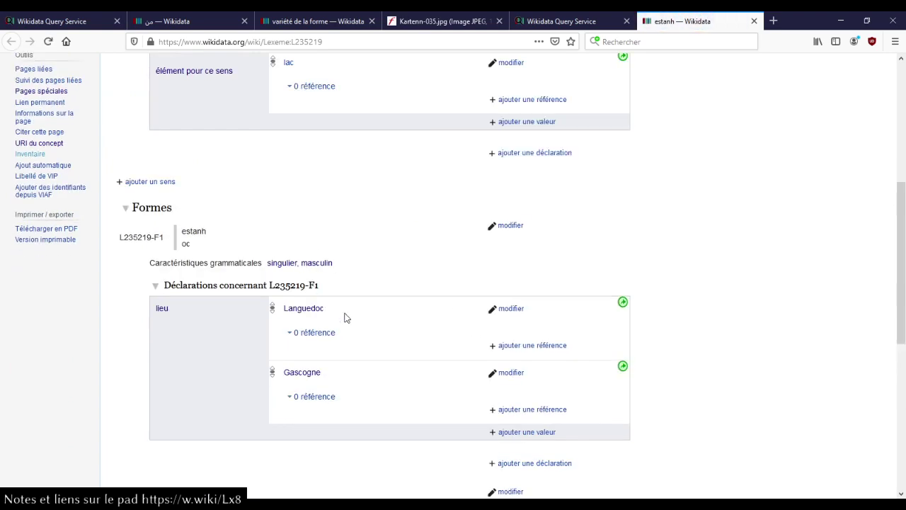
scroll(358, 318, "down", 3)
scroll(358, 317, "down", 3)
scroll(359, 317, "up", 4)
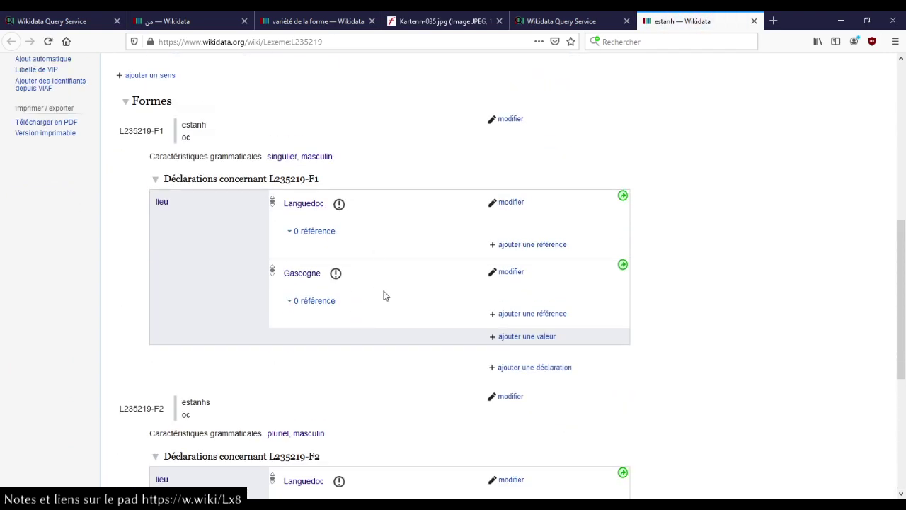
key("ctrl+w")
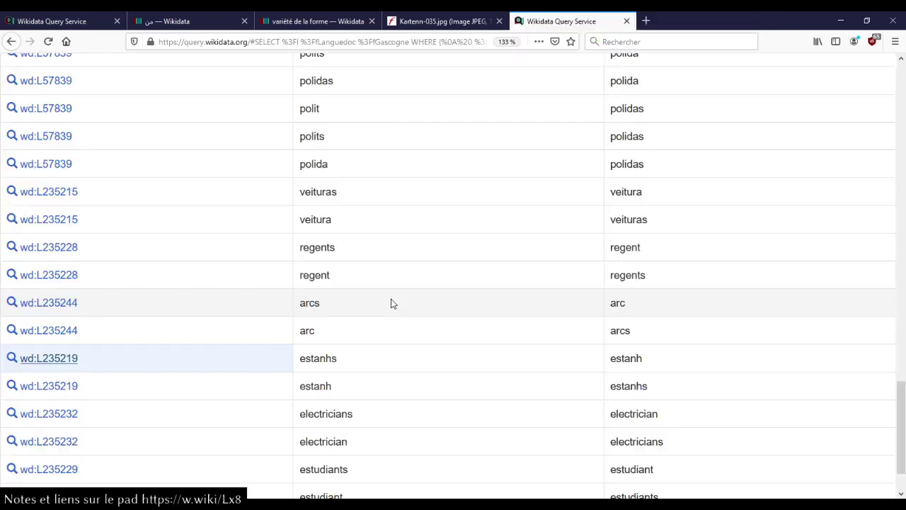
- Replace ?fLanguedoc with ?form1 in the FILTER condition
scroll(394, 304, "up", 15)
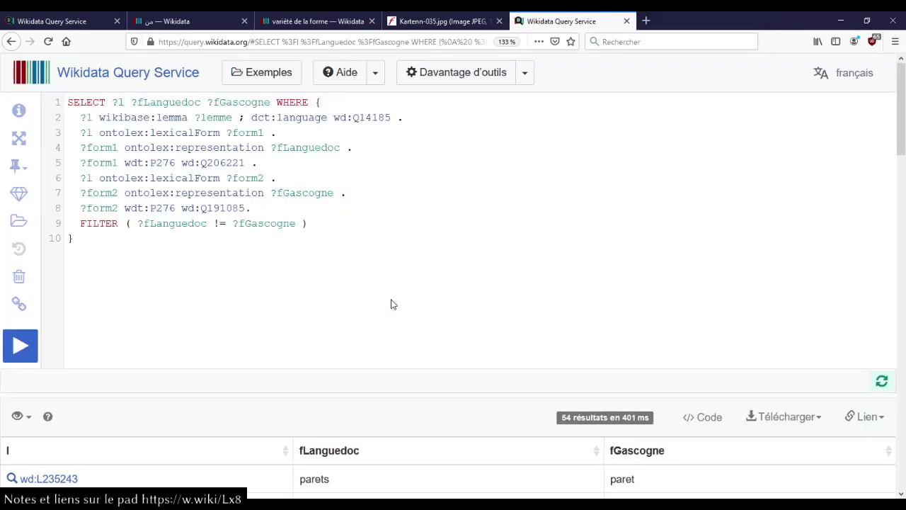
scroll(390, 303, "down", 1)
scroll(387, 291, "up", 1)
scroll(387, 292, "down", 1)
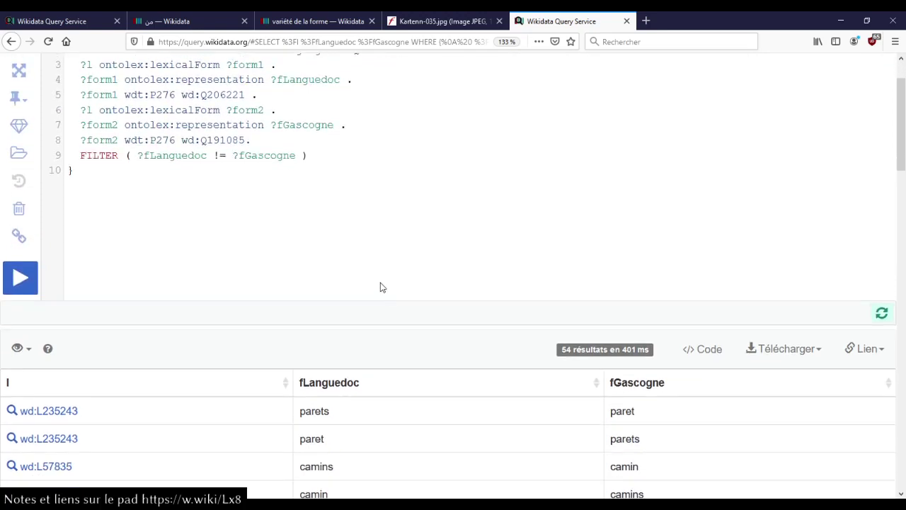
scroll(380, 286, "up", 1)
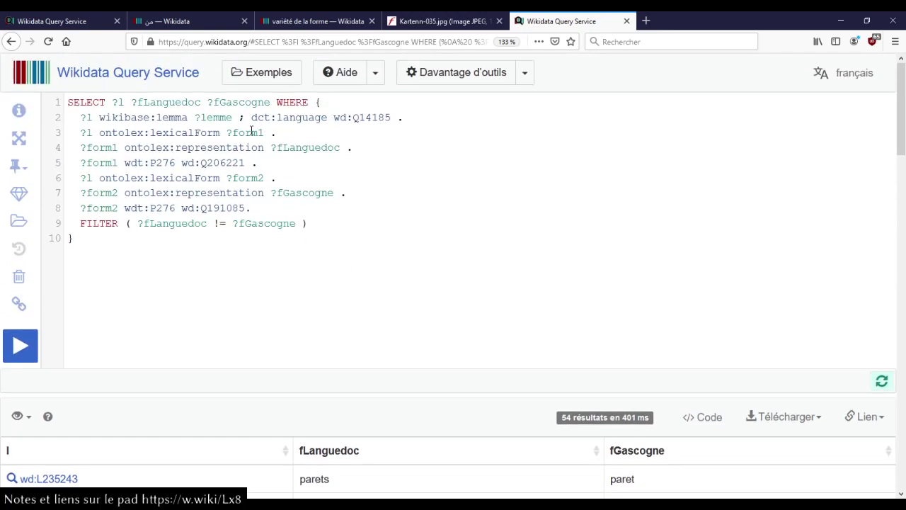
mouse_move(254, 208)
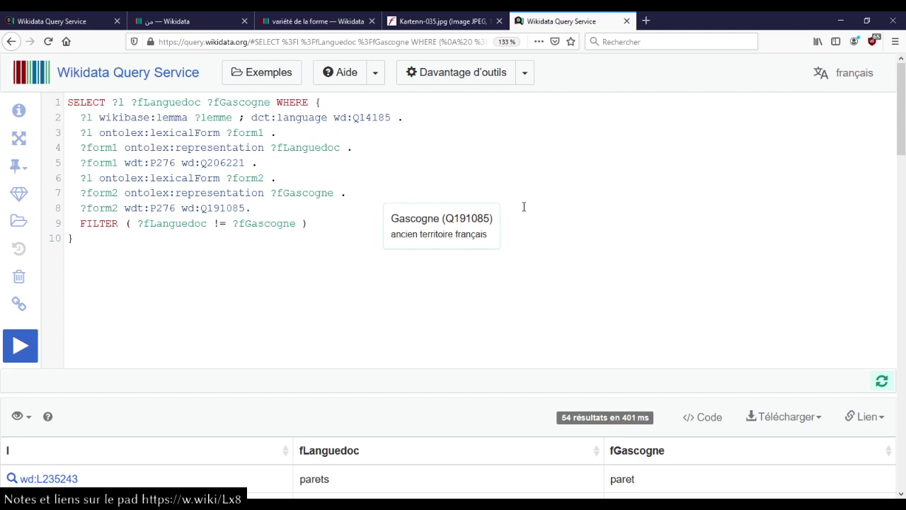
key("ctrl+shift+Right")
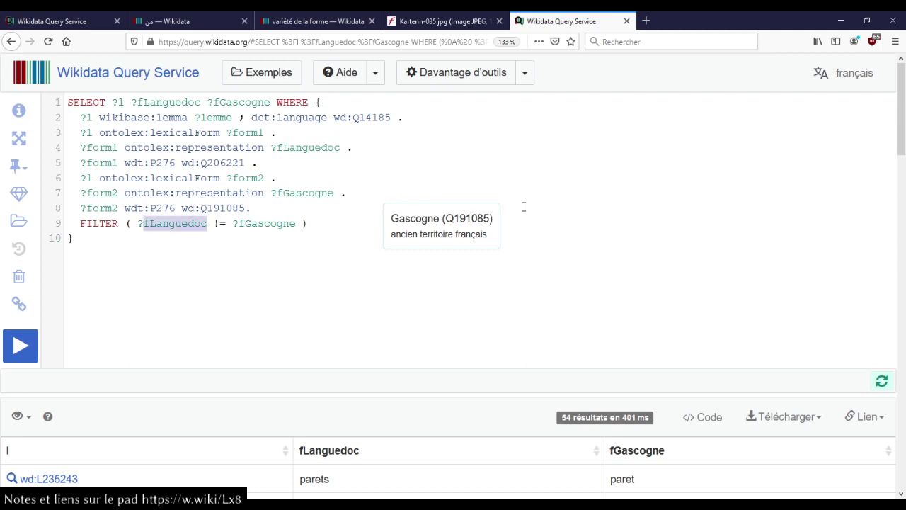
key("BackSpace")
type("for")
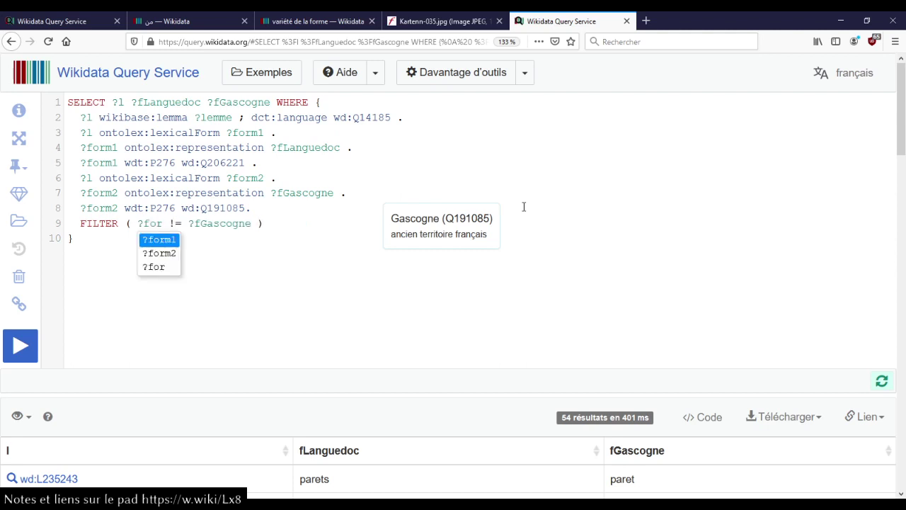
key("Return")
- Replace ?fGascogne with ?form2 in the FILTER condition and run the query
key("Right")
key("Right")
key("Right")
key("Right")
key("Right")
key("ctrl+shift+Right")
key("BackSpace")
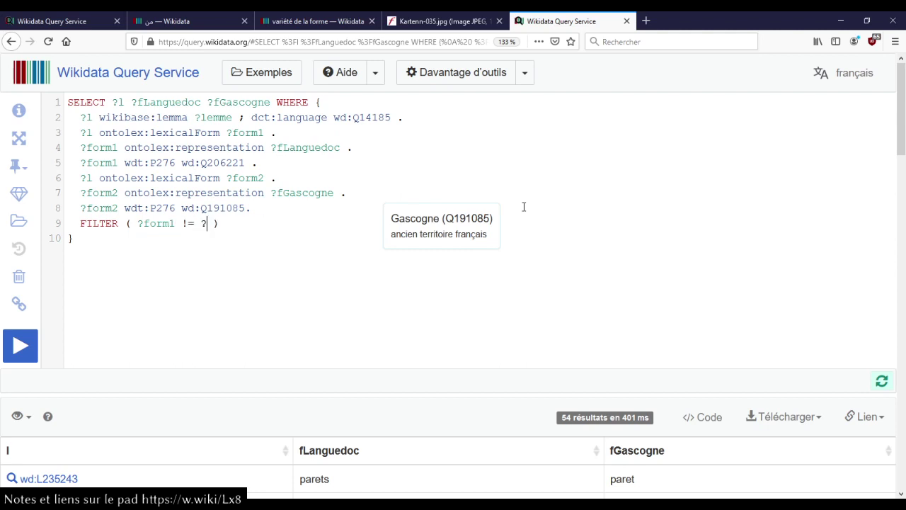
type("form2")
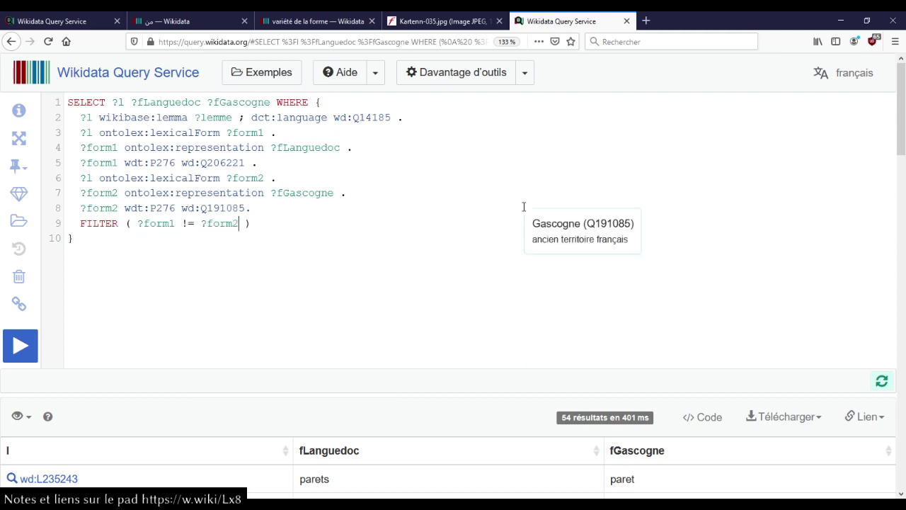
scroll(524, 207, "down", 3)
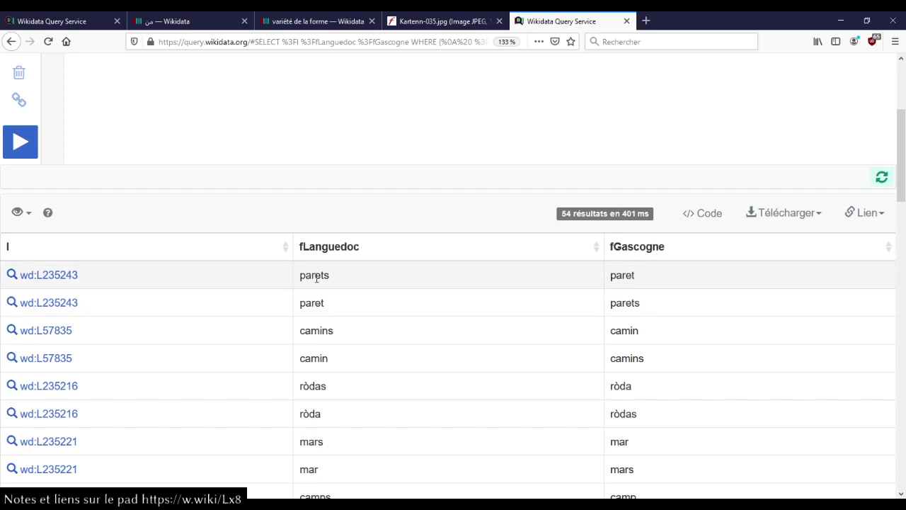
scroll(316, 277, "up", 3)
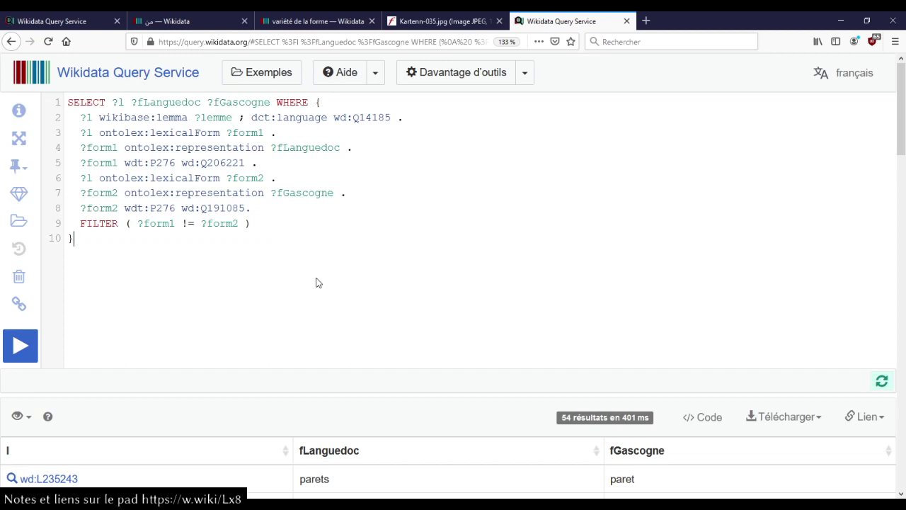
key("ctrl+Return")
- Review the results of the form comparison and delete the FILTER line from the query
scroll(323, 277, "down", 5)
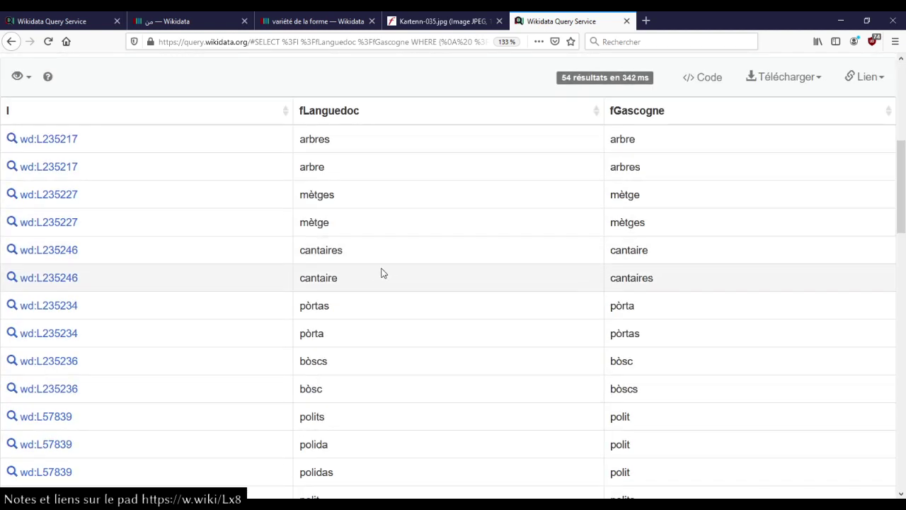
scroll(382, 285, "down", 5)
scroll(383, 286, "up", 10)
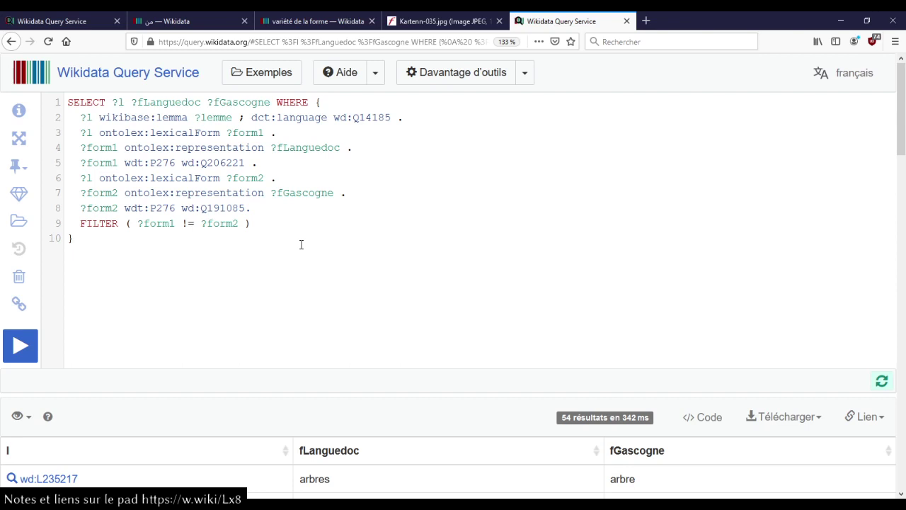
left_click(311, 216)
key("shift+Up")
key("BackSpace")
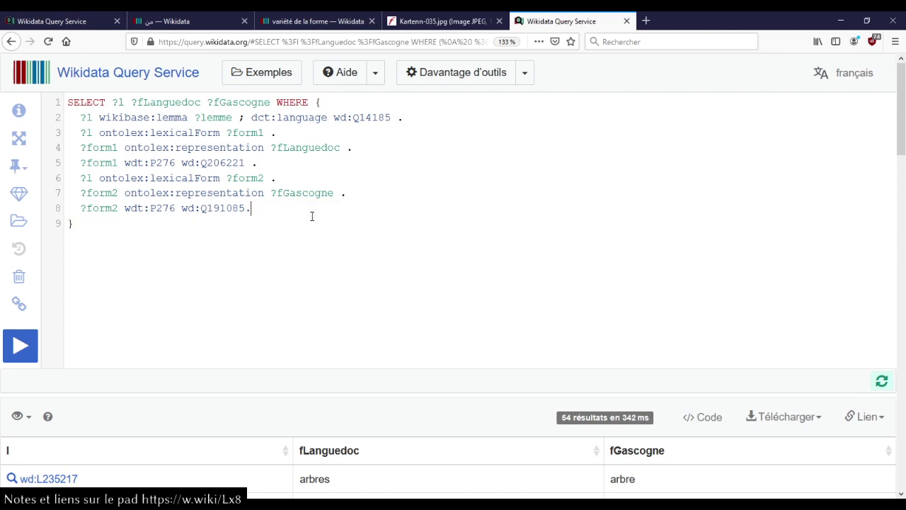
- Add a line beginning ?form1 wikibase:grammaticalFeature wd: below the Languedoc location line
left_click(300, 166)
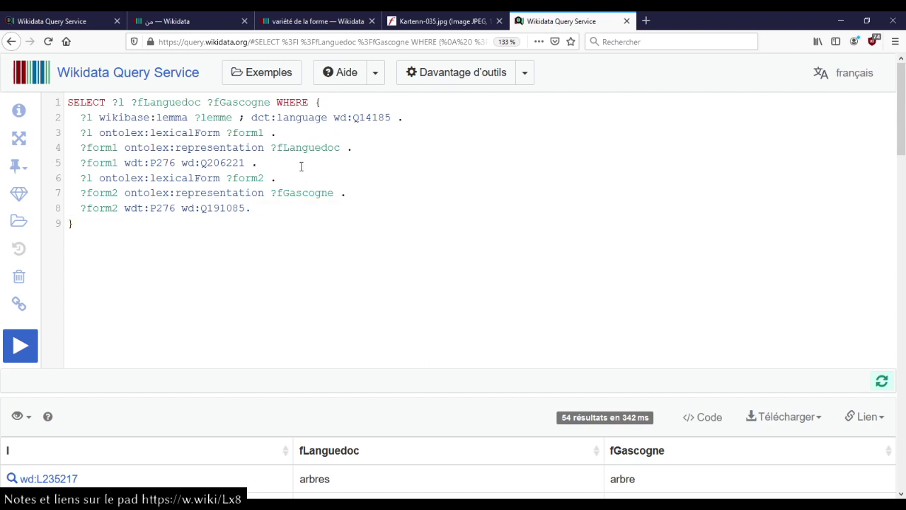
key("Return")
type("?form1 ")
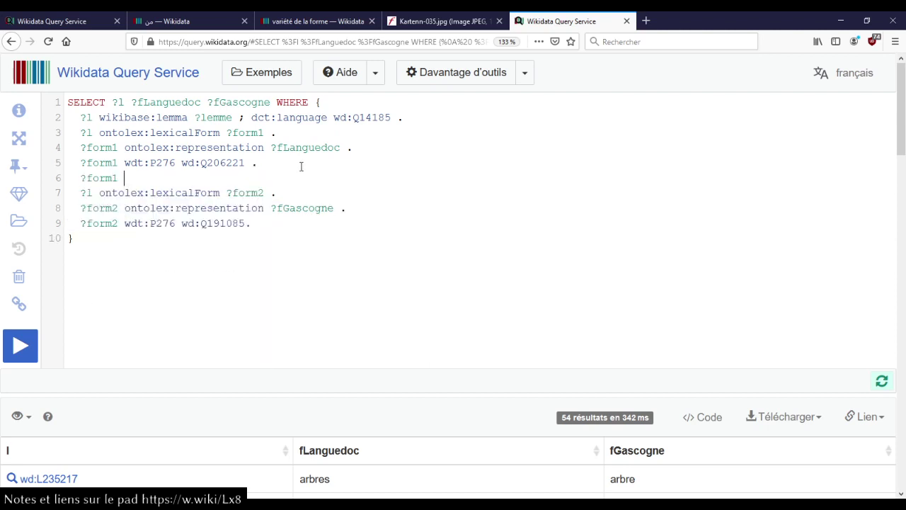
type("w")
key("BackSpace")
type("wikibase:g")
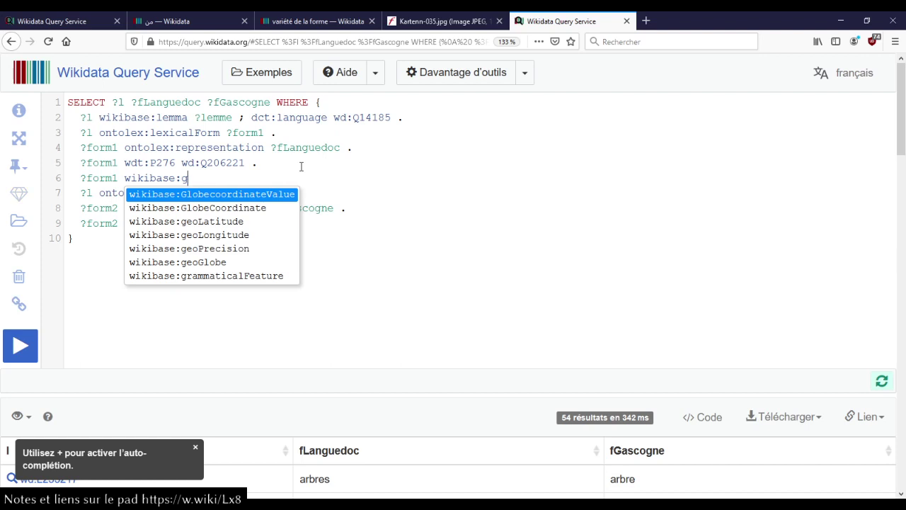
key("Down")
key("Down")
key("Down")
key("Down")
key("Down")
key("Down")
key("Return")
type("wd:")
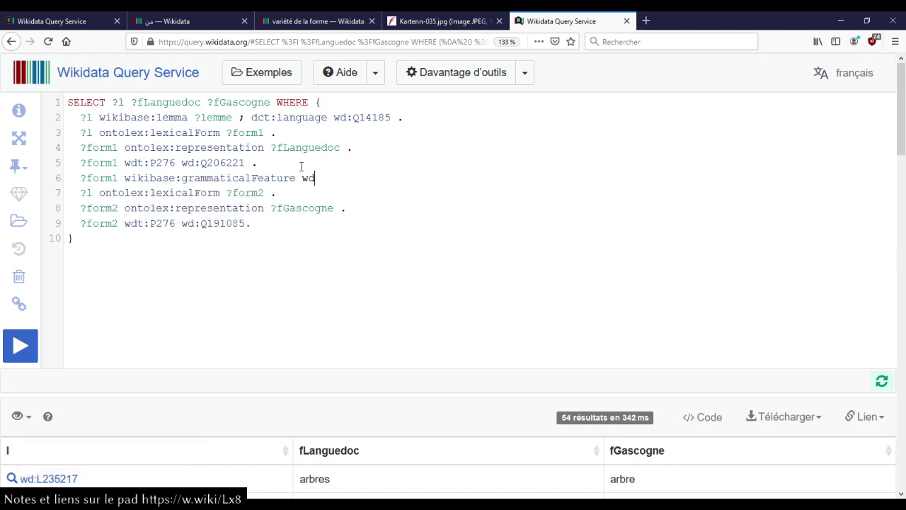